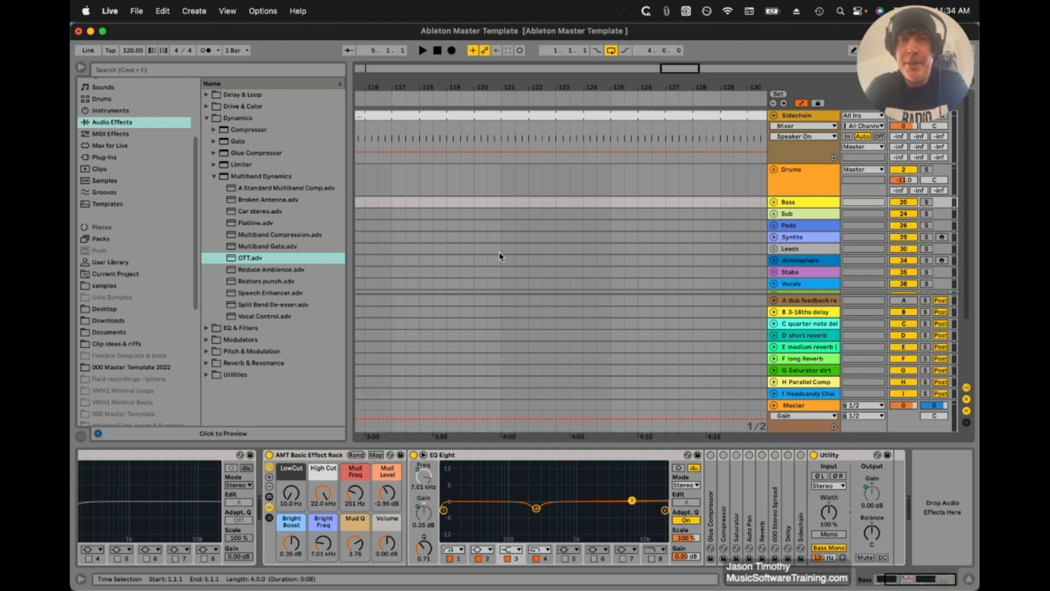
scroll(808, 196, "down", 3)
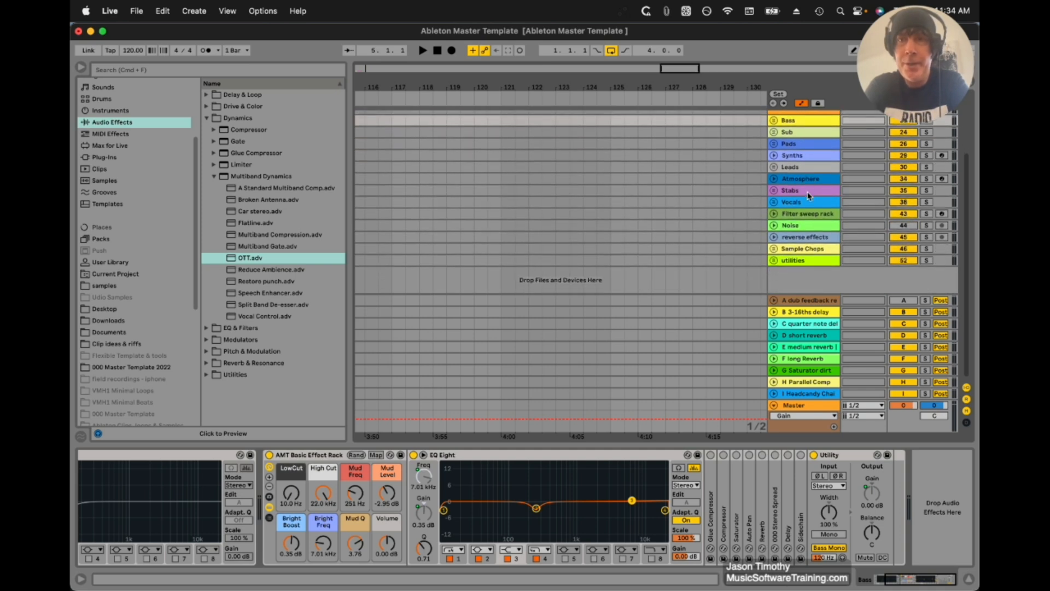
scroll(808, 196, "up", 3)
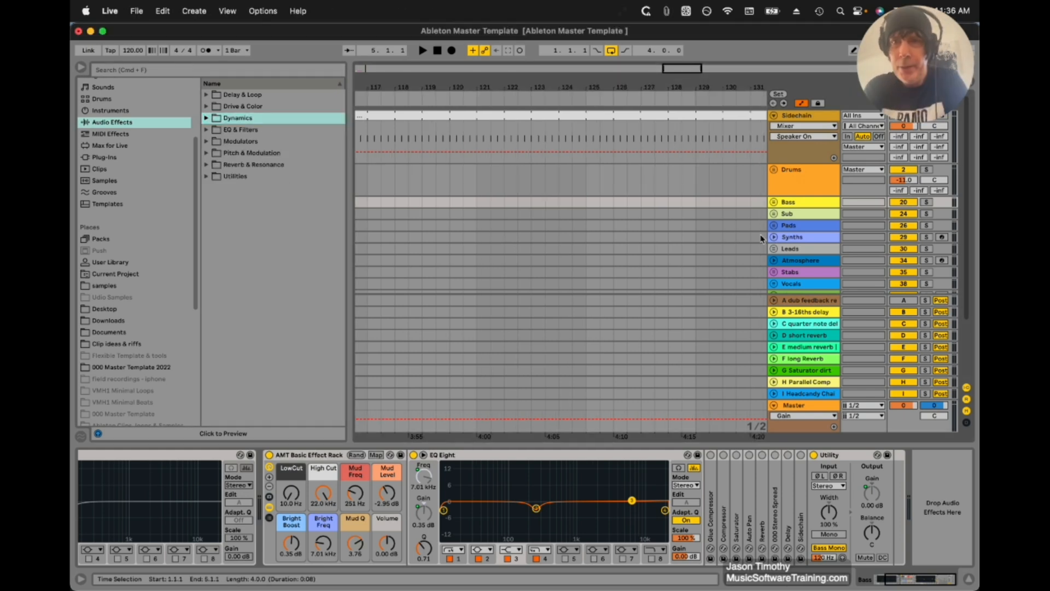
scroll(786, 230, "right", 5)
scroll(786, 231, "left", 5)
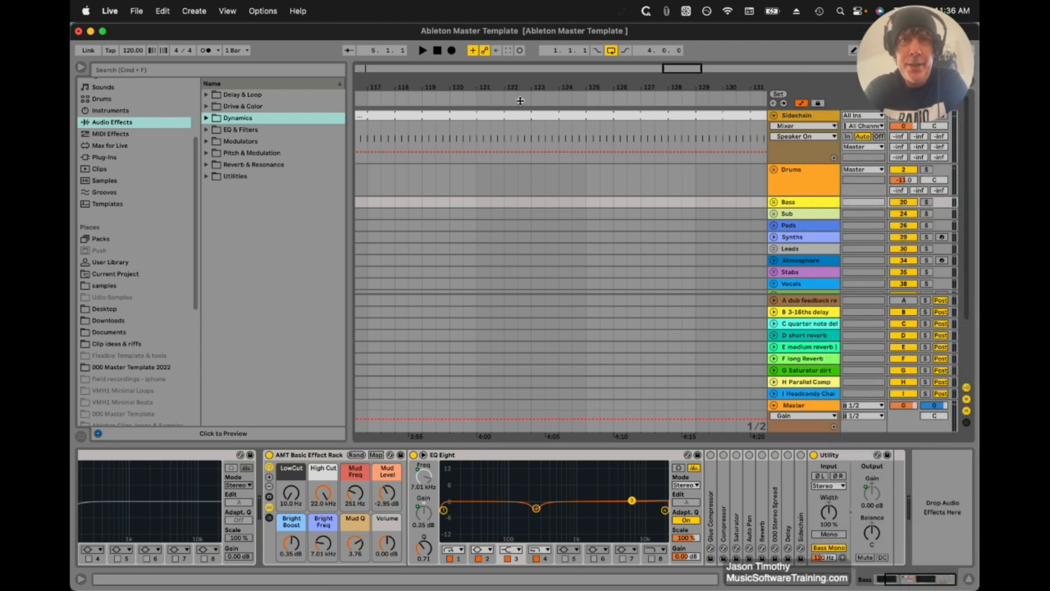
Zoom the arrangement out to its full length, select the Sidechain track and briefly unfold the Drums group to see its tracks.
left_click_drag(494, 83, 493, 78)
left_click(798, 116)
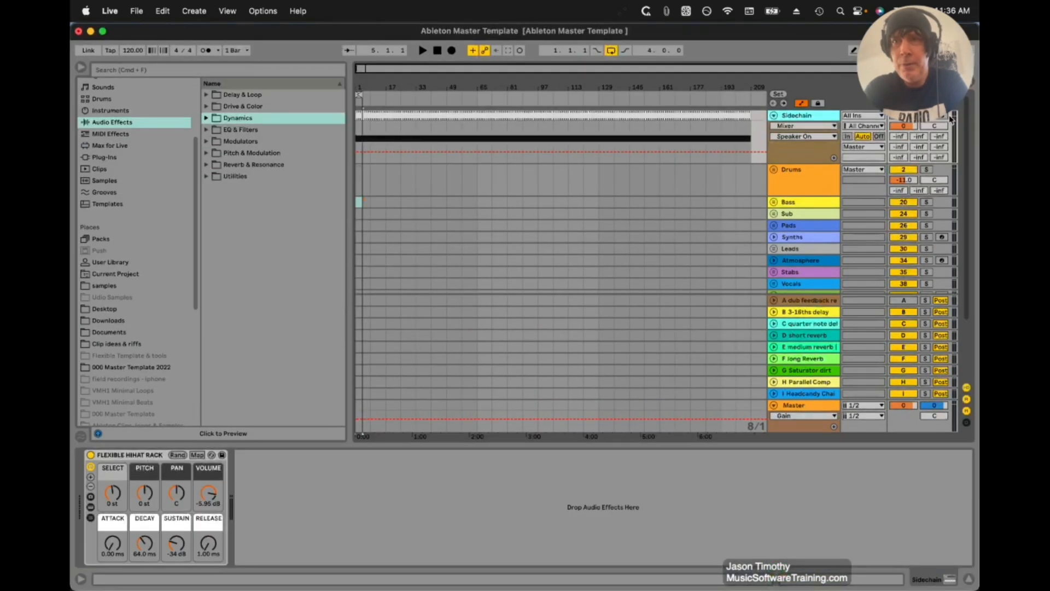
left_click(774, 169)
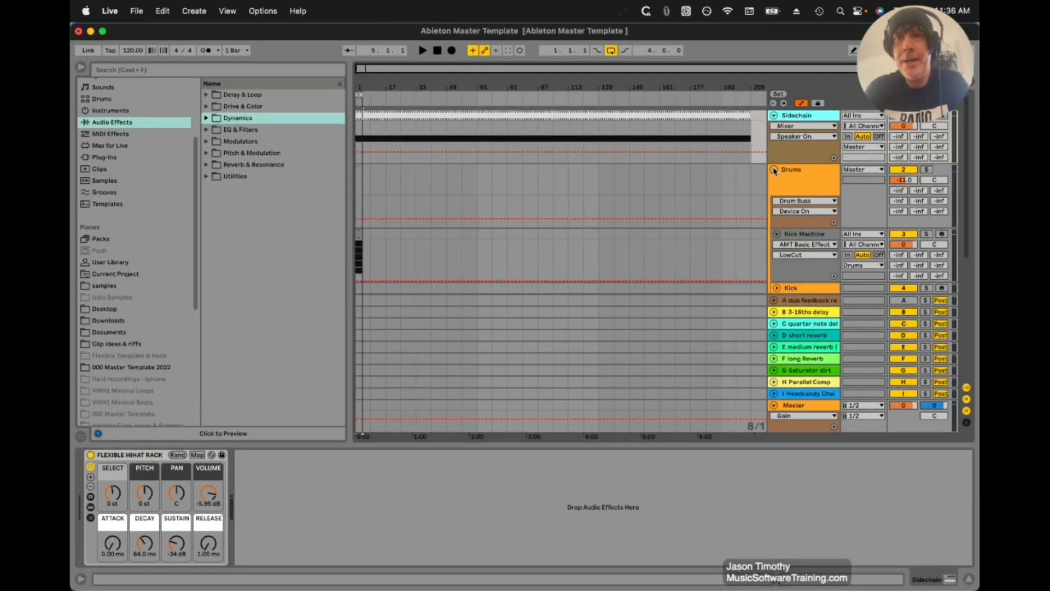
left_click(774, 170)
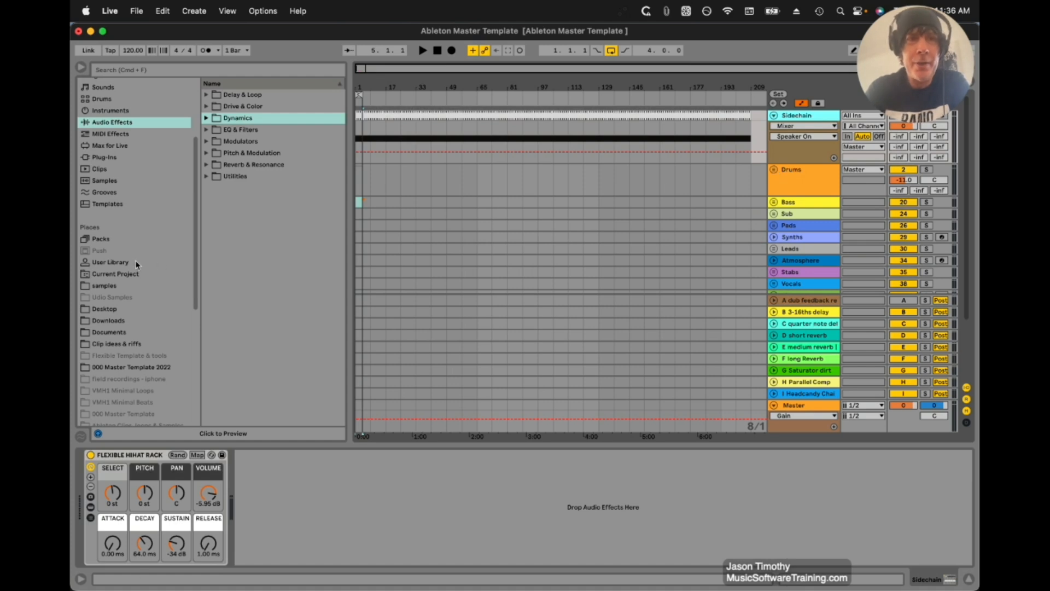
Open the 000 Master Template 2022 folder in the browser and collapse its Bass folder.
scroll(140, 329, "down", 10)
scroll(140, 354, "up", 5)
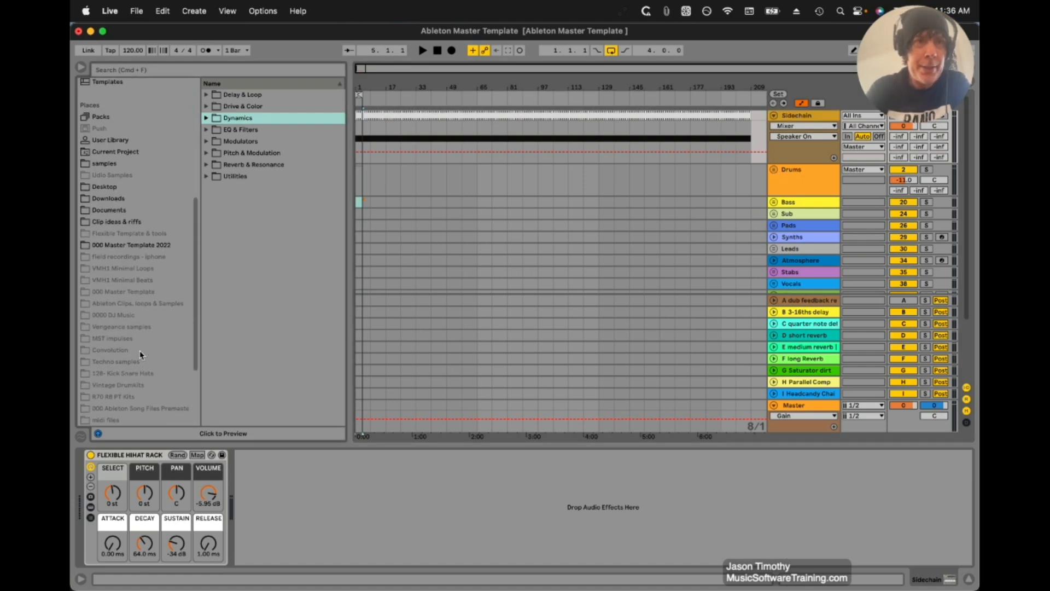
left_click(92, 249)
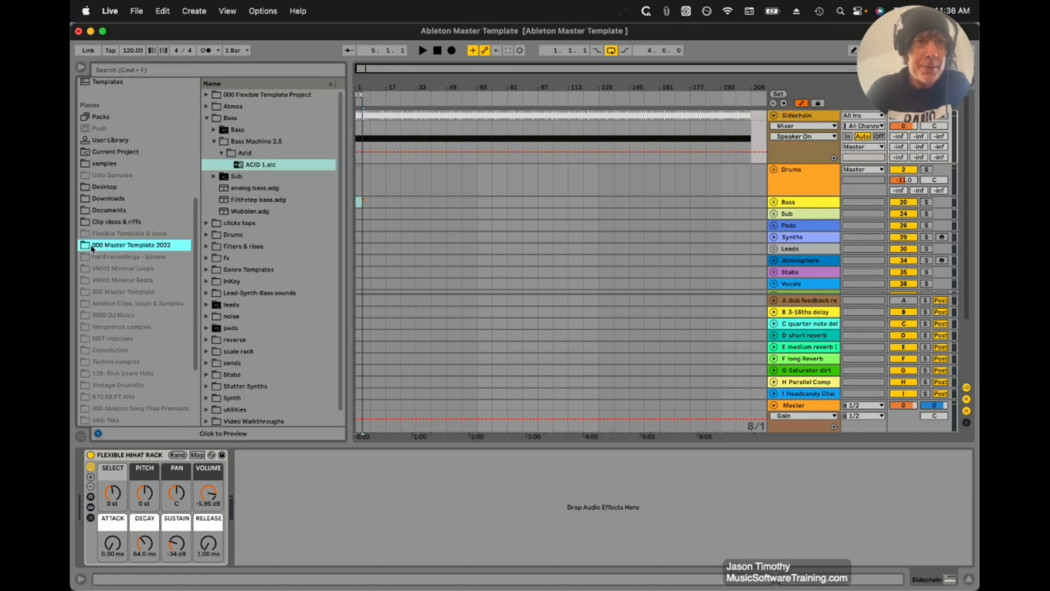
left_click(206, 118)
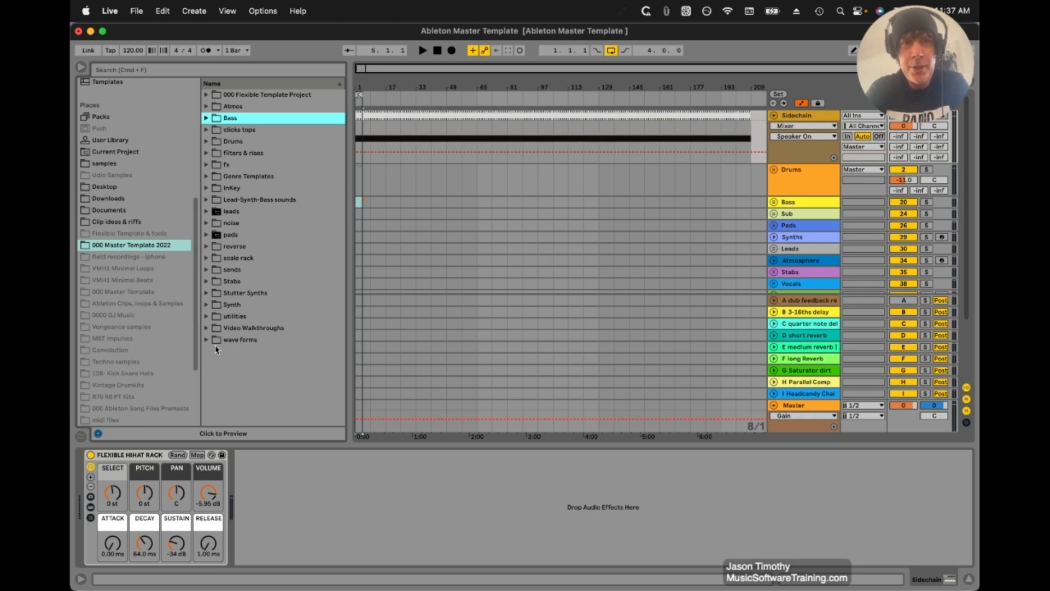
Look through the crashes, drum loops and everloop subfolders of the Drums folder, and collapse them all again.
left_click(206, 142)
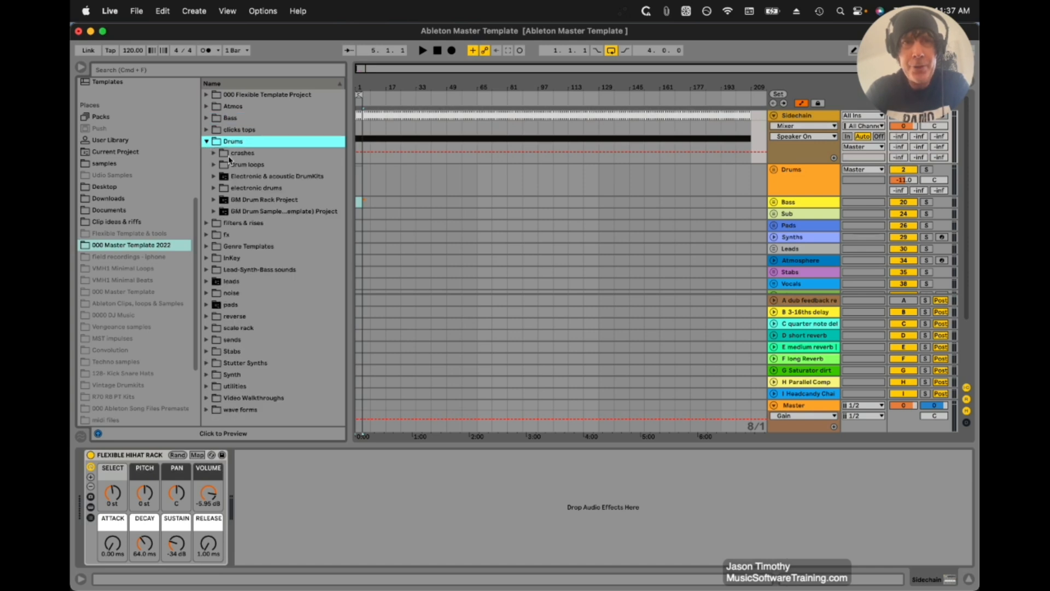
left_click(214, 154)
left_click(213, 153)
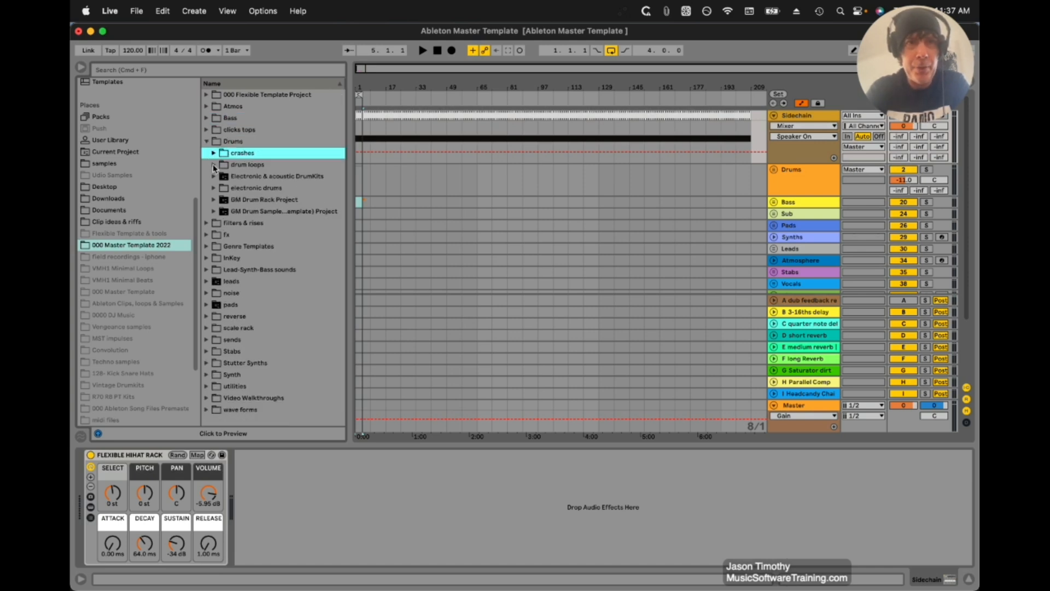
left_click(214, 165)
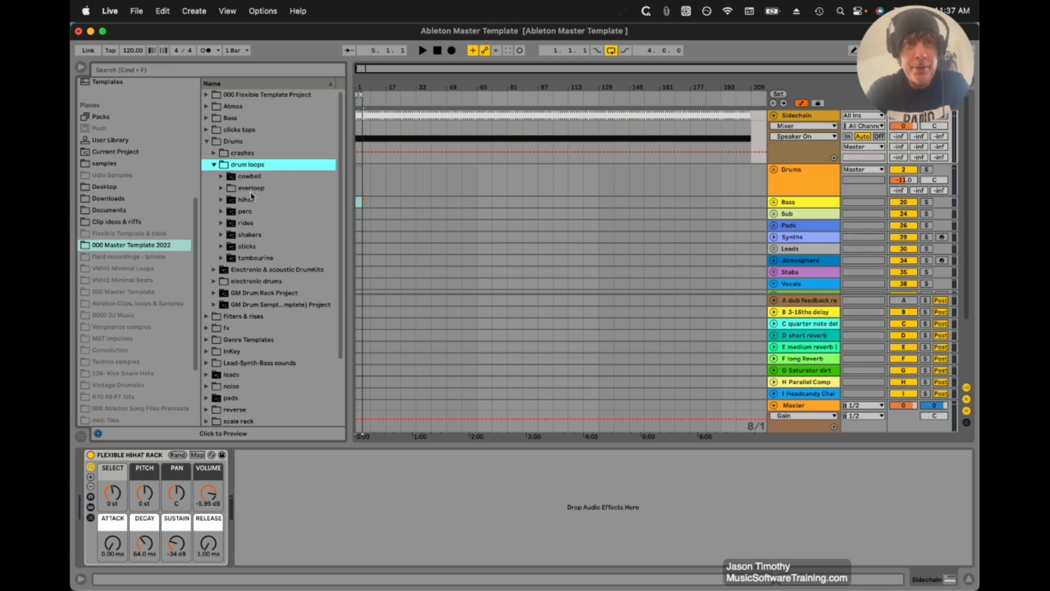
left_click(221, 188)
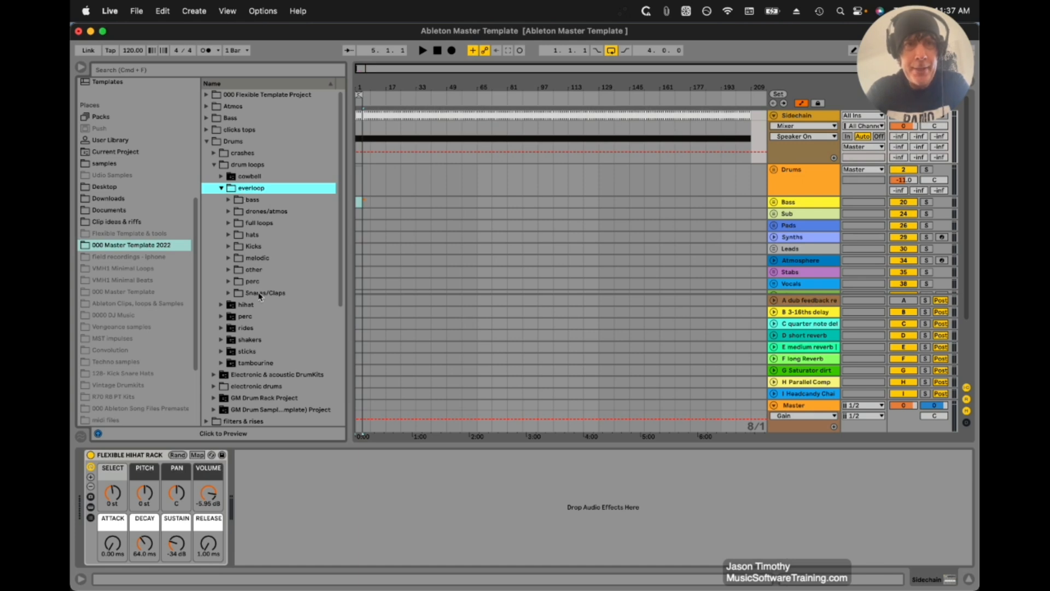
left_click(221, 188)
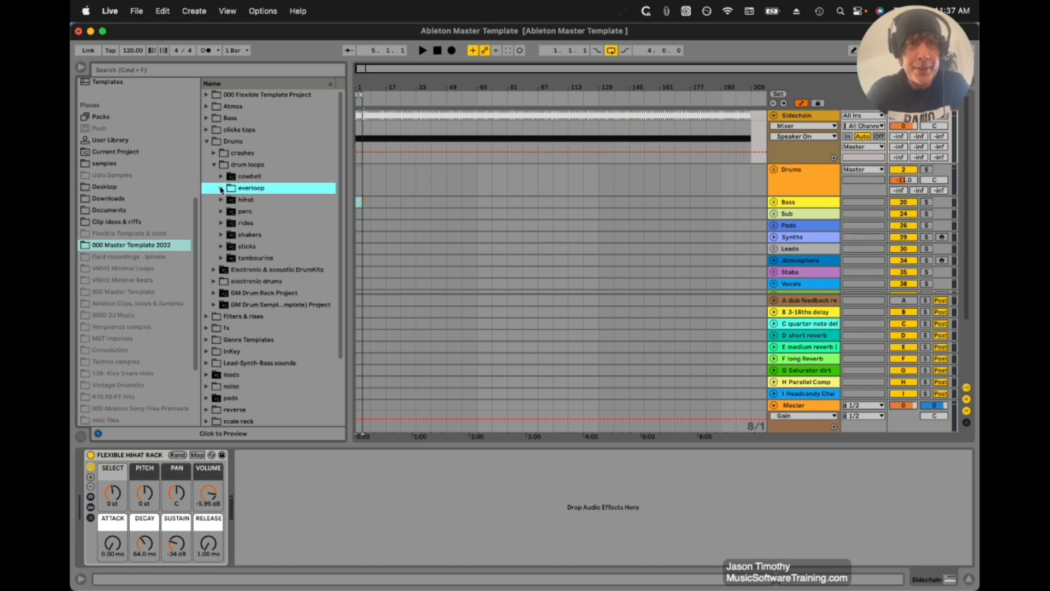
left_click(213, 164)
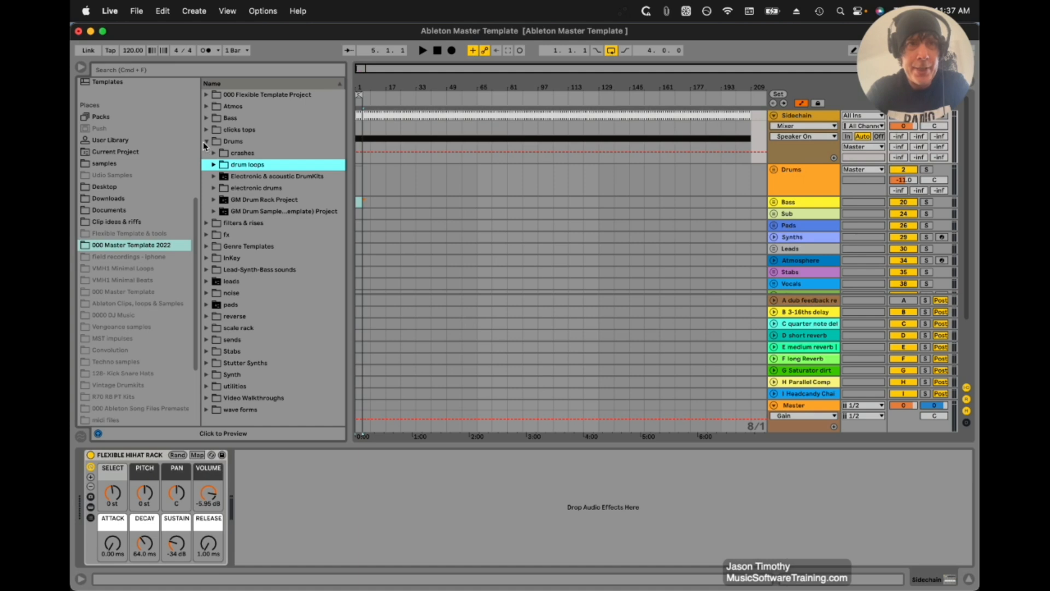
left_click(206, 142)
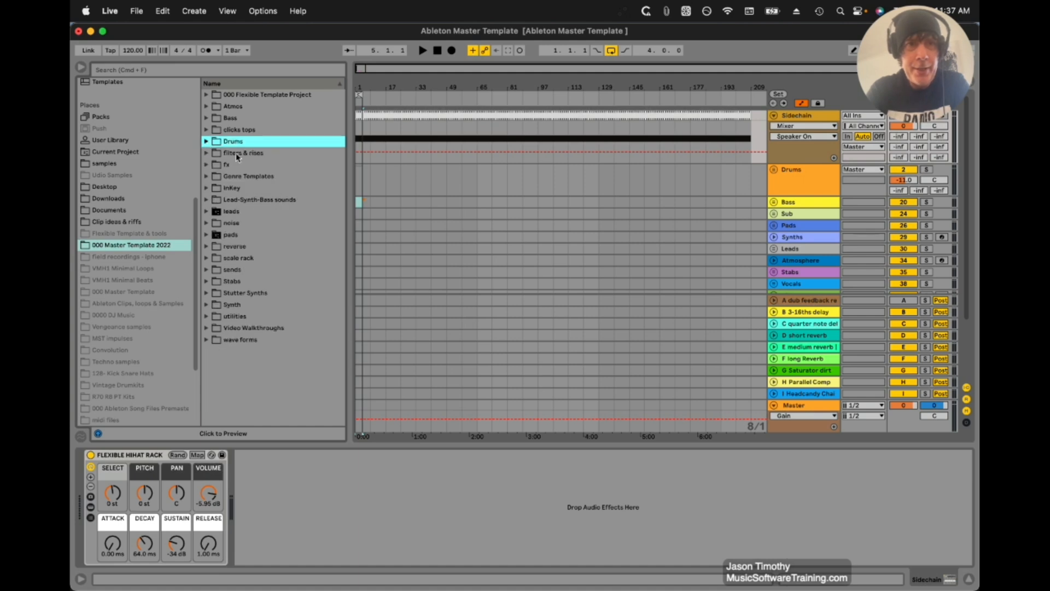
Check the contents of the fx and wave forms folders, collapsing each one again.
left_click(207, 165)
left_click(206, 165)
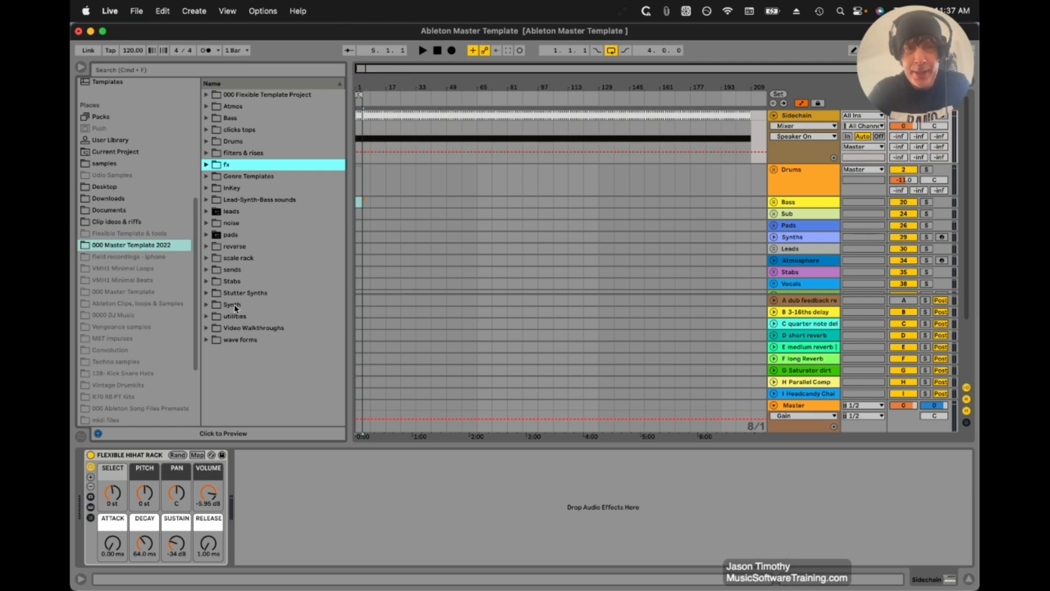
left_click(208, 341)
left_click(207, 341)
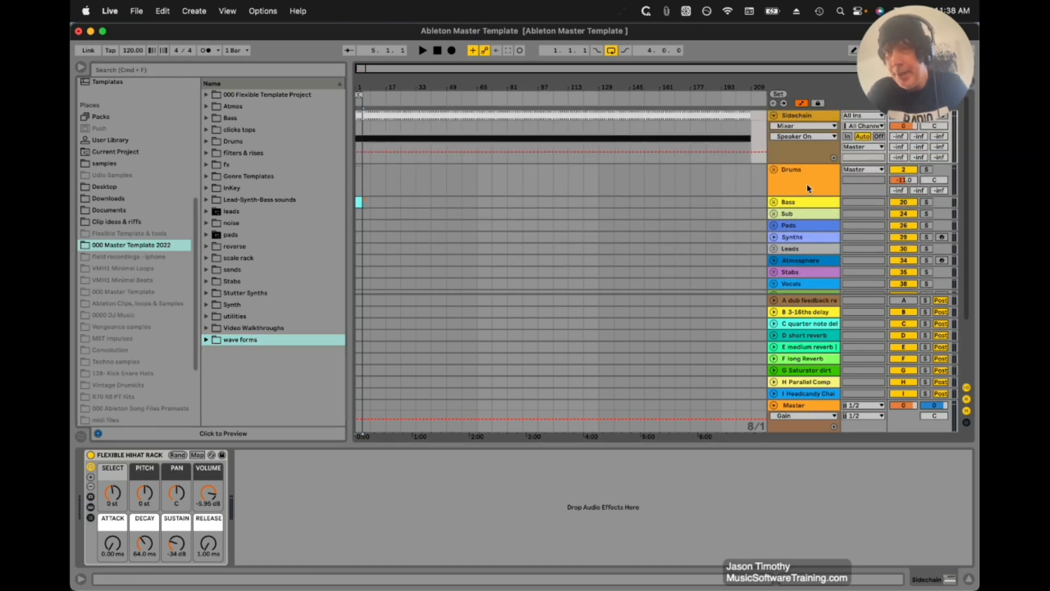
Open the Sidechain track's MIDI clip to inspect its note pattern, and play the arrangement briefly.
scroll(806, 175, "down", 3)
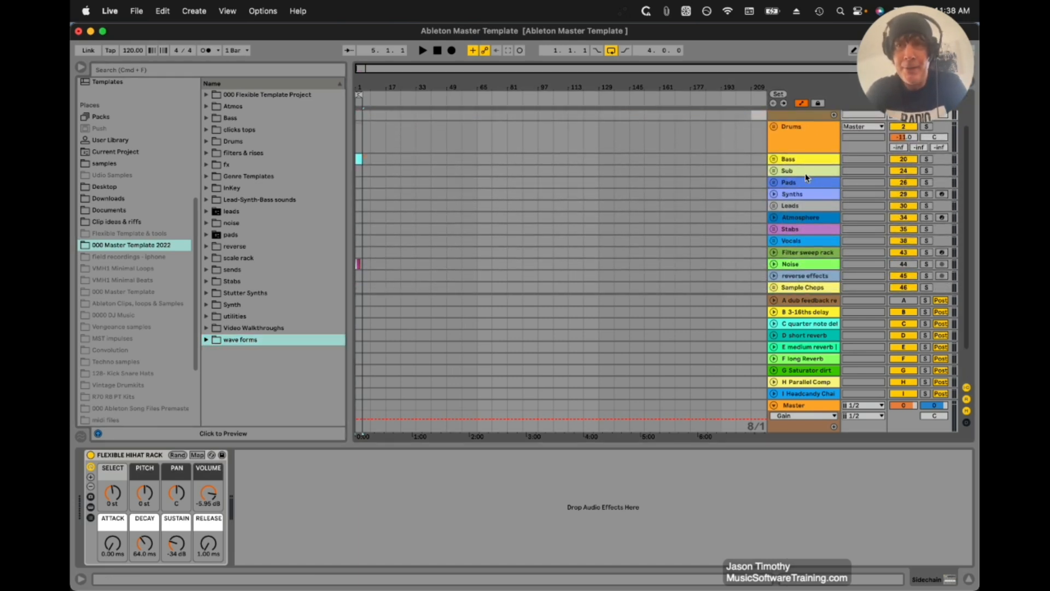
scroll(805, 173, "up", 3)
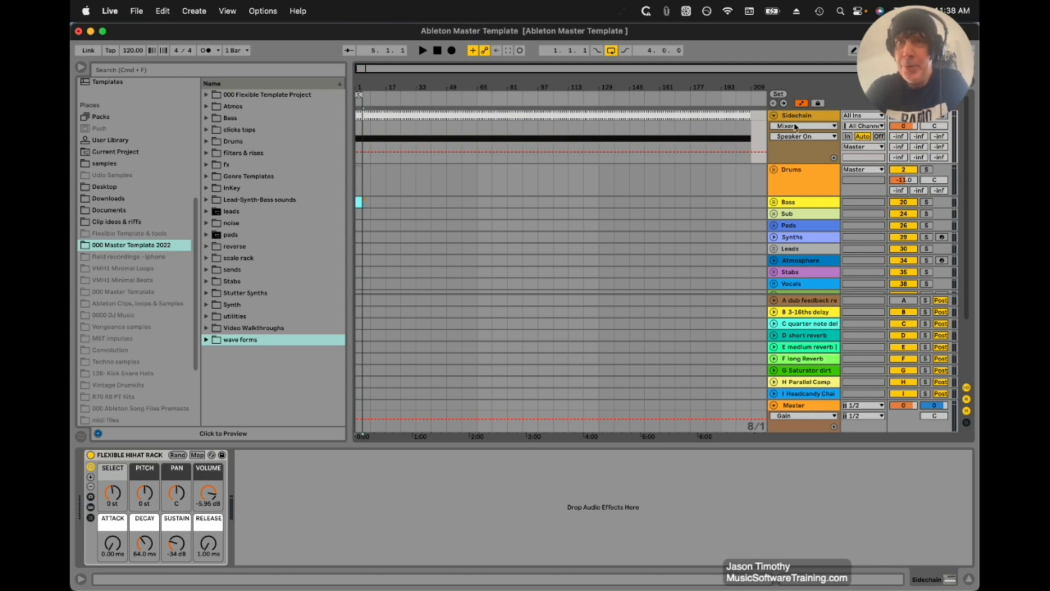
left_click(809, 116)
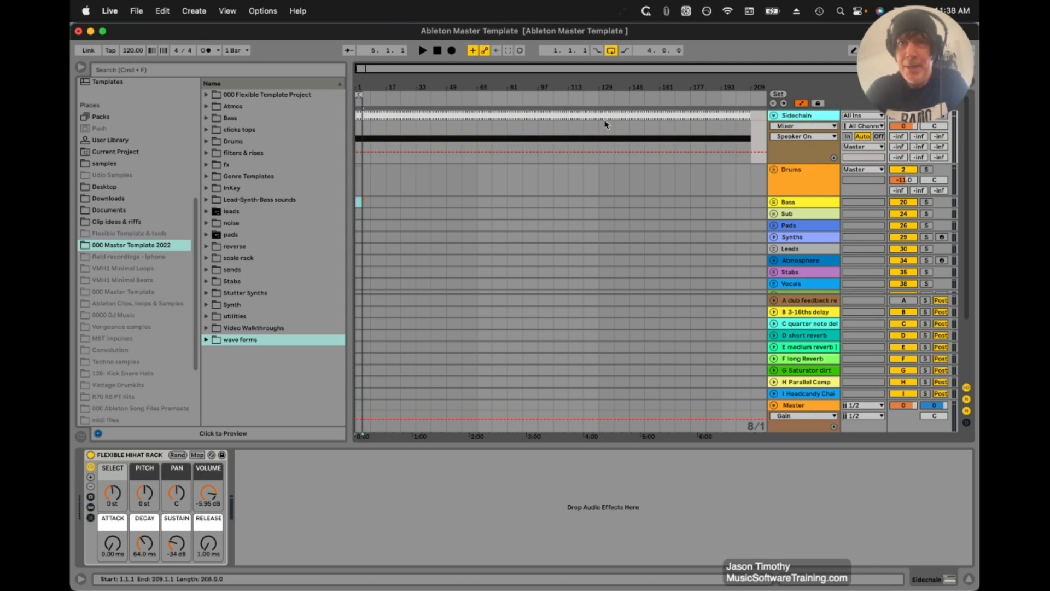
double_click(417, 115)
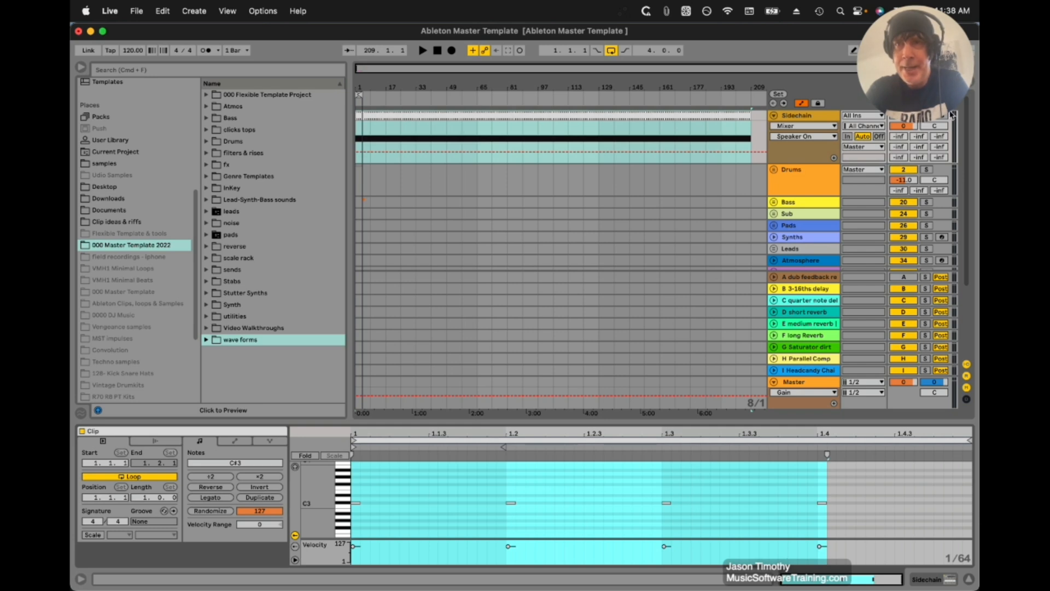
left_click(790, 115)
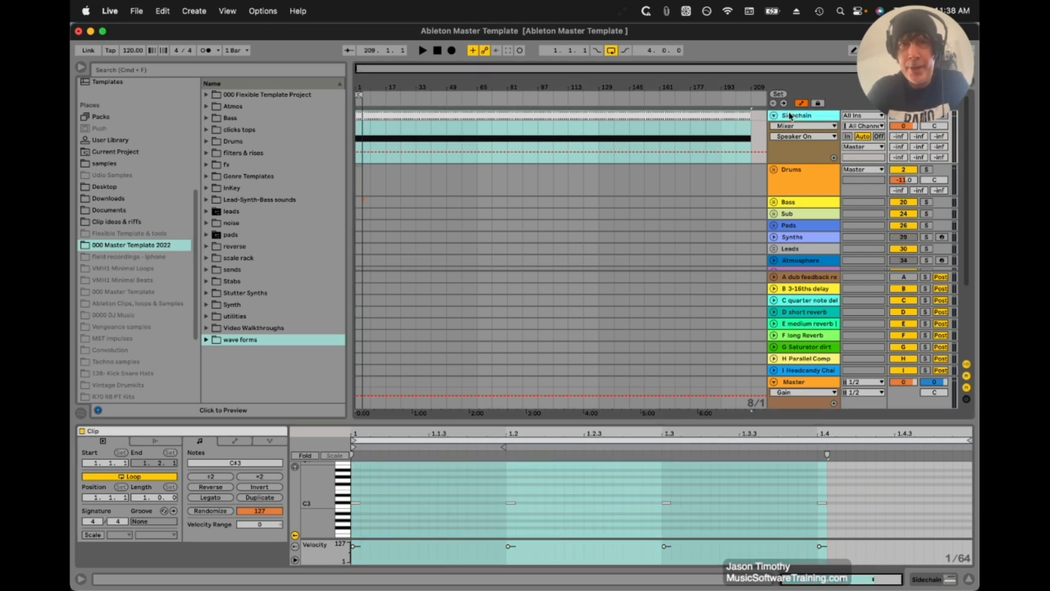
key("space")
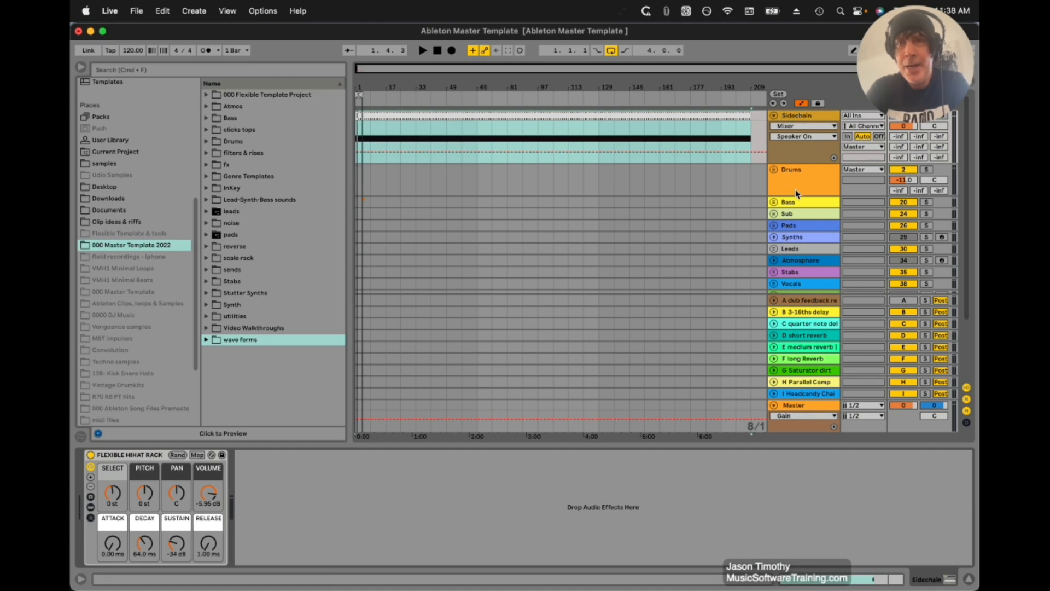
Display the Bass track's device chain, expand its Sidechain compressor and toggle the device on and off.
left_click(801, 175)
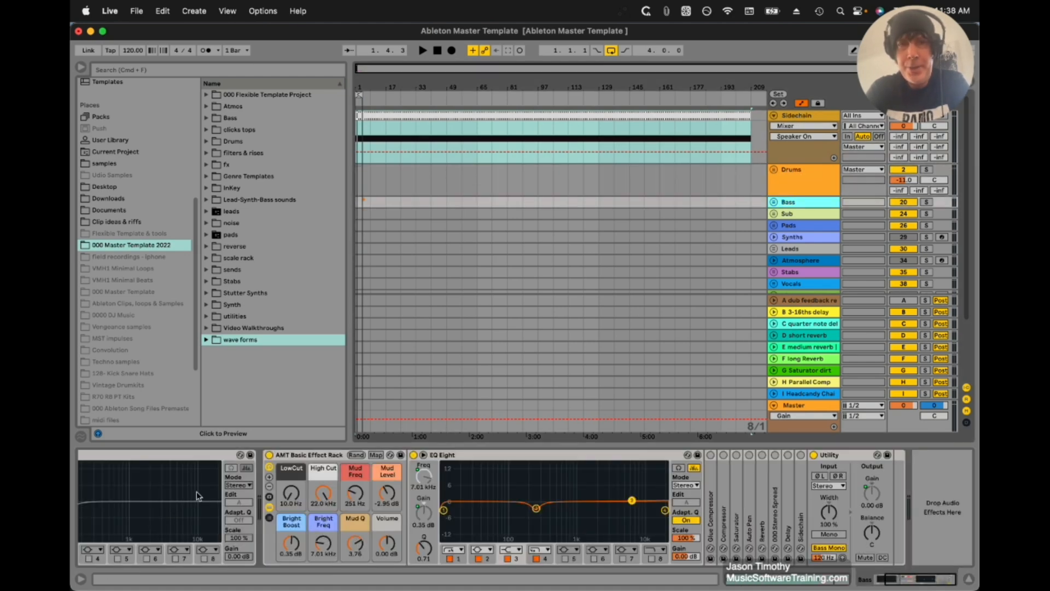
scroll(195, 492, "left", 4)
scroll(196, 493, "right", 4)
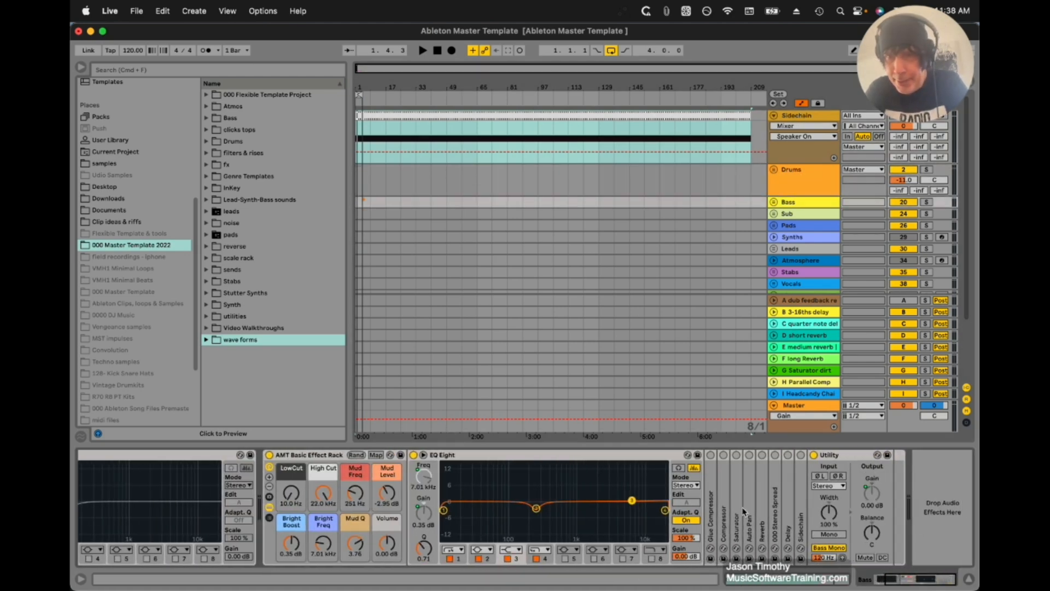
double_click(797, 517)
scroll(795, 516, "right", 3)
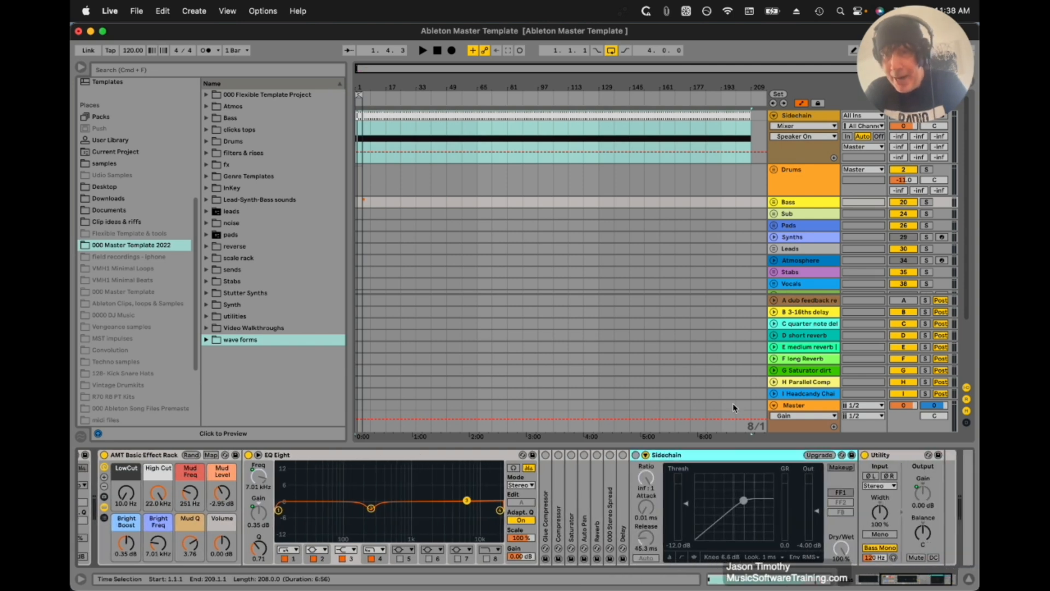
left_click(636, 455)
left_click(636, 455)
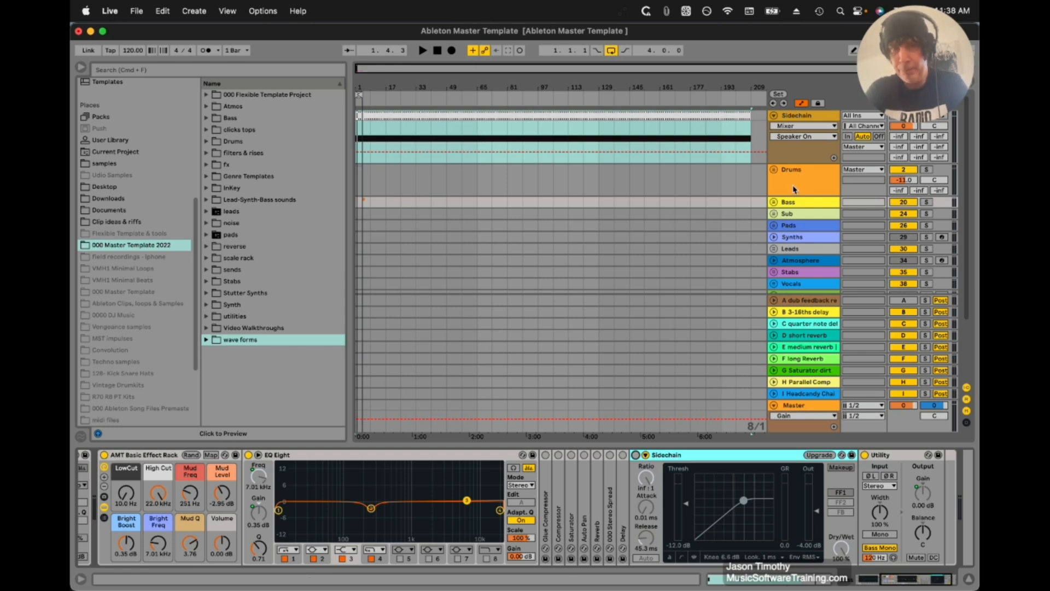
Expand the Bass track's Glue Compressor to view its controls and on/off switch, and collapse it again.
scroll(321, 498, "left", 3)
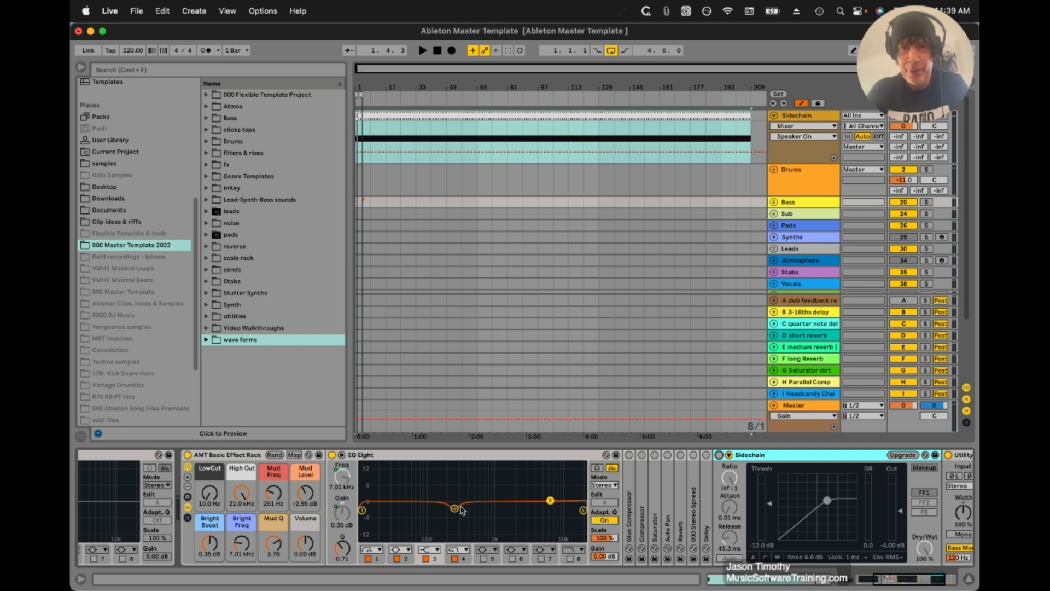
scroll(547, 517, "right", 3)
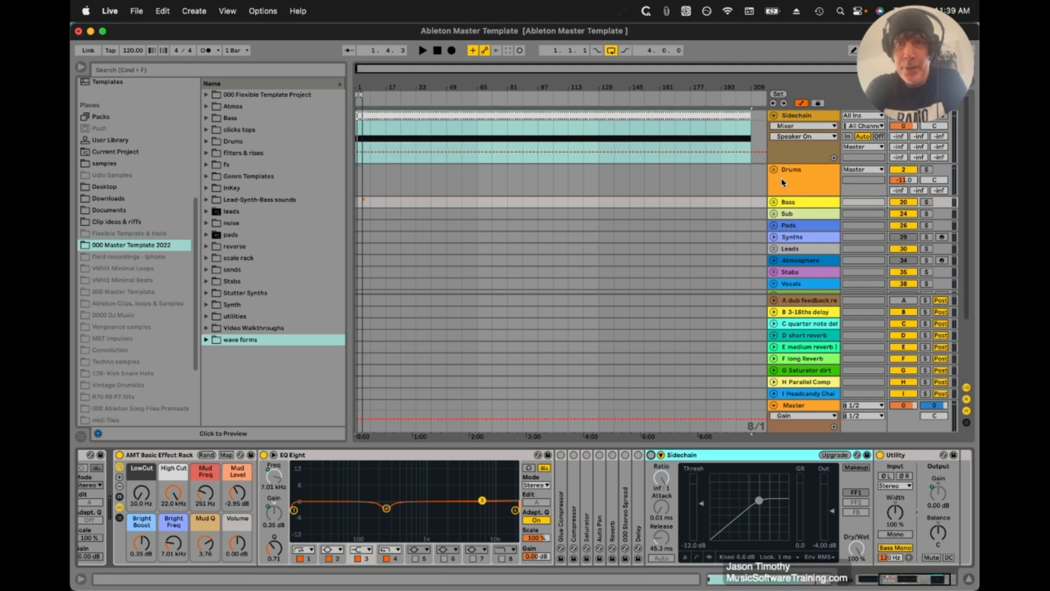
double_click(562, 476)
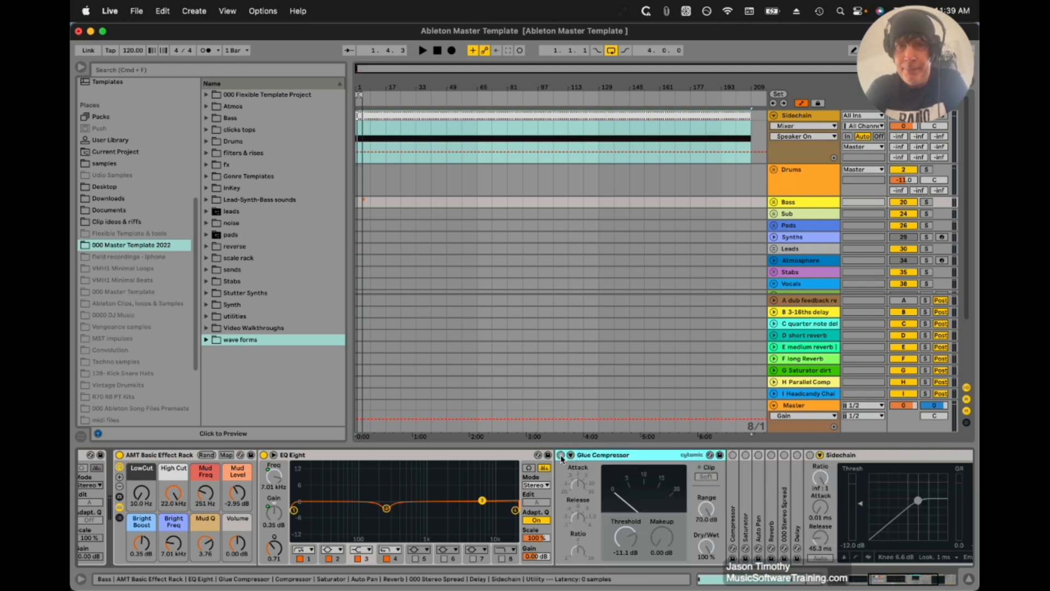
left_click(561, 456)
double_click(564, 457)
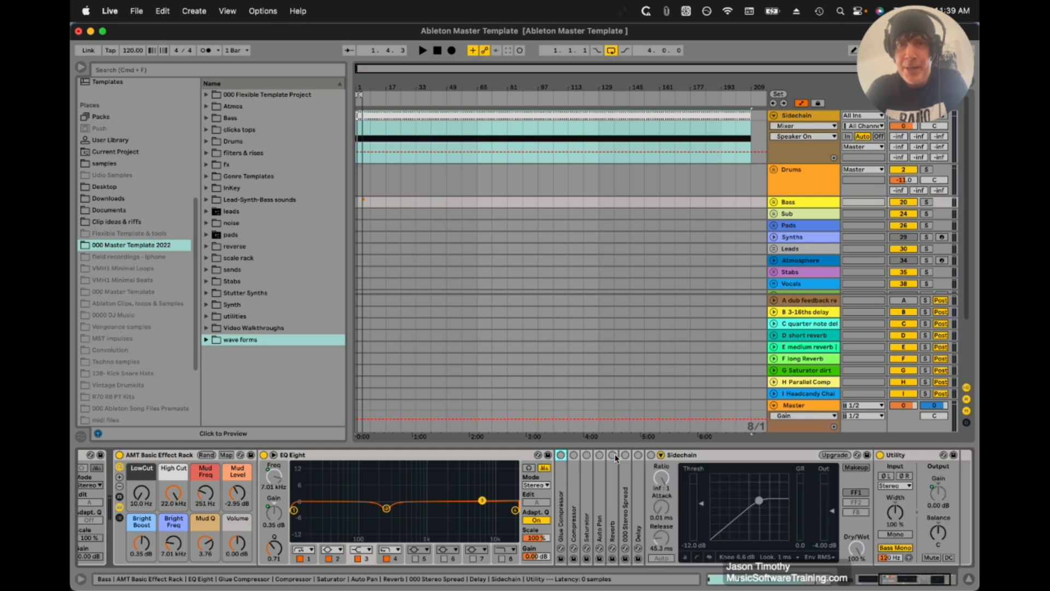
Unfold the Drums group and display the Kick Machine track's device chain.
left_click(774, 171)
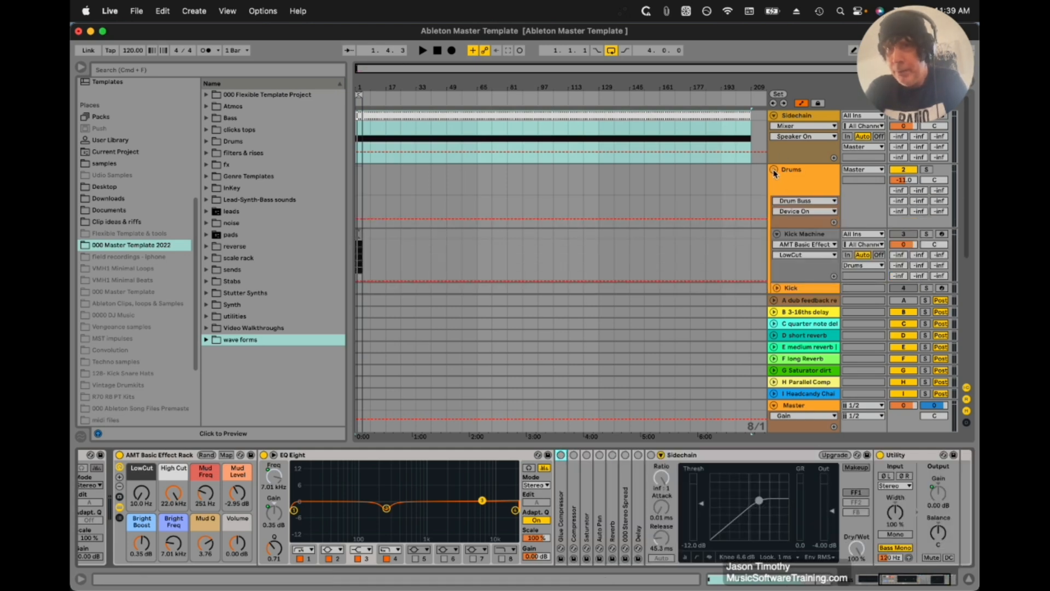
scroll(807, 186, "down", 3)
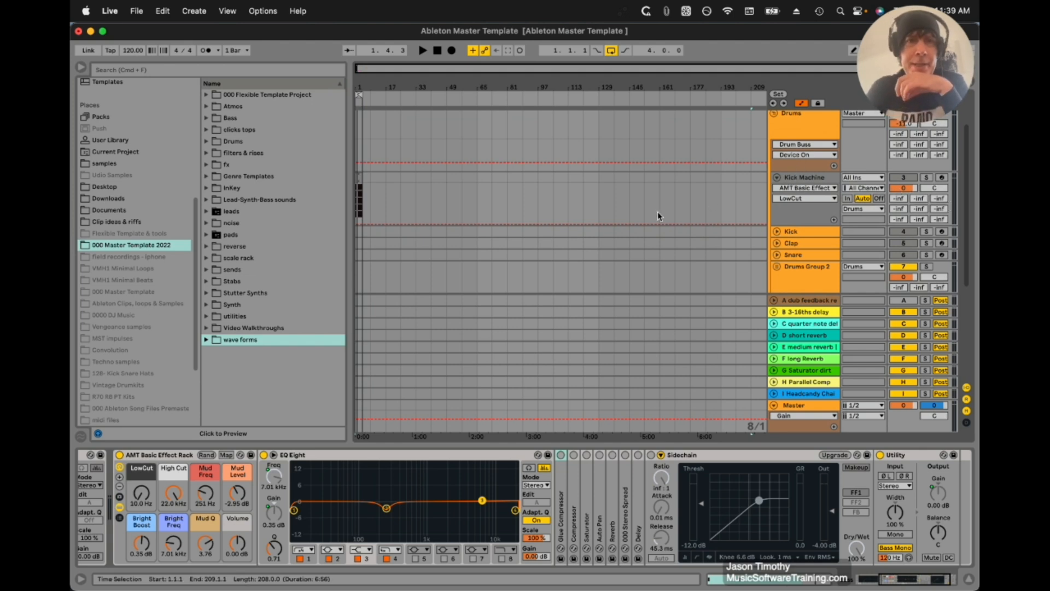
left_click(794, 177)
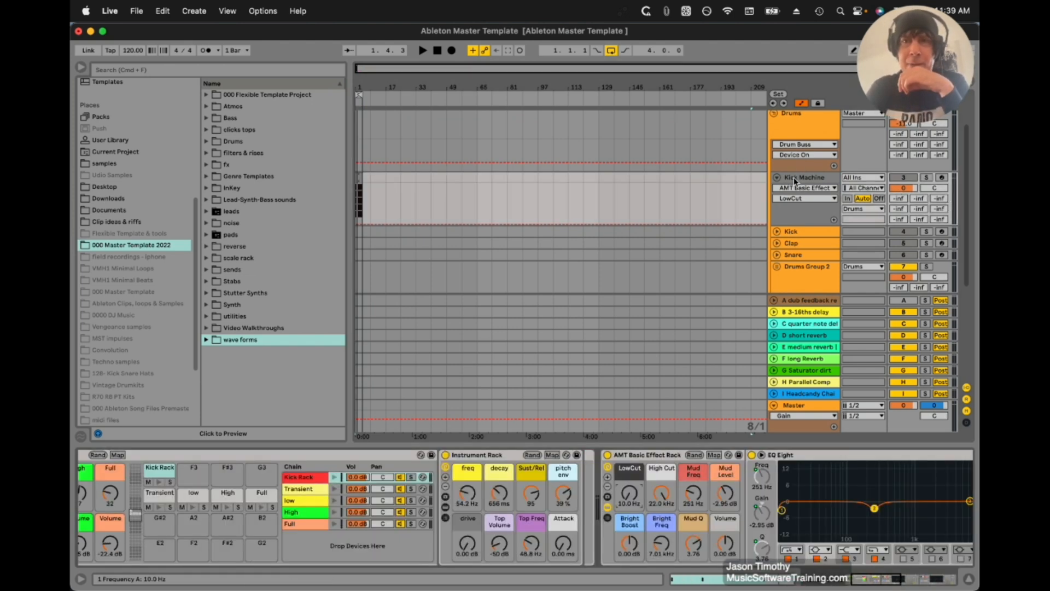
Examine the chain list and pads of the Kick Machine rack, and open the track's MIDI clip to inspect its notes.
scroll(335, 547, "left", 5)
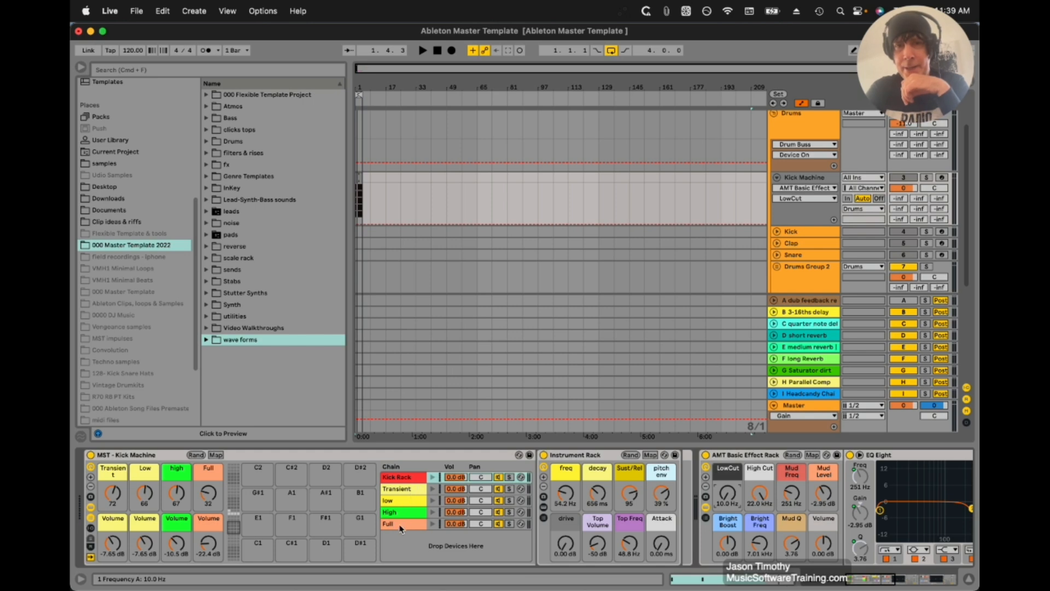
left_click(405, 479)
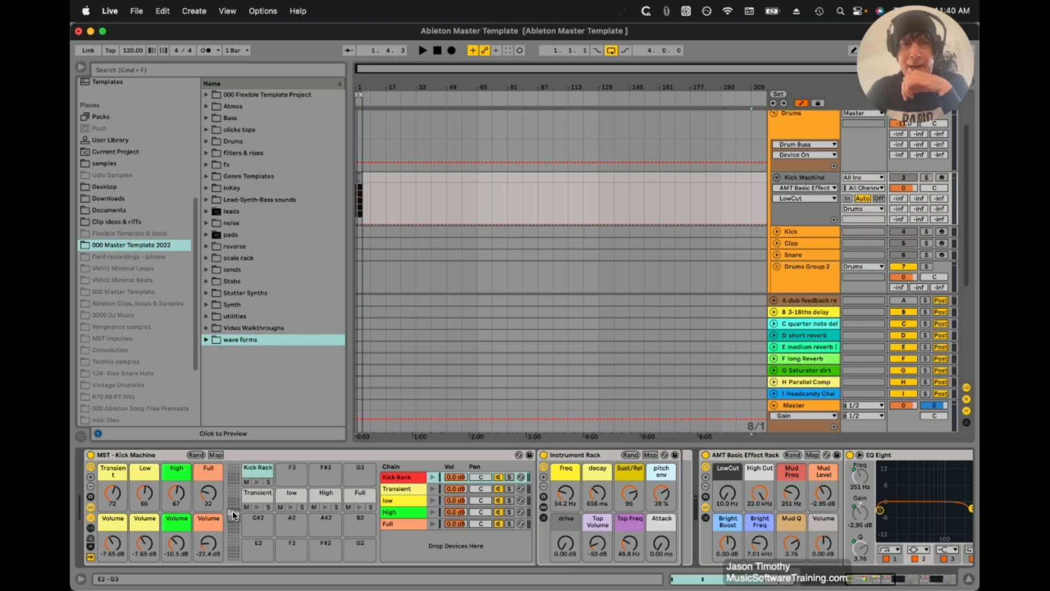
left_click(359, 181)
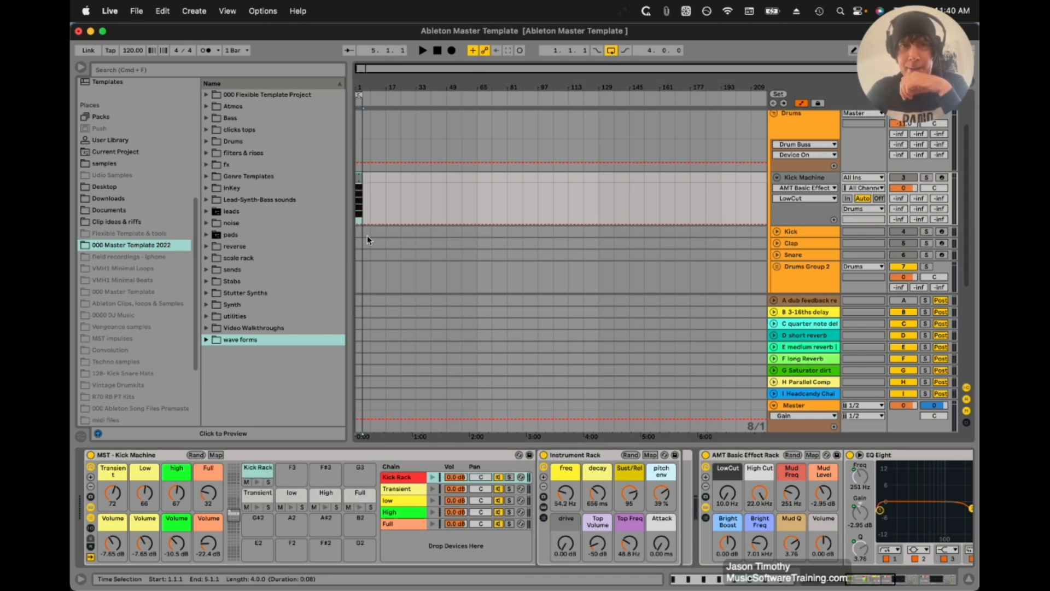
double_click(358, 180)
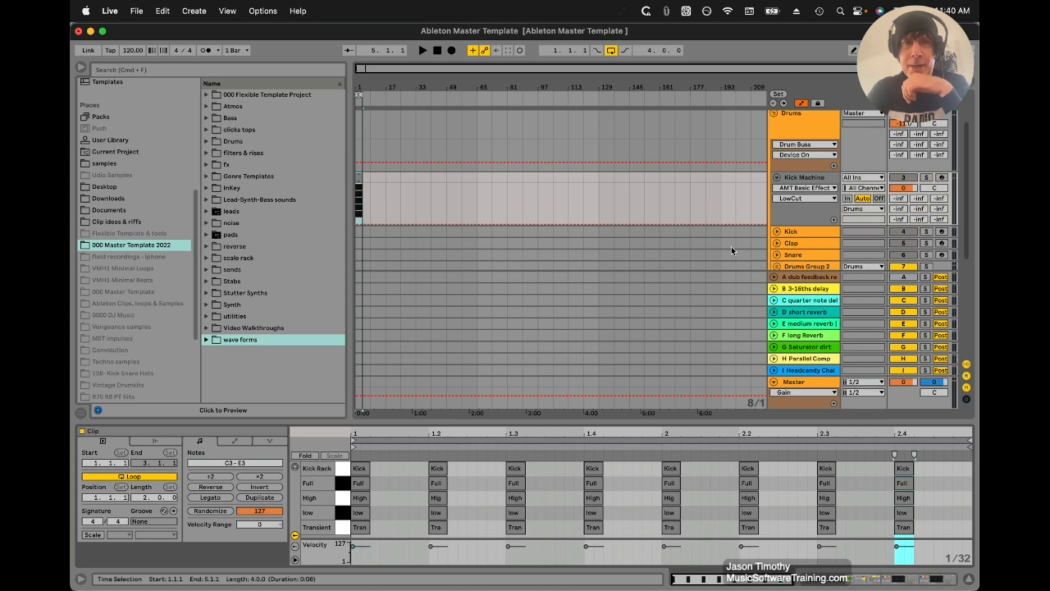
Return to the Kick Machine track's device chain and play the arrangement briefly to hear the kick.
left_click(800, 176)
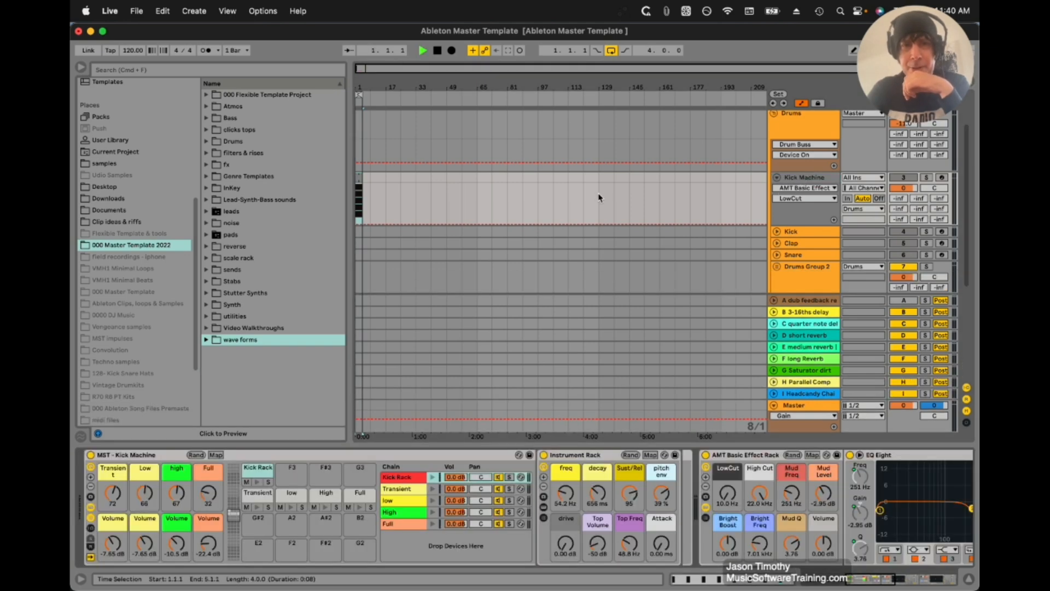
key("space")
scroll(872, 176, "up", 2)
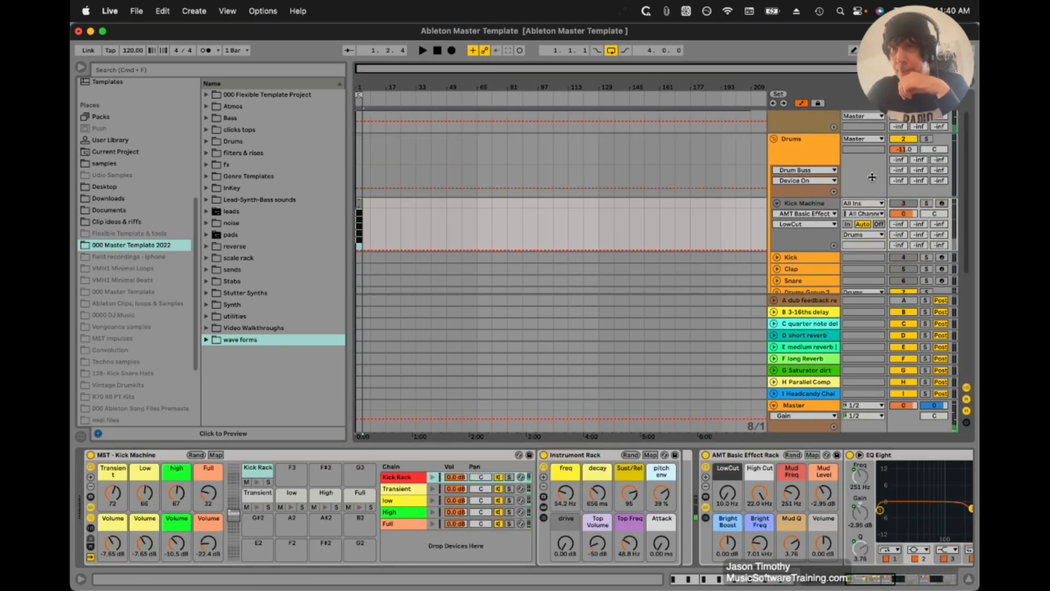
scroll(872, 177, "up", 2)
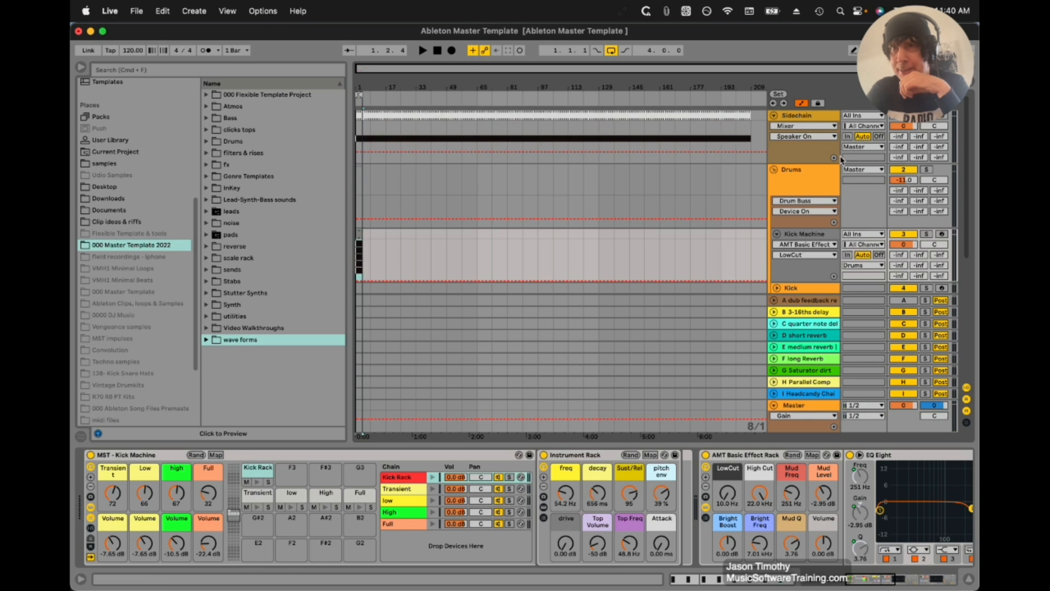
scroll(841, 159, "down", 5)
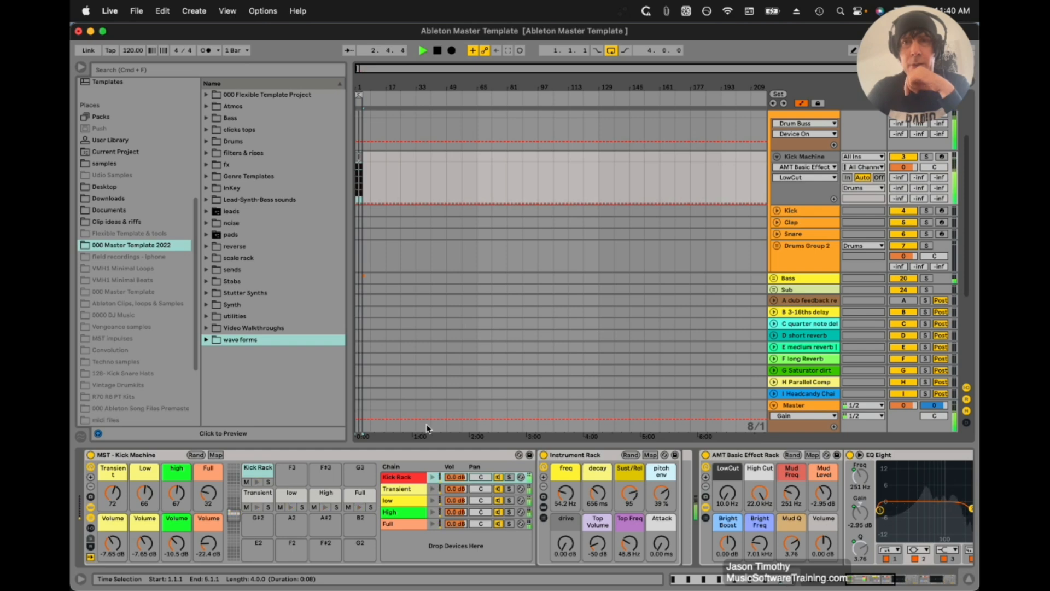
key("space")
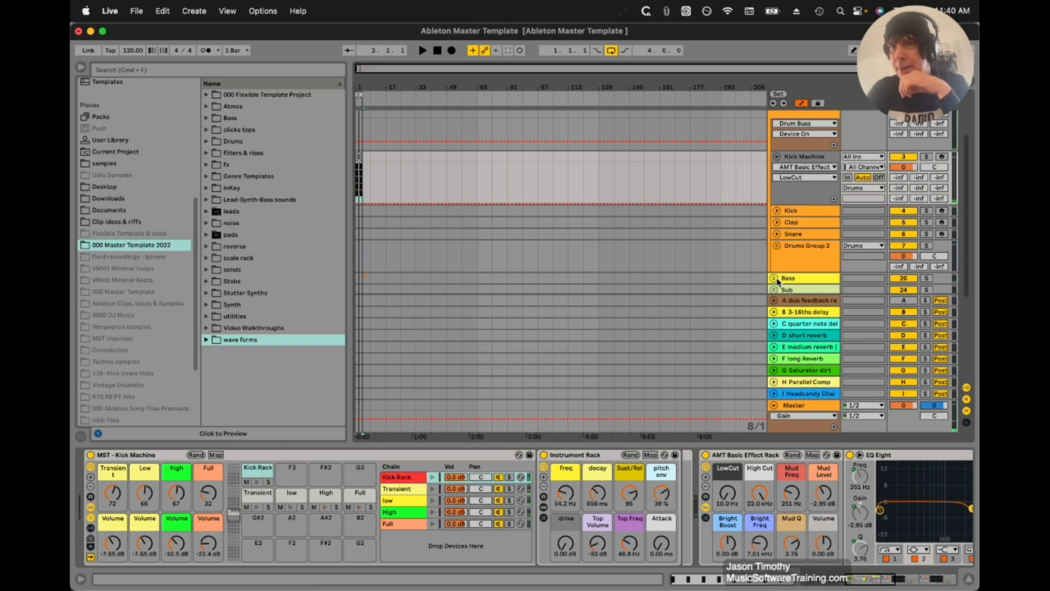
Unfold the Bass group, mute its Bass Machine track and play the arrangement to check the kick alone.
left_click(774, 280)
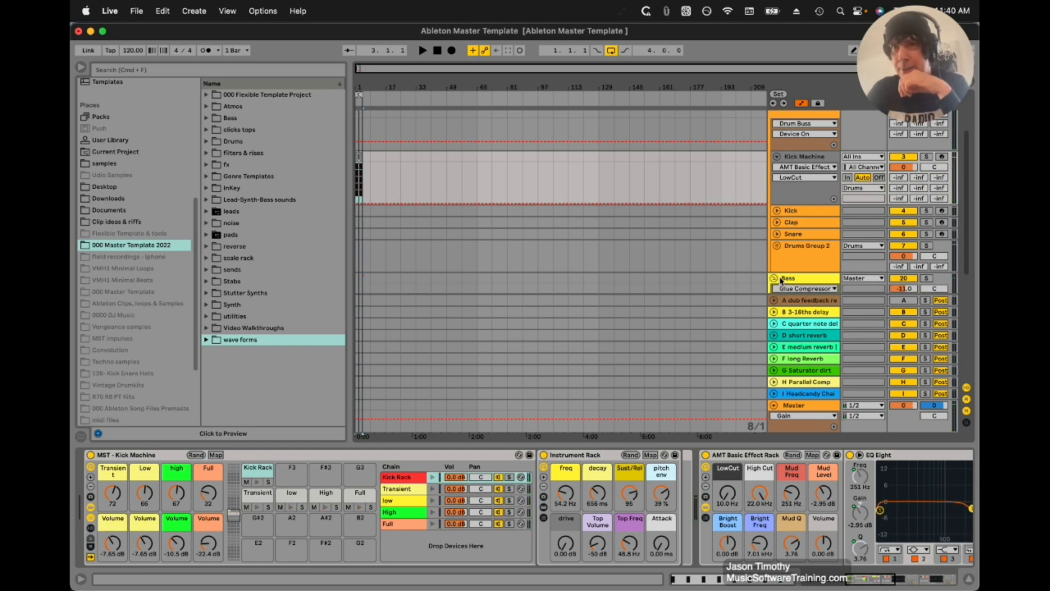
left_click(781, 280)
scroll(781, 279, "down", 5)
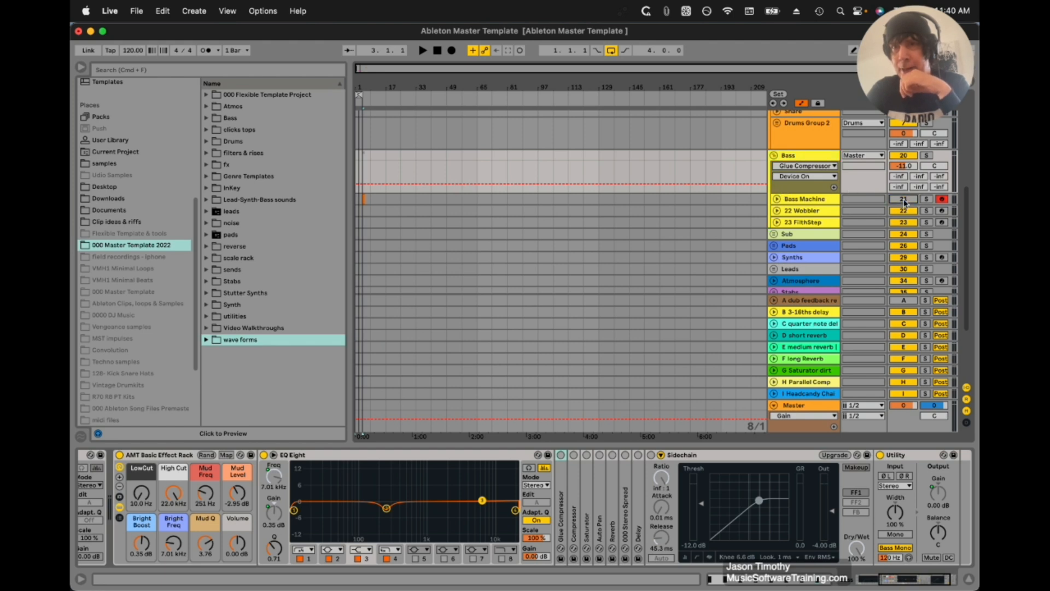
key("space")
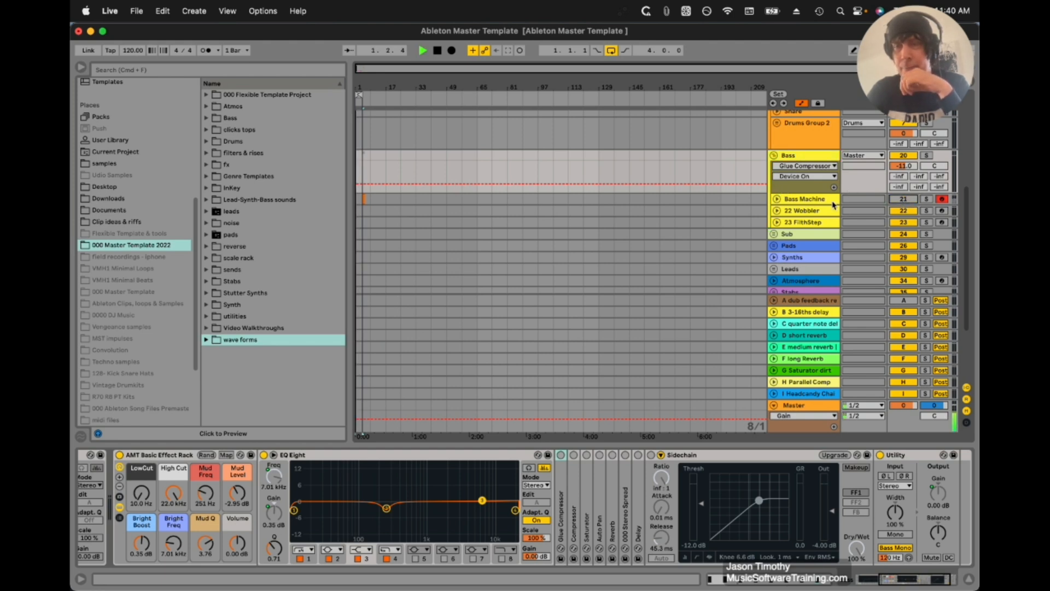
left_click(834, 202)
scroll(822, 192, "up", 5)
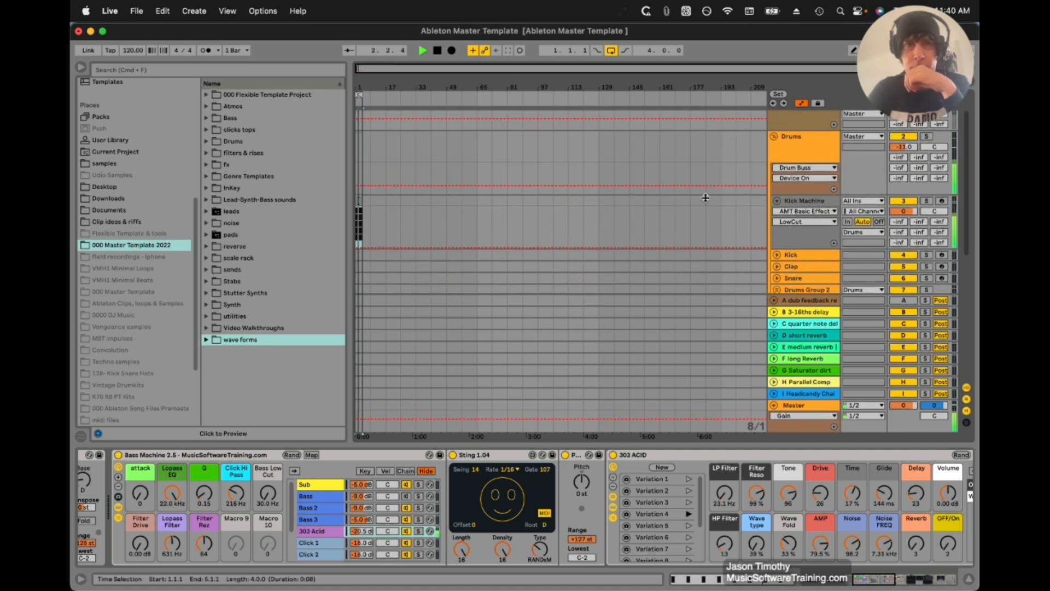
key("space")
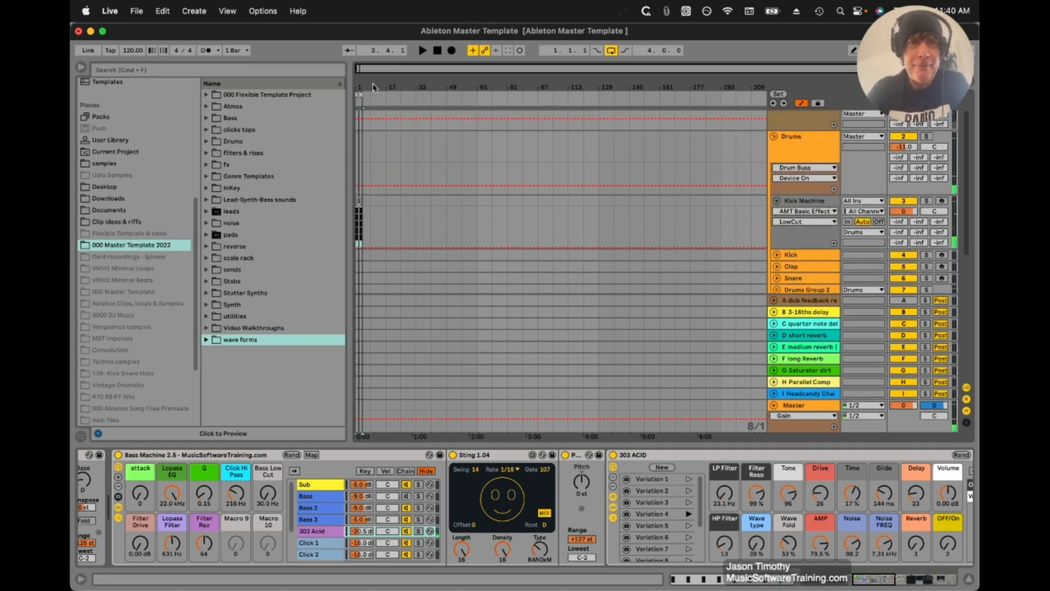
Zoom into the Kick Machine clip, solo the track and its Kick Rack chain, and display that chain's devices while playing.
left_click_drag(359, 84, 331, 457)
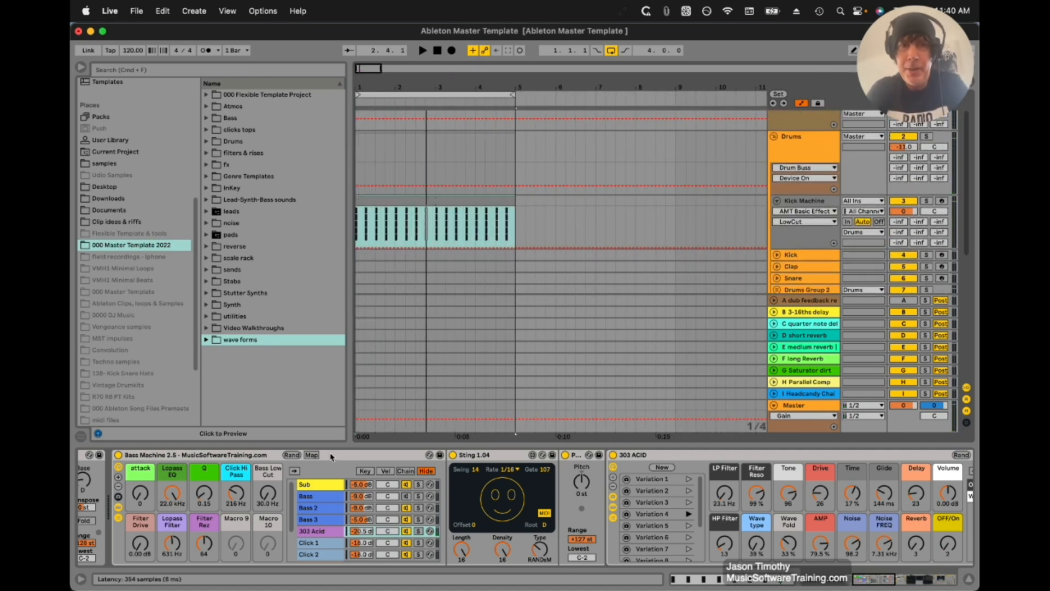
left_click(804, 202)
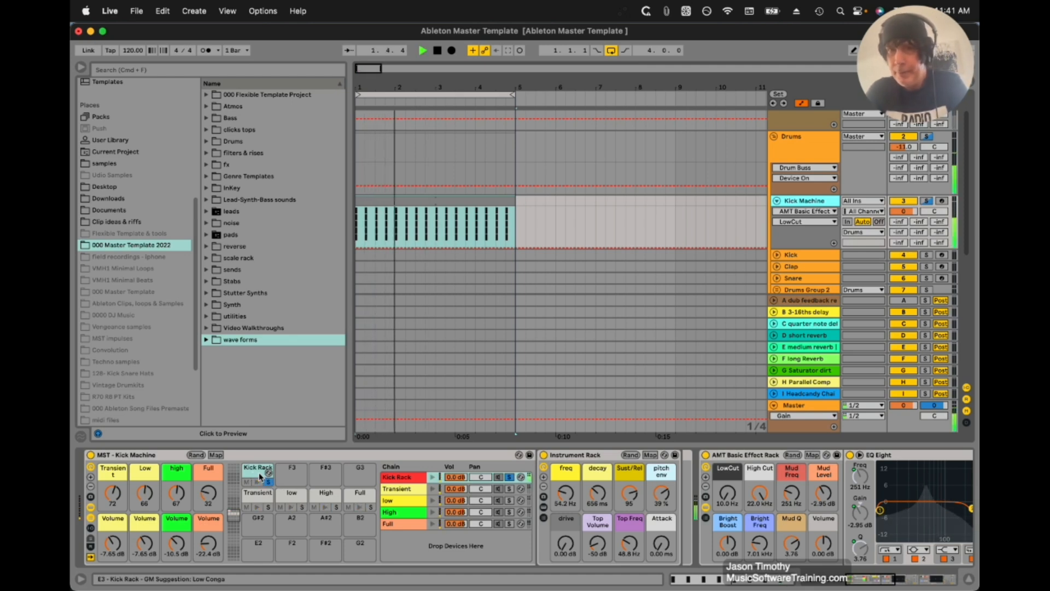
left_click(406, 478)
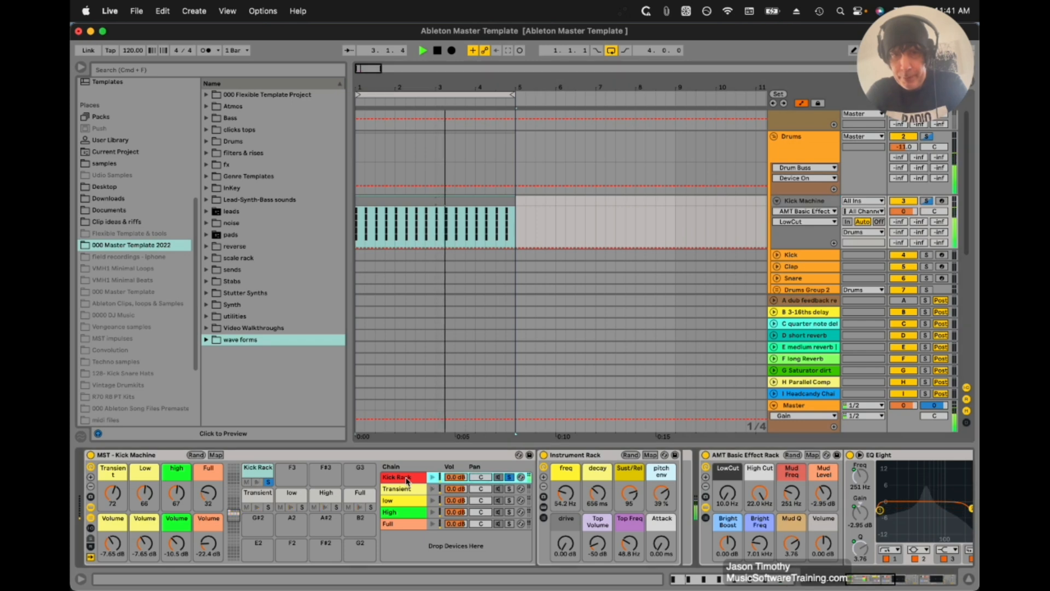
Lower the Kick Rack's freq macro to 45.4 Hz and its decay macro to 233 ms.
left_click(565, 496)
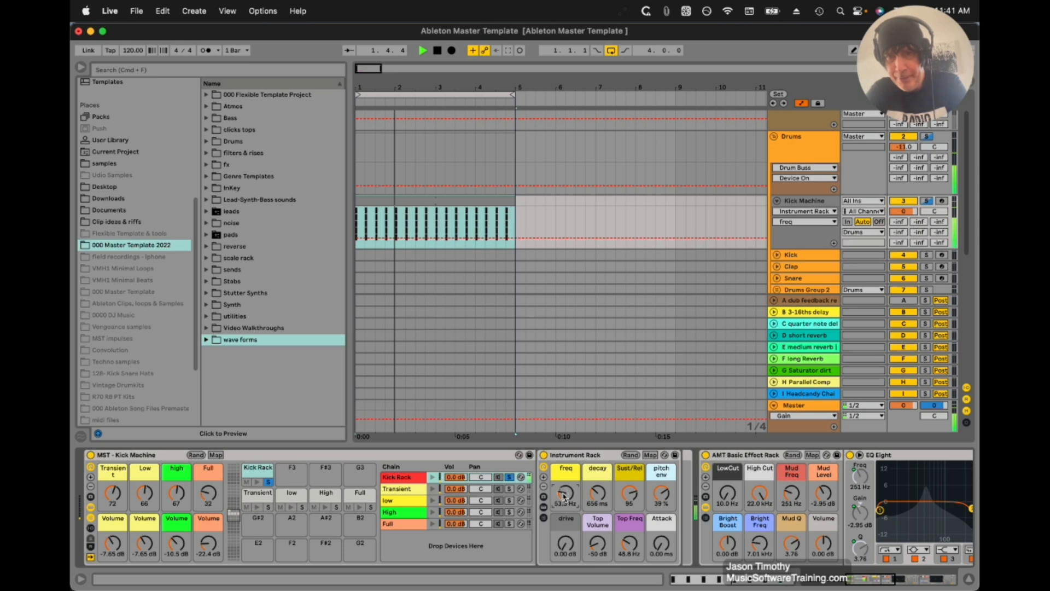
left_click_drag(565, 496, 565, 500)
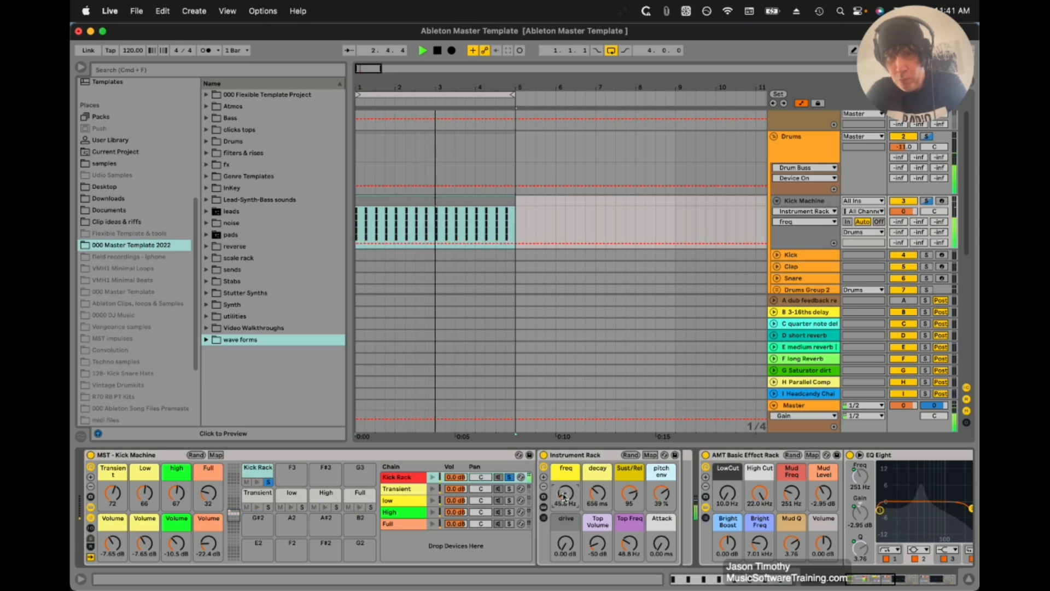
left_click(599, 494)
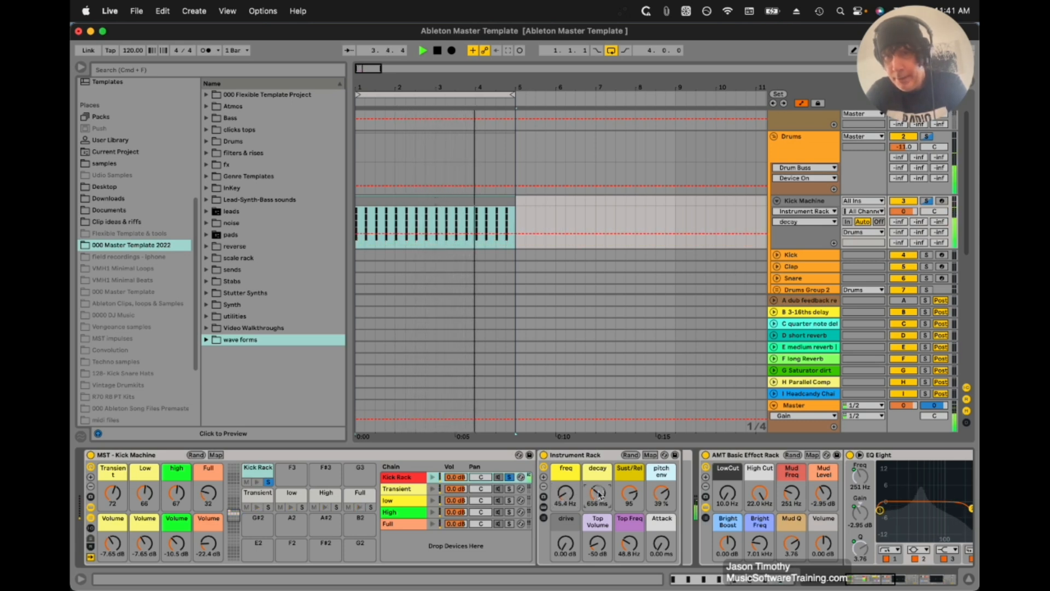
mouse_move(599, 495)
left_mouse_down()
mouse_move(599, 481)
mouse_move(599, 514)
left_mouse_up()
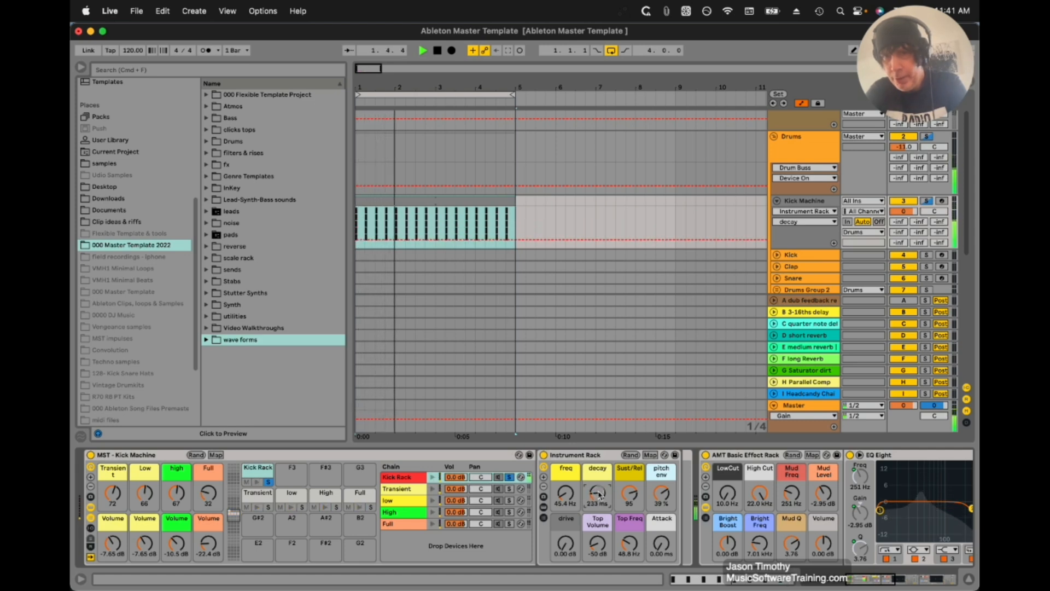
Set the Kick Rack's Sust/Rel to 91, pitch env to 12 %, Top Volume to -22 dB, Top Freq to 55.3 Hz and drive to 5.05 dB.
left_click_drag(629, 499, 664, 495)
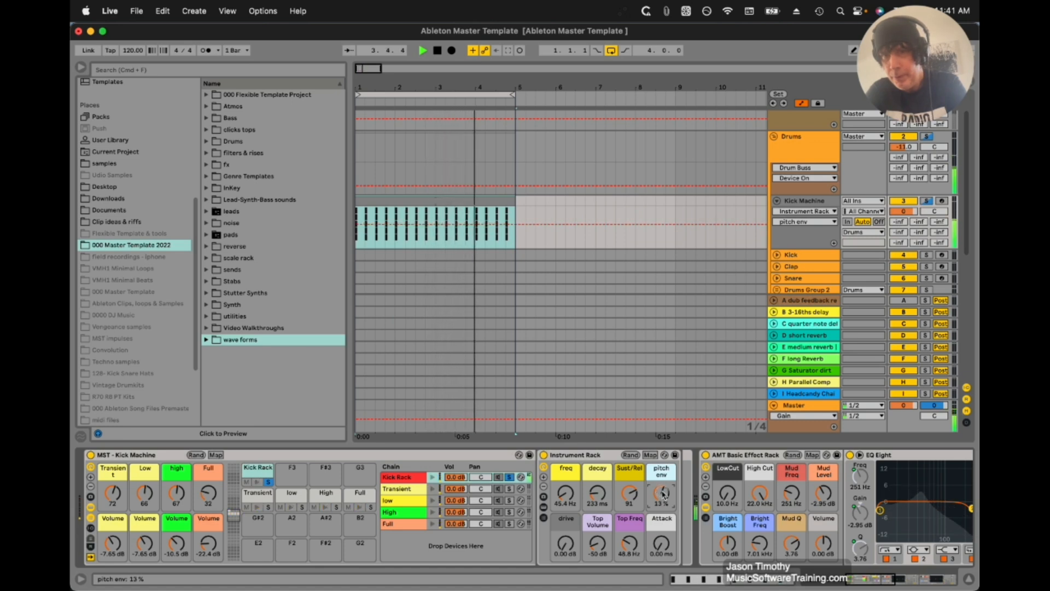
left_click_drag(598, 546, 567, 548)
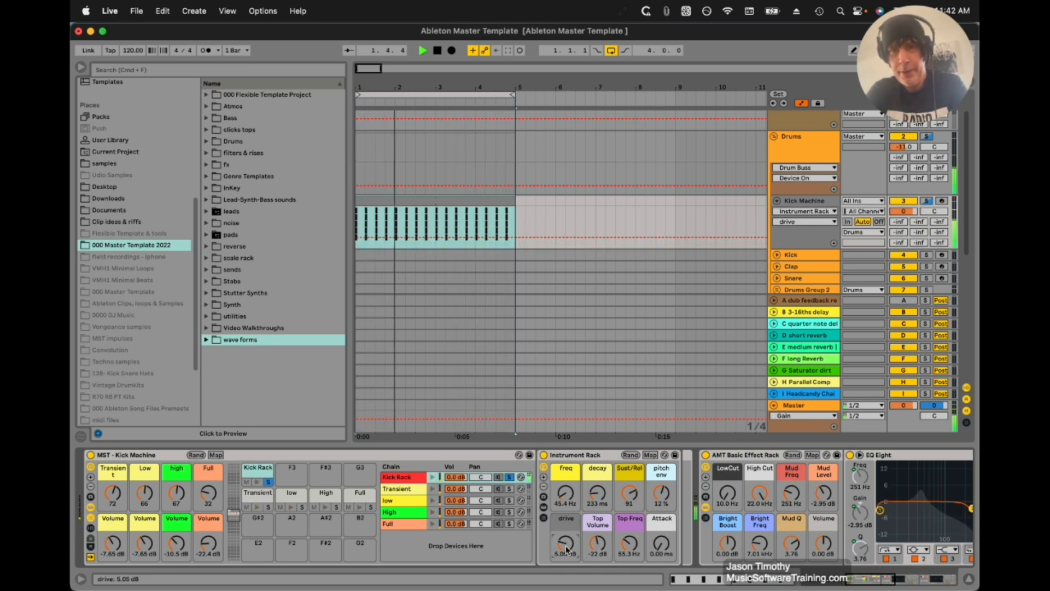
Set the Kick Rack's decay to 16.5 s, drive to 4.10 dB and Sust/Rel to 62, and stop playback.
left_click(597, 494)
left_click_drag(597, 493, 597, 492)
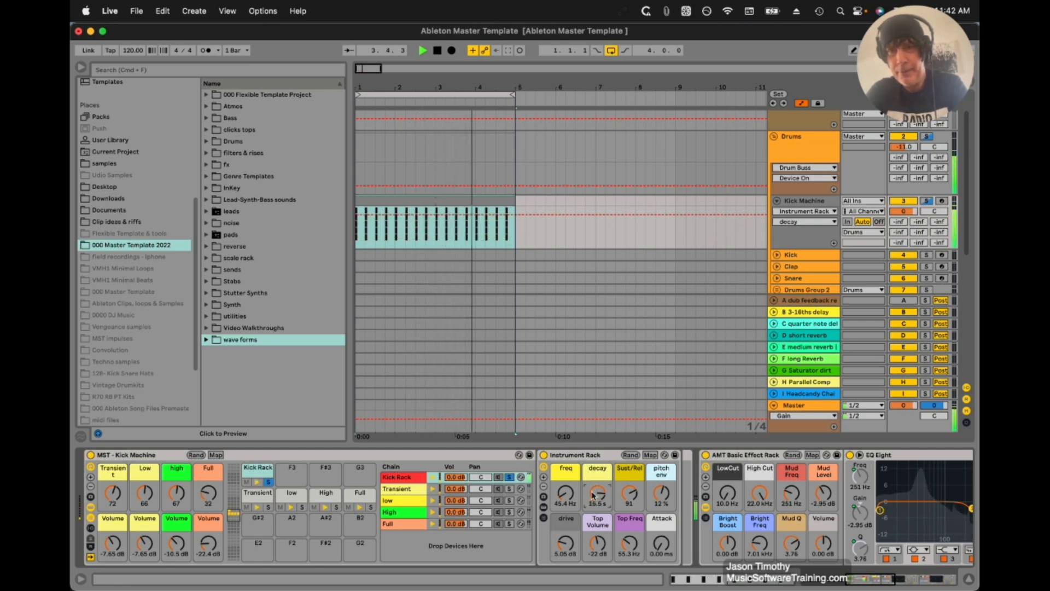
left_click_drag(567, 549, 566, 550)
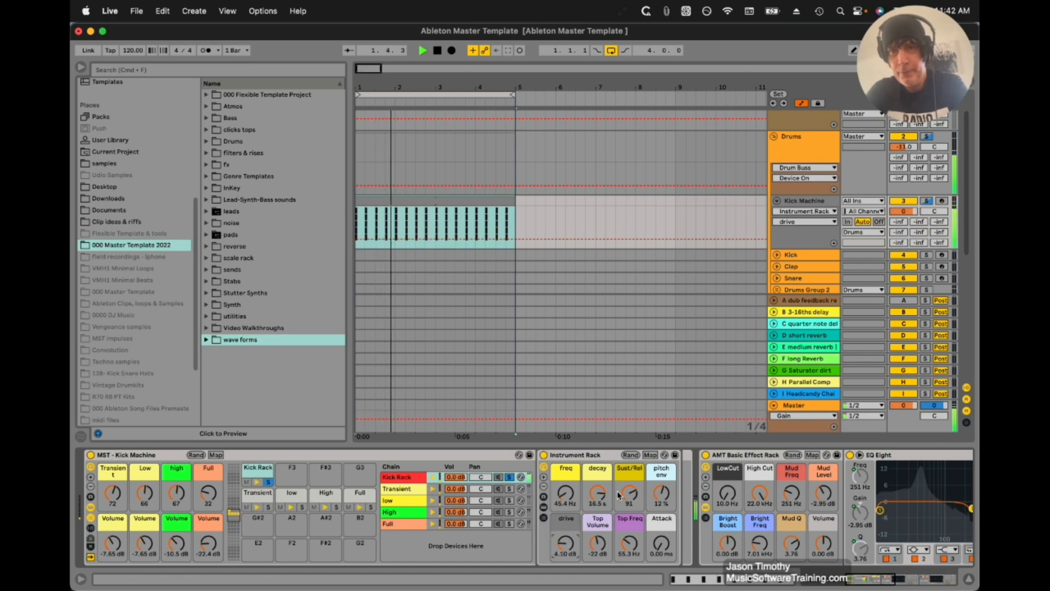
left_click_drag(629, 494, 629, 507)
key("space")
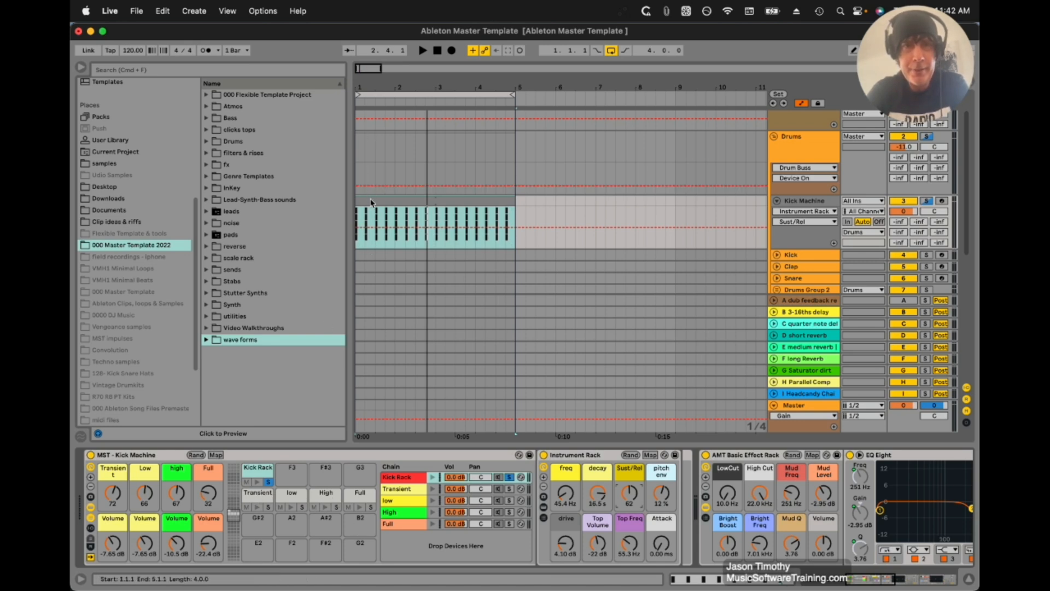
Resume playback, solo the Transient chain as well, and set its Transient macro to 22 and its Volume to -23.5 dB.
key("space")
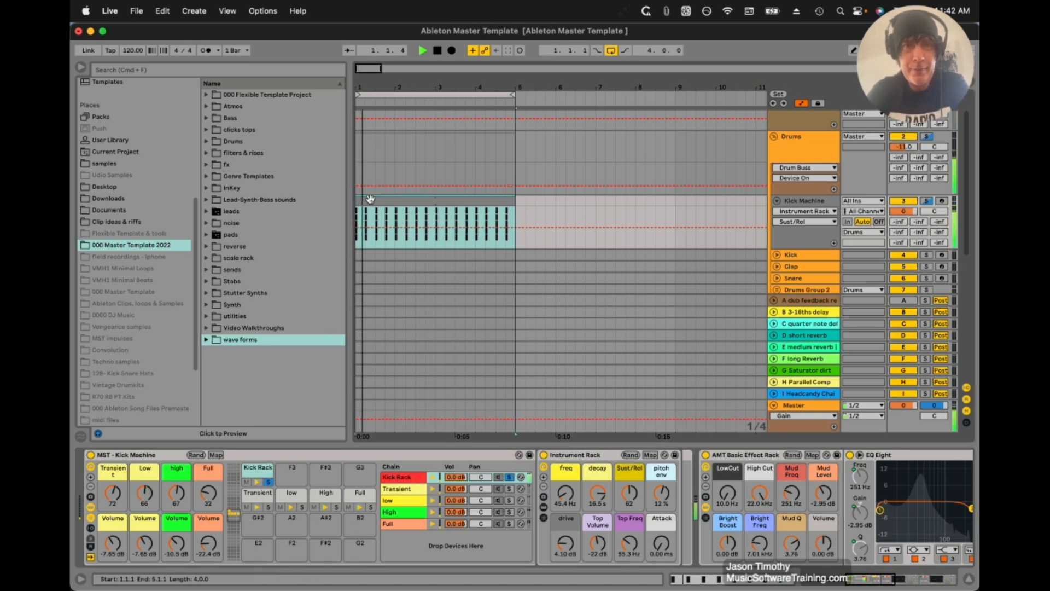
left_click(268, 508)
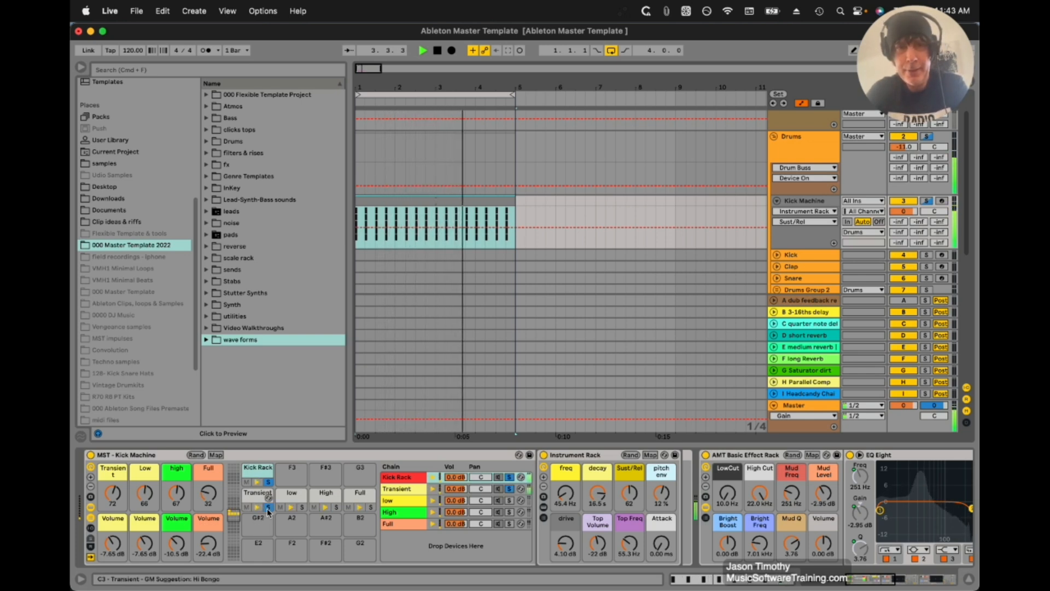
left_click(413, 490)
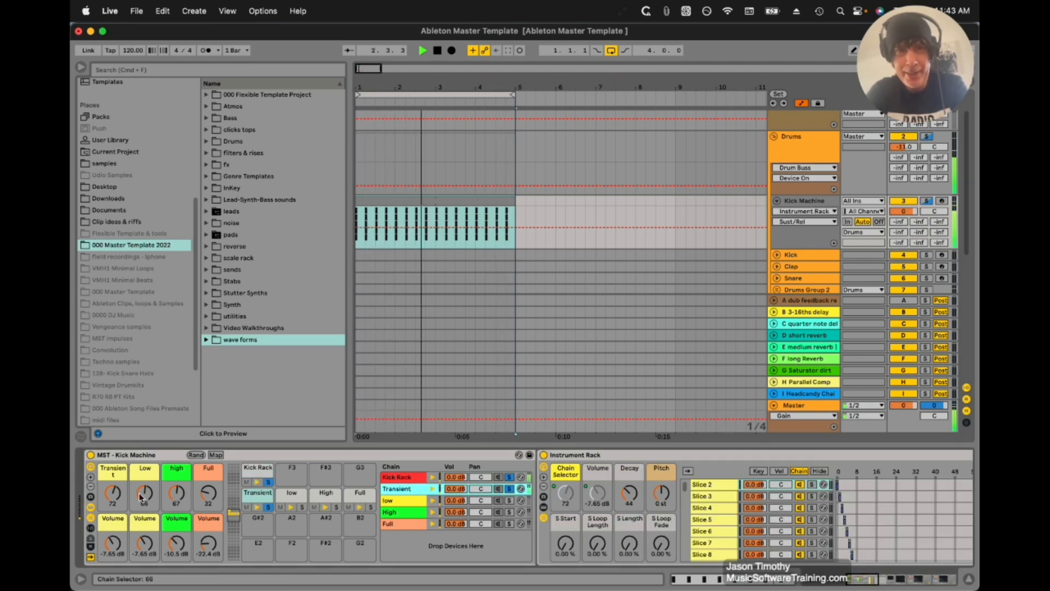
left_click_drag(113, 491, 115, 496)
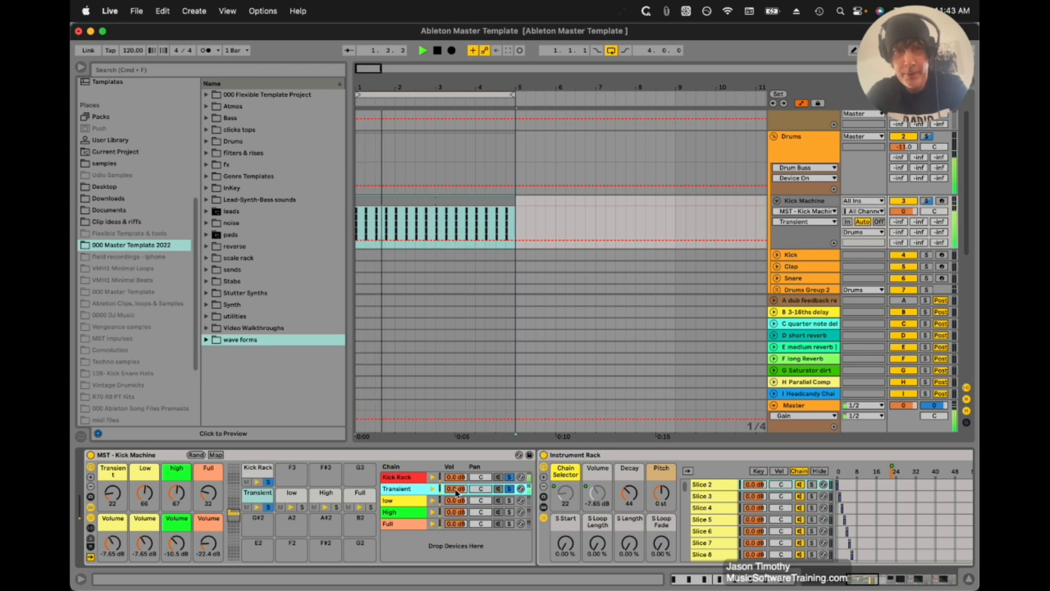
left_click_drag(122, 538, 109, 546)
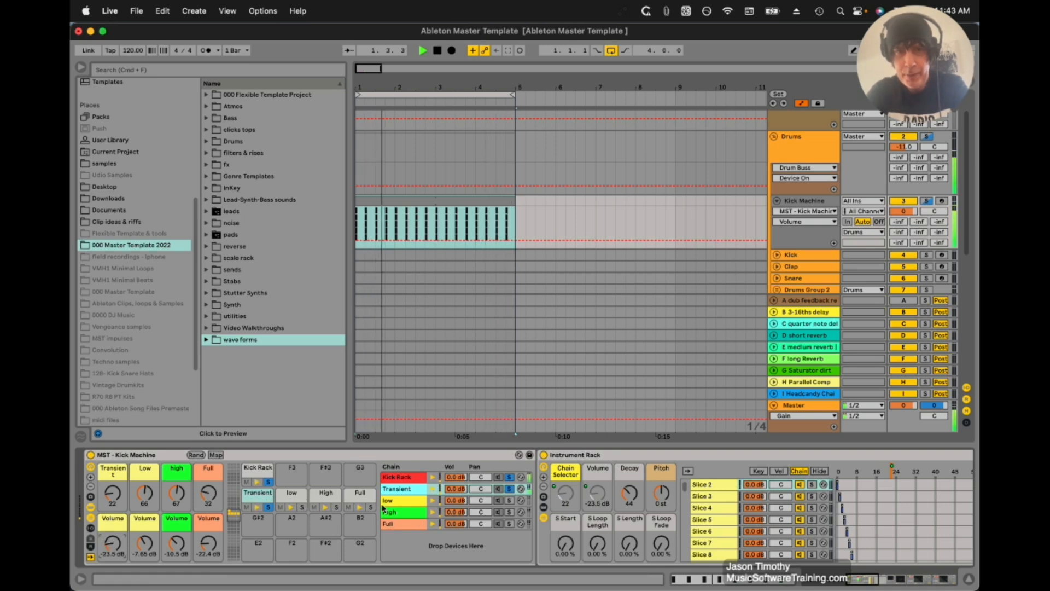
Go back to the Kick Rack chain and shorten its decay to 523 ms.
left_click(404, 478)
left_click(600, 496)
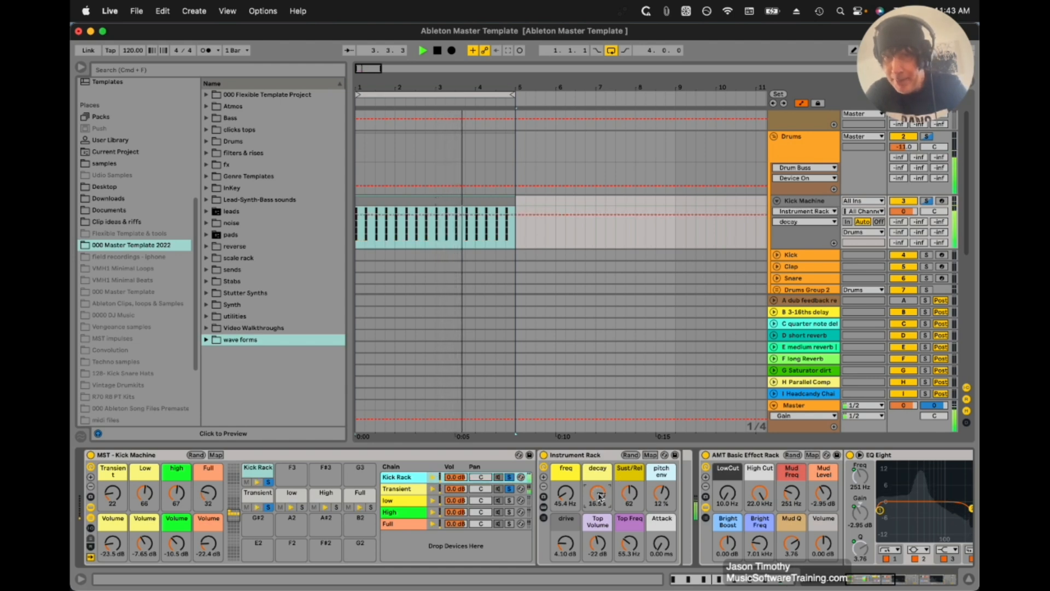
left_click_drag(601, 496, 601, 522)
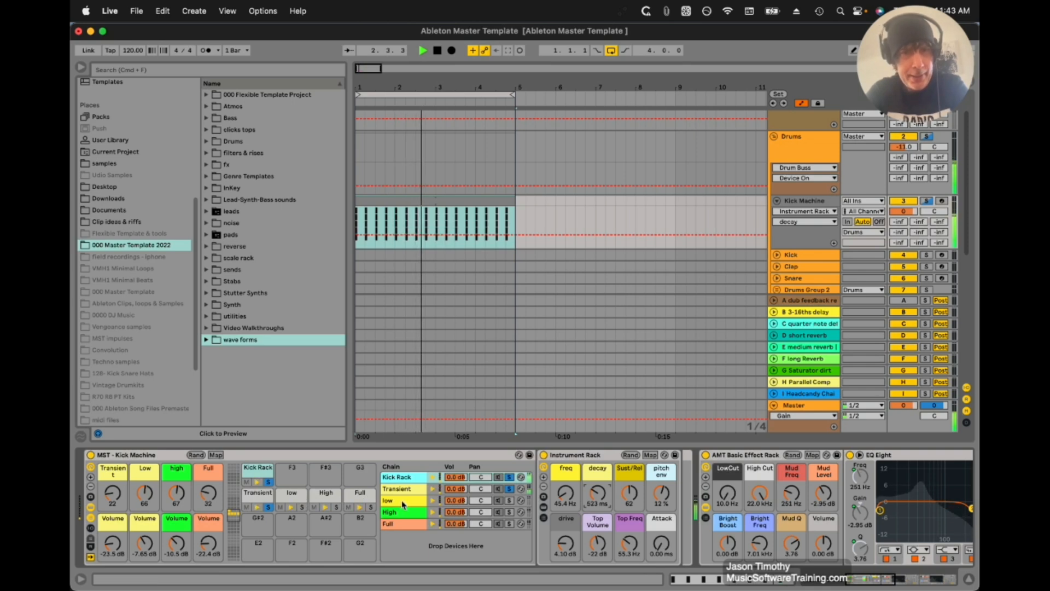
Solo the low chain too and set the Kick Machine's Low macro to 29.
left_click(509, 501)
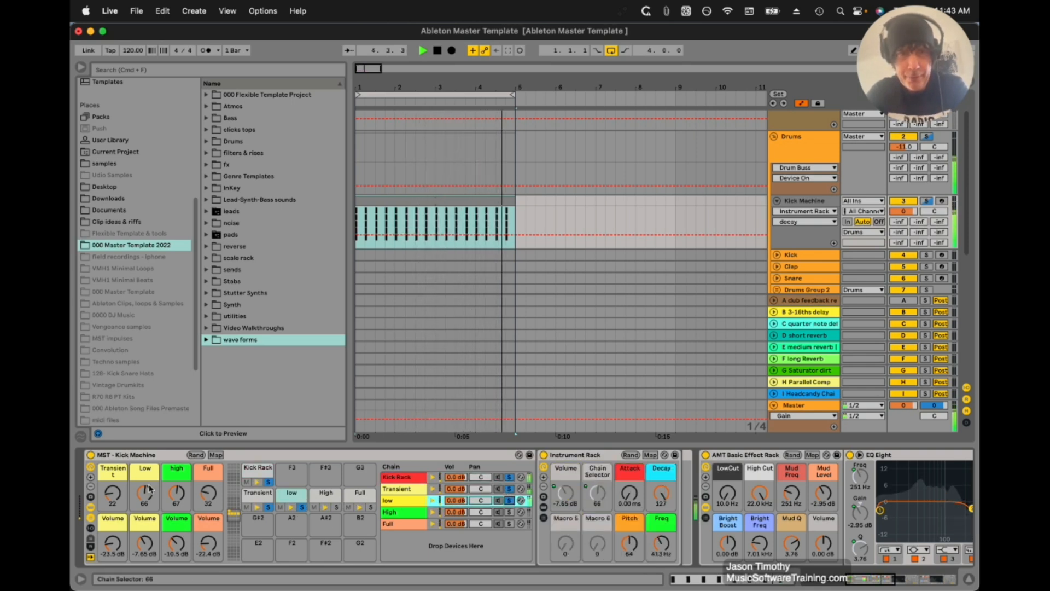
left_click_drag(144, 496, 144, 501)
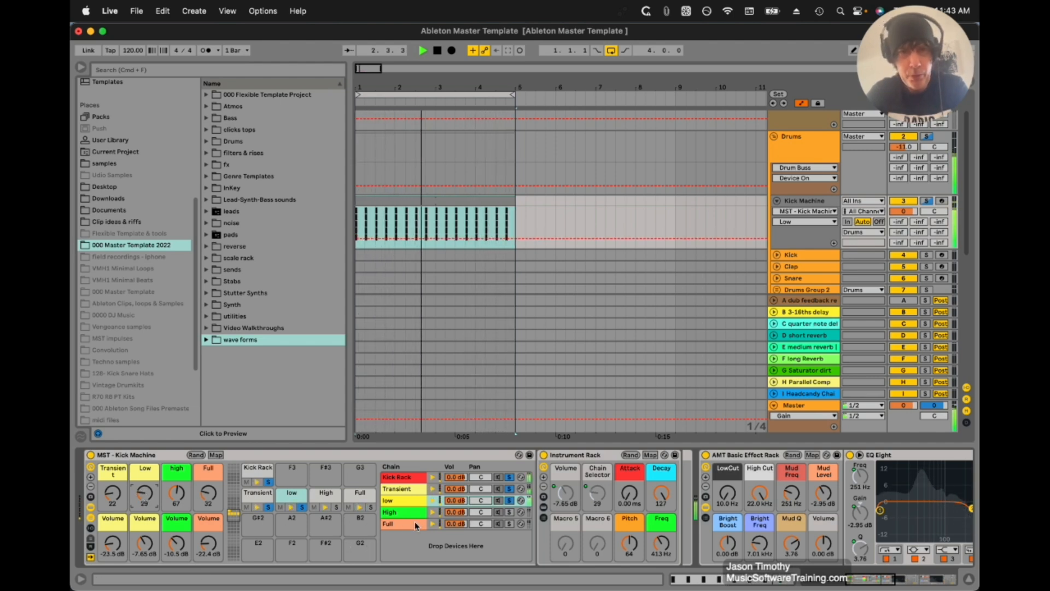
Compare the High chain soloed and in the mix, setting the Kick Machine's High macro to 13 and its Volume to -10.5 dB.
left_click(511, 513)
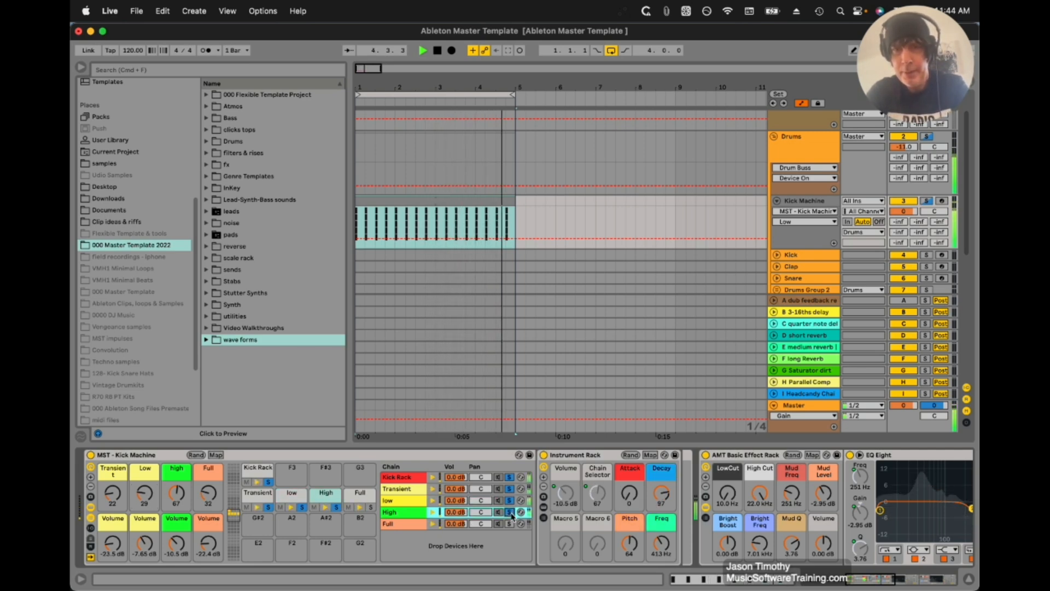
left_click(509, 513)
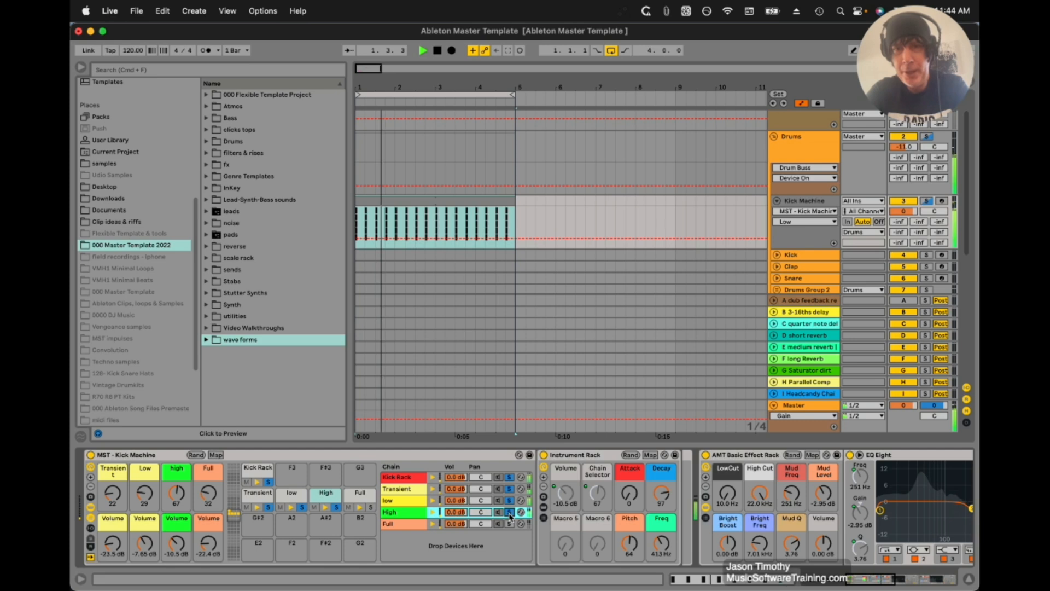
left_click(509, 513)
left_click_drag(173, 504, 177, 497)
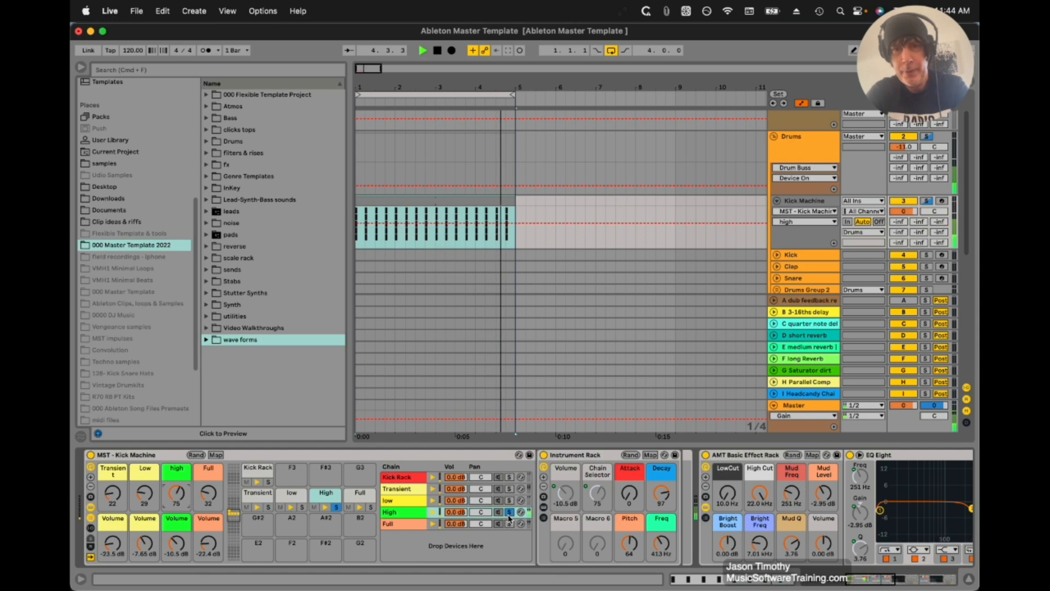
left_click(509, 512)
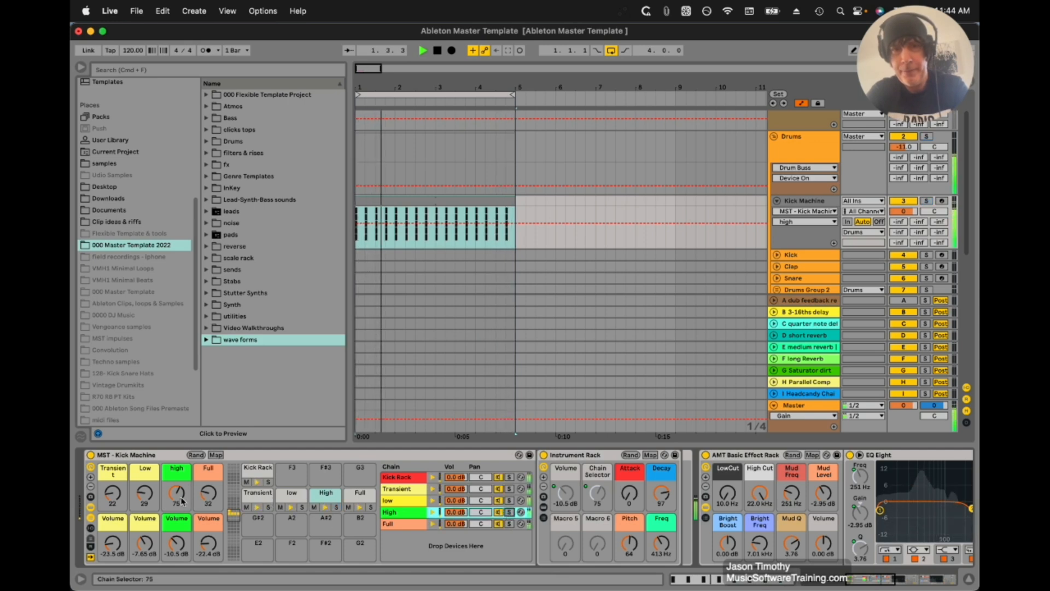
left_click_drag(175, 501, 174, 498)
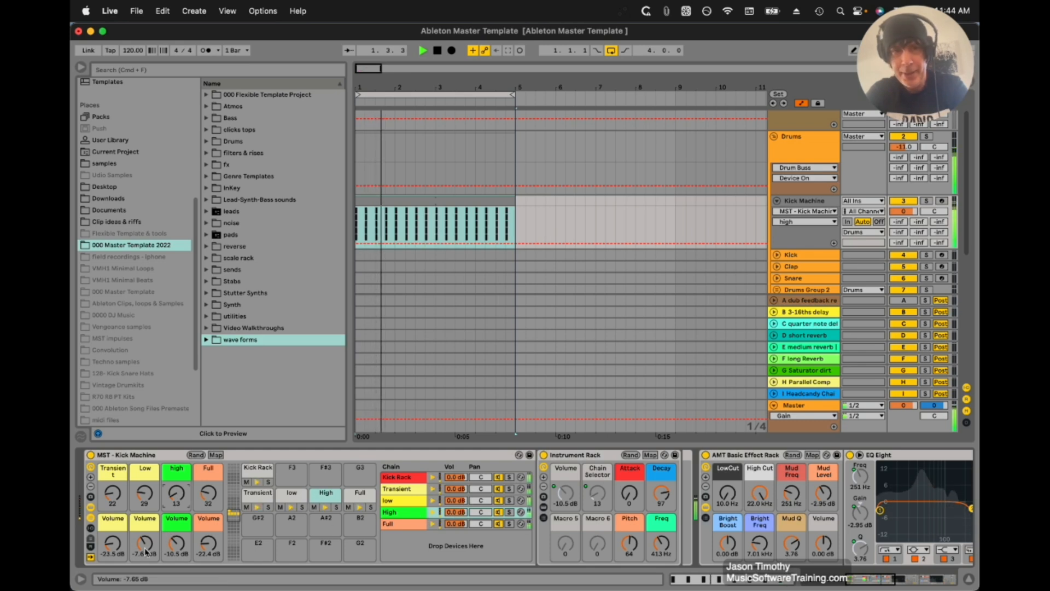
left_click_drag(176, 544, 175, 548)
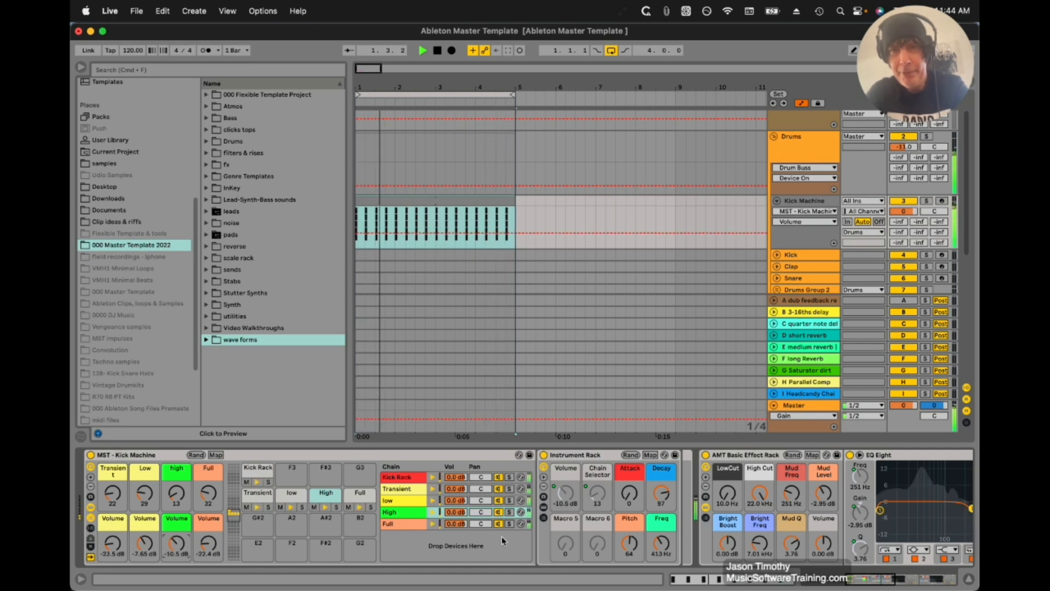
Tune the Full chain soloed and in the mix, setting its Full macro to 83 and Volume to -34.3 dB, and stop playback.
left_click(510, 524)
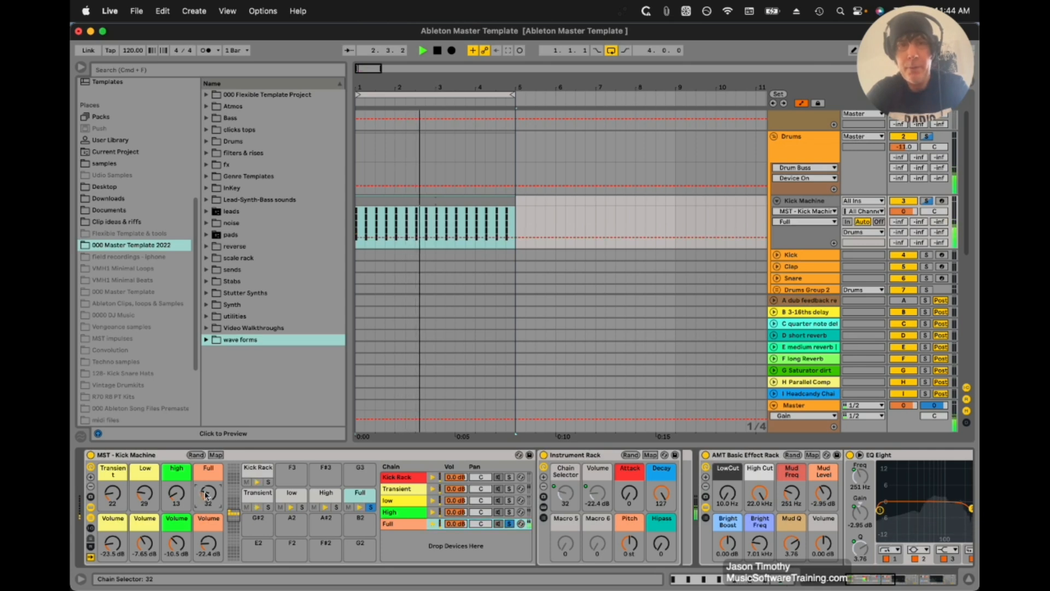
left_click_drag(206, 495, 206, 491)
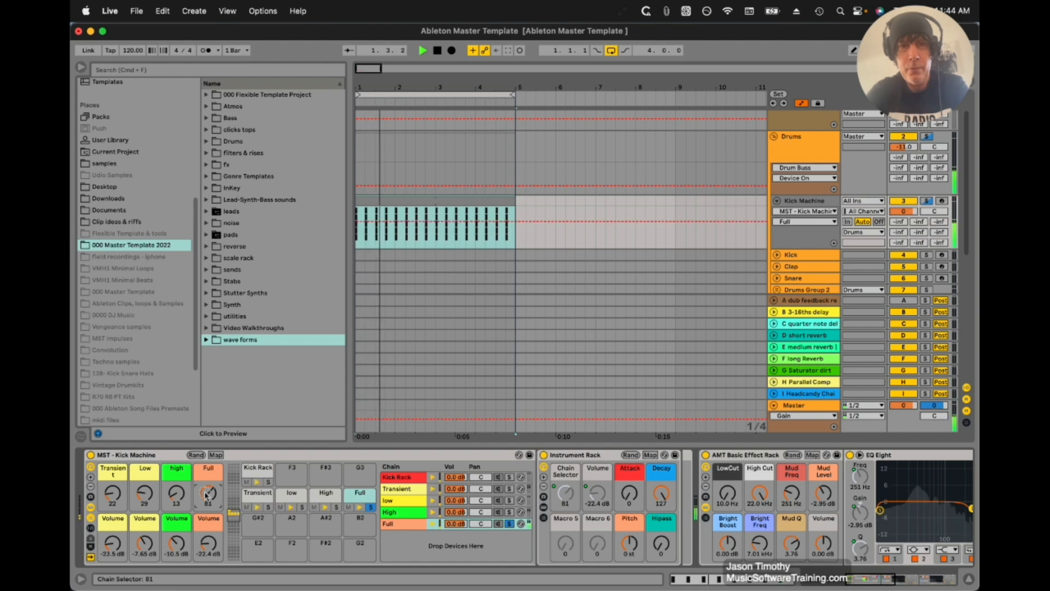
left_click_drag(206, 495, 206, 492)
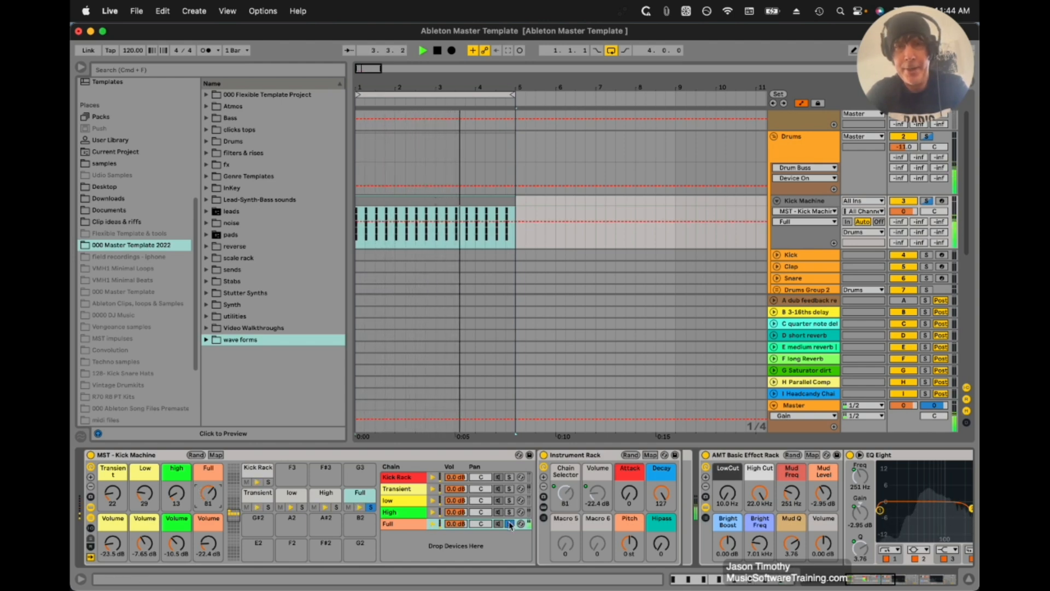
left_click_drag(210, 543, 211, 544)
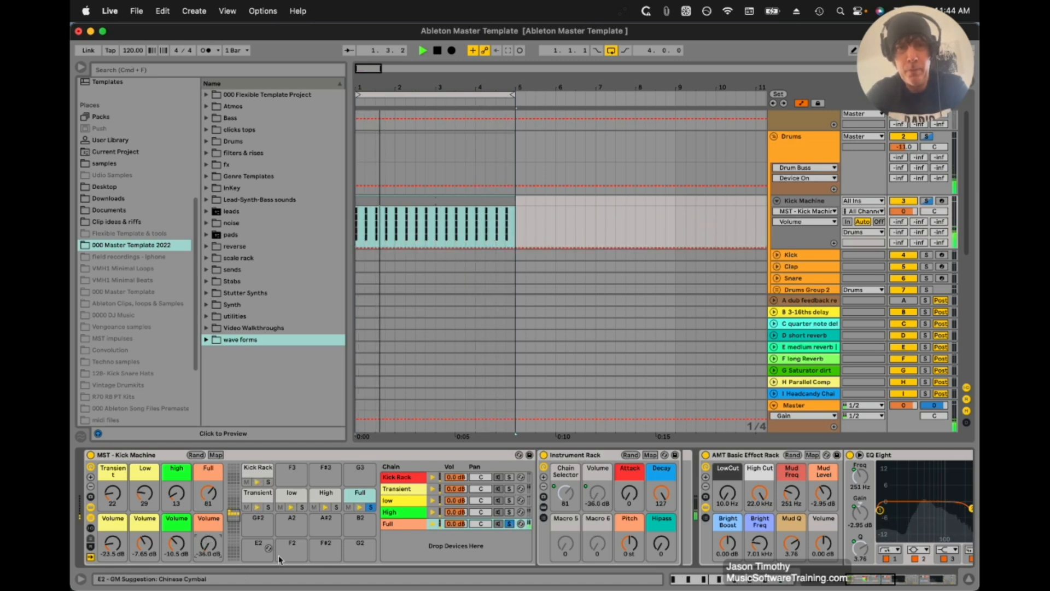
left_click(509, 524)
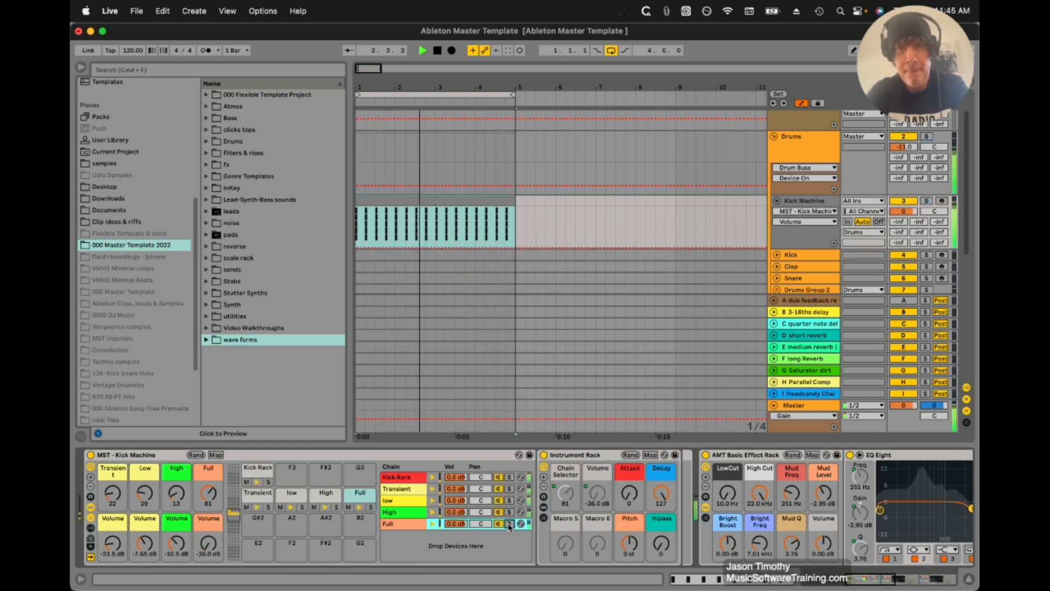
left_click_drag(207, 548, 207, 546)
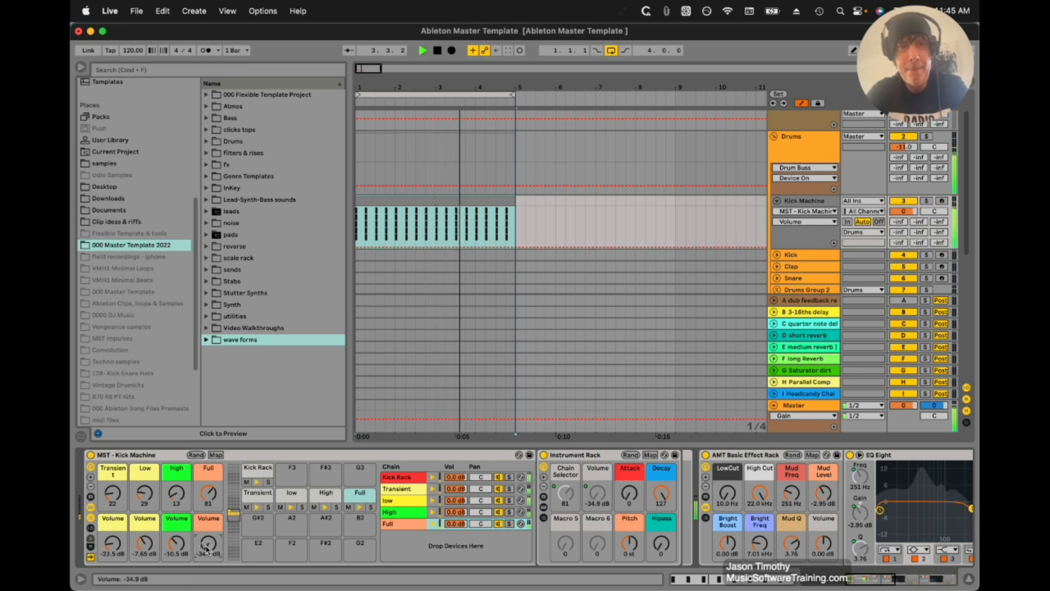
left_click(209, 497)
left_click_drag(209, 499, 209, 498)
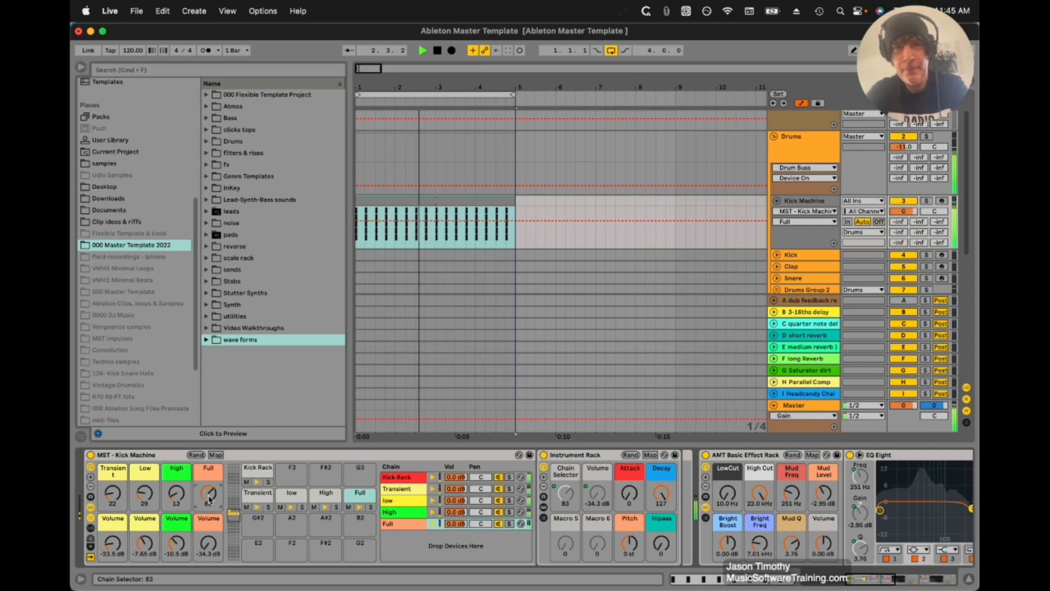
key("space")
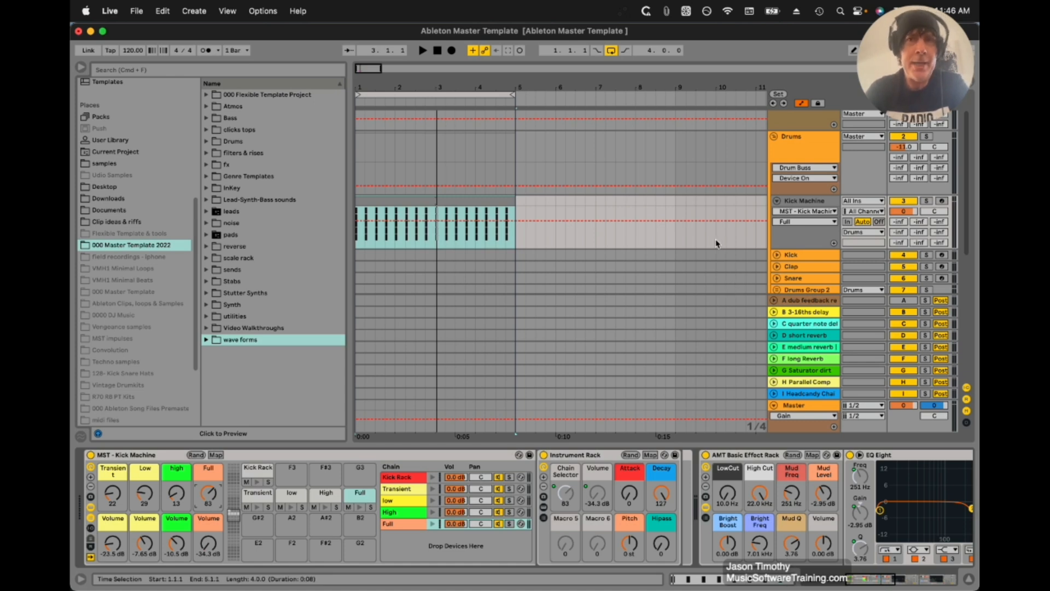
Deactivate the Kick Machine track and arm the Kick track for playing.
left_click(897, 201)
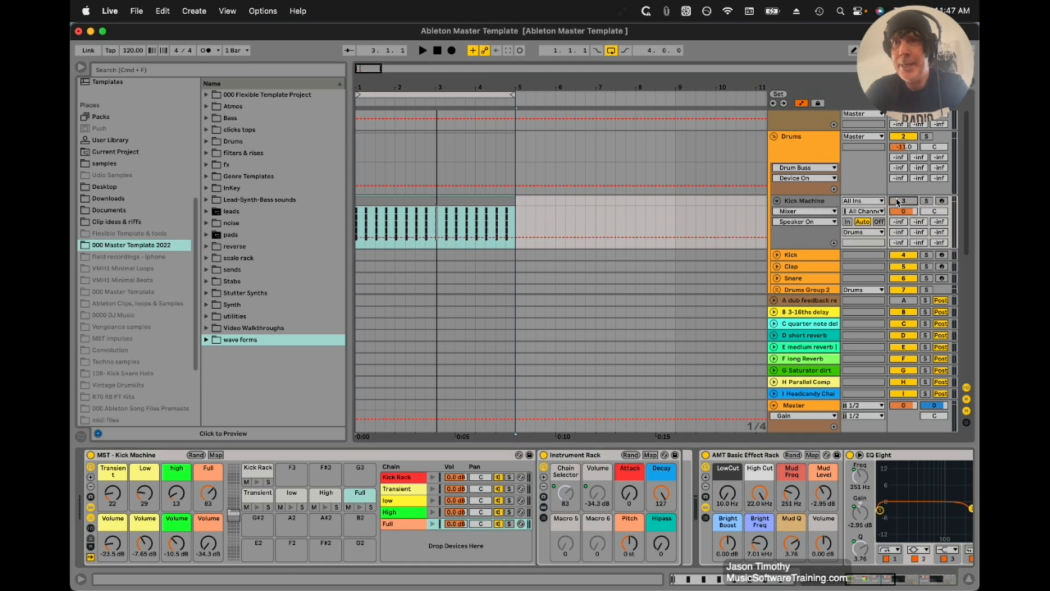
scroll(819, 222, "down", 5)
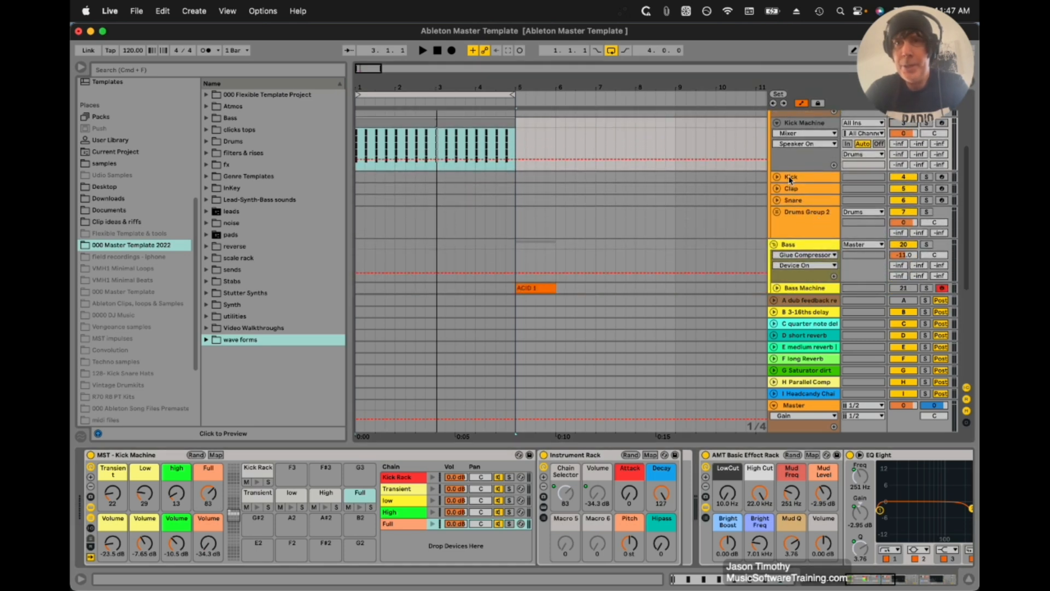
left_click(790, 178)
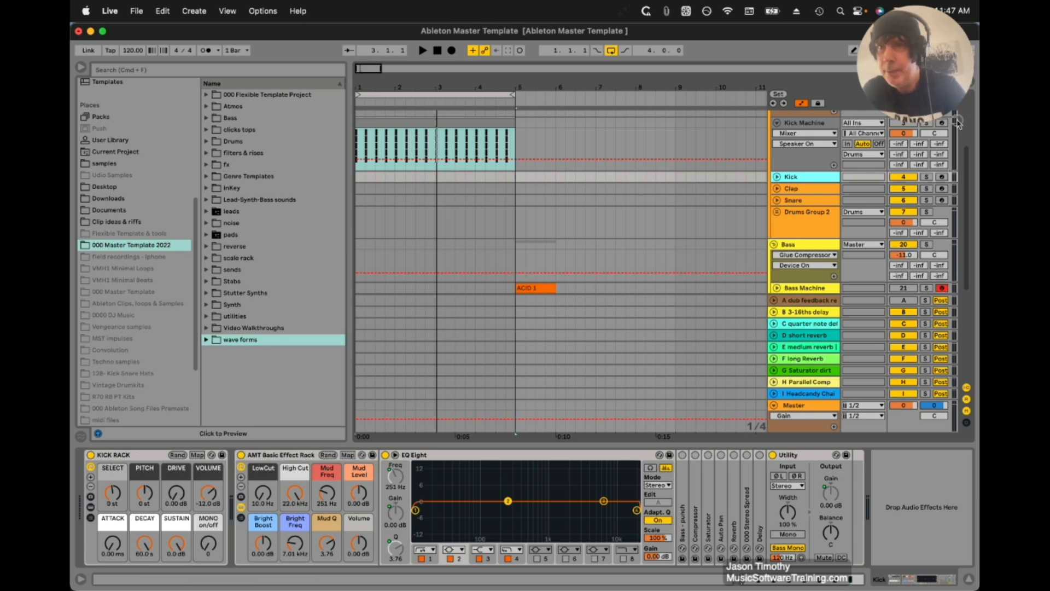
left_click(942, 177)
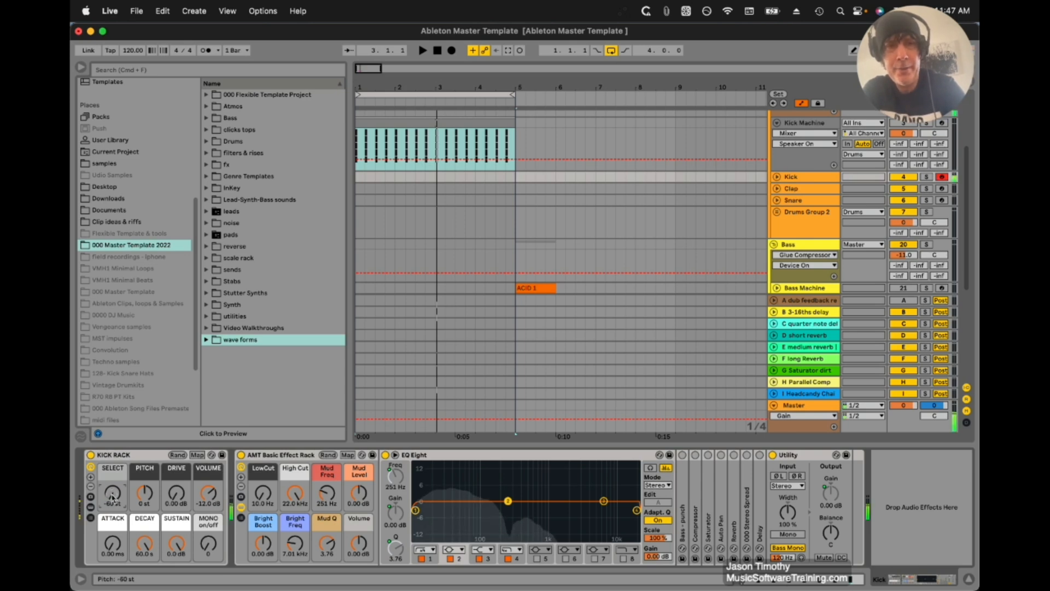
Set the Kick track's rack to Select -20 st, Pitch 0 st, Drive 5.67 dB, Decay 181 ms and Sustain -1.6 dB.
left_click_drag(112, 498, 113, 498)
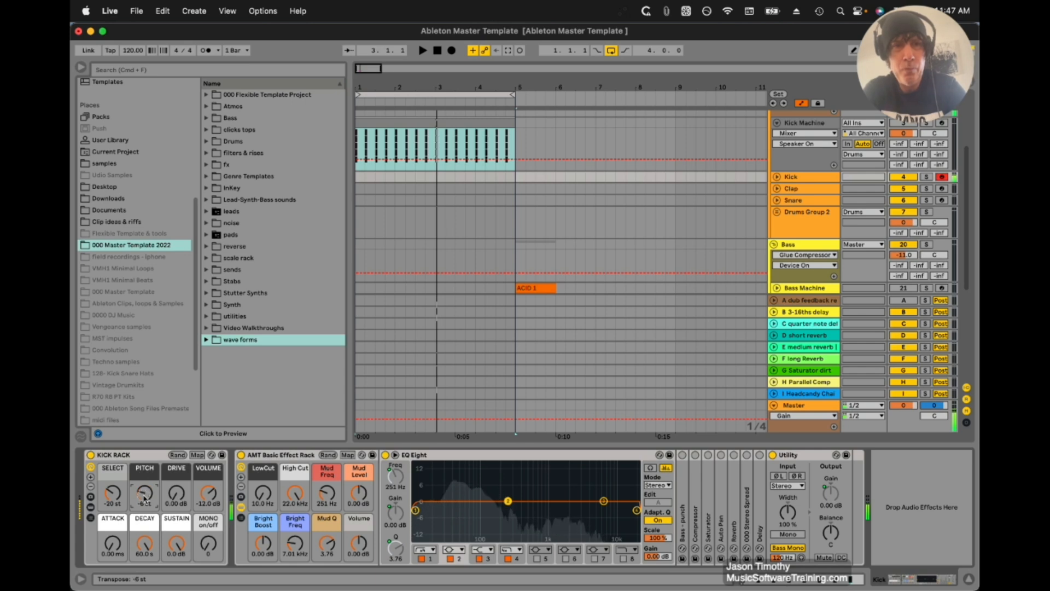
left_click(175, 500)
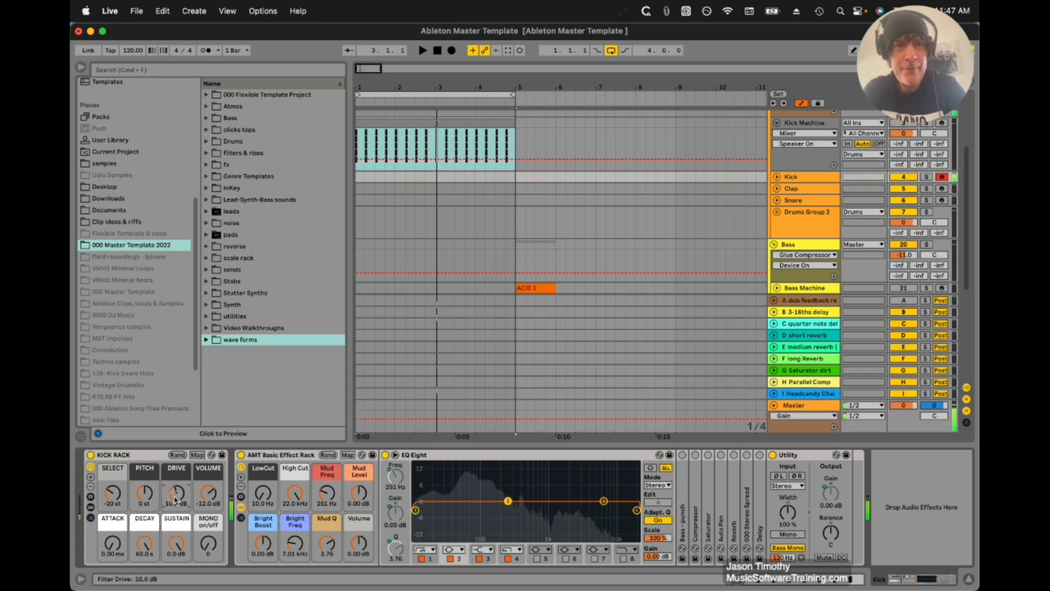
left_click_drag(175, 498, 175, 503)
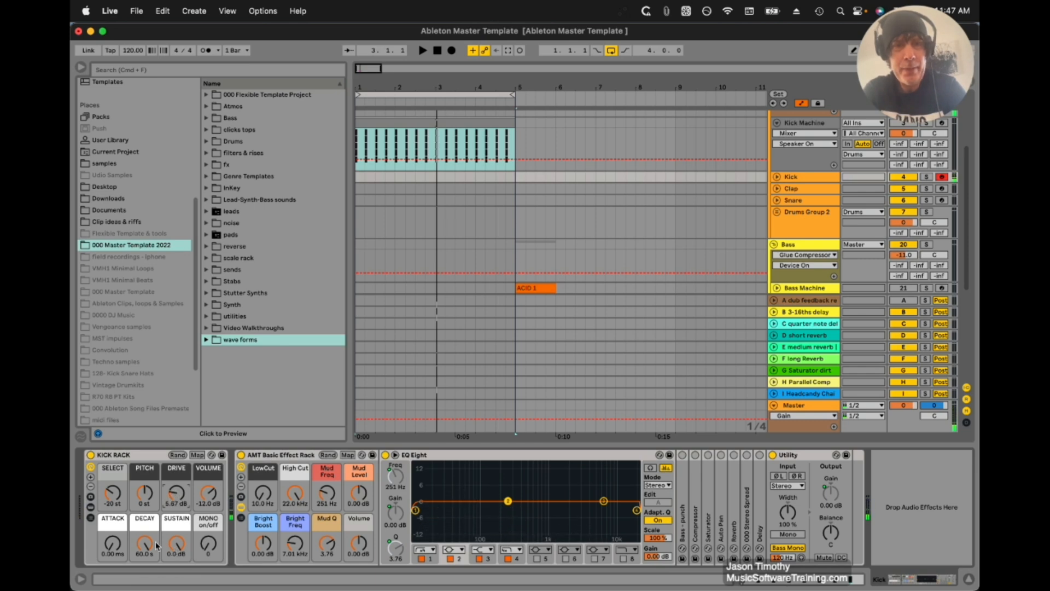
left_click_drag(145, 546, 176, 537)
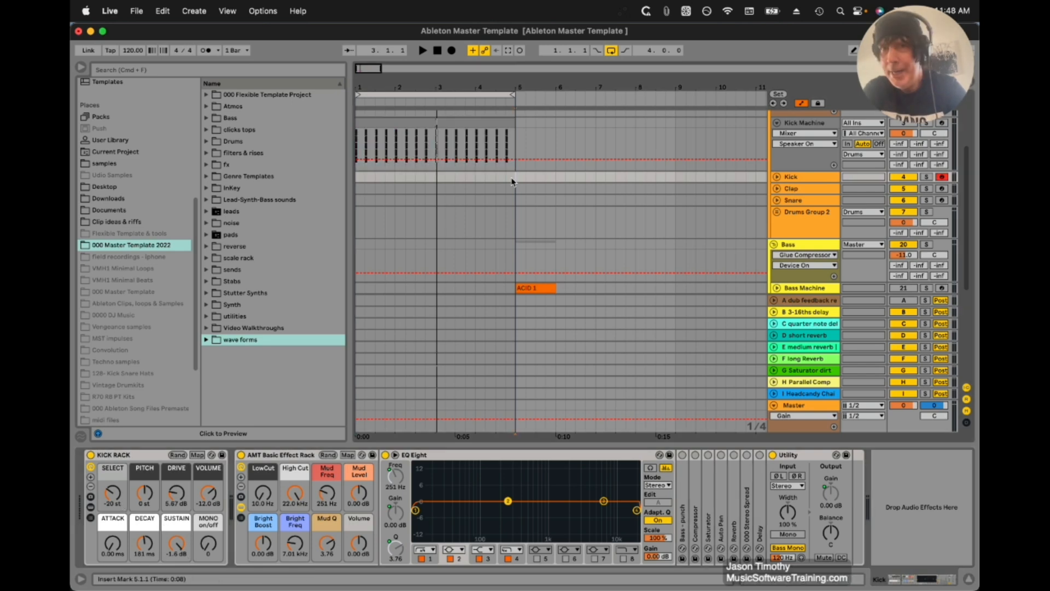
Create a four-bar MIDI clip at bar 1 on the Kick track, add an F3 note at its start and enable note preview.
left_click_drag(515, 176, 350, 163)
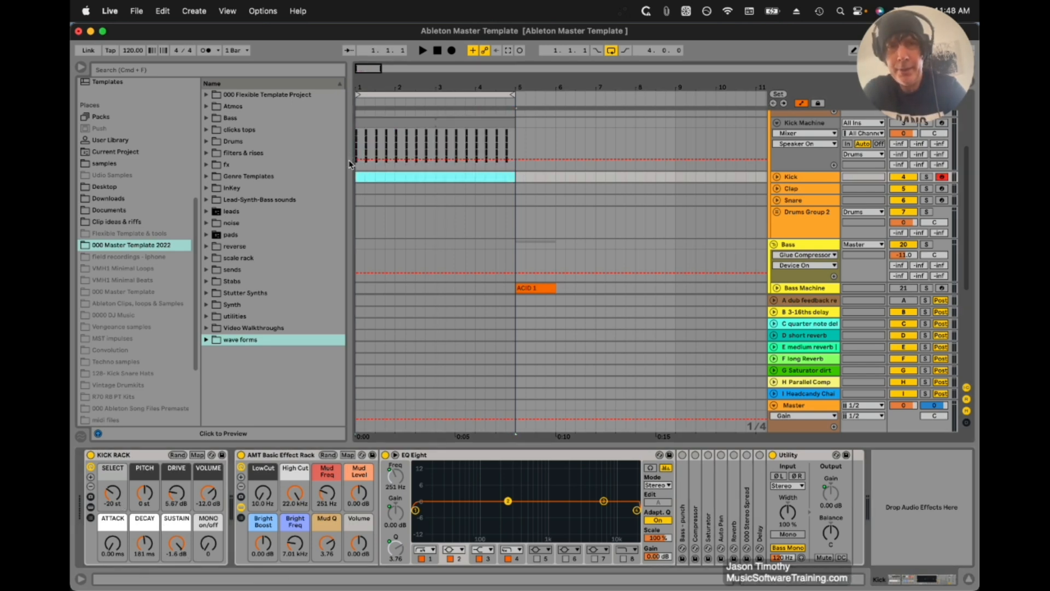
key("super+shift+m")
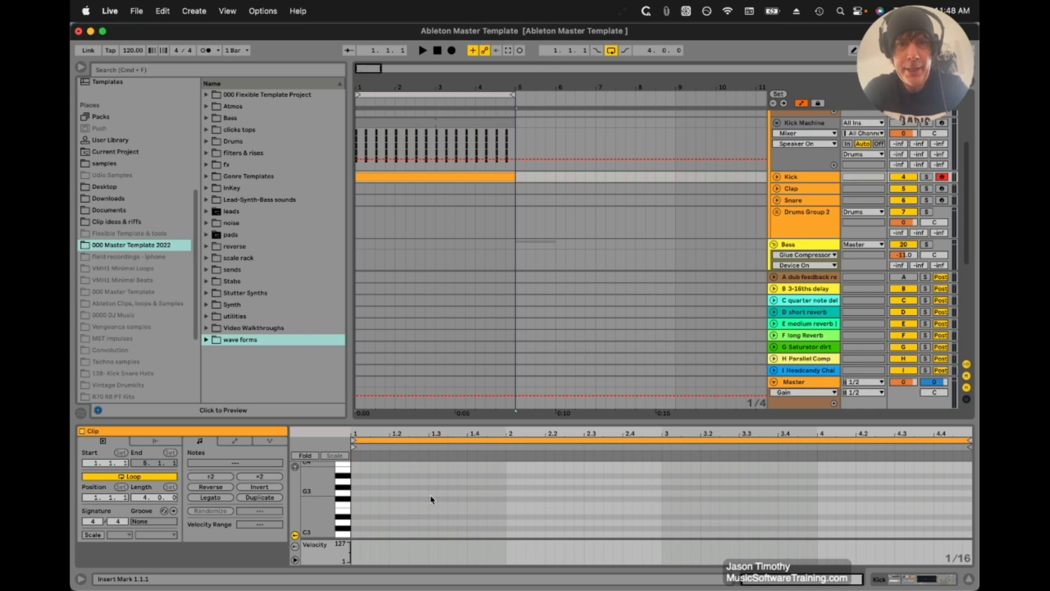
double_click(356, 504)
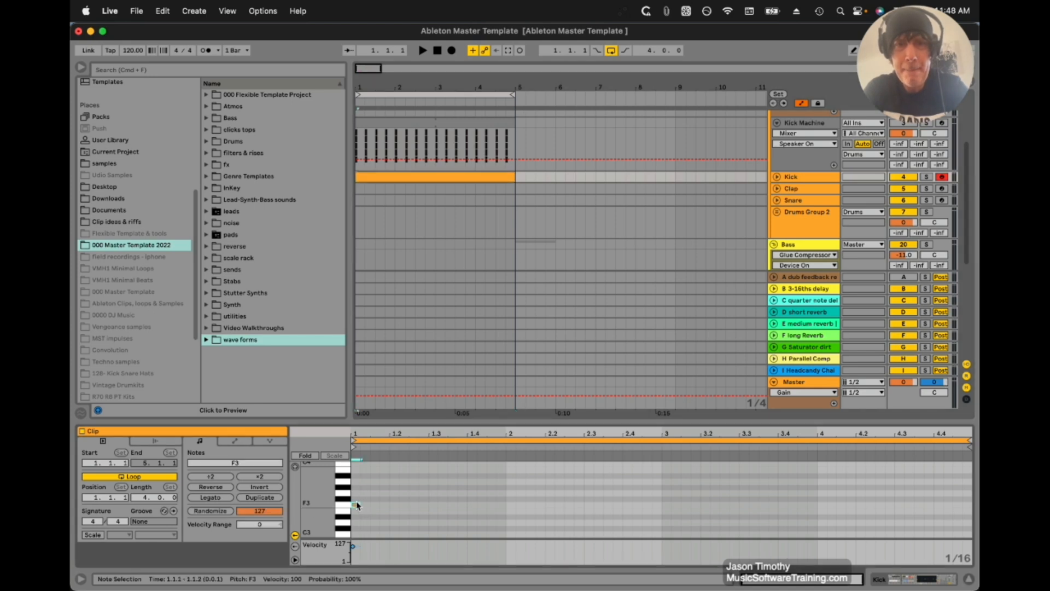
left_click(295, 467)
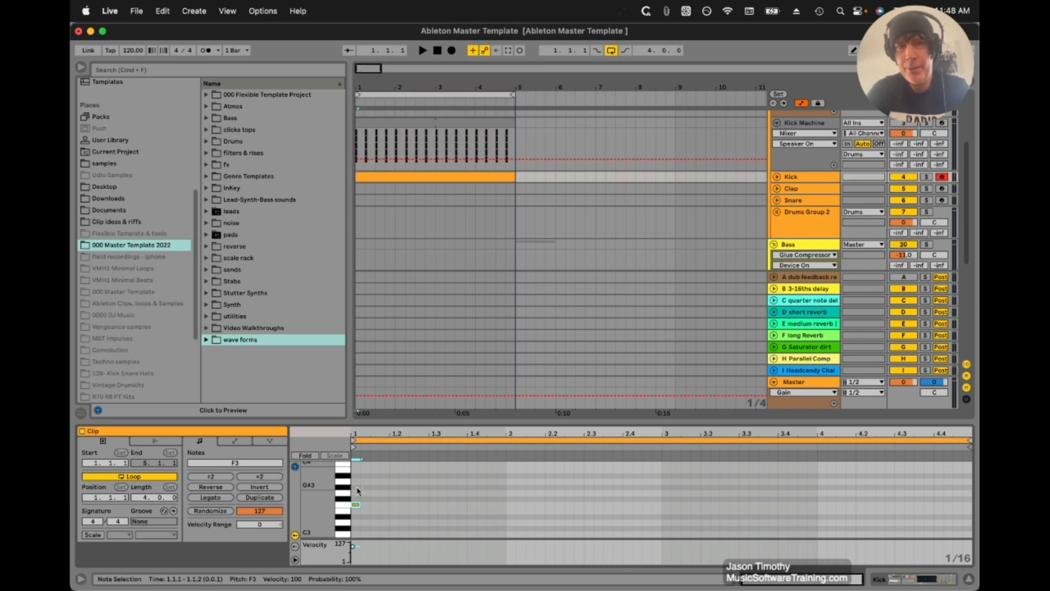
left_click(357, 507)
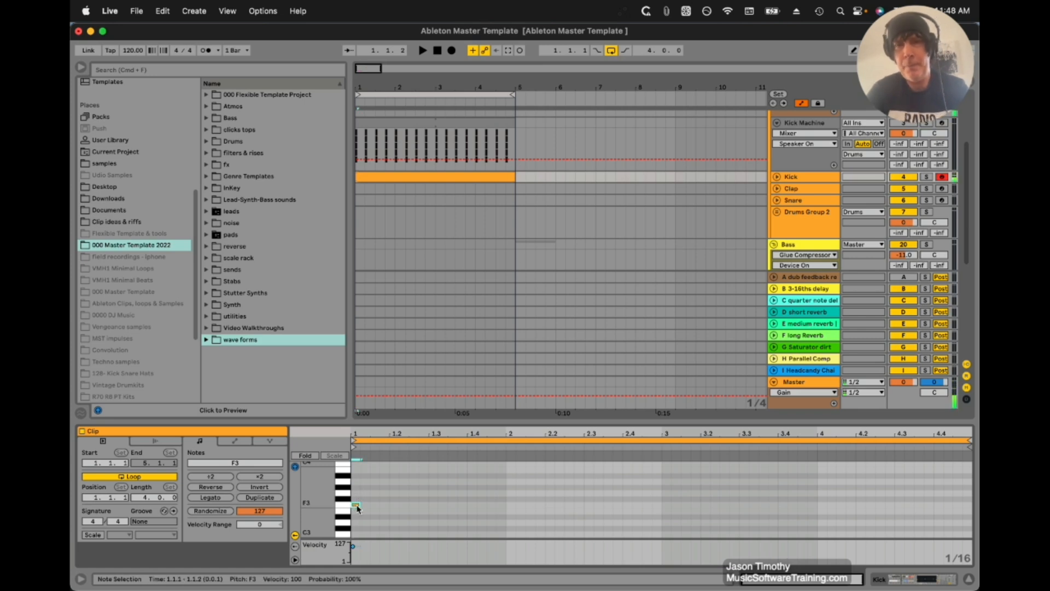
Audition the Kick sound at lower pitches by moving the note down a semitone at a time to D#2.
key("Down")
key("Down")
key("Down")
key("Down")
key("Down")
key("Down")
key("Down")
key("Down")
key("Down")
key("Down")
key("Down")
key("Down")
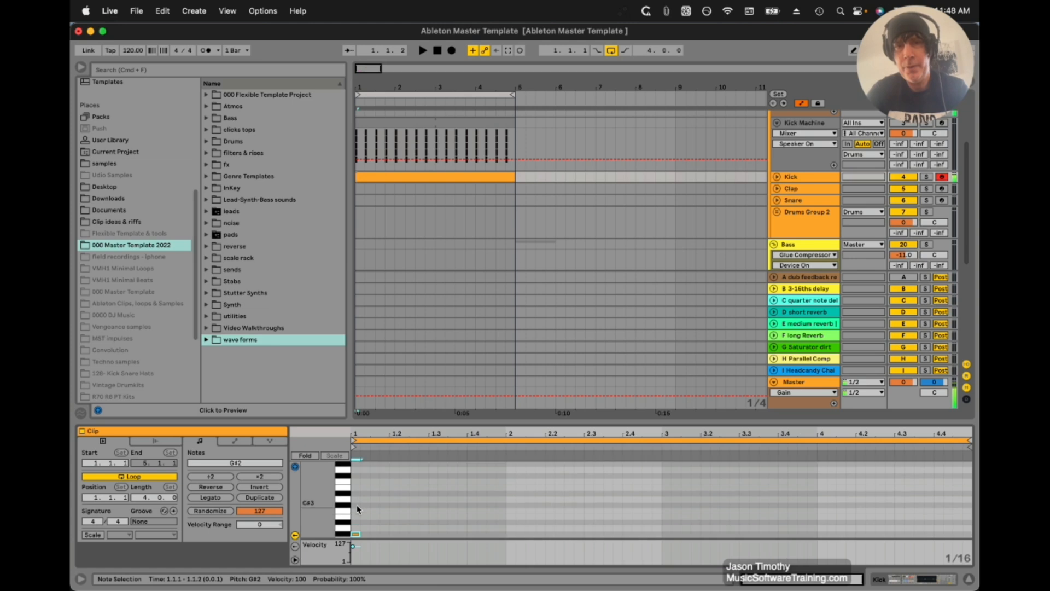
key("Down")
key("Down")
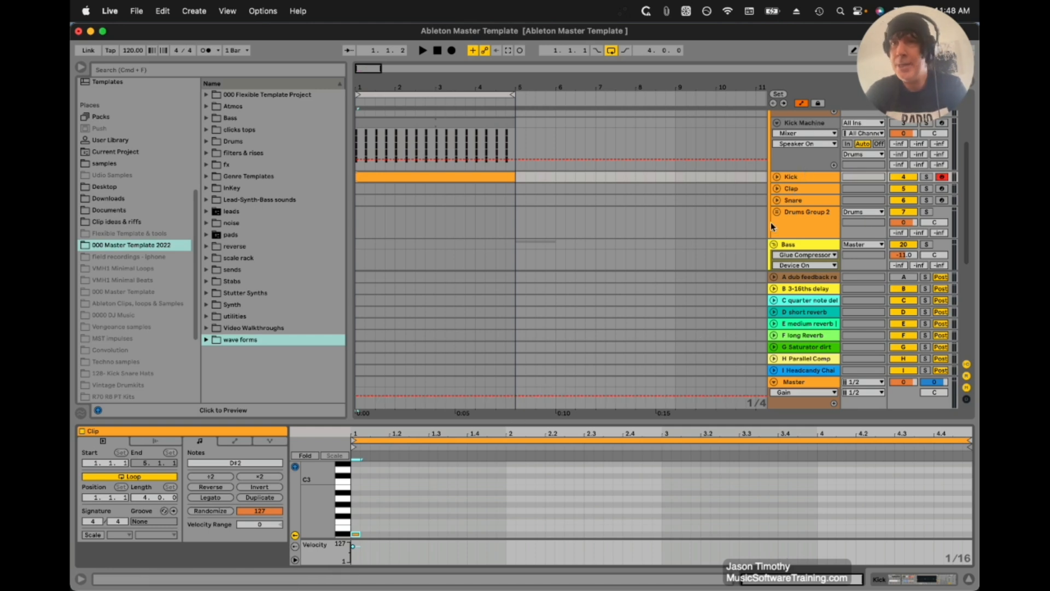
Move the MIDI clip from the Kick track to the Clap track and audition the clap while raising its note to B2.
left_click(782, 187)
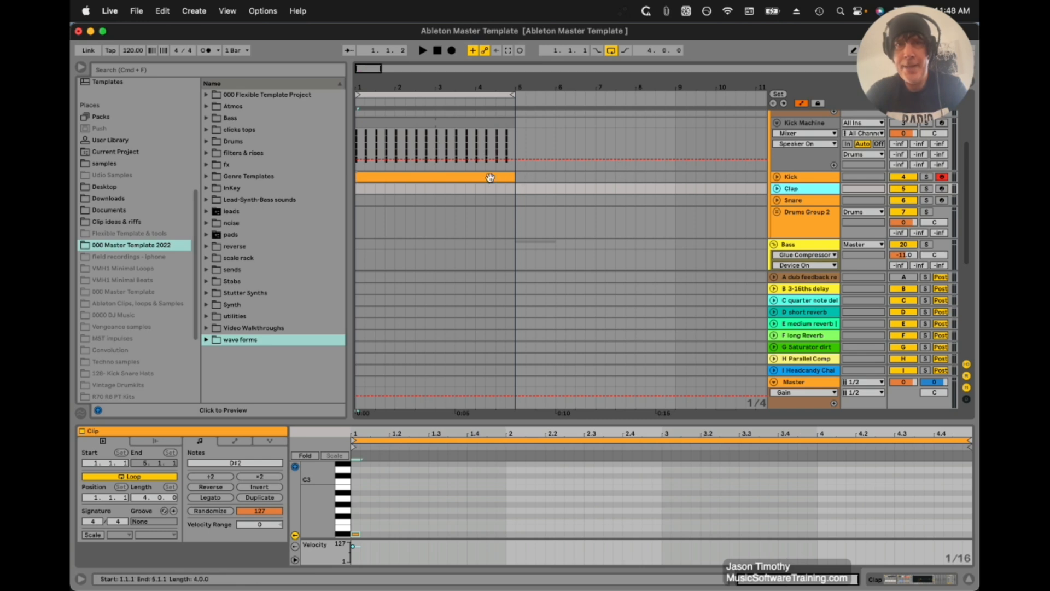
left_click_drag(488, 176, 491, 191)
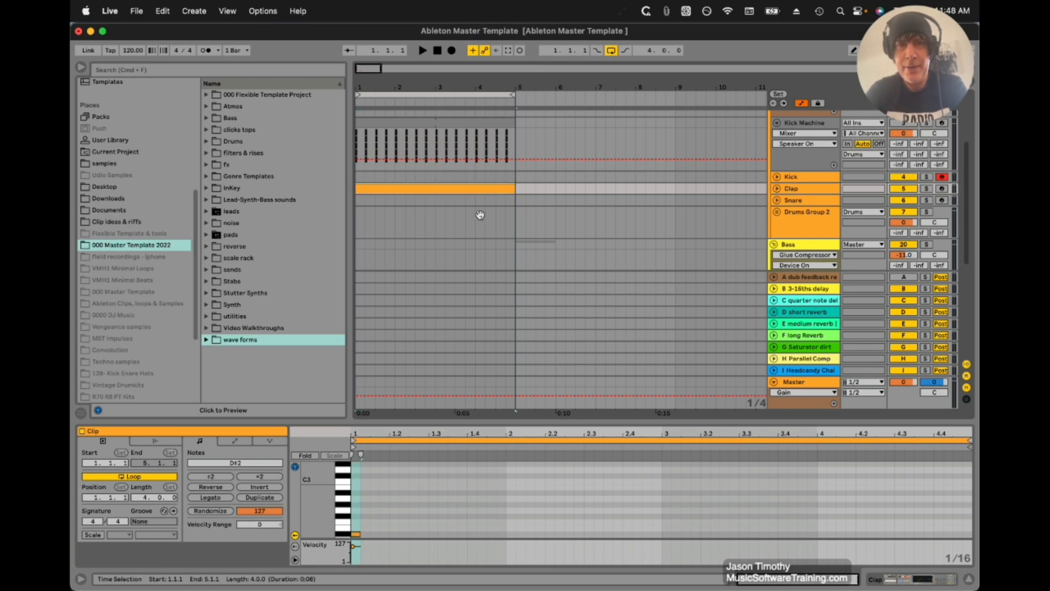
left_click(354, 534)
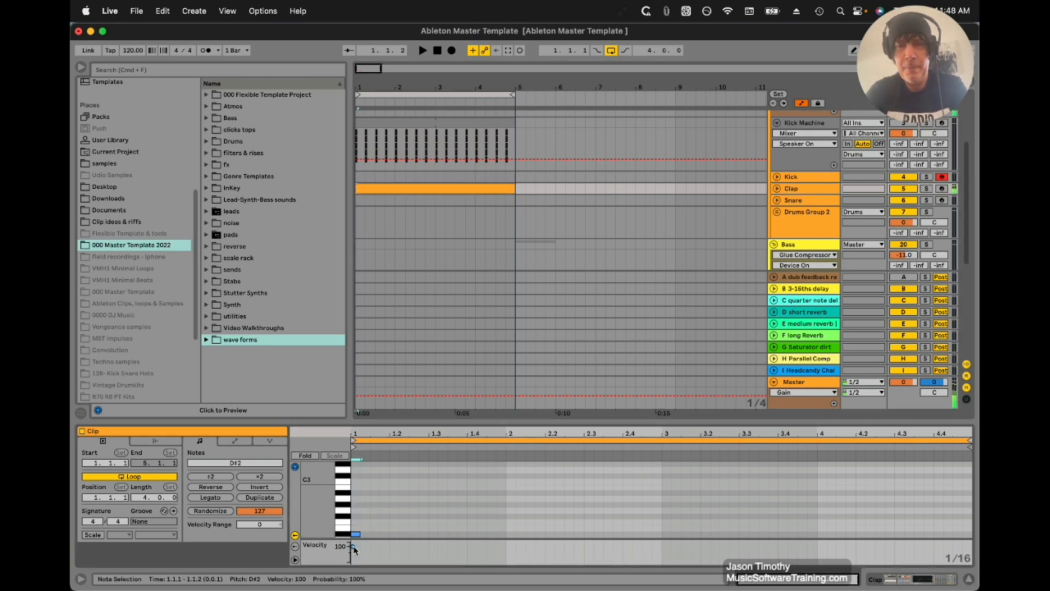
key("Up")
key("Up")
key("Up")
key("Up")
key("Up")
key("Up")
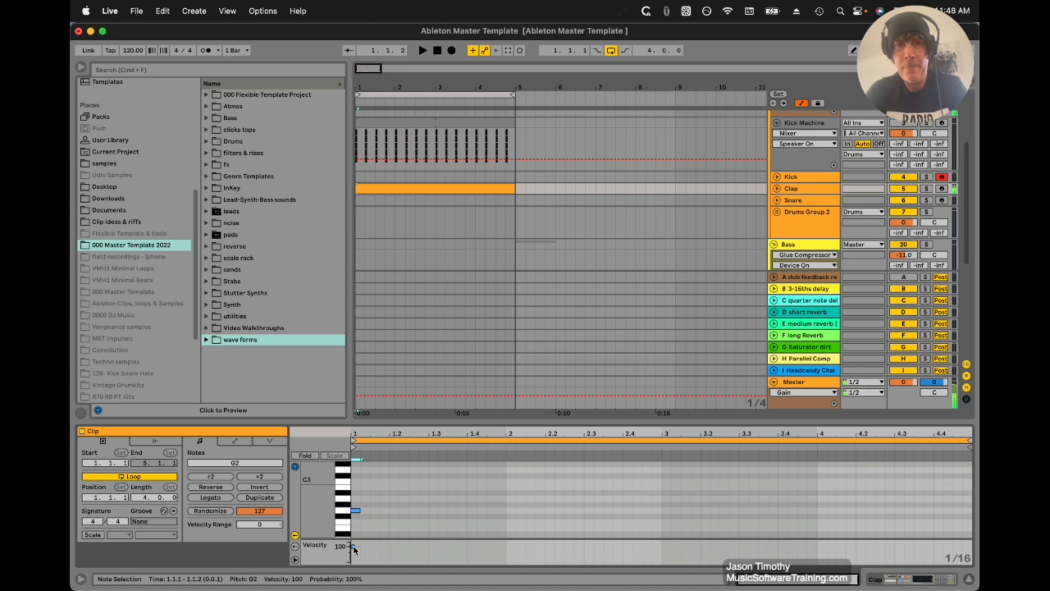
key("Up")
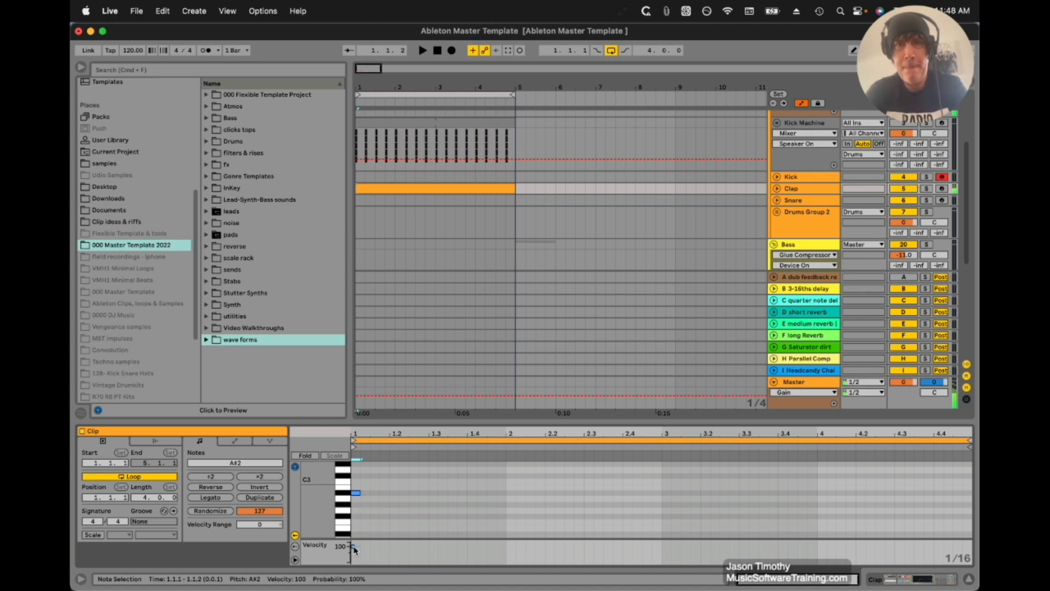
key("Up")
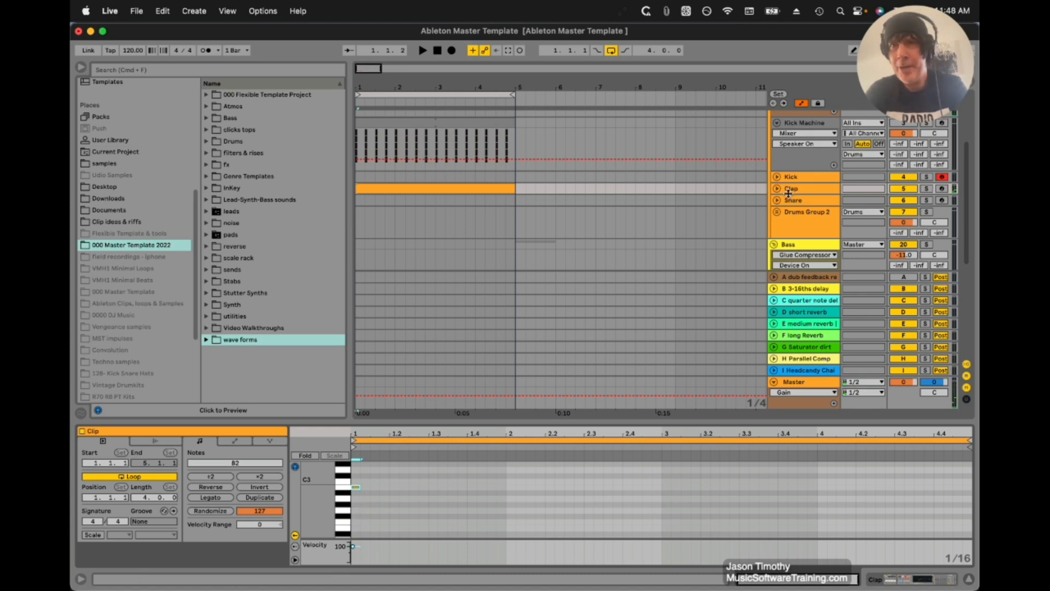
Move the MIDI clip from the Clap track to the Snare track and audition the snare while lowering its note to A#1.
left_click(470, 200)
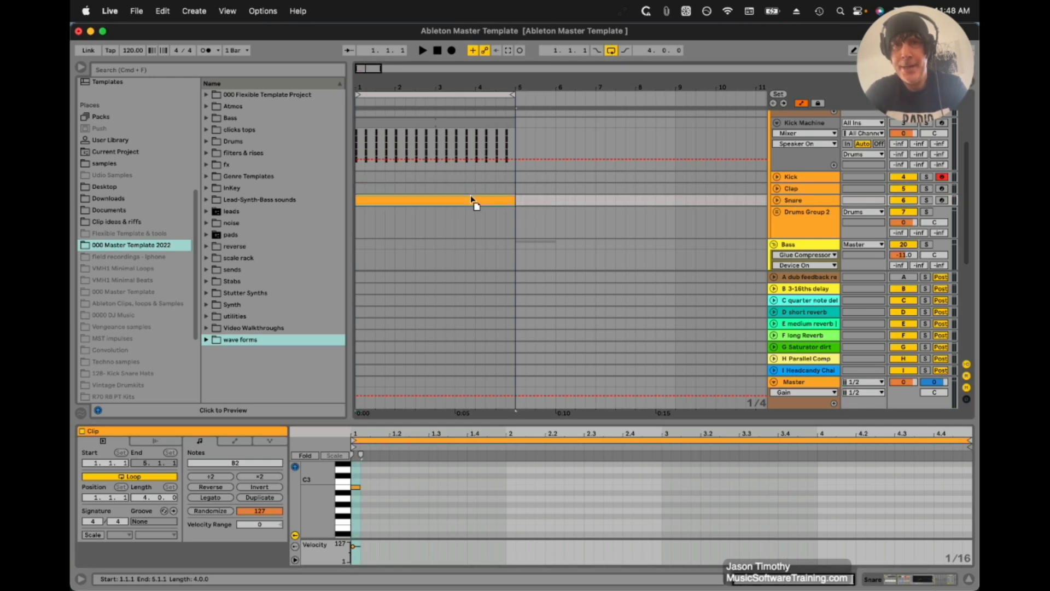
left_click_drag(356, 487, 356, 497)
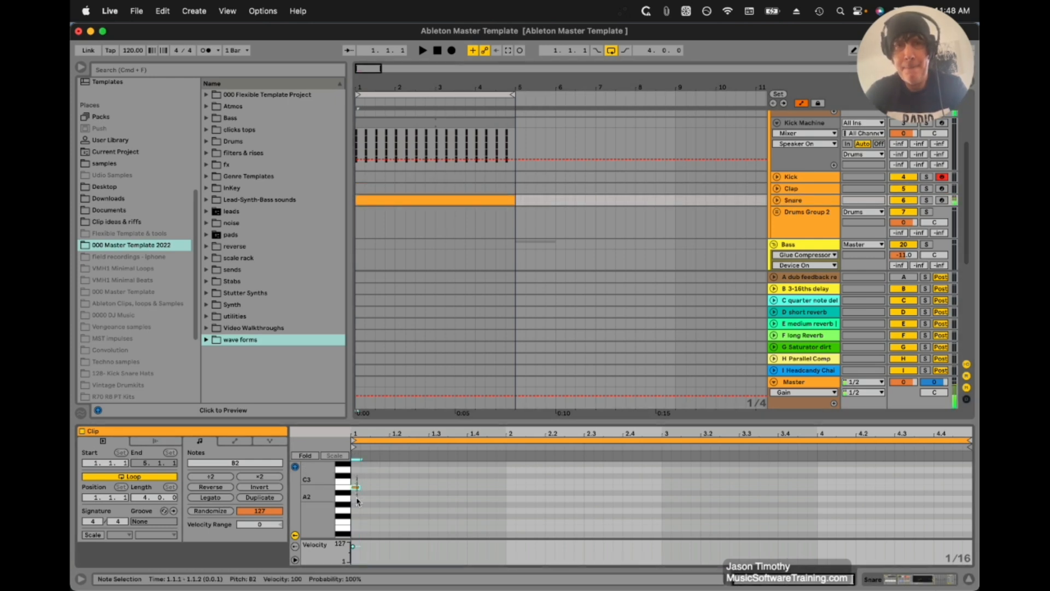
key("Down")
key("Down")
key("Down")
key("Down")
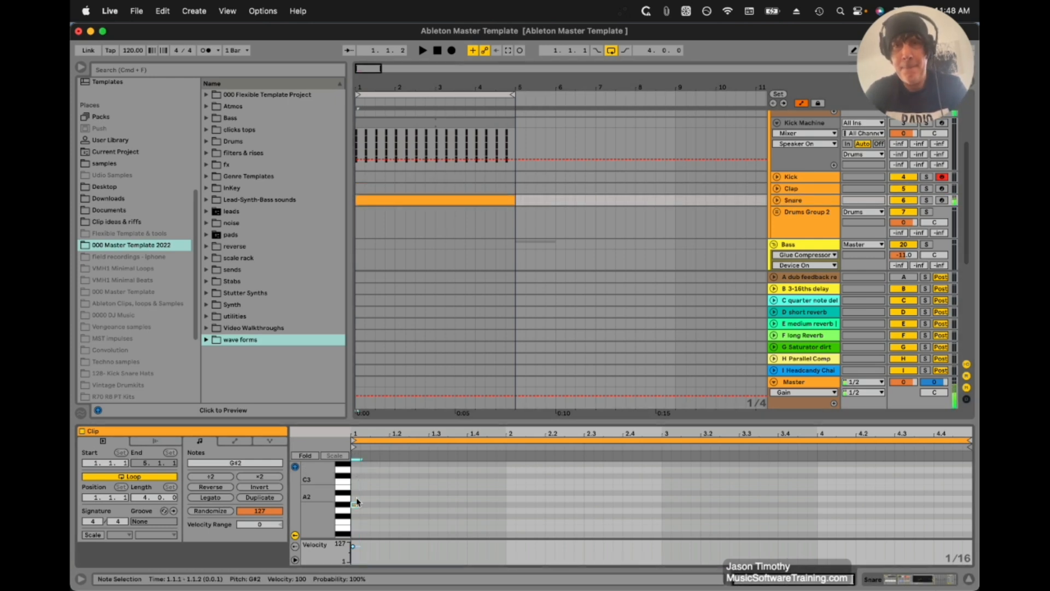
key("Down")
key("Down")
key("Down")
key("Down")
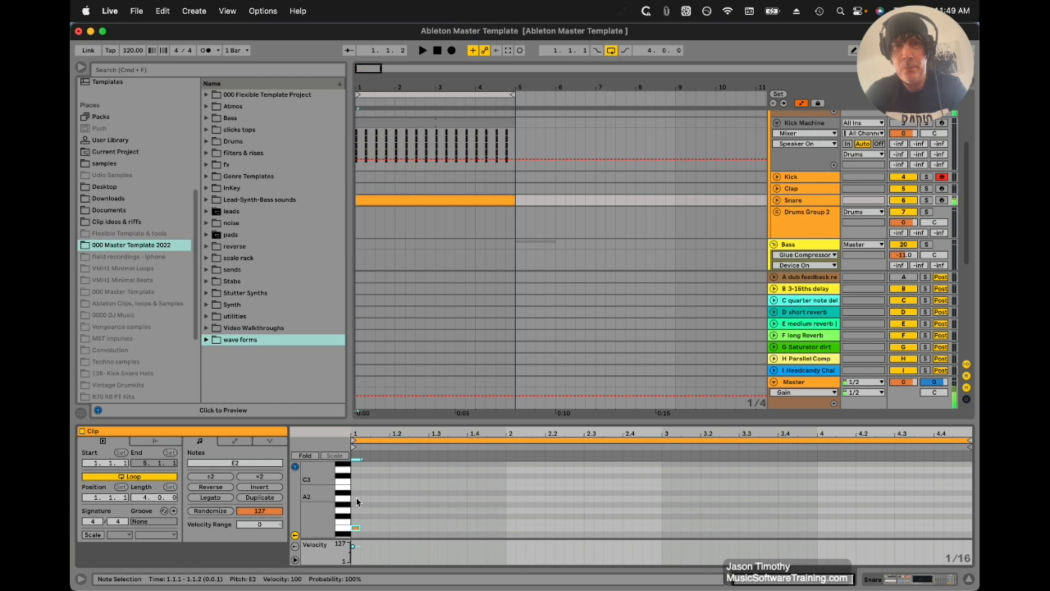
key("Down")
key("Down")
key("Down")
key("Down")
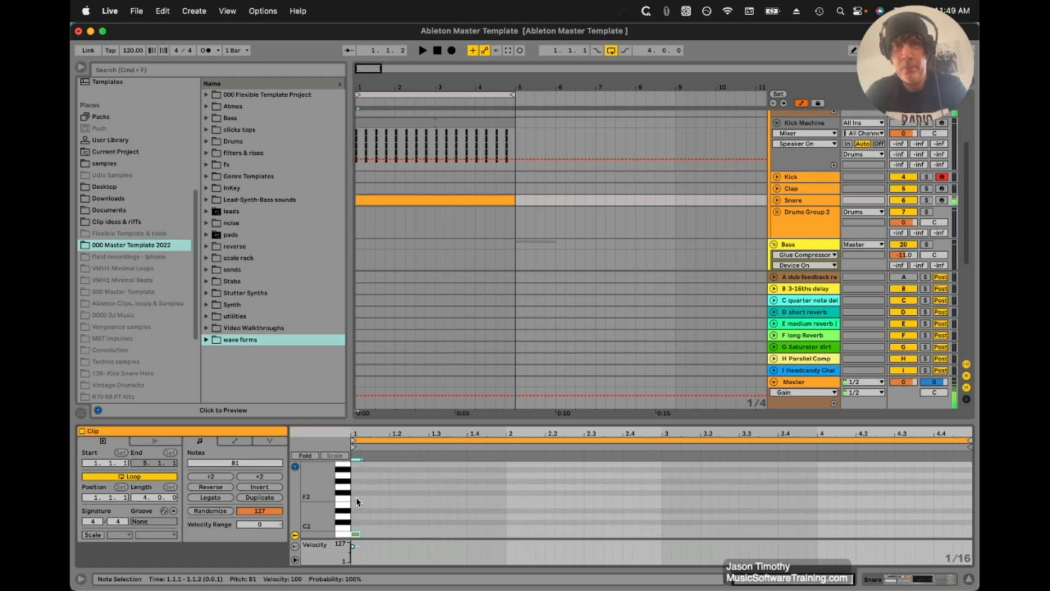
Fold the Kick Machine track in the arrangement.
scroll(787, 173, "down", 3)
right_click(788, 176)
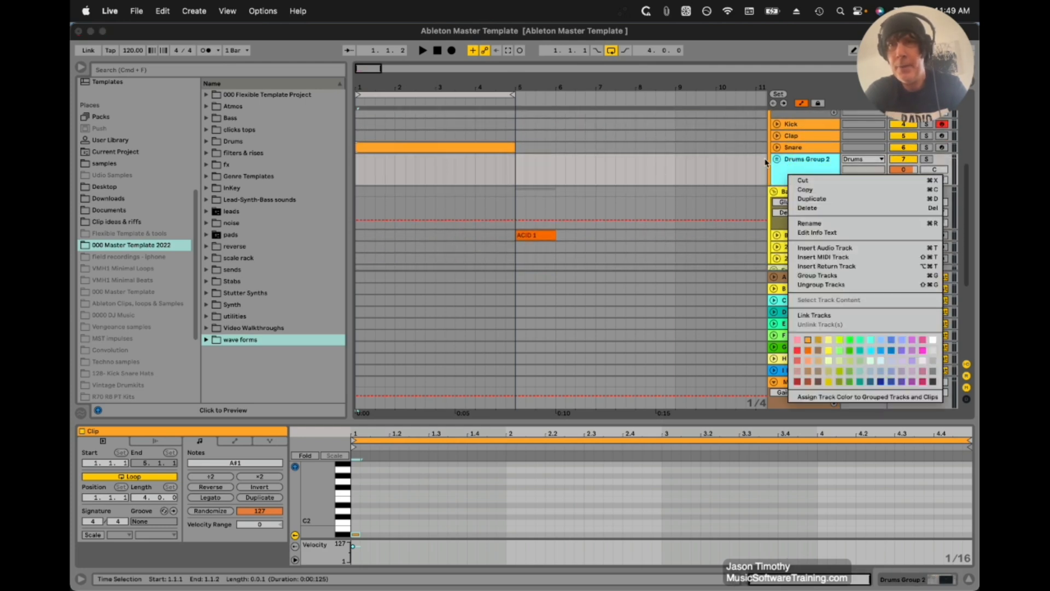
left_click(778, 170)
scroll(808, 167, "up", 3)
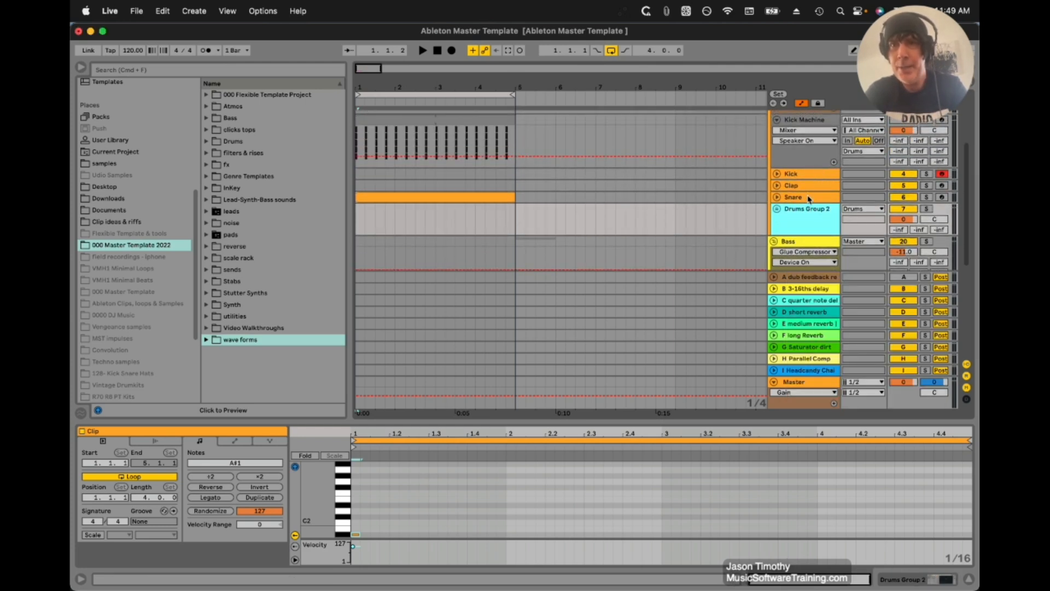
scroll(808, 200, "up", 1)
scroll(809, 199, "down", 2)
scroll(807, 196, "up", 3)
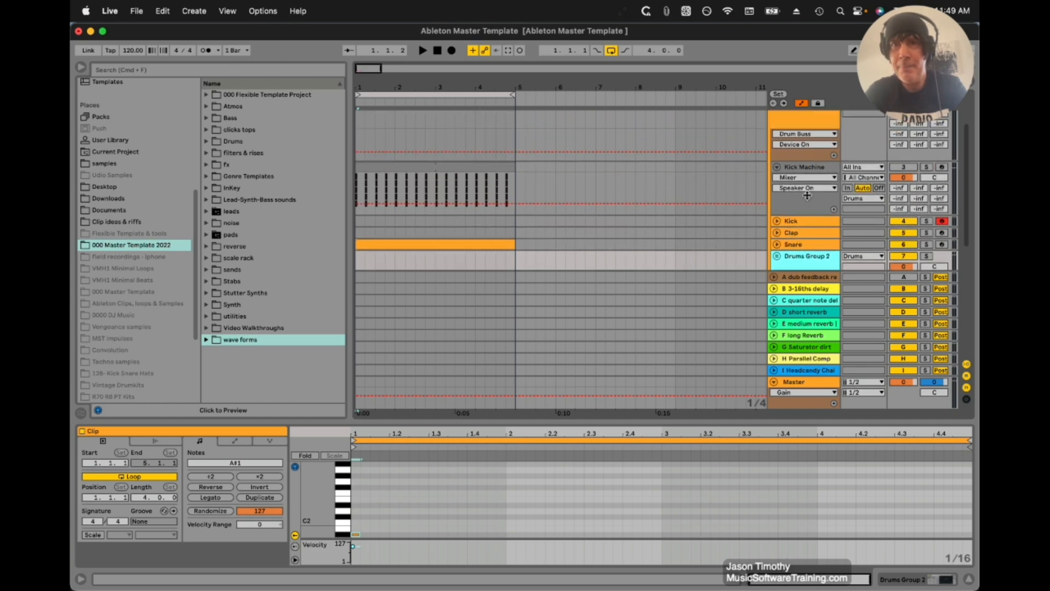
right_click(791, 190)
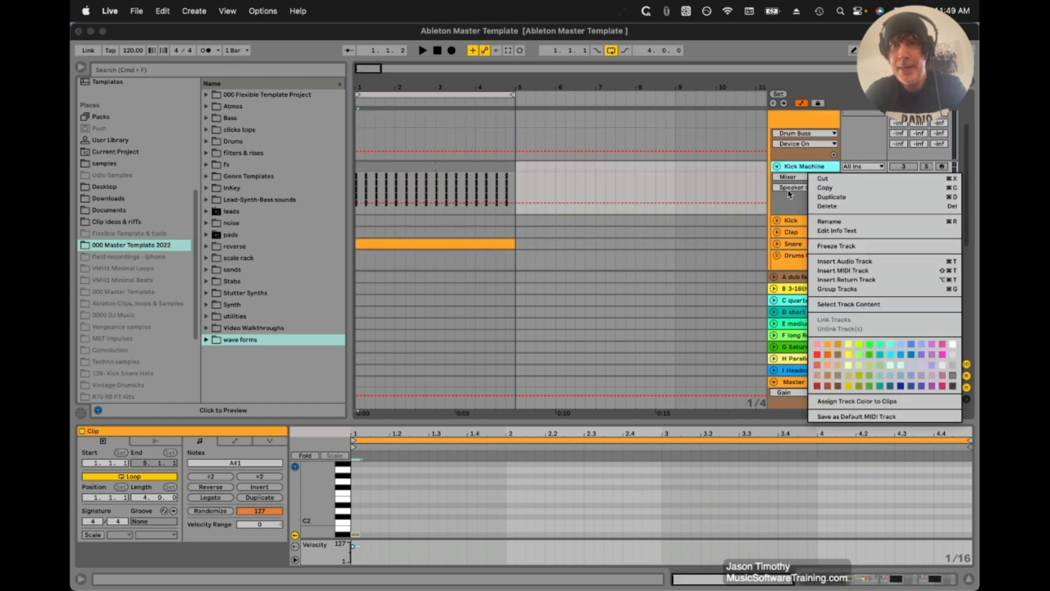
left_click(780, 169)
left_click(777, 167)
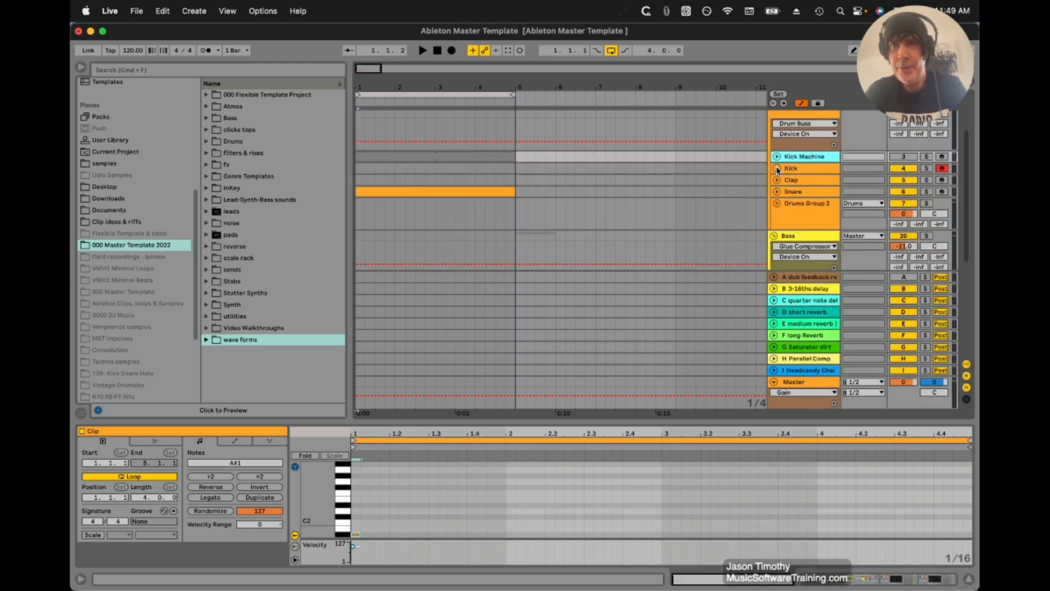
Unfold Drums Group 2 and arm its Hats 1 track, with the track's devices displayed.
left_click(805, 209)
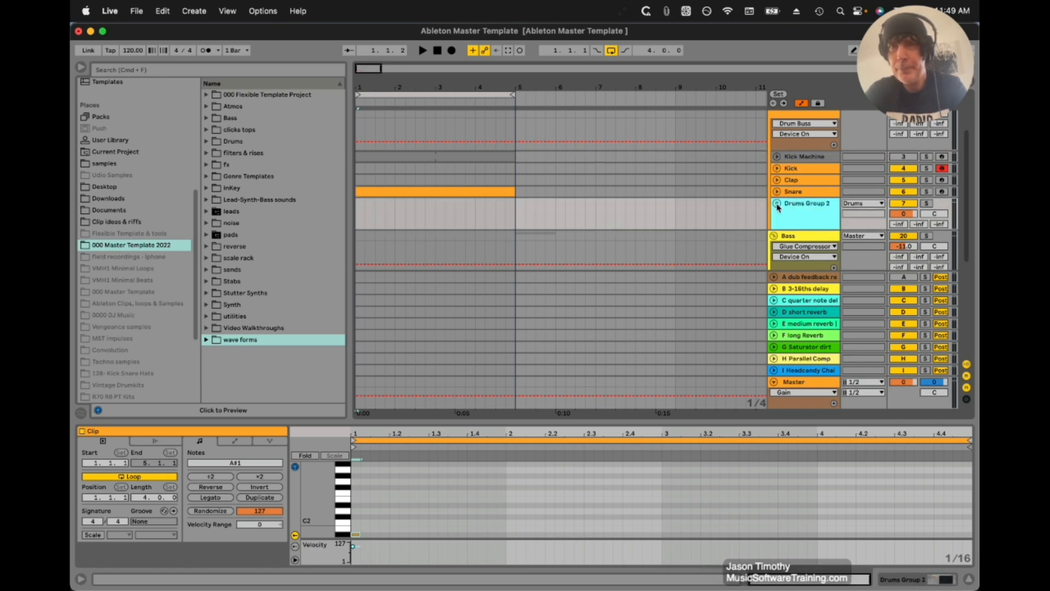
left_click(775, 237)
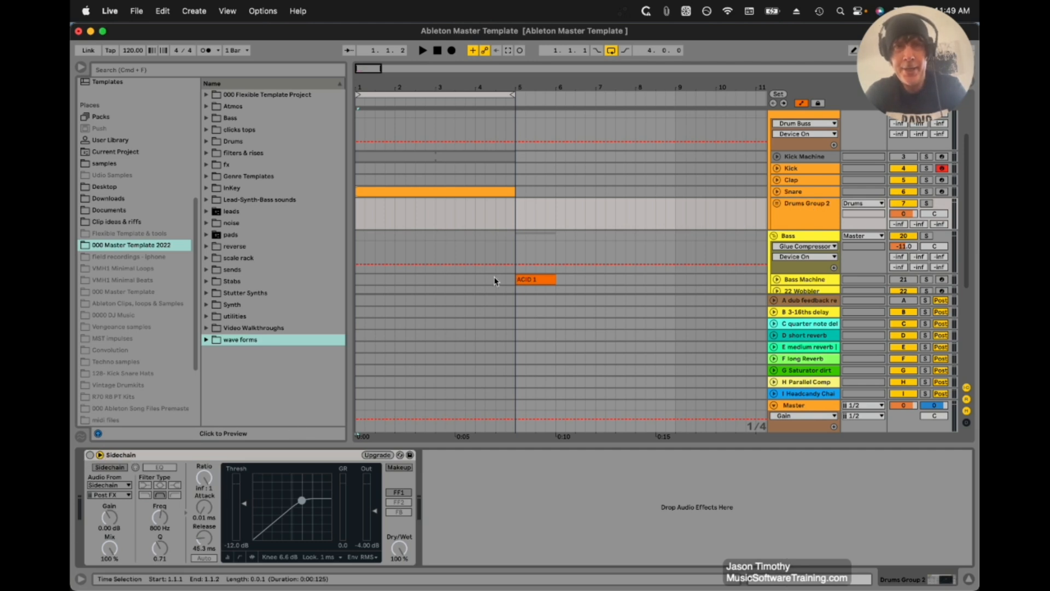
left_click(777, 204)
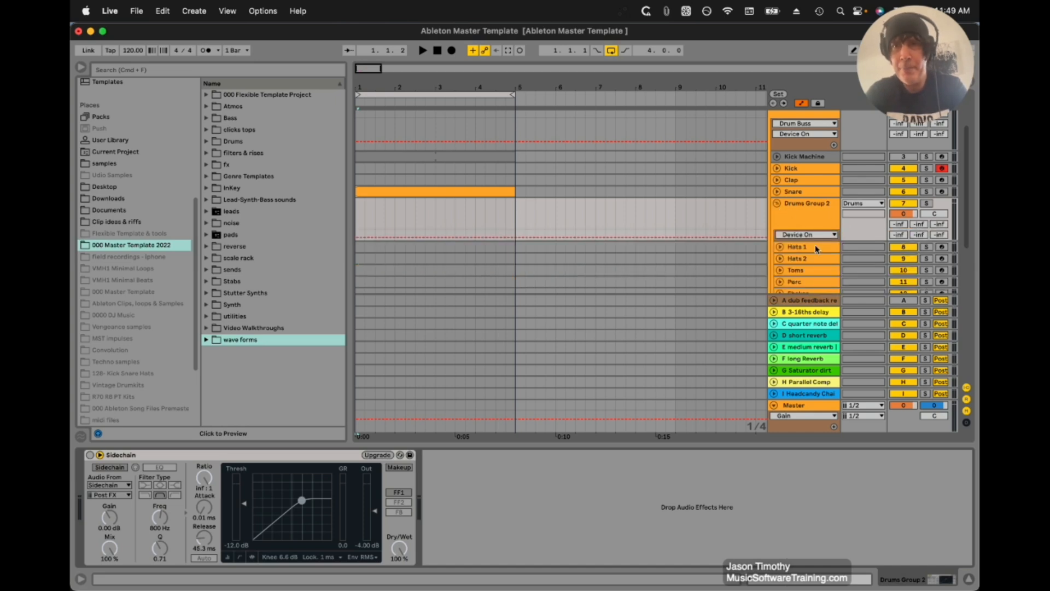
scroll(815, 244, "down", 1)
left_click(793, 230)
left_click(942, 226)
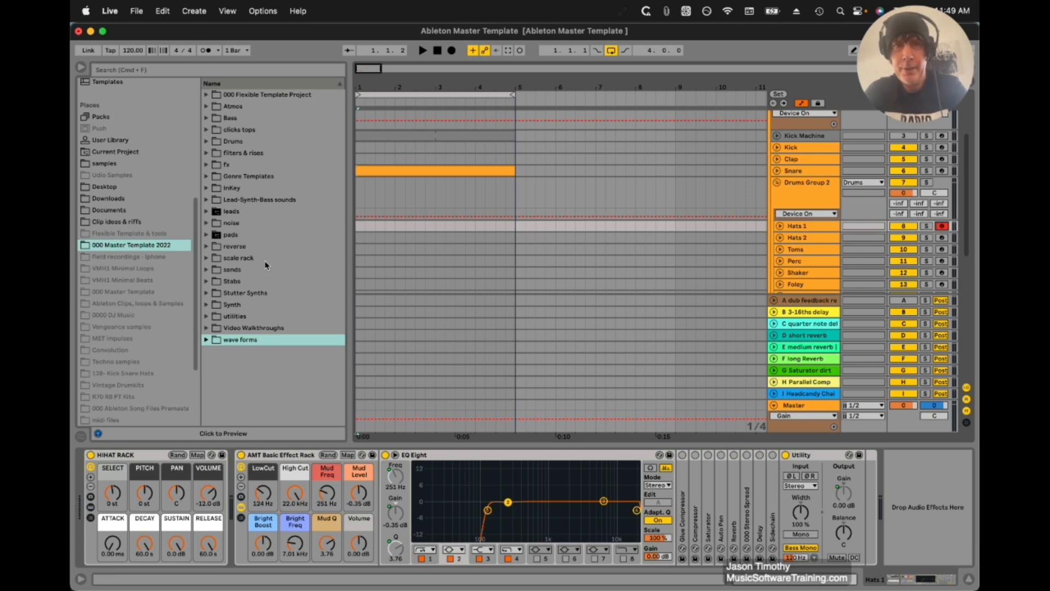
Move the MIDI clip from the Snare track to Hats 1 and audition the hi-hats while raising its note to B2.
left_click(426, 172)
left_click_drag(426, 172, 418, 225)
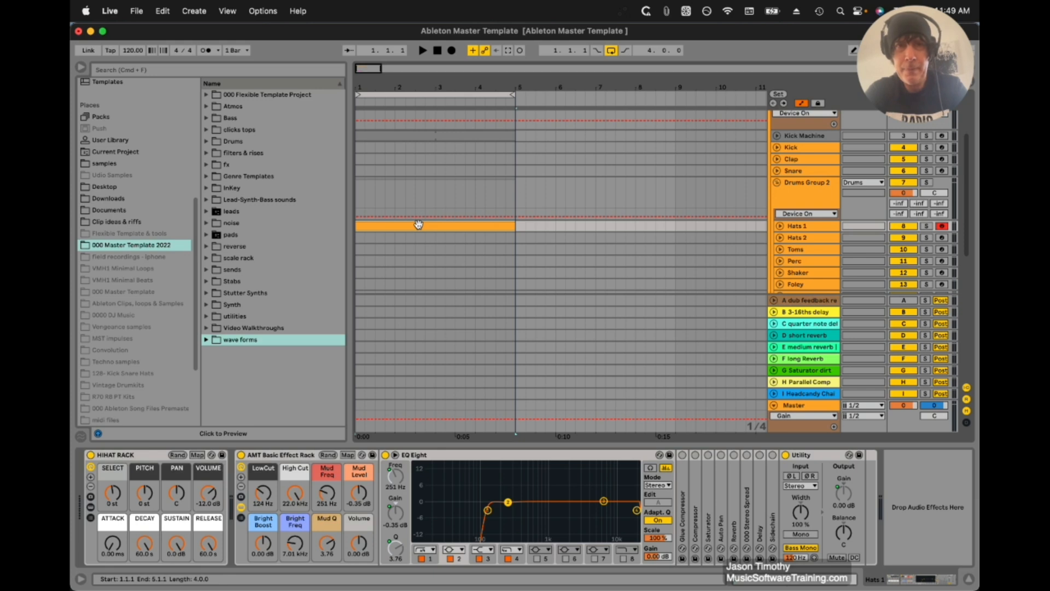
double_click(419, 225)
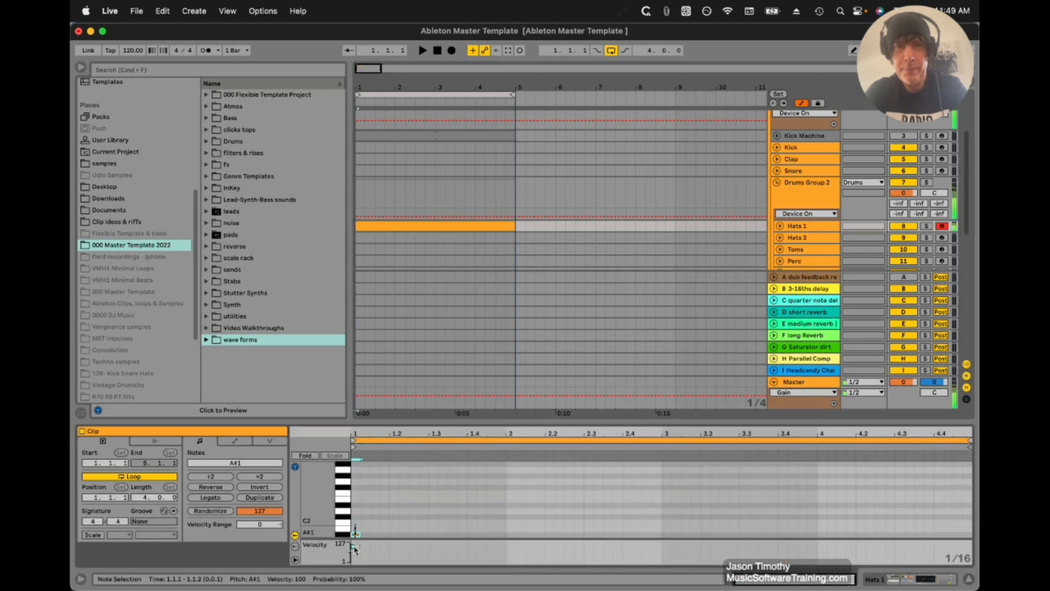
key("Up")
key("Up")
key("Up")
key("Up")
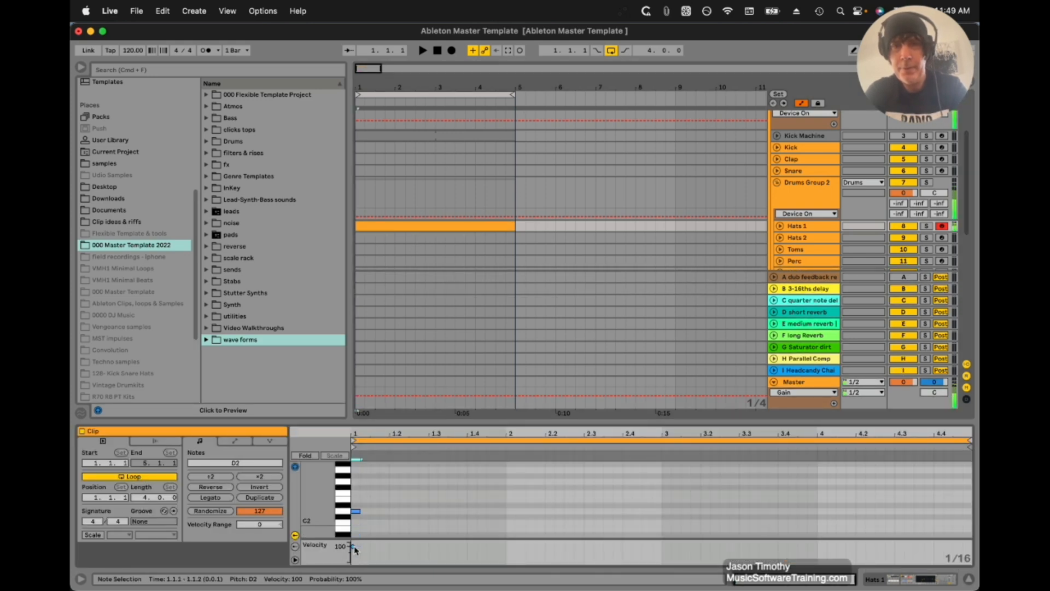
key("Up")
key("Up")
key("Up")
key("Up")
key("Up")
key("Up")
key("Up")
key("Up")
key("Up")
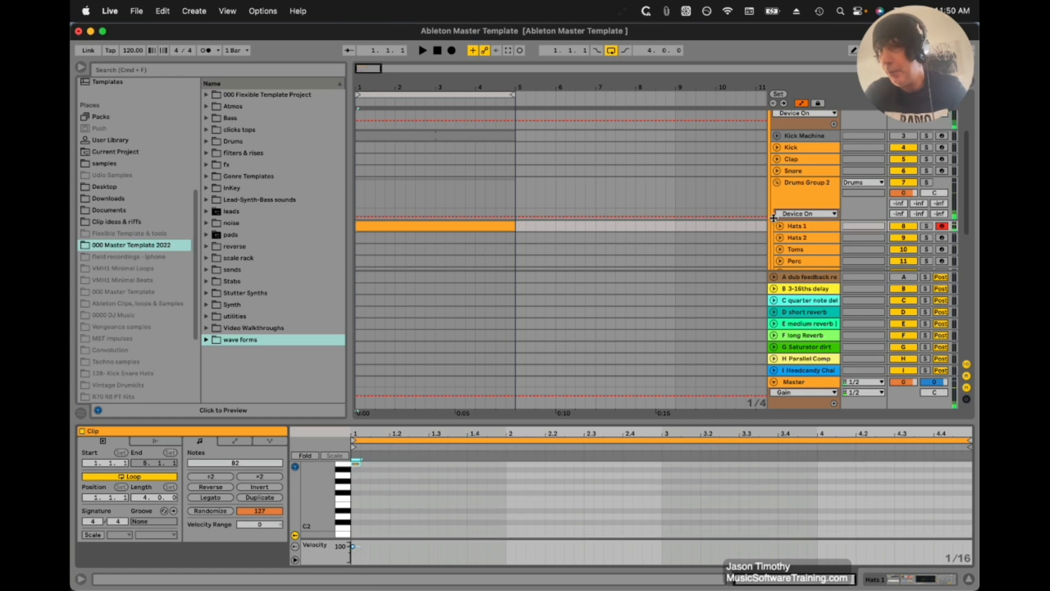
Move the MIDI clip from Hats 1 to the Toms track and display the track's Tom Rack.
left_click(483, 247)
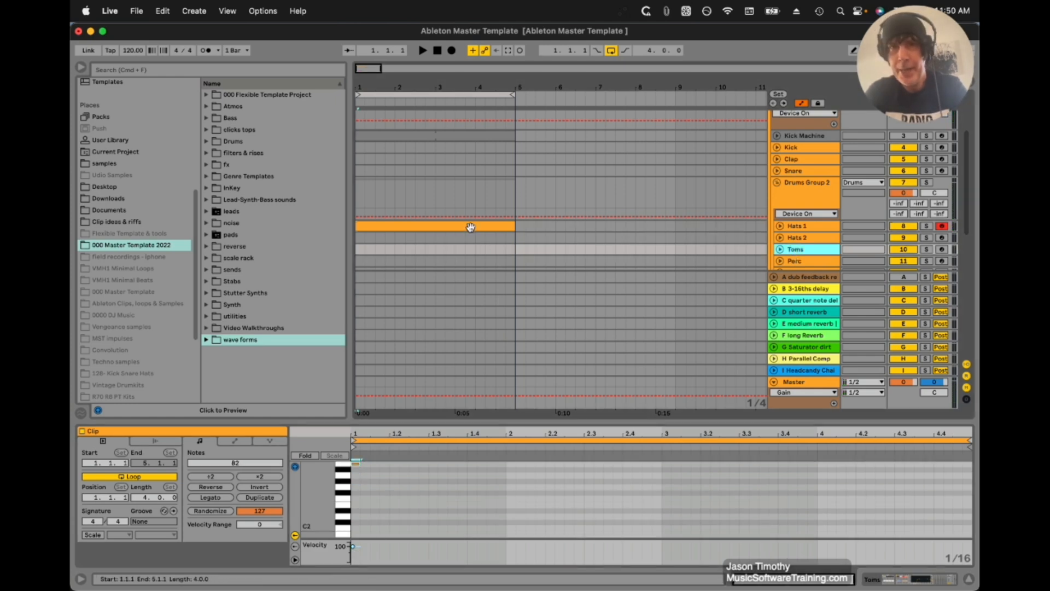
left_click_drag(471, 228, 476, 251)
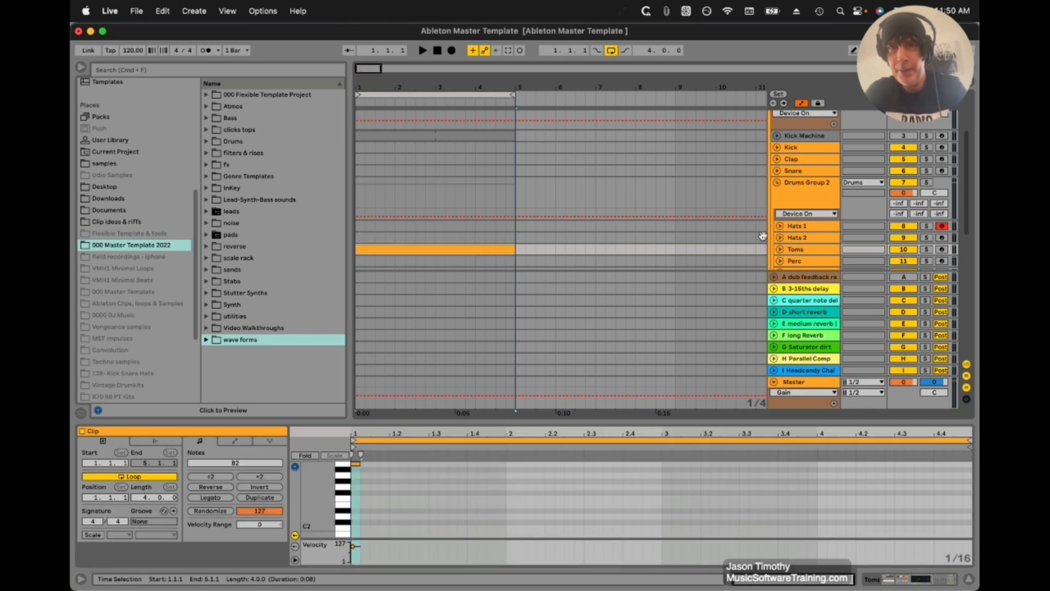
left_click(808, 251)
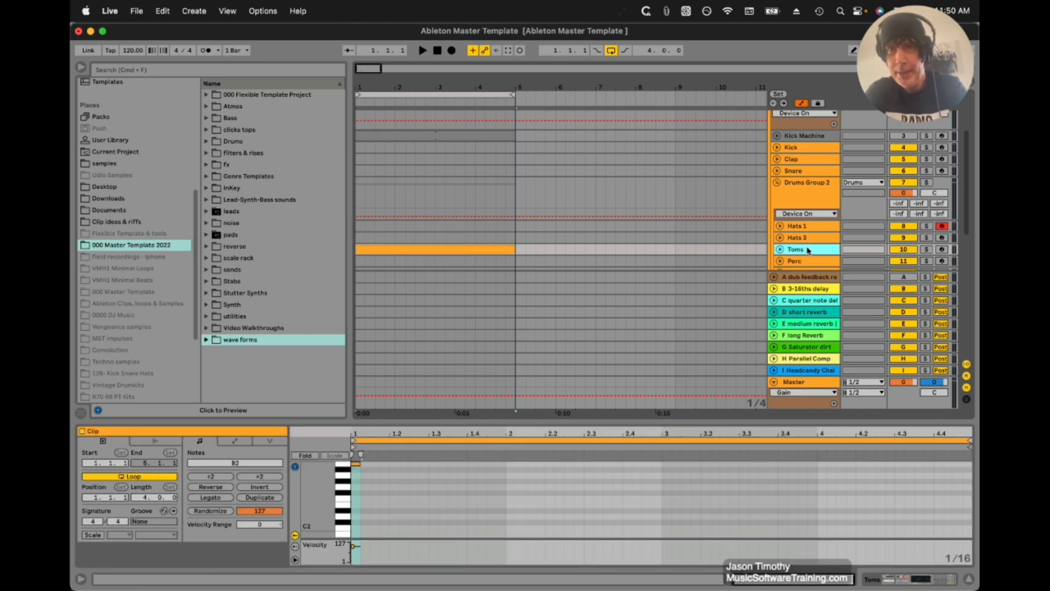
double_click(808, 251)
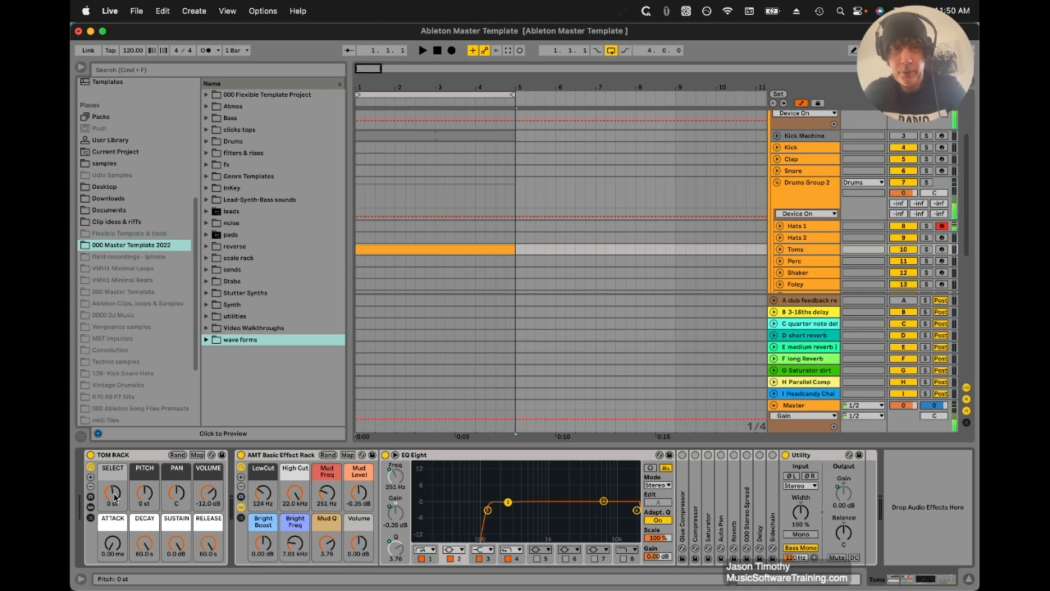
Arm the Toms track and audition the toms while raising the clip's note to F5.
left_click(942, 251)
left_click(487, 249)
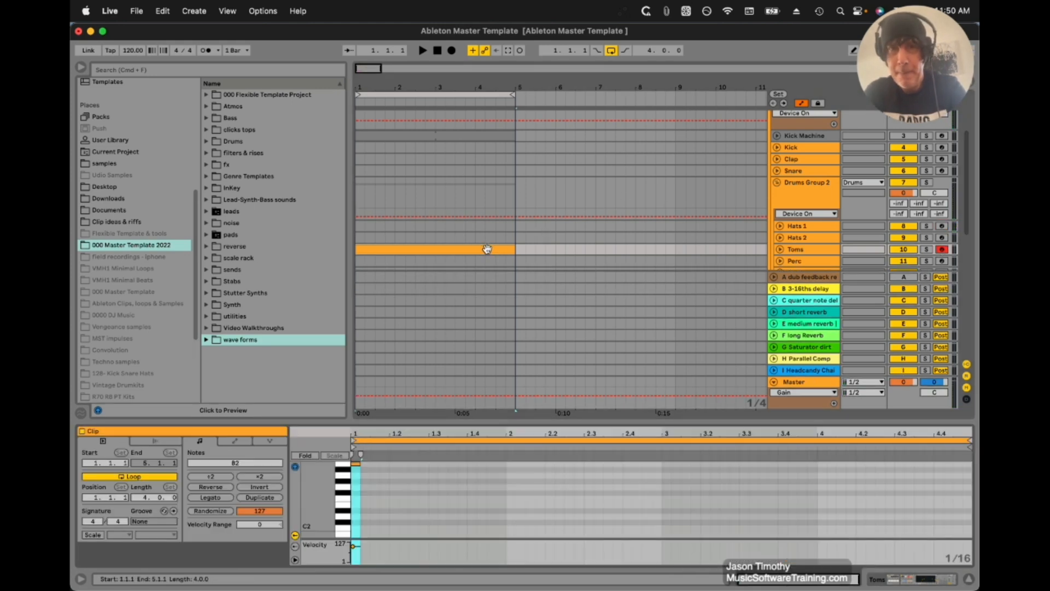
left_click(357, 461)
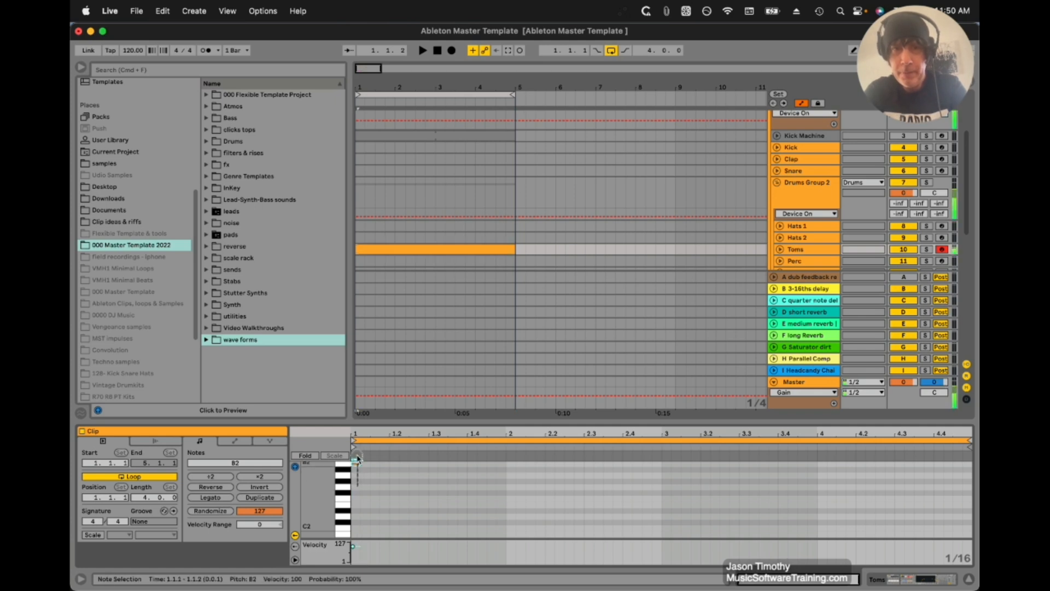
left_click_drag(356, 461, 362, 459)
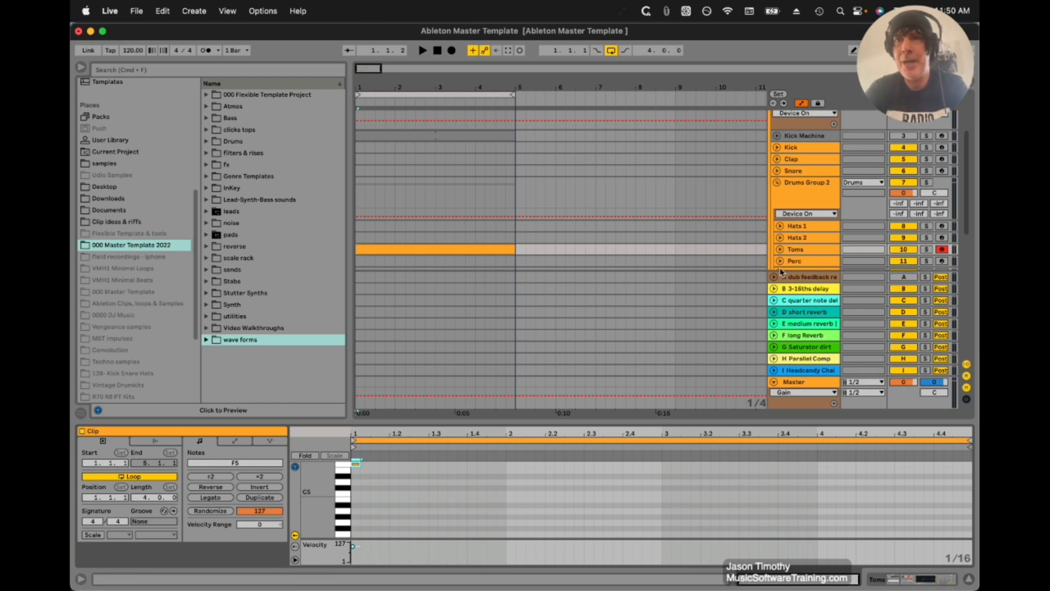
Move the MIDI clip from Toms to the Perc track and audition the percussion while lowering its note to E4.
scroll(807, 249, "down", 4)
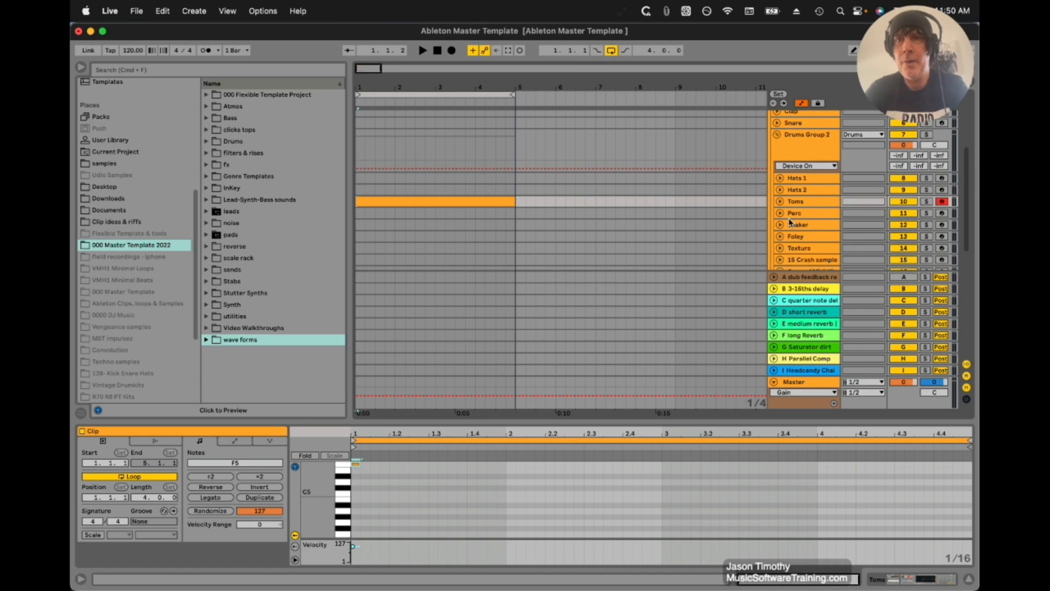
left_click_drag(485, 204, 482, 213)
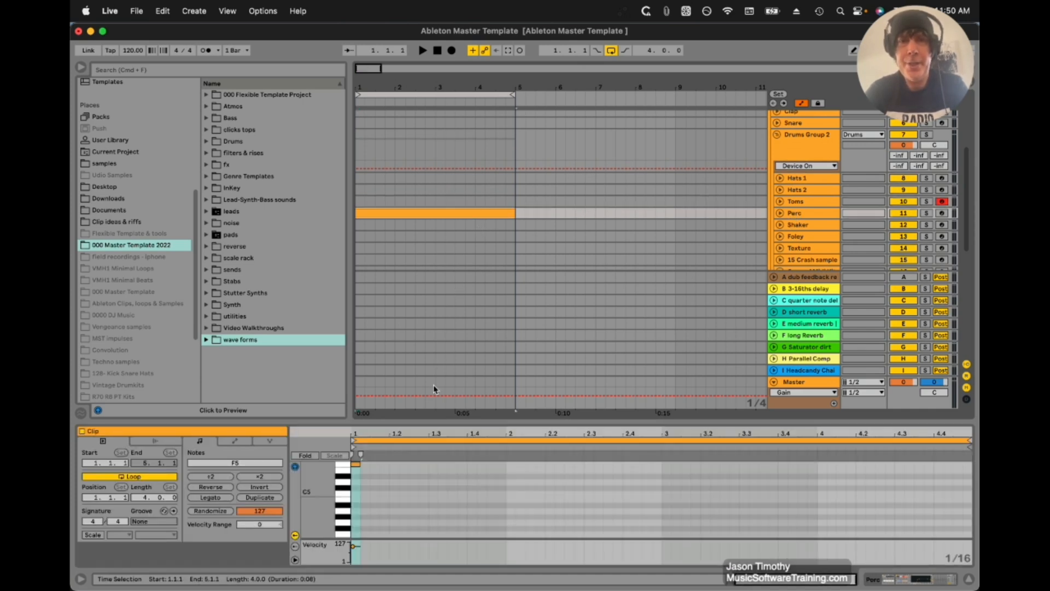
left_click(356, 464)
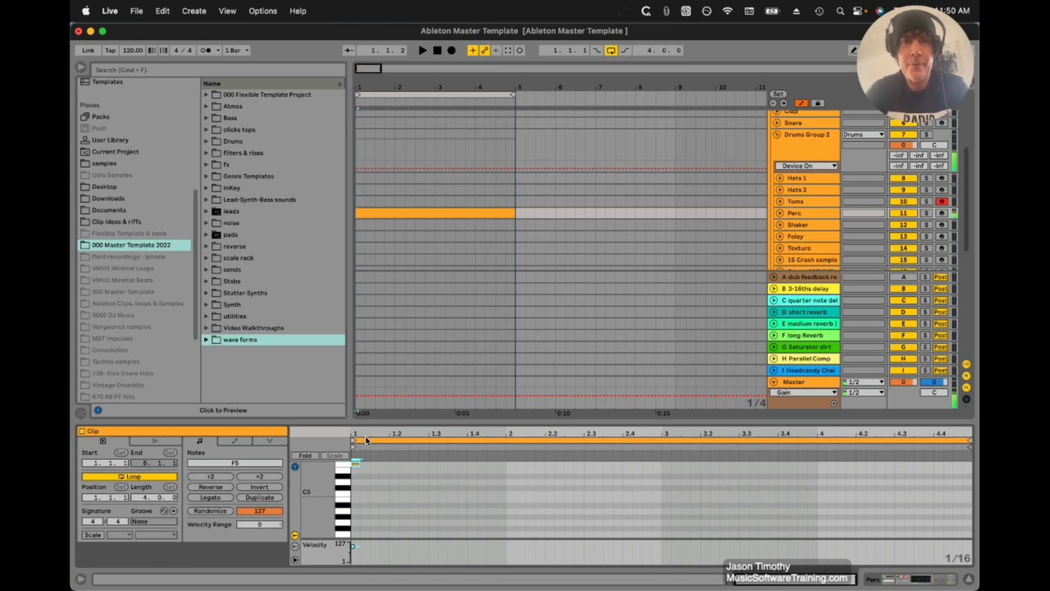
key("Down")
key("Down")
key("Down")
key("Down")
key("Down")
key("Down")
key("Down")
key("Down")
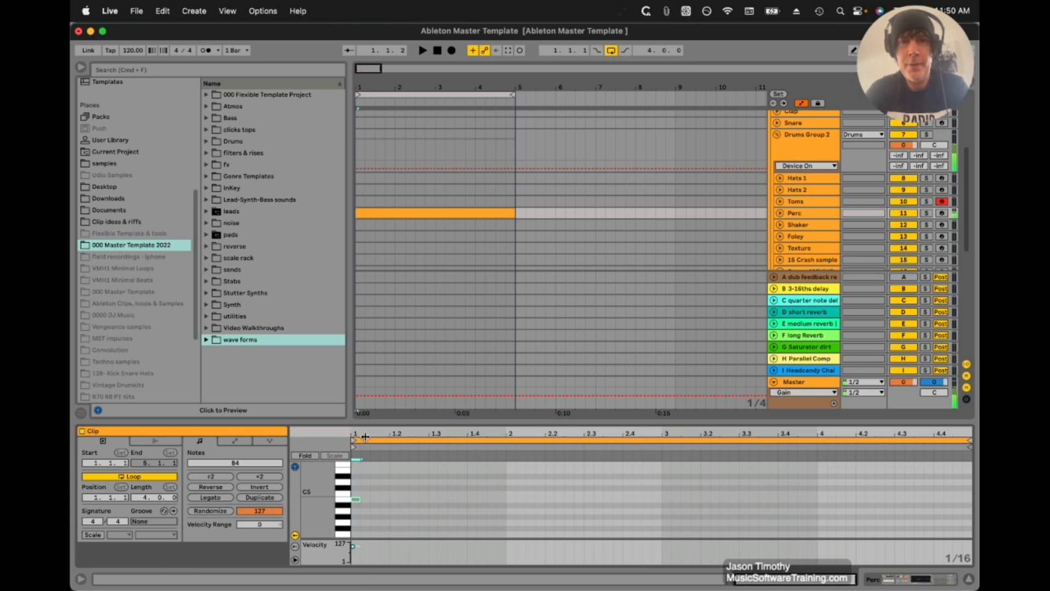
key("Down")
key("Down")
key("Down")
key("Down")
key("Down")
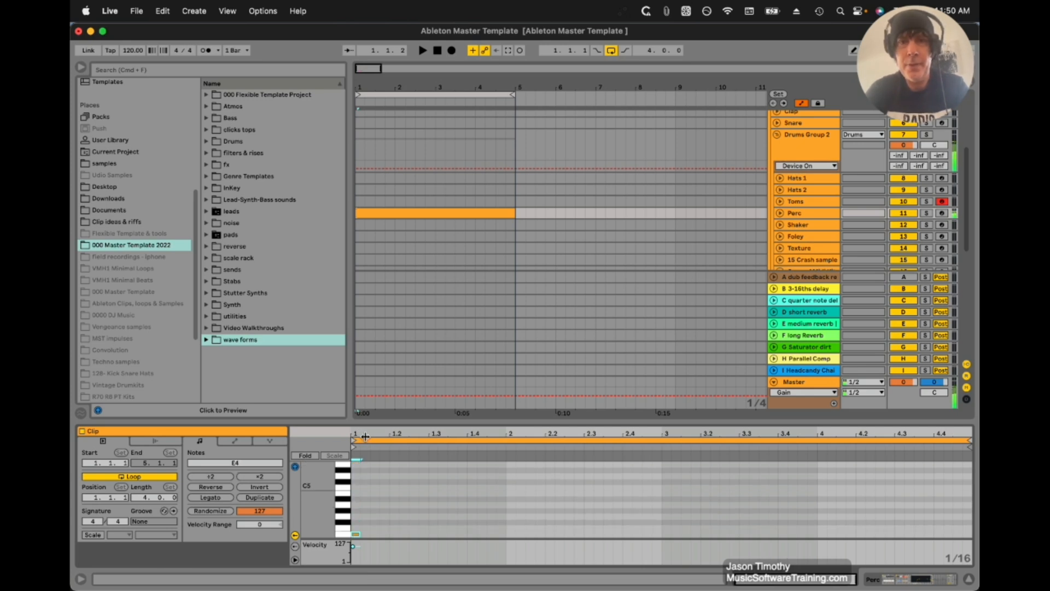
Display the Perc track's Percussion Rack and effect devices to review their controls.
left_click(794, 213)
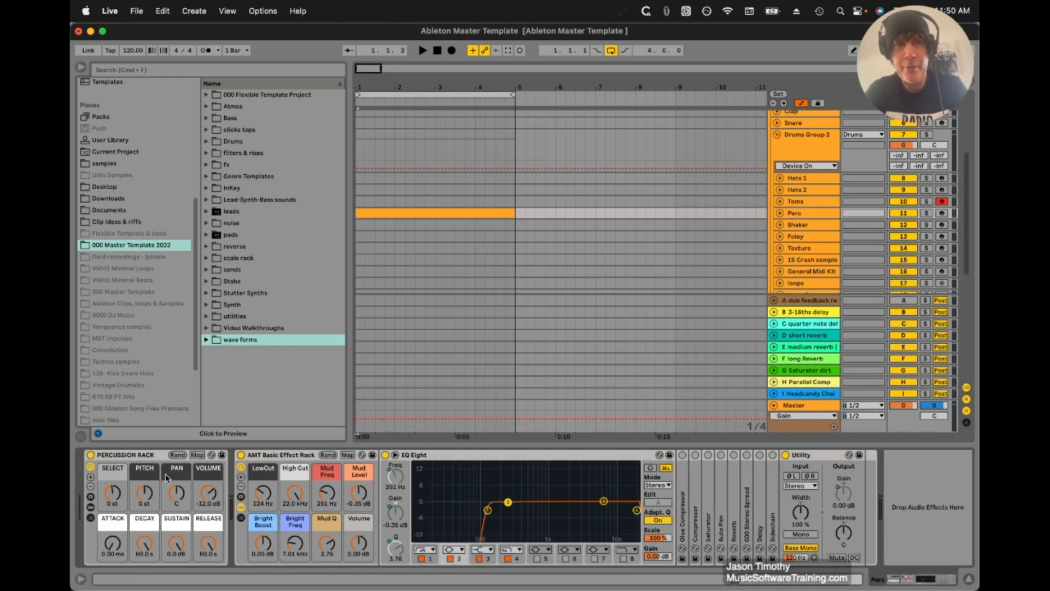
key("ctrl+Up")
left_click(187, 454)
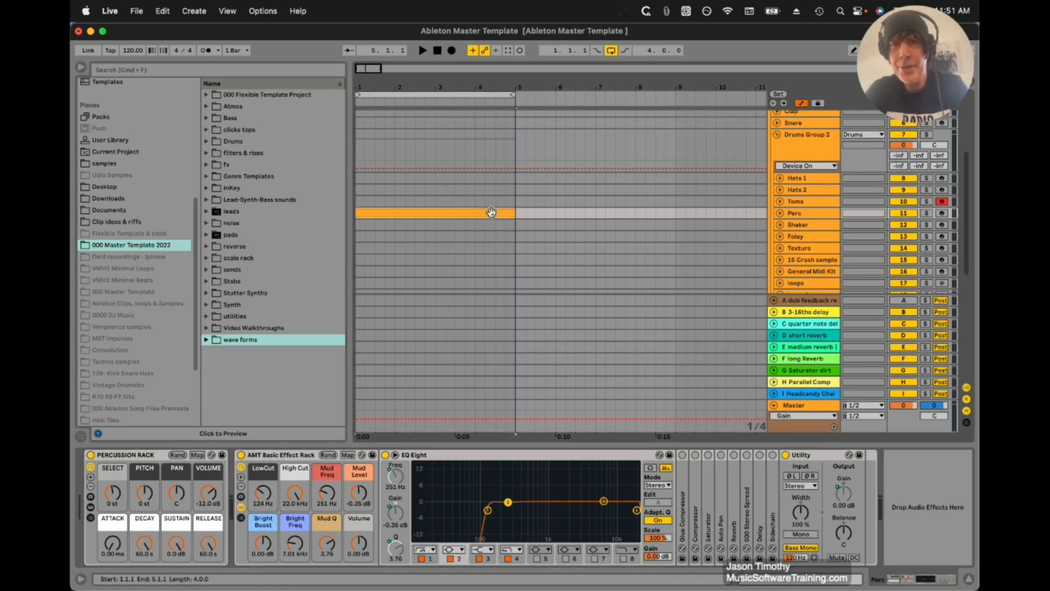
Move the MIDI clip from Perc to the Shaker track and audition the shaker while lowering its note to A3.
left_click_drag(492, 212, 492, 225)
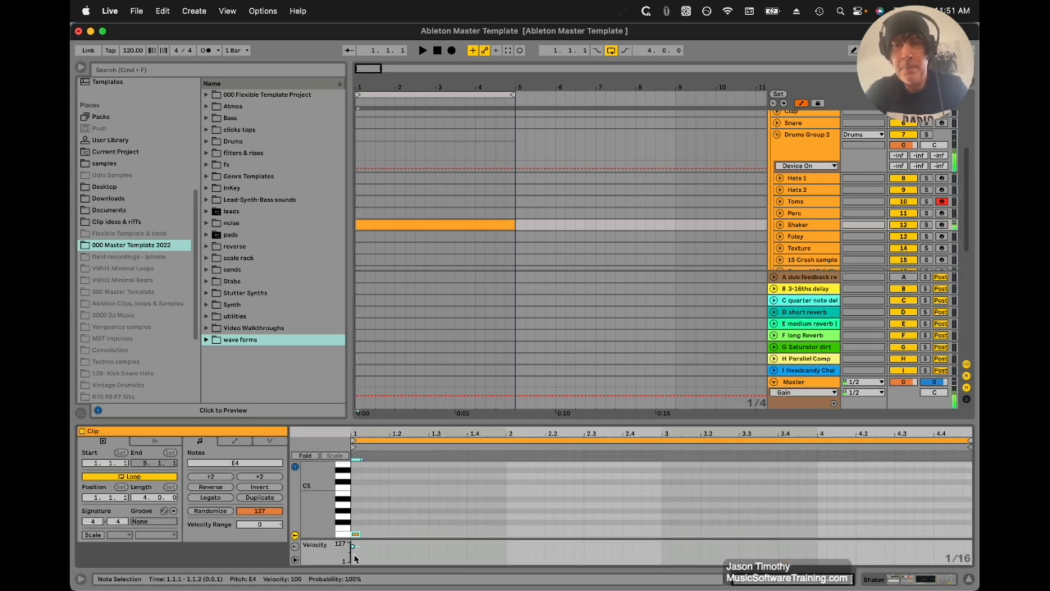
key("Down")
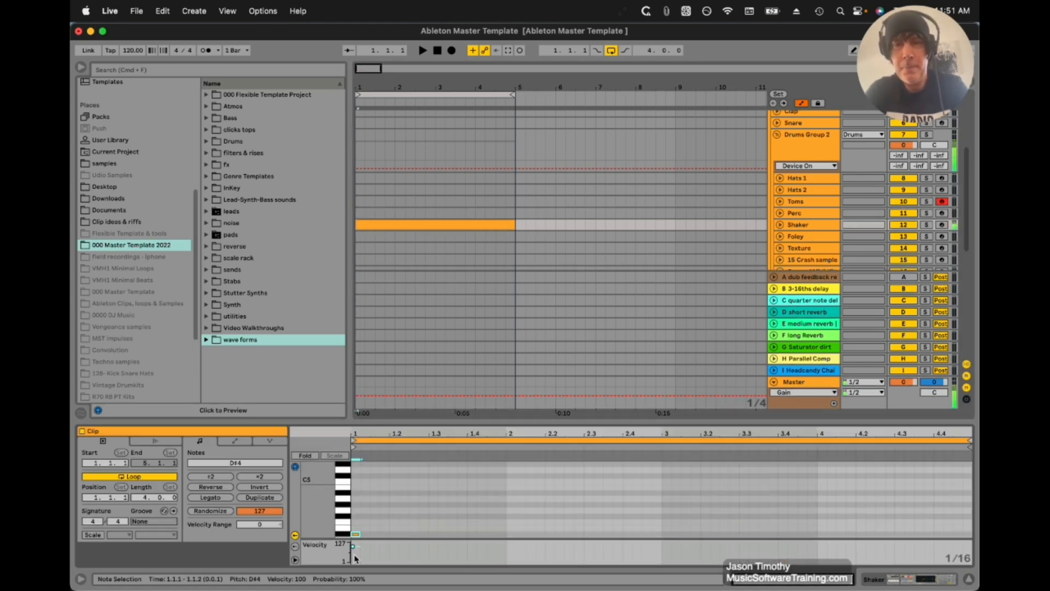
key("Down")
key("Down")
key("Down")
key("Down")
key("Down")
key("Down")
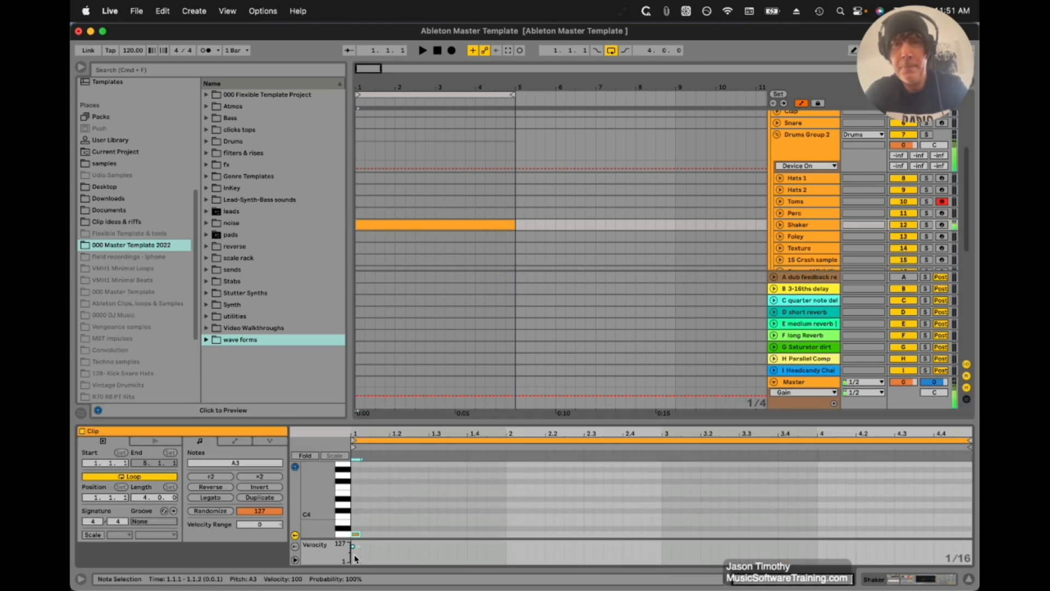
Lower the Shaker clip's note to G3 and audition it, then move the clip to the Foley track.
key("Down")
key("Down")
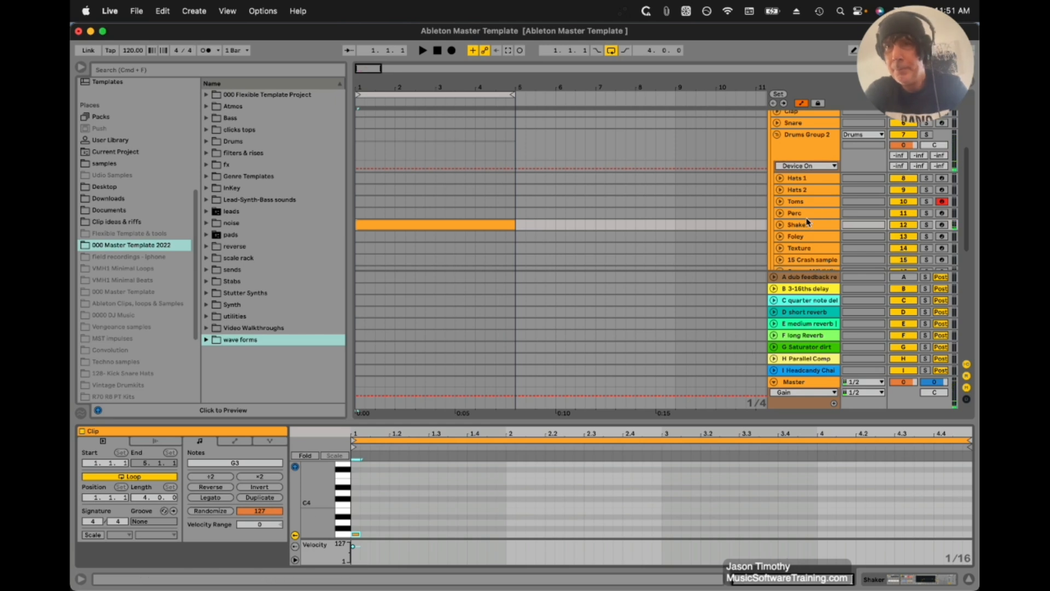
left_click(462, 226)
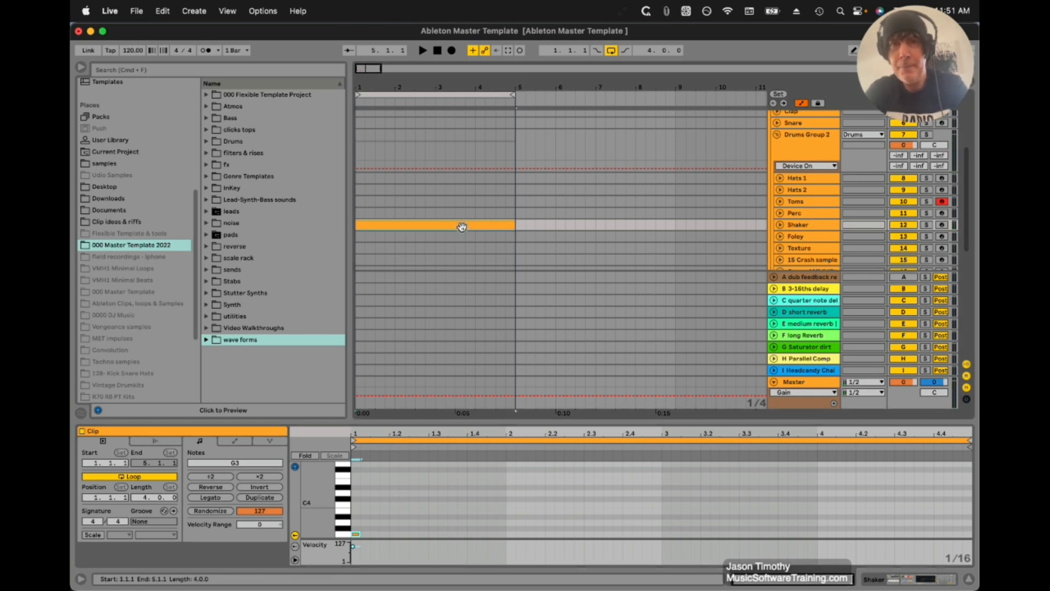
left_click_drag(462, 227, 462, 245)
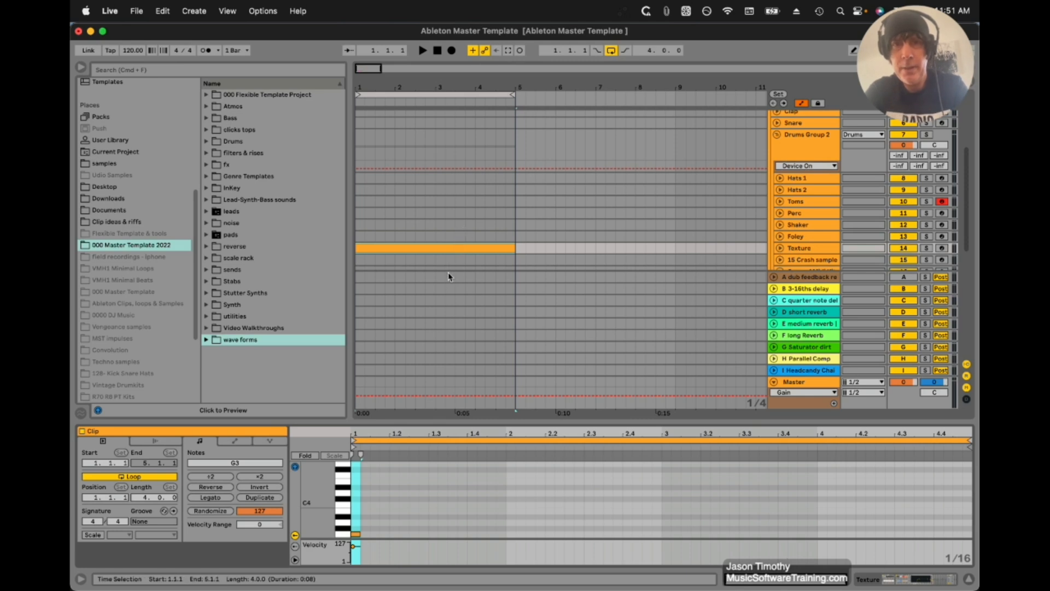
left_click(450, 247)
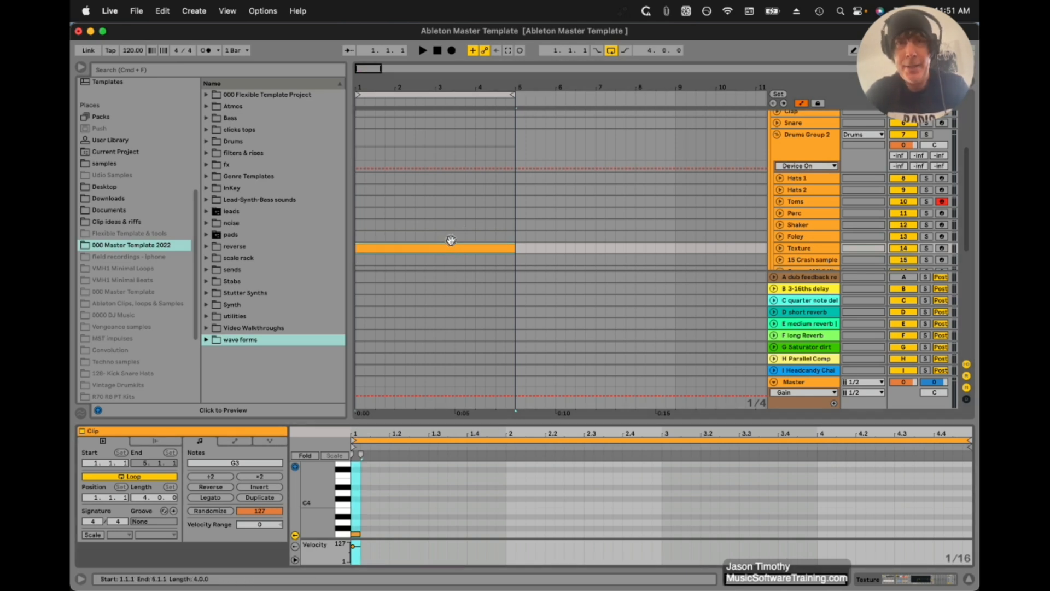
left_click(447, 247)
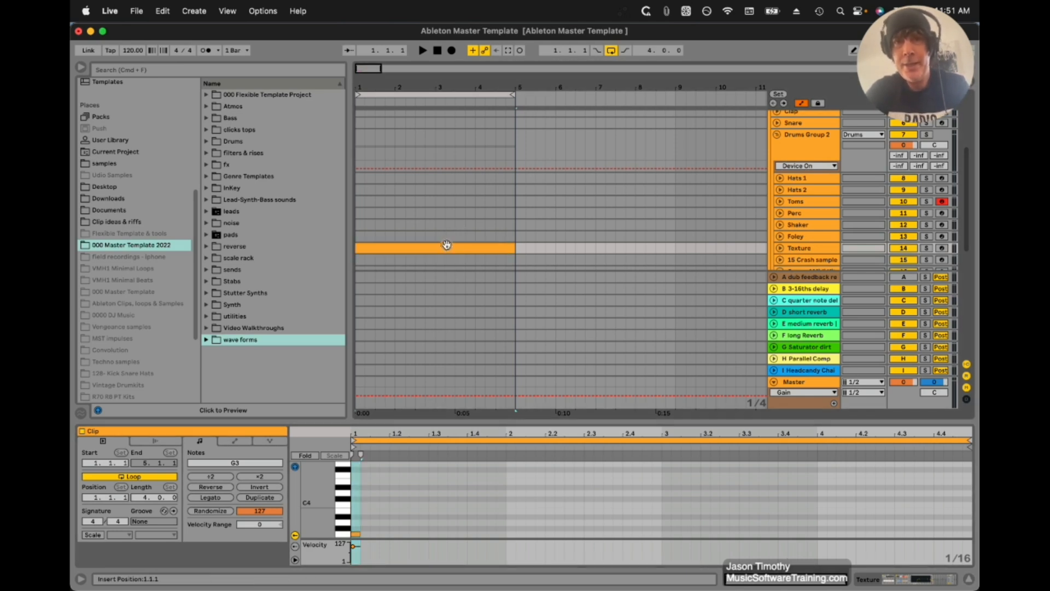
left_click_drag(446, 246, 452, 240)
left_click_drag(453, 237, 454, 237)
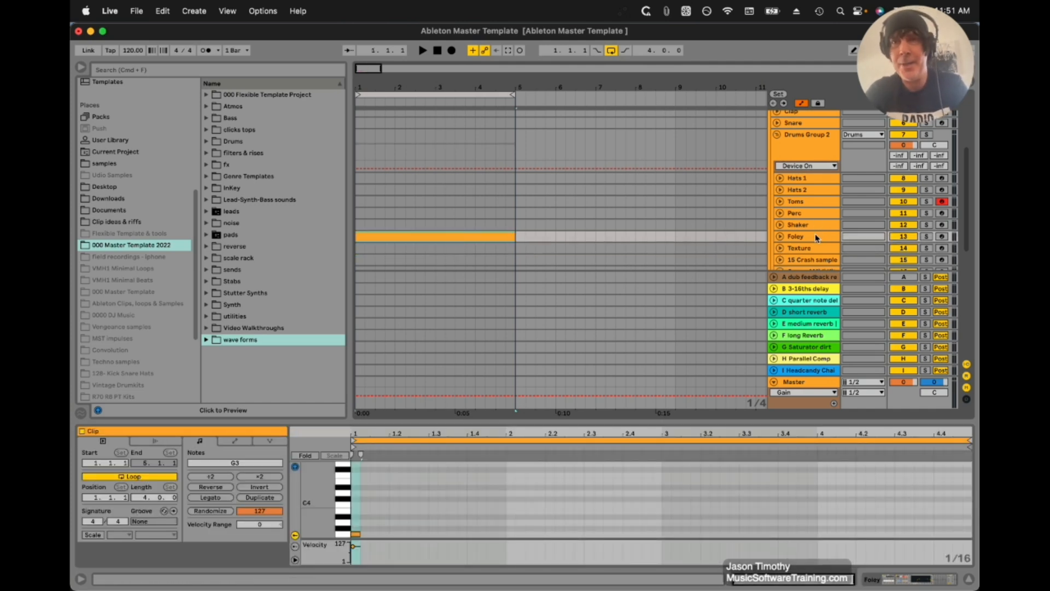
scroll(815, 234, "down", 2)
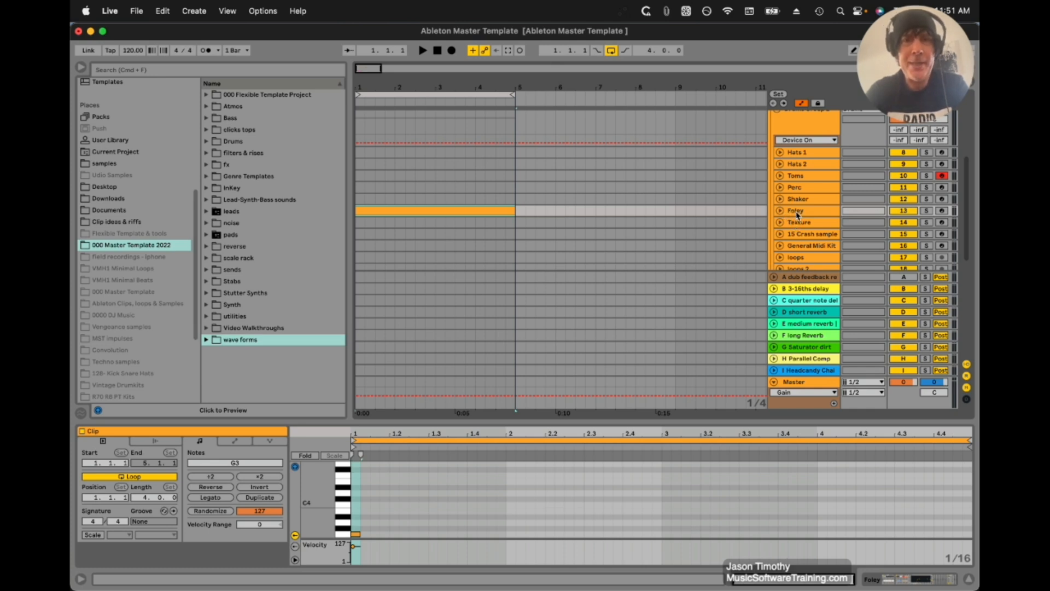
Audition the Foley track's sounds while raising the clip's note step by step to G4.
left_click(355, 534)
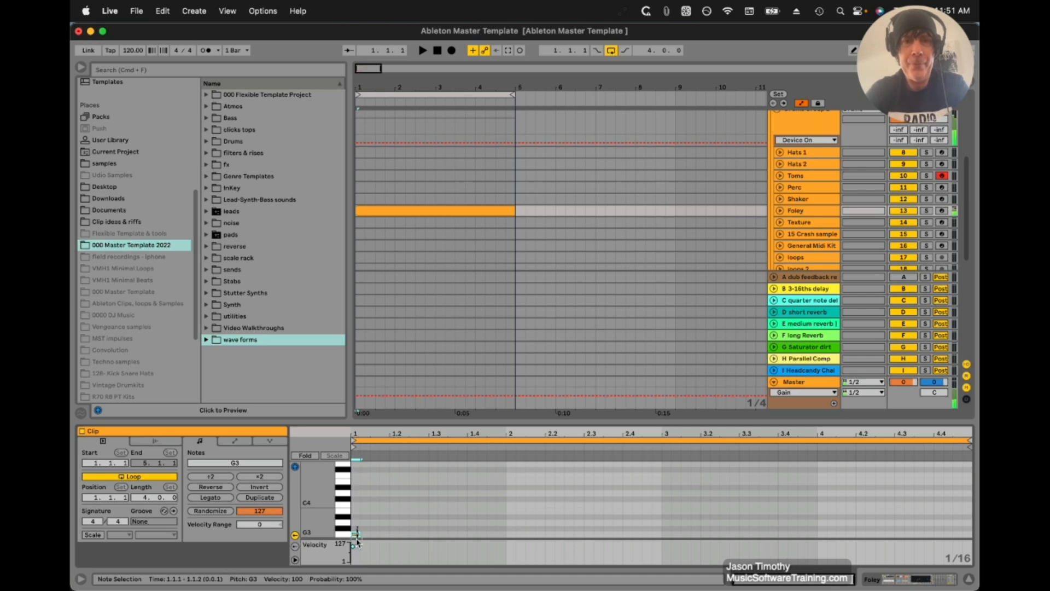
key("Up")
key("Up")
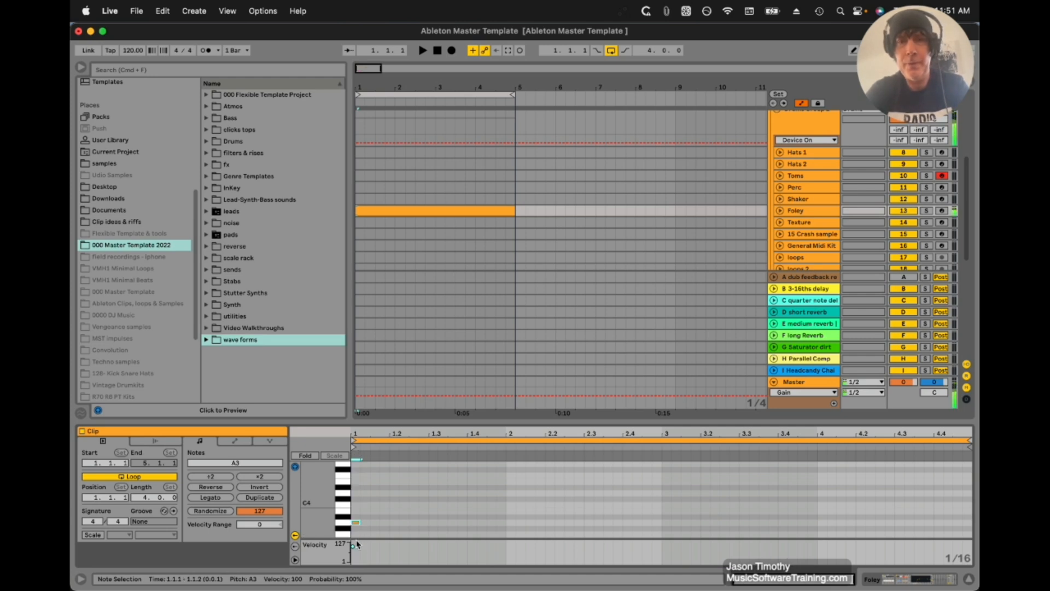
key("Up")
key("Up")
key("Up")
key("Up")
key("Up")
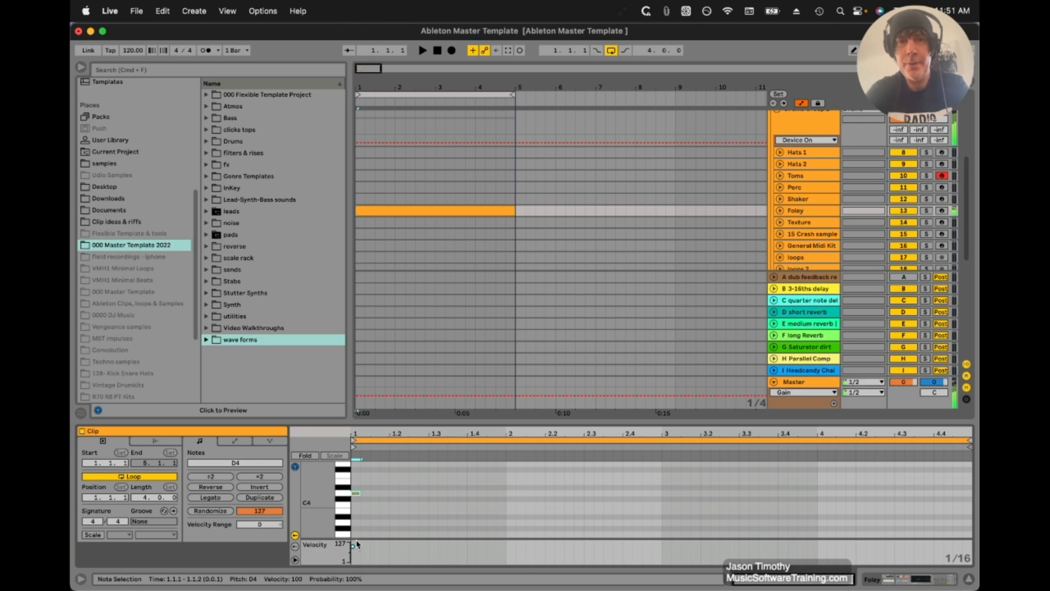
key("Up")
key("Up")
key("Up")
key("Up")
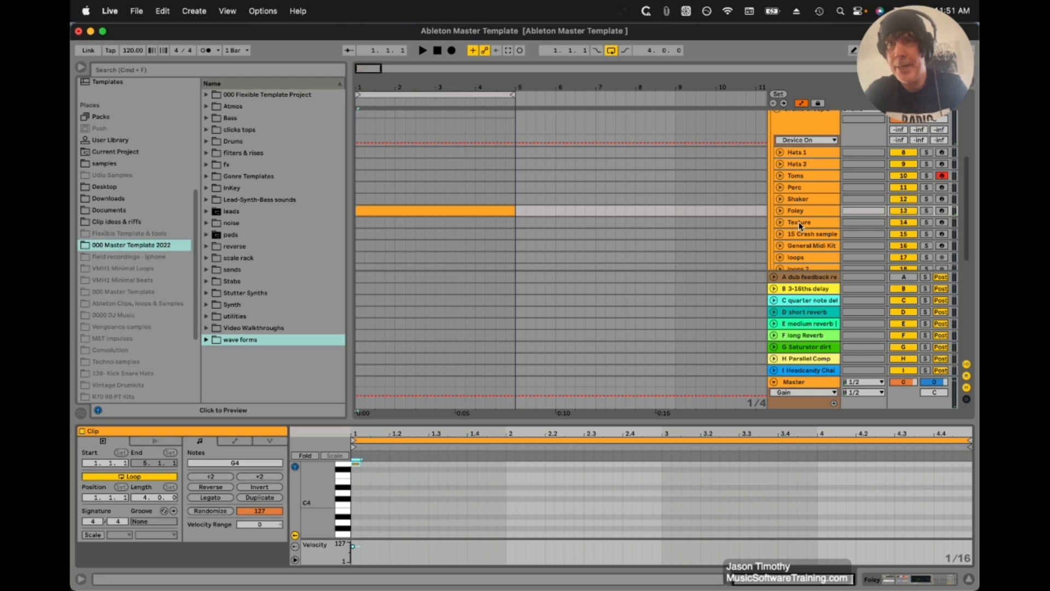
Move the MIDI clip from Foley to the Texture track and audition the textures while lowering its note to F#3.
left_click_drag(479, 210, 483, 224)
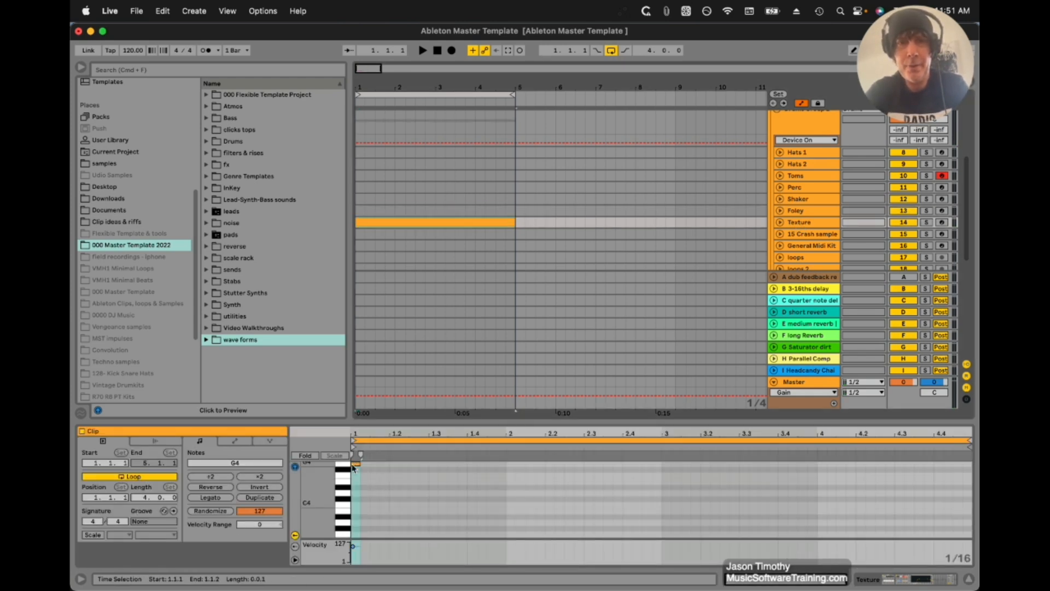
left_click(355, 464)
key("Down")
key("Down")
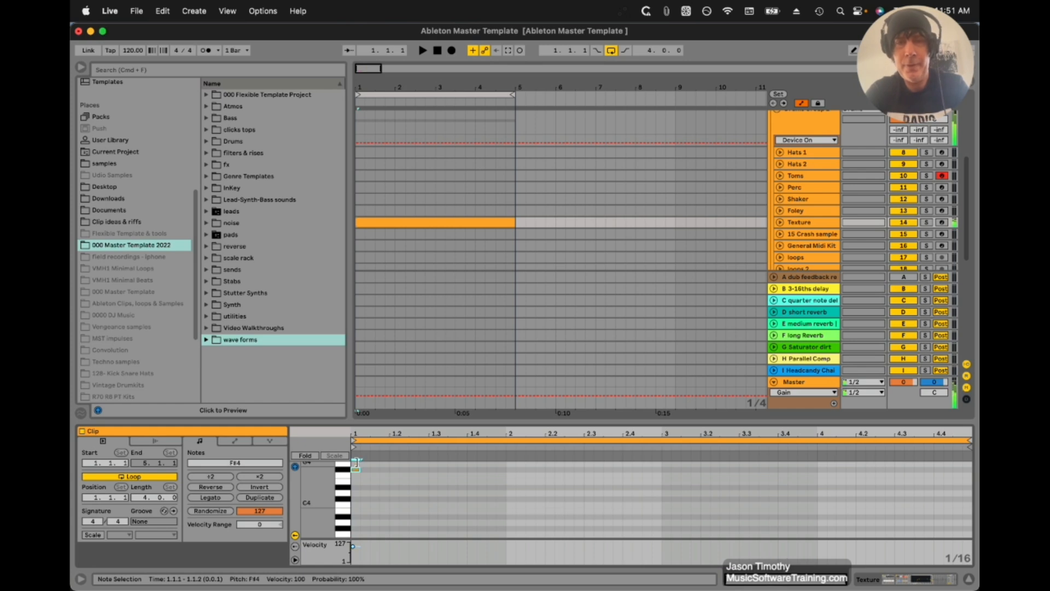
key("Down")
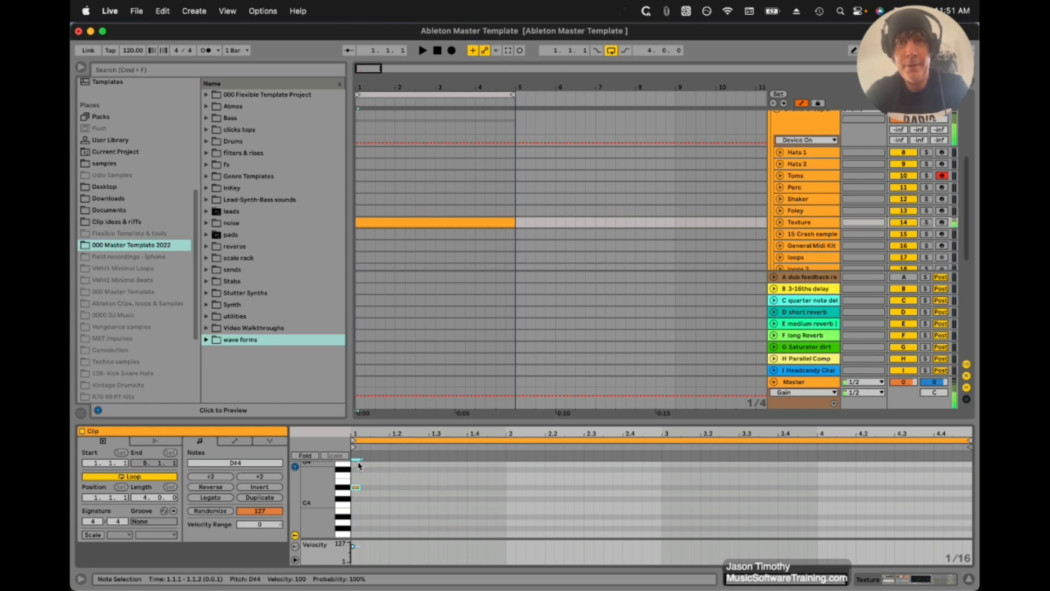
key("Down")
key("Down")
key("Down")
key("Down")
key("Down")
key("Down")
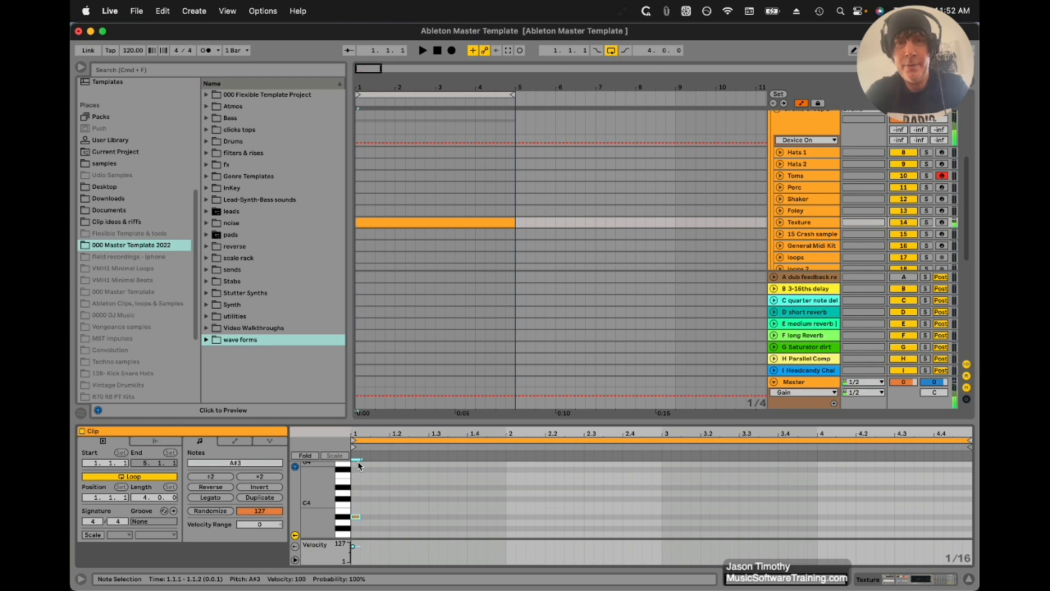
key("Down")
key("Down")
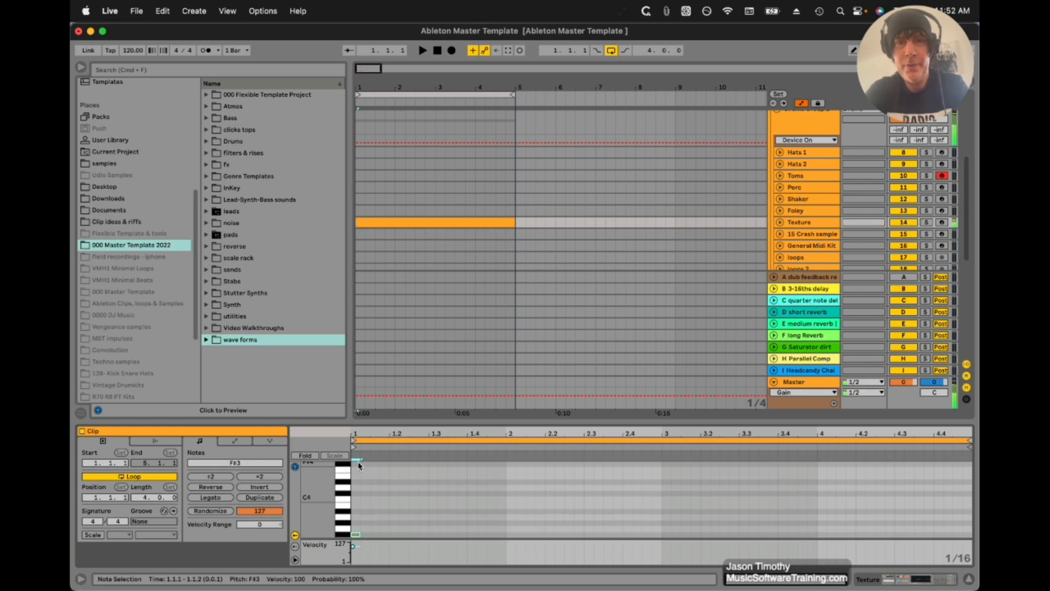
Move the MIDI clip from Texture to the Crash samples track and audition its note on R70 crash 003.
scroll(815, 216, "down", 1)
left_click(815, 217)
scroll(815, 218, "down", 1)
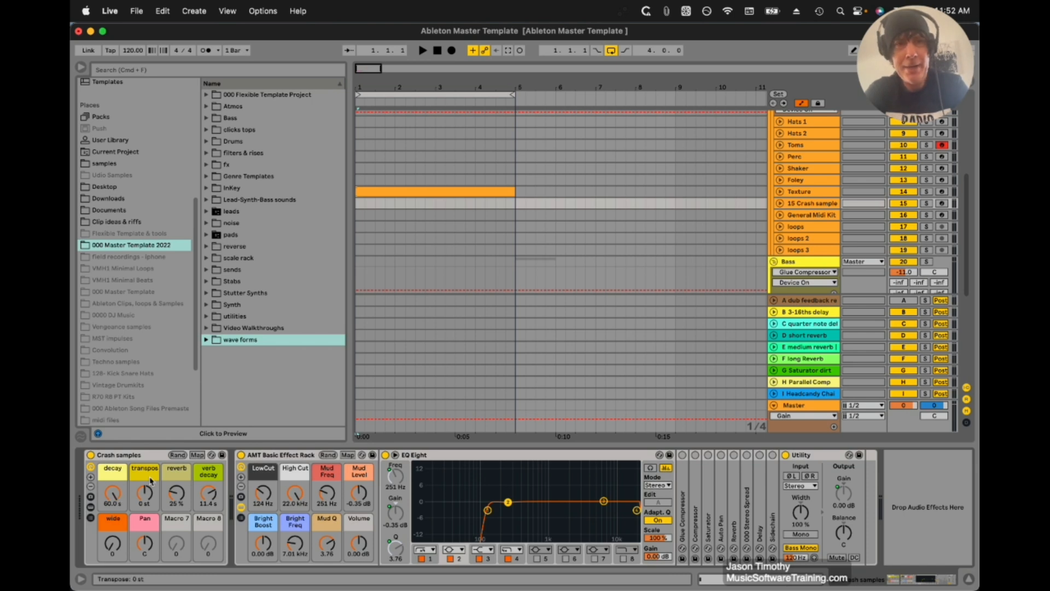
left_click_drag(483, 192, 484, 204)
double_click(481, 203)
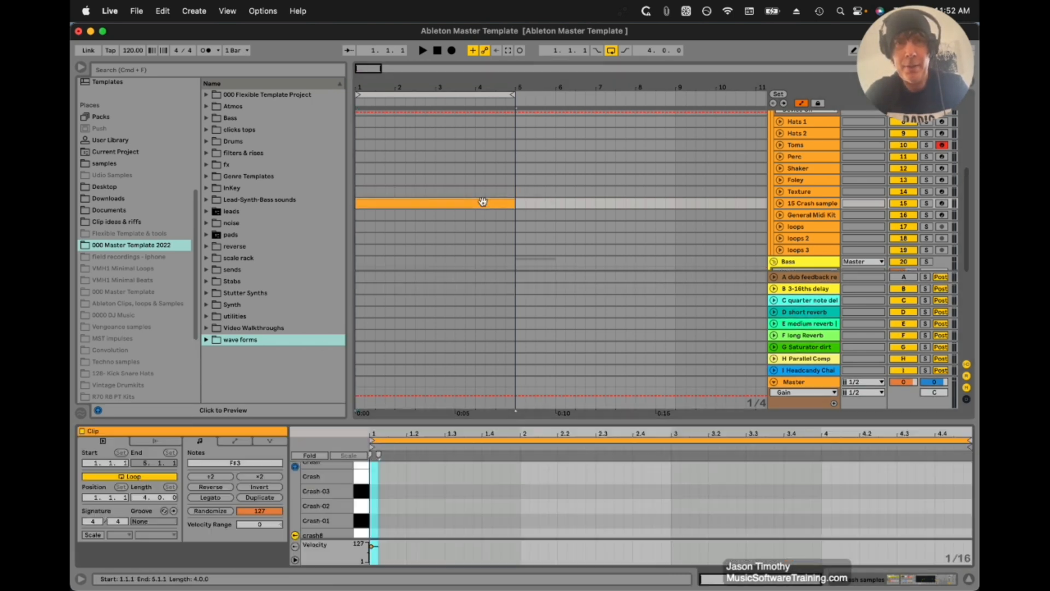
scroll(383, 513, "down", 10)
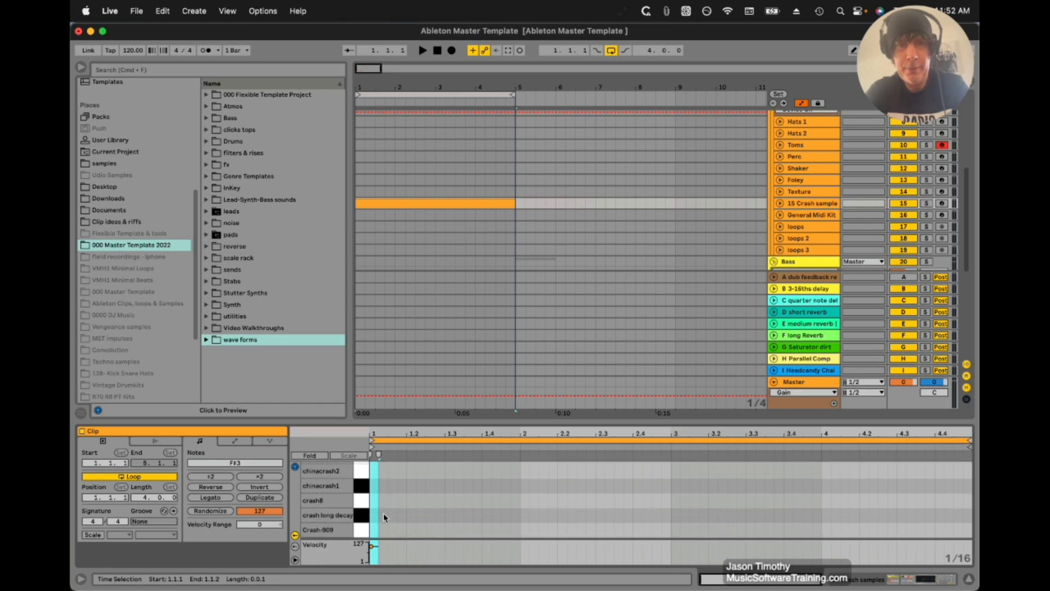
scroll(383, 513, "up", 5)
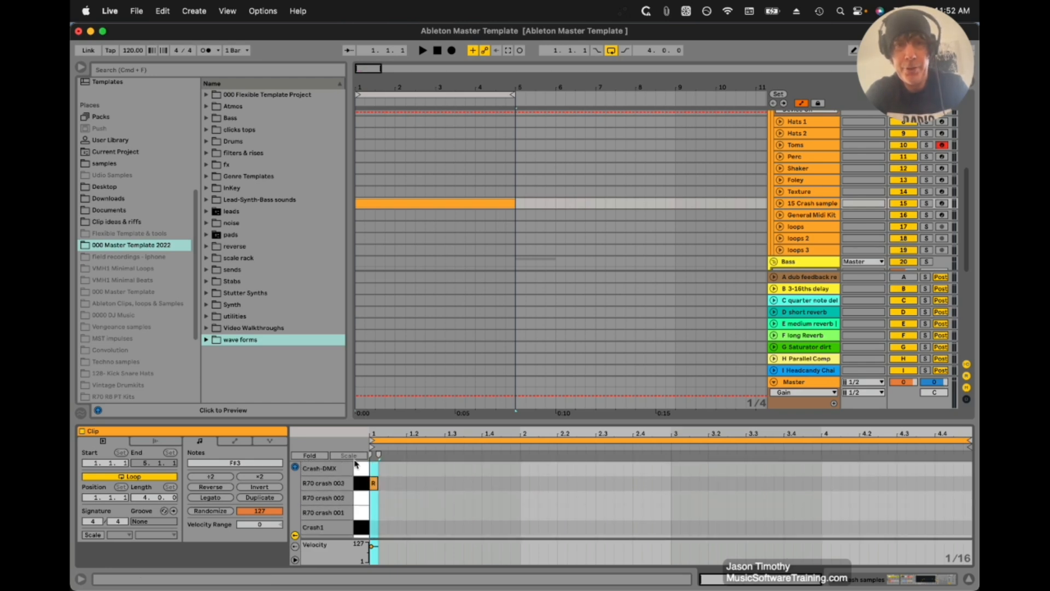
left_click(373, 483)
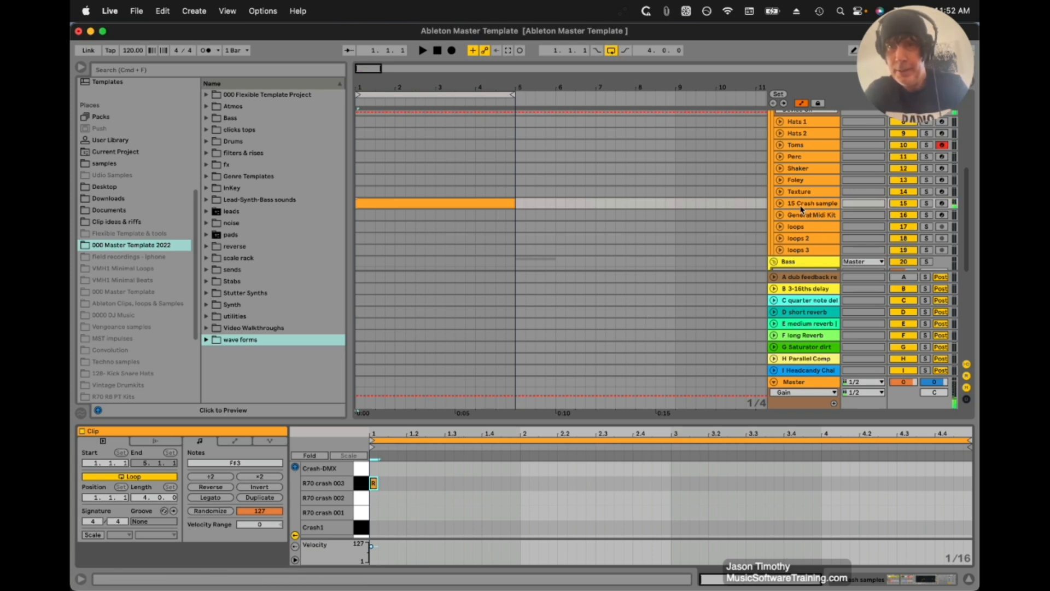
Lower the Crash samples track's volume to -17.4 dB and audition the crashes while lowering the clip's note to A2.
left_click(780, 204)
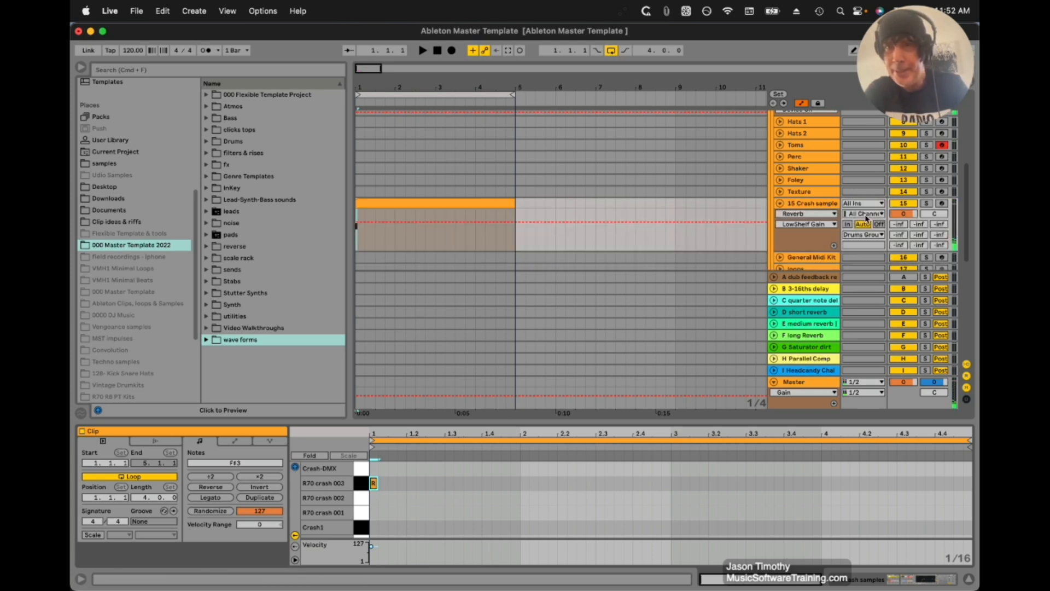
left_click_drag(910, 213, 911, 217)
left_click(361, 484)
key("Down")
key("Down")
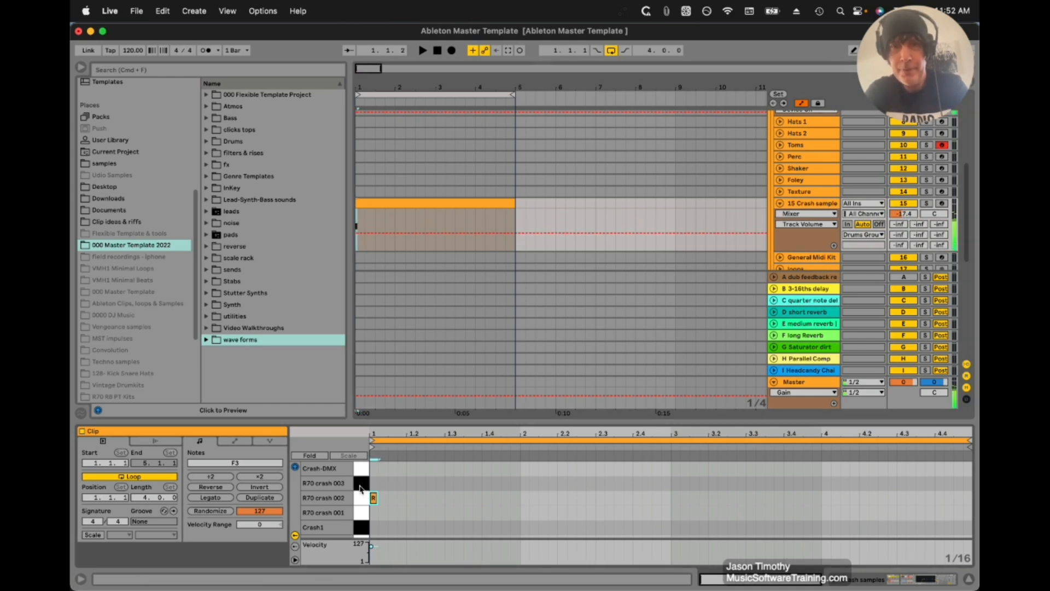
key("Down")
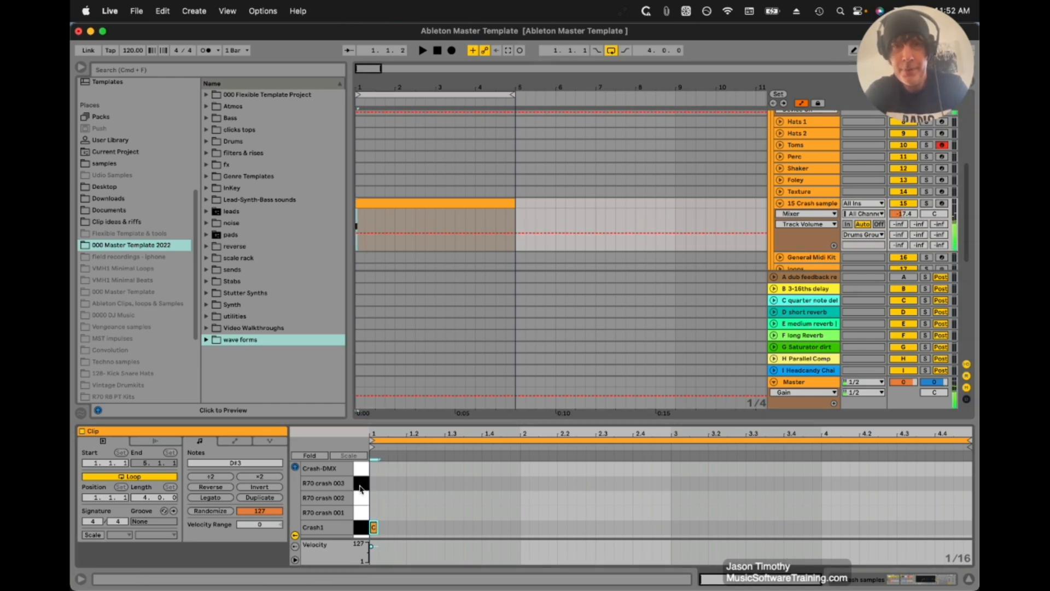
key("Down")
key("Down")
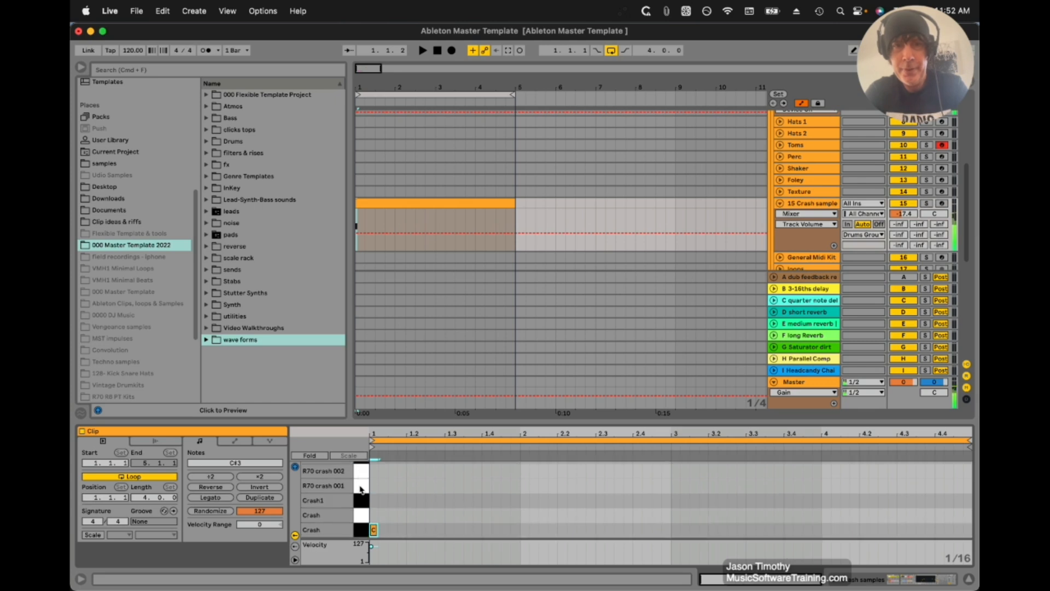
key("Down")
key("Down")
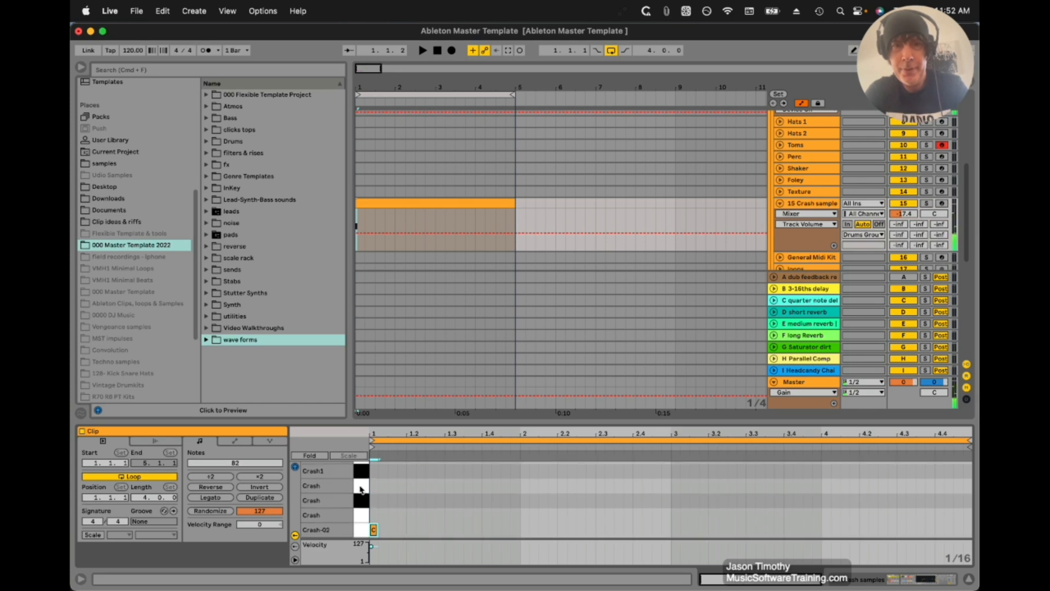
key("Down")
key("Down")
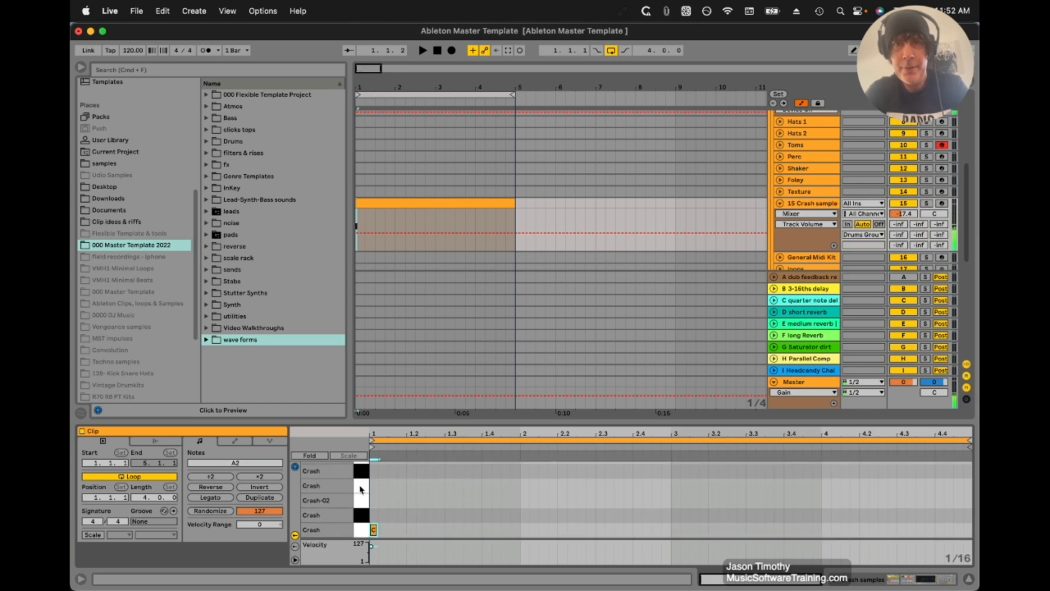
Disarm the Toms track and display the General Midi Kit track's devices.
left_click(941, 146)
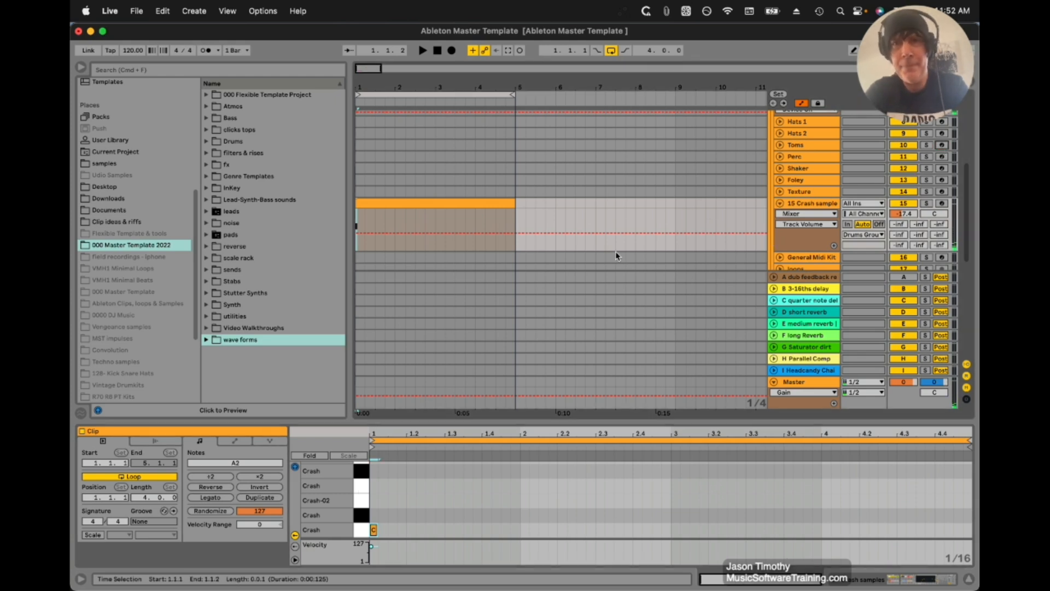
scroll(616, 255, "down", 3)
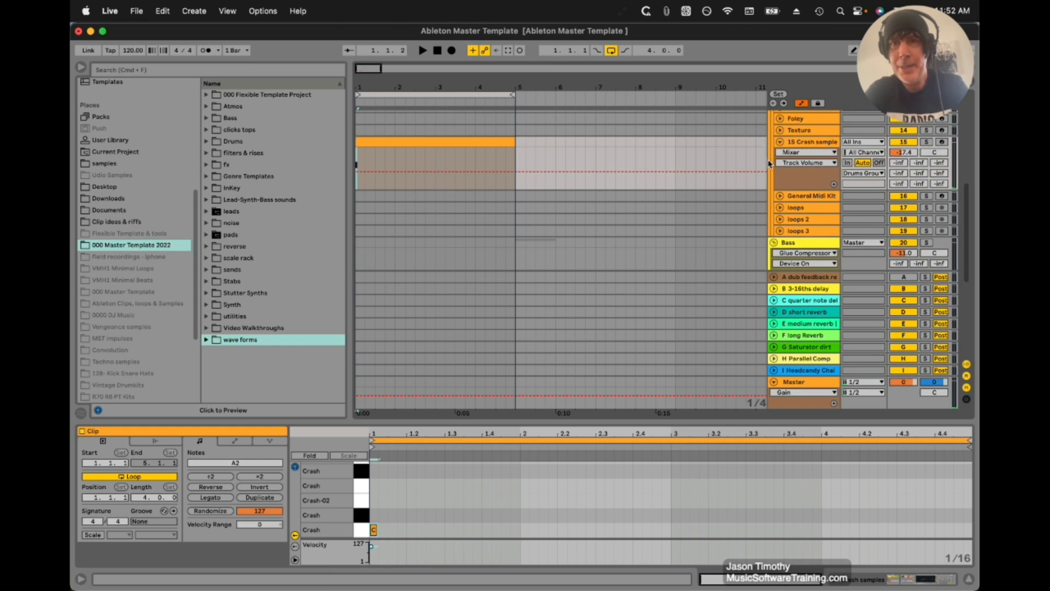
left_click(810, 196)
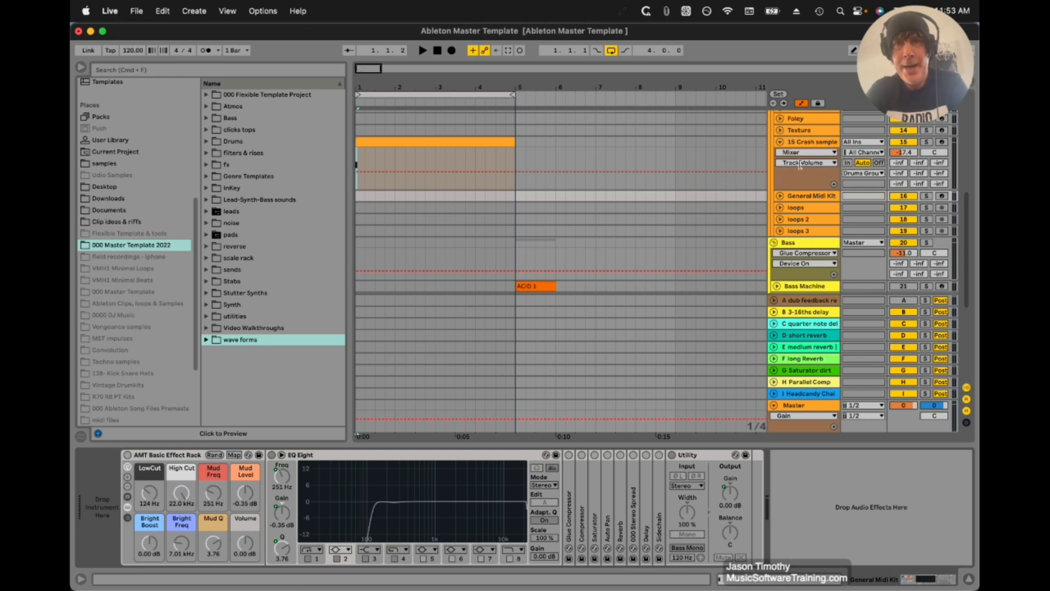
Select the loops track and expand the drum loops folder and its cowbell subfolder in the browser.
left_click(800, 210)
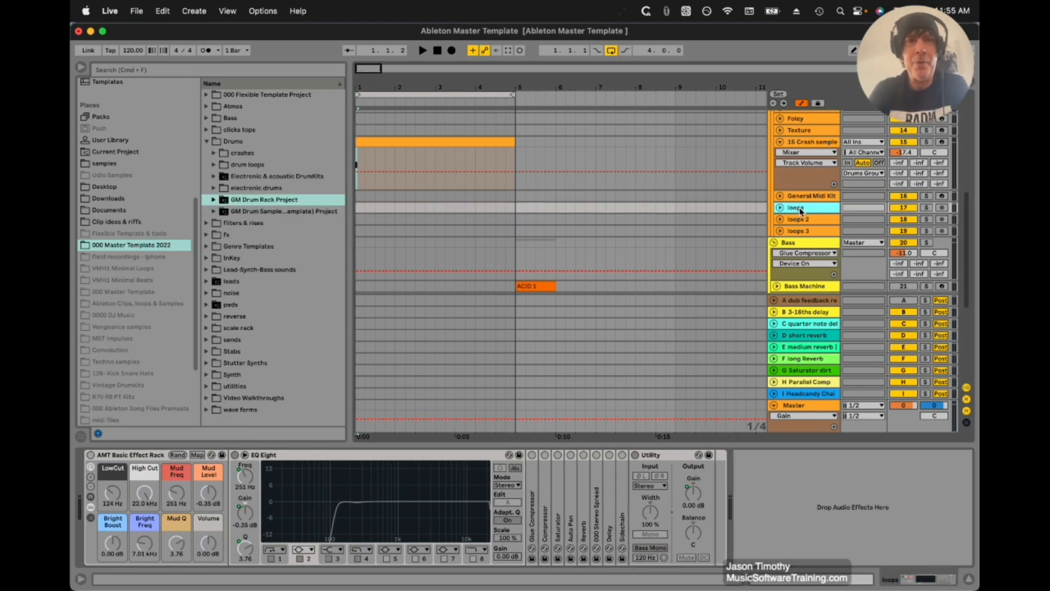
left_click(806, 222)
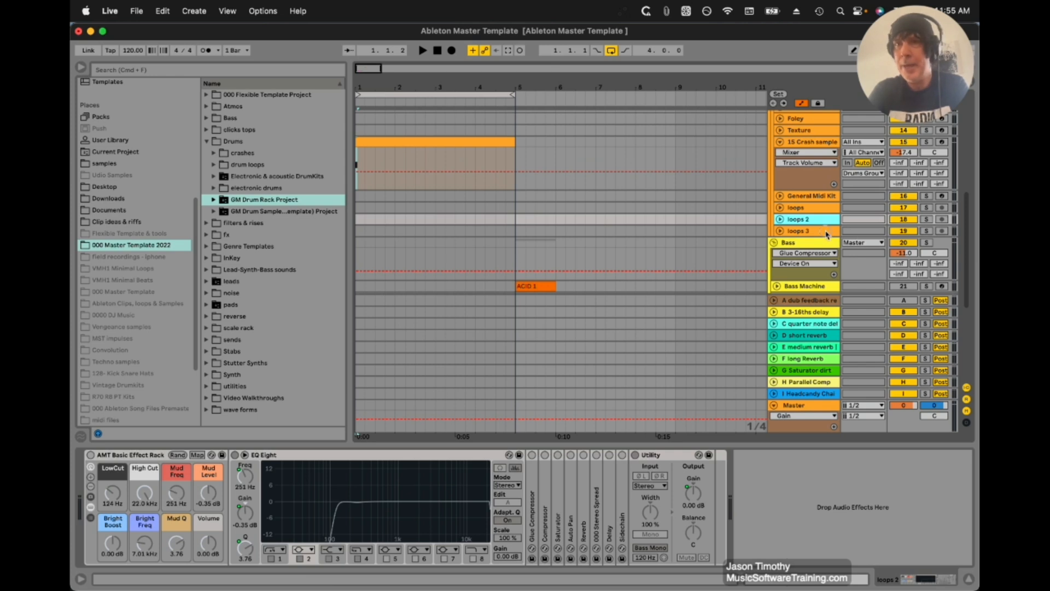
left_click(815, 209)
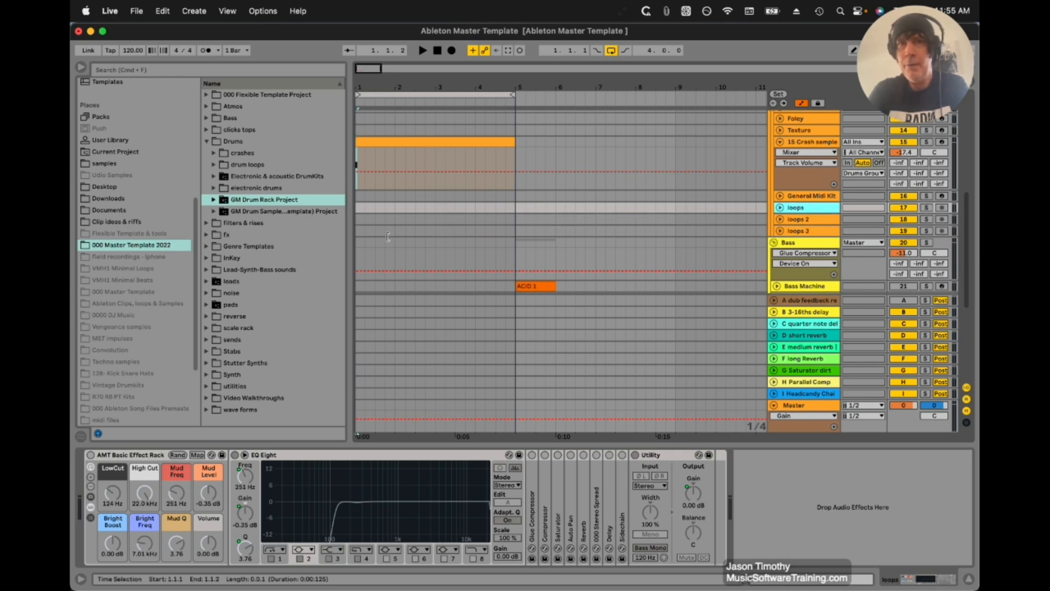
left_click(213, 165)
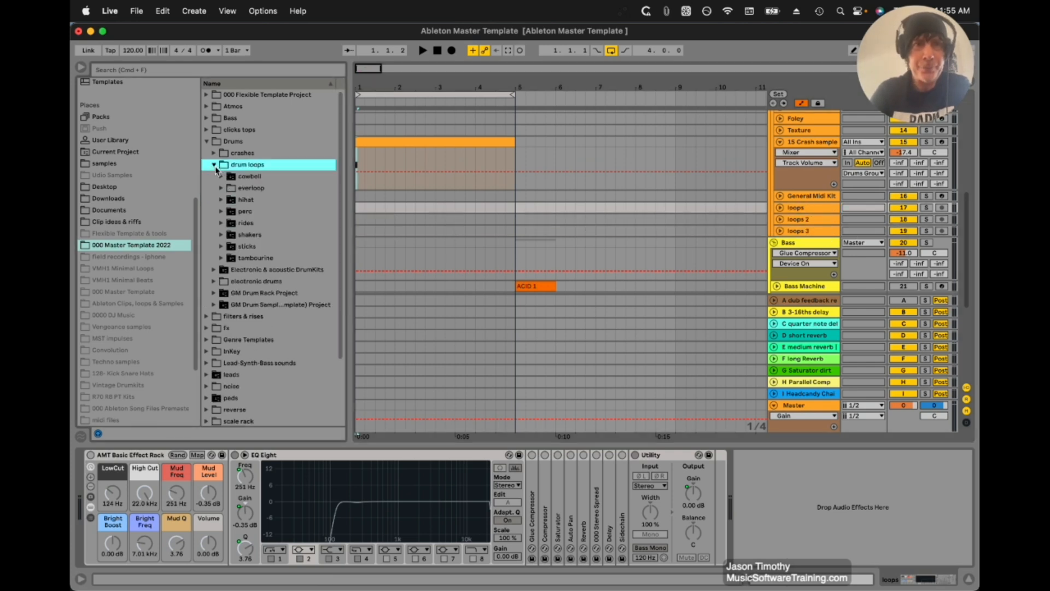
left_click(221, 176)
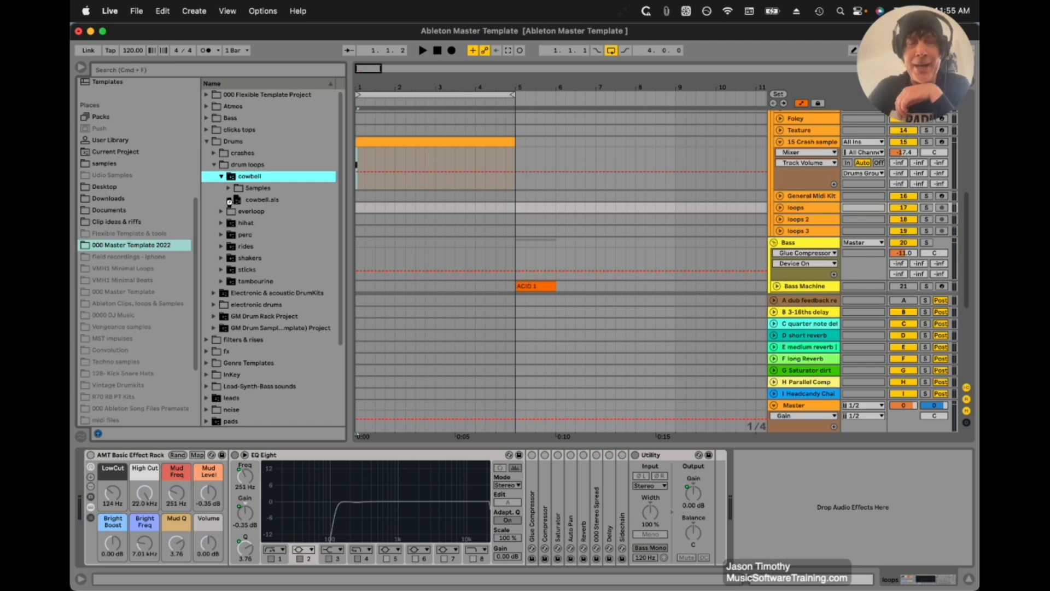
Expand cowbell.als and its cowbell track, preview the first two 5 1-Audio clips, and collapse the set.
left_click(229, 200)
left_click(237, 211)
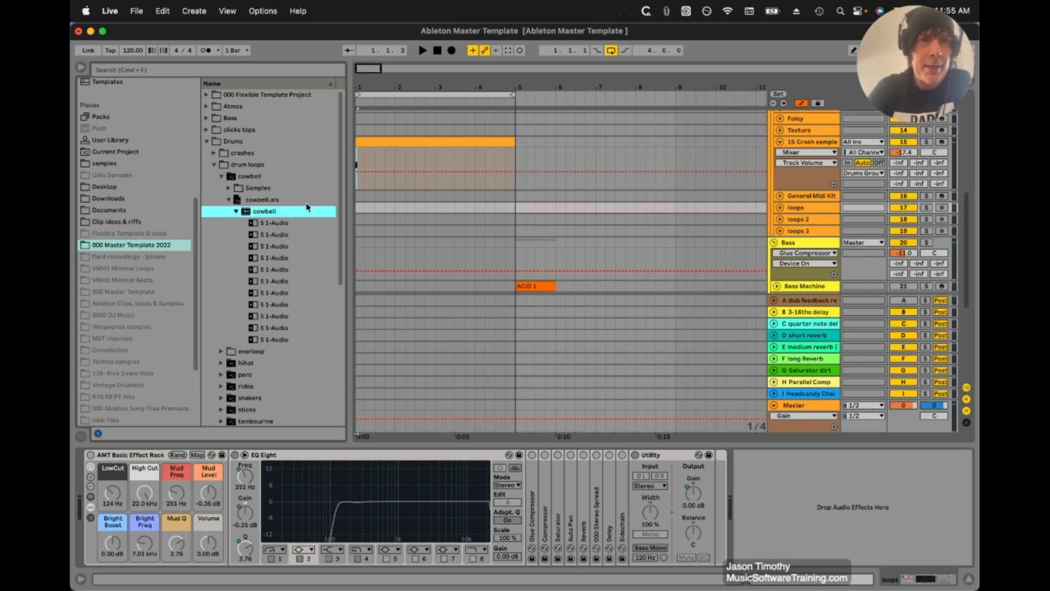
left_click(255, 224)
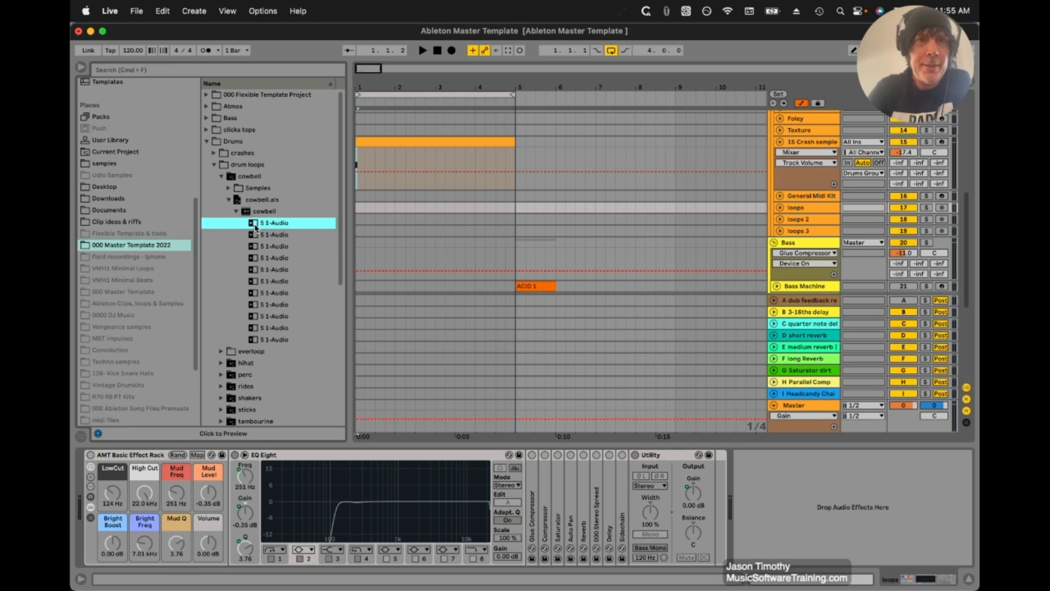
left_click(219, 435)
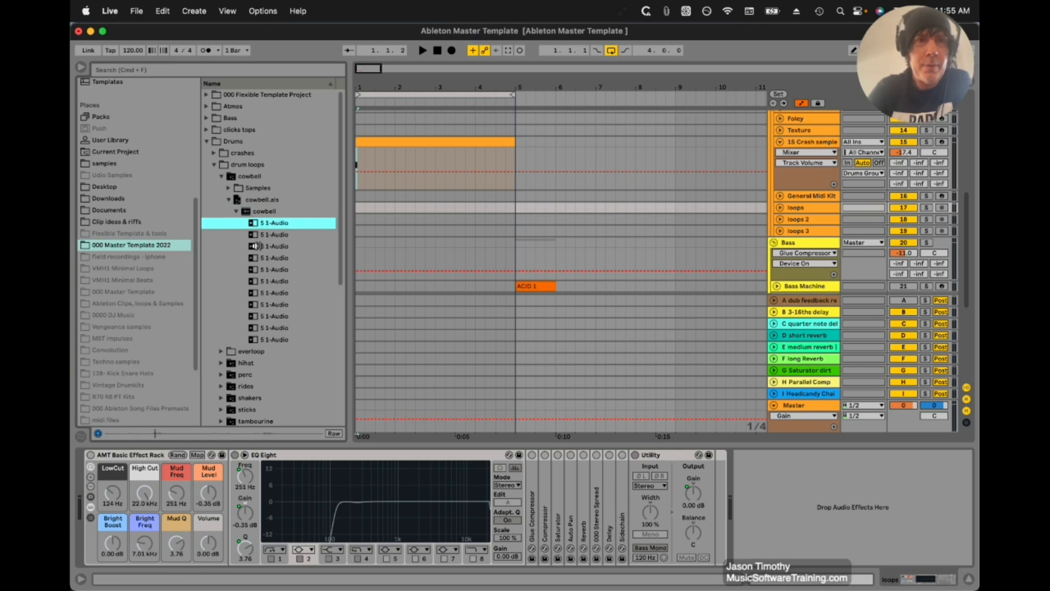
left_click(255, 237)
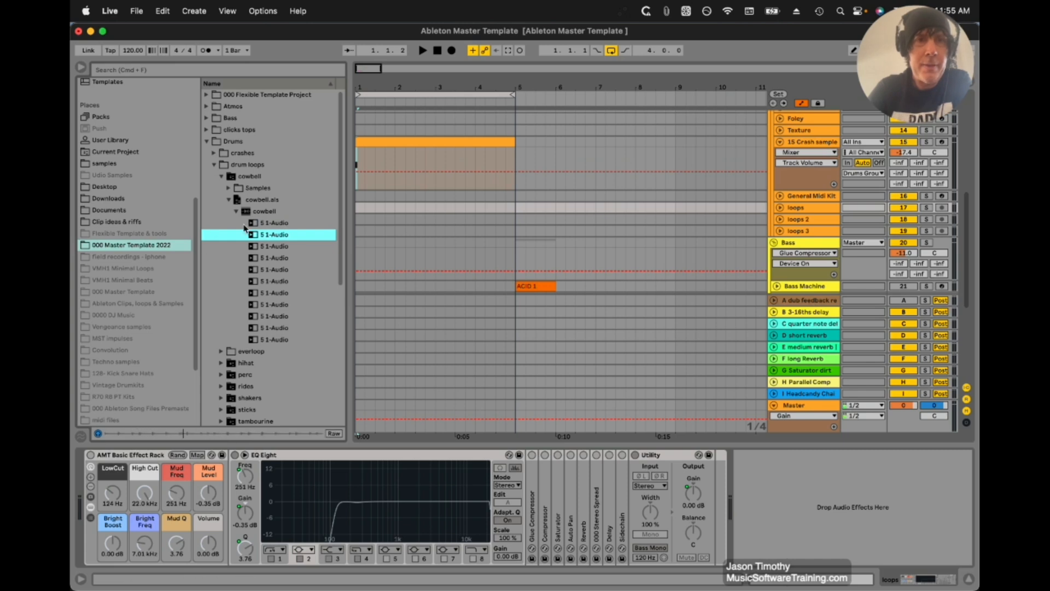
left_click(229, 201)
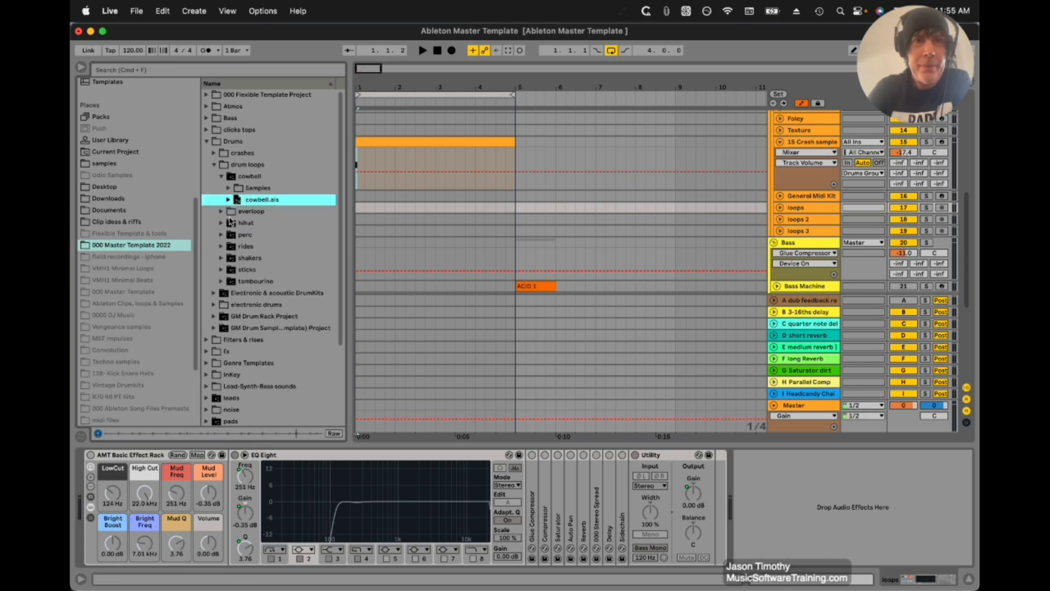
Expand hihat.als and its hihats track in the hihat folder, preview three of the 1 1-Audio clips, and collapse the folder.
left_click(221, 224)
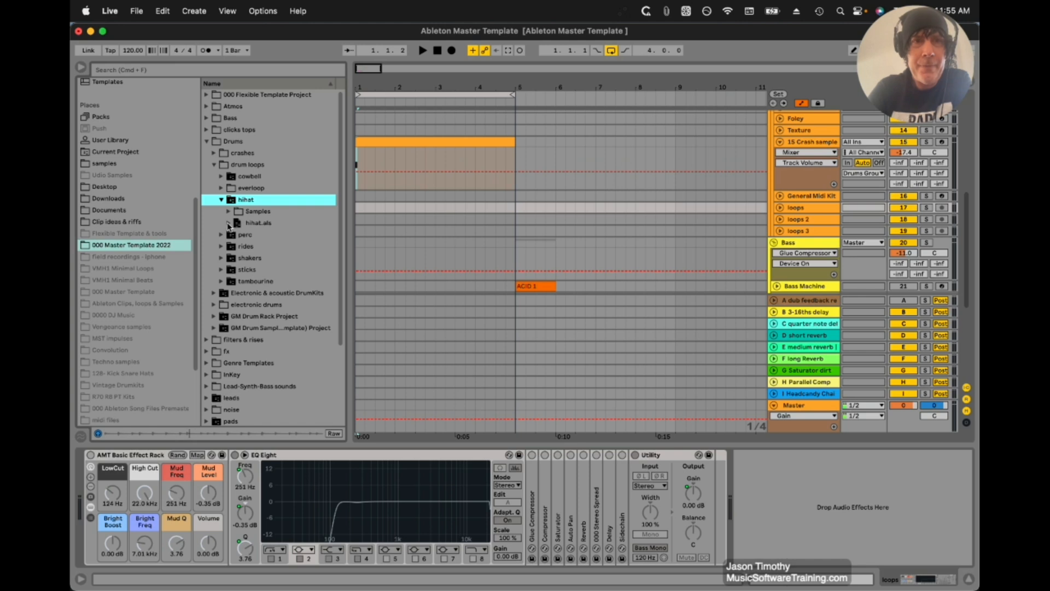
left_click(228, 224)
left_click(236, 234)
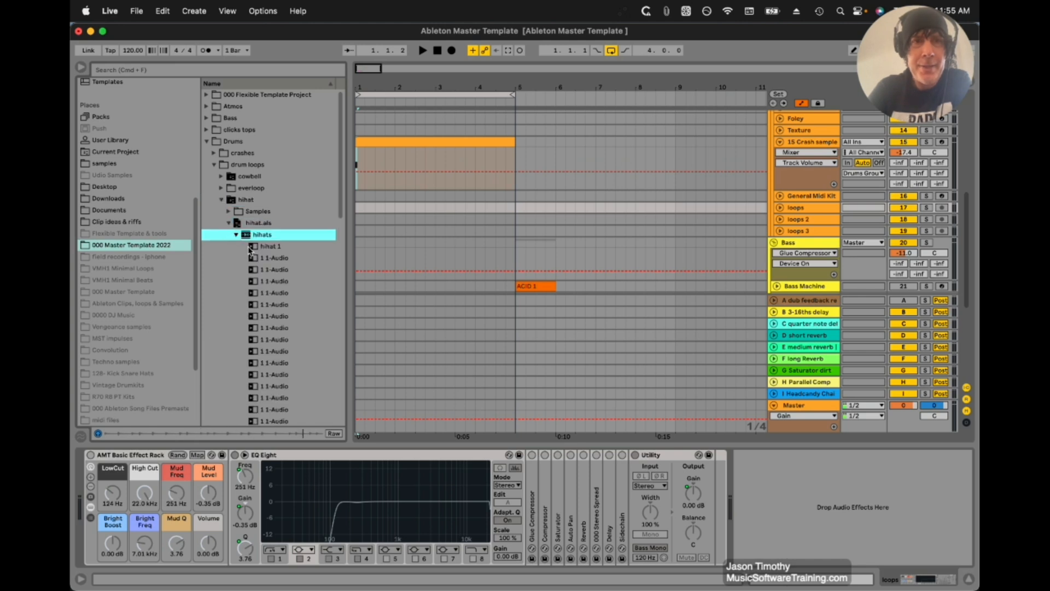
left_click(269, 258)
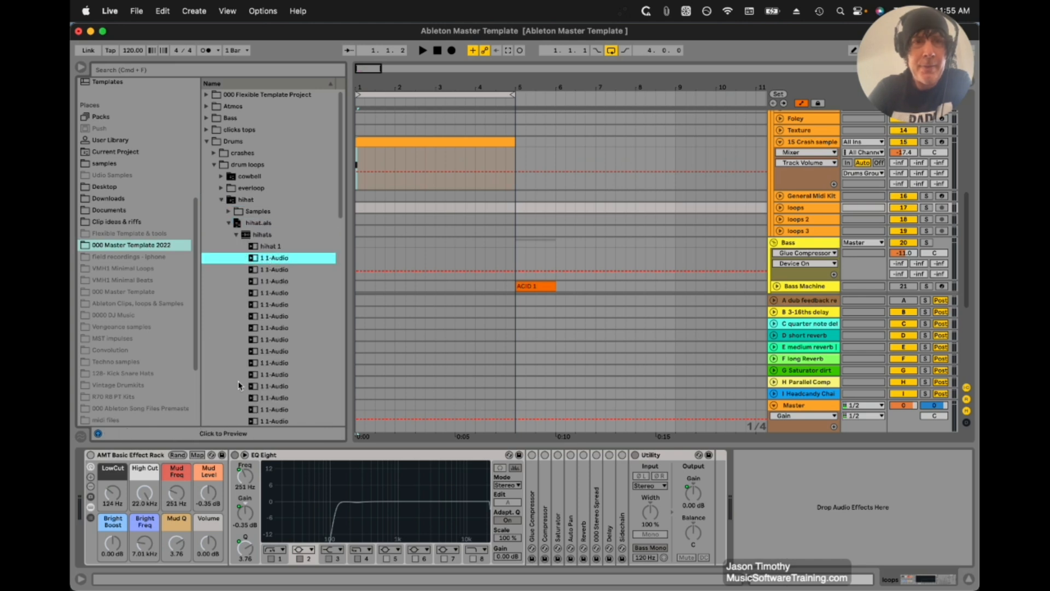
left_click(245, 436)
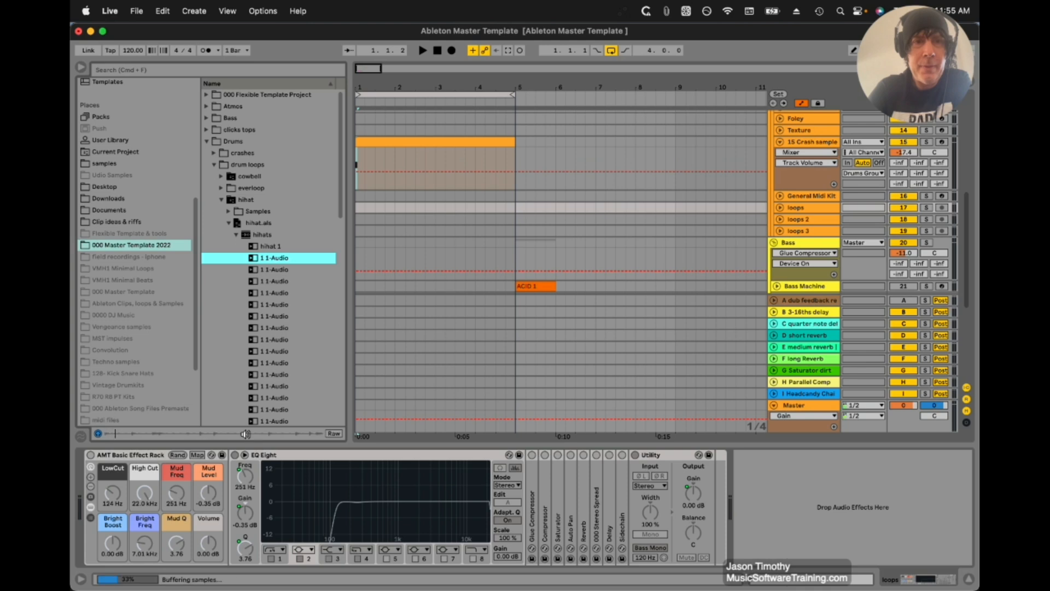
left_click(256, 271)
left_click(241, 438)
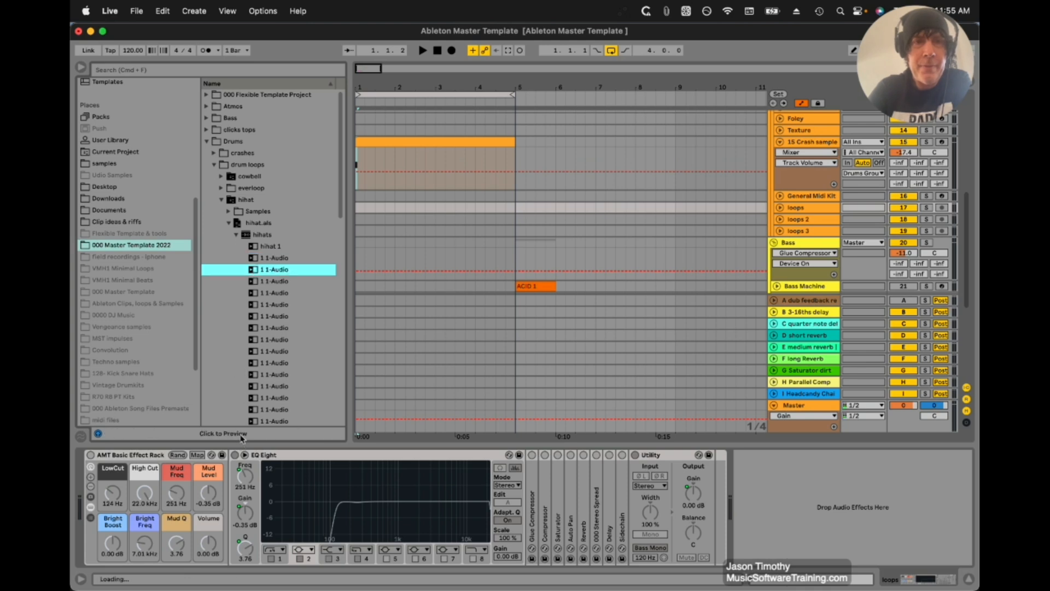
left_click(255, 294)
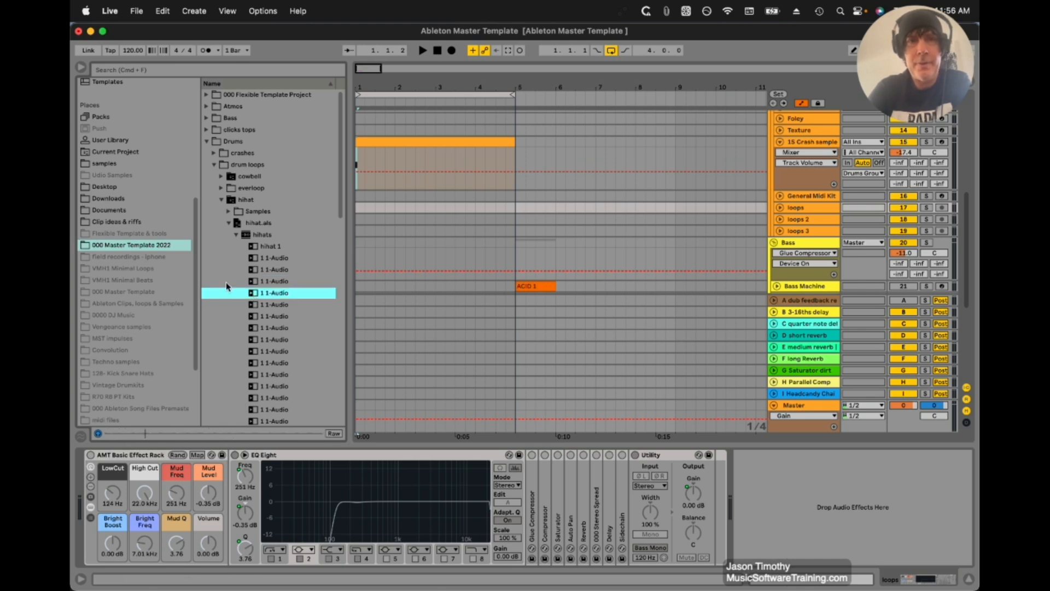
left_click(229, 225)
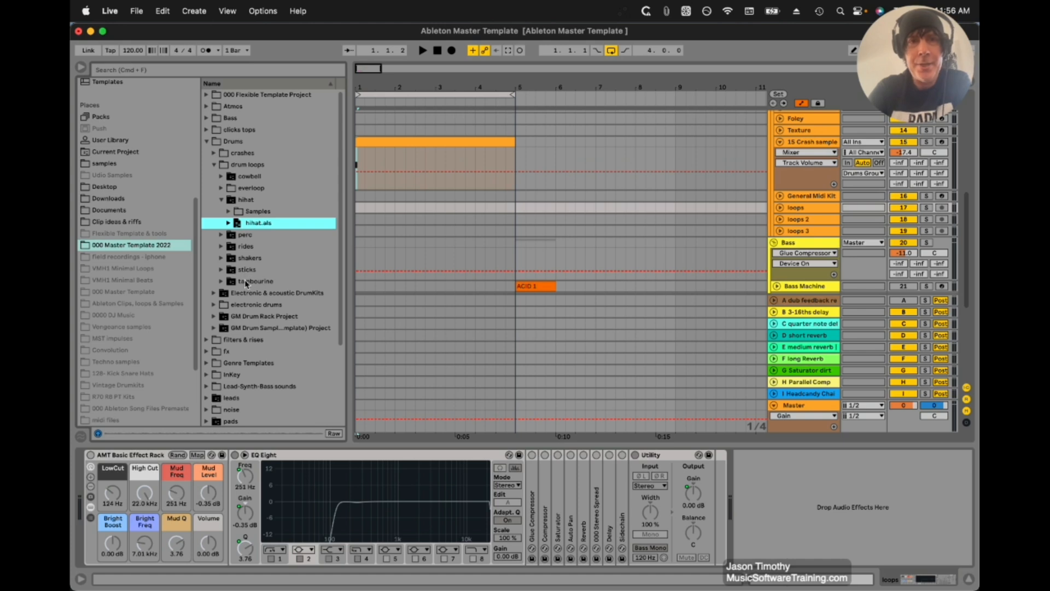
left_click(221, 200)
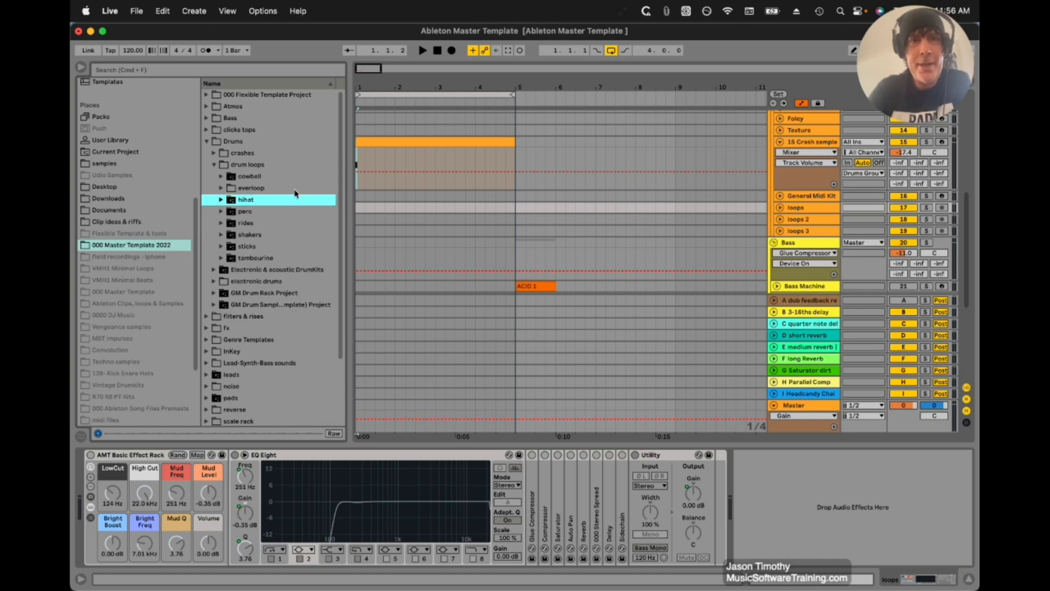
Expand the everloop folder's bass subfolder and preview its first four loops, from Loop2 - 84 bass.wav to Loop15 - 125 bass.wav.
left_click(221, 189)
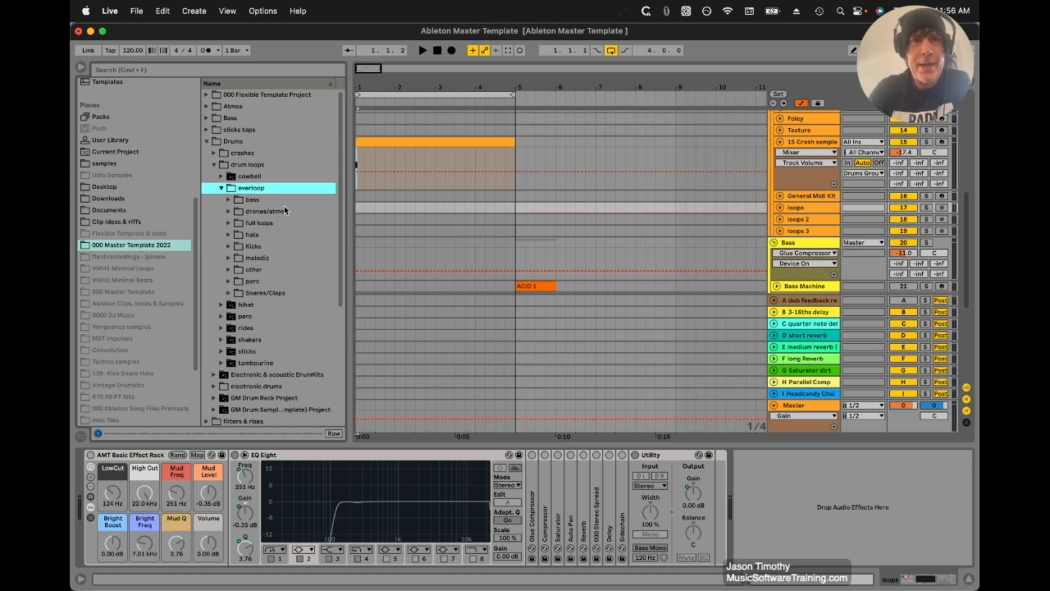
left_click(228, 200)
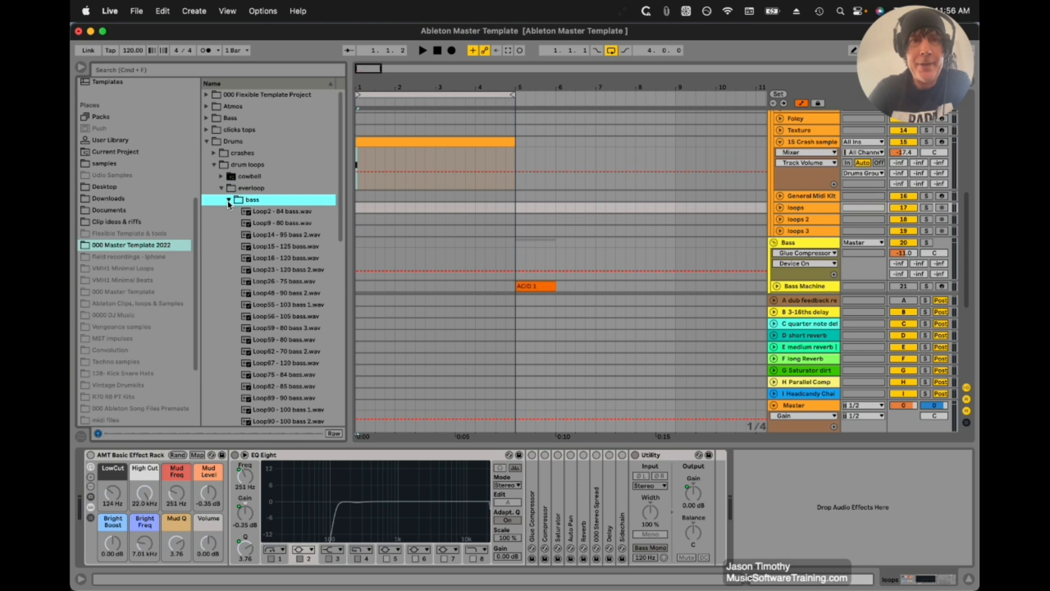
left_click(258, 211)
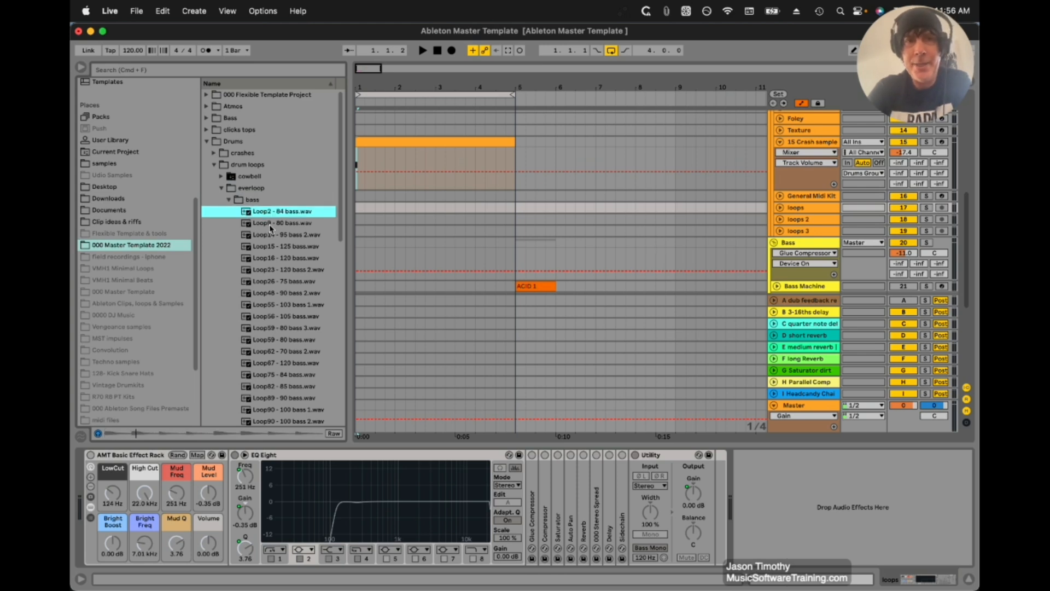
left_click(269, 223)
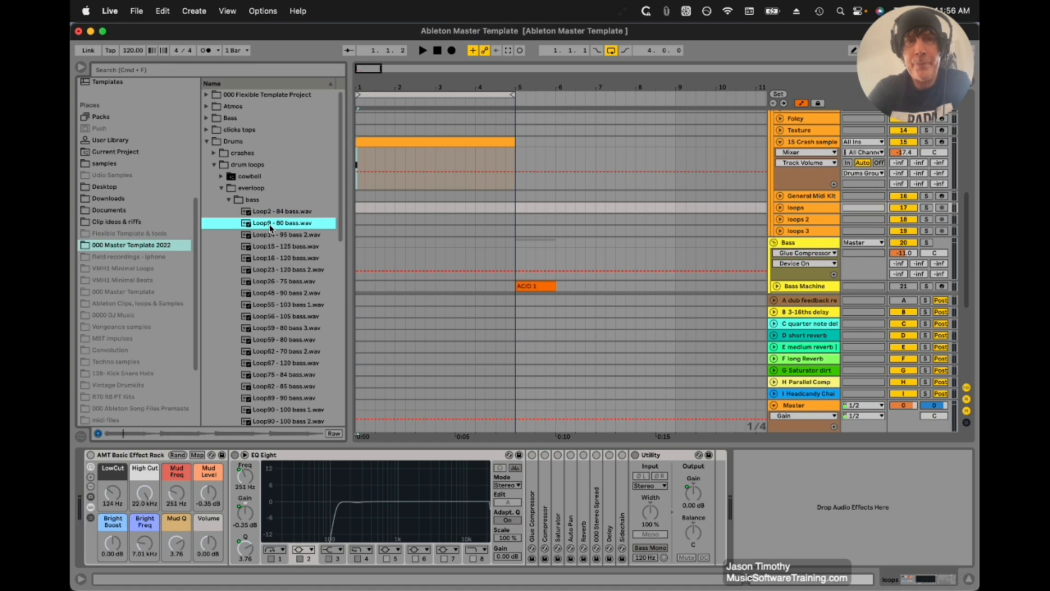
left_click(270, 238)
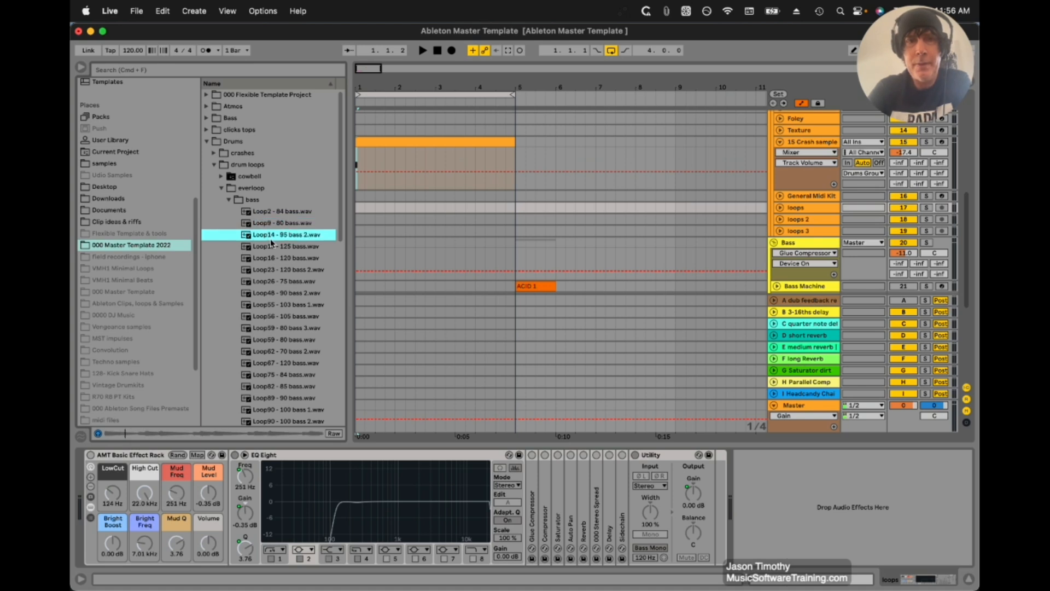
left_click(272, 248)
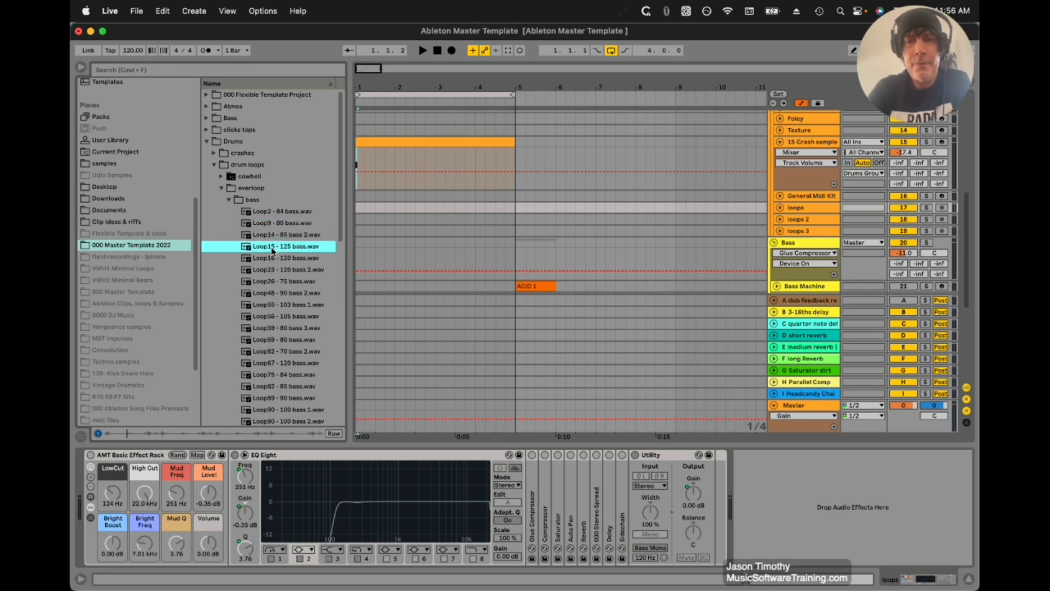
Preview the bass loops in order from Loop16 - 120 bass.wav to Loop59 - 80 bass 3.wav, and collapse the bass folder.
key("Down")
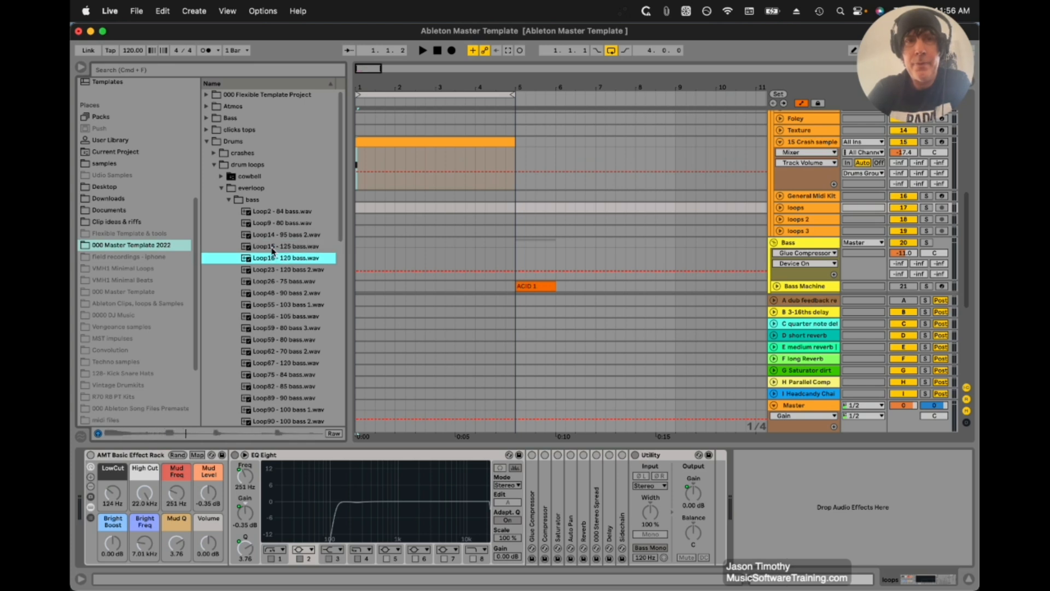
key("Down")
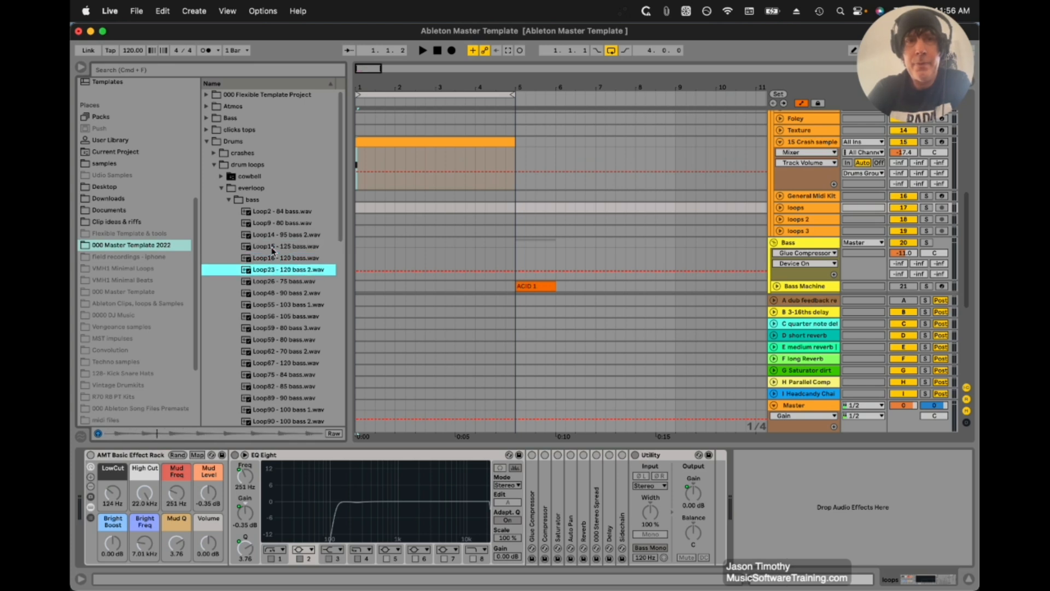
key("Down")
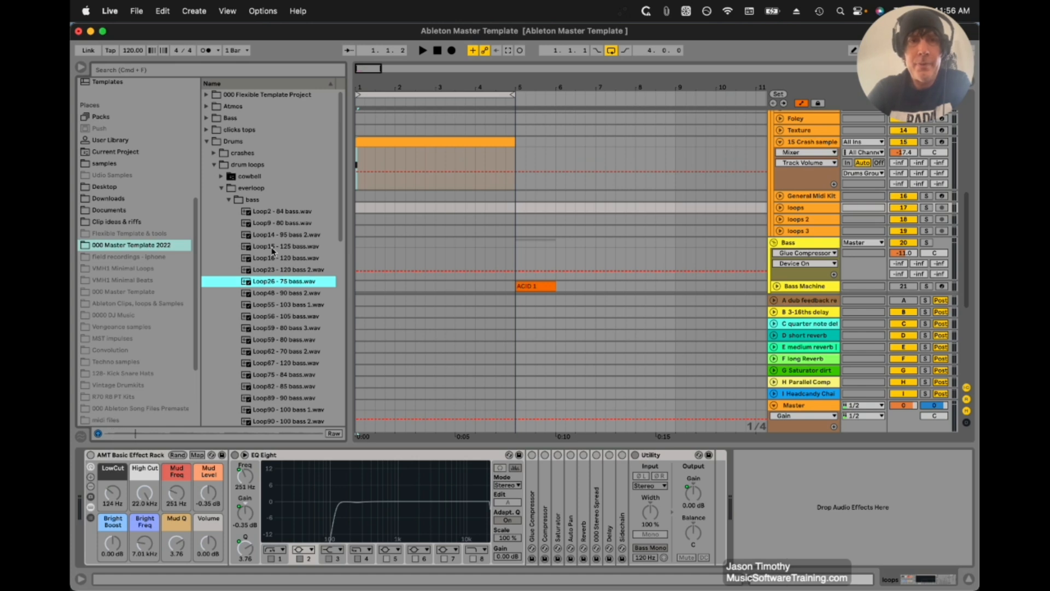
key("Down")
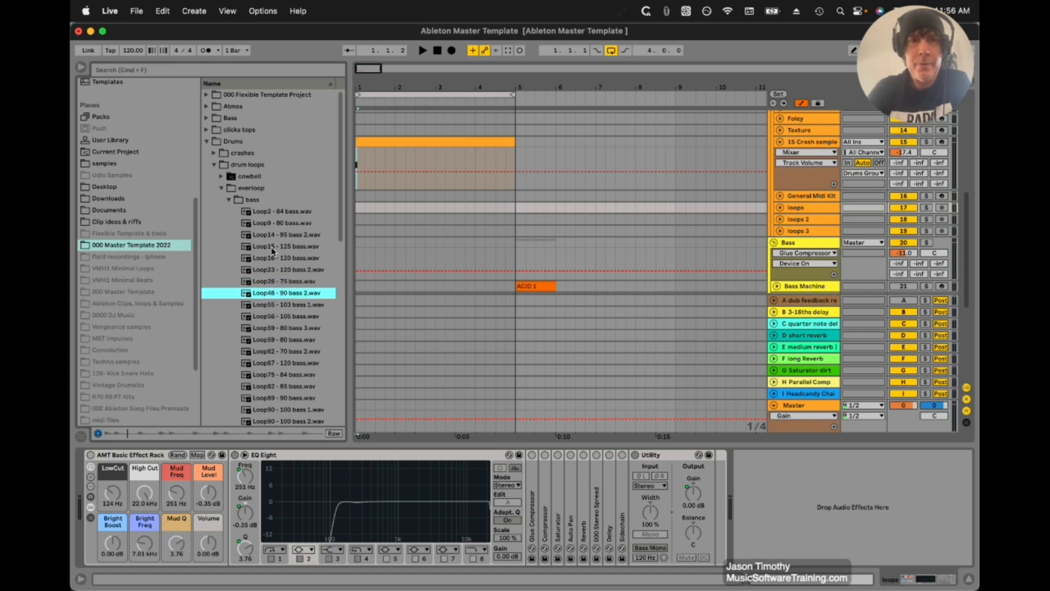
key("Down")
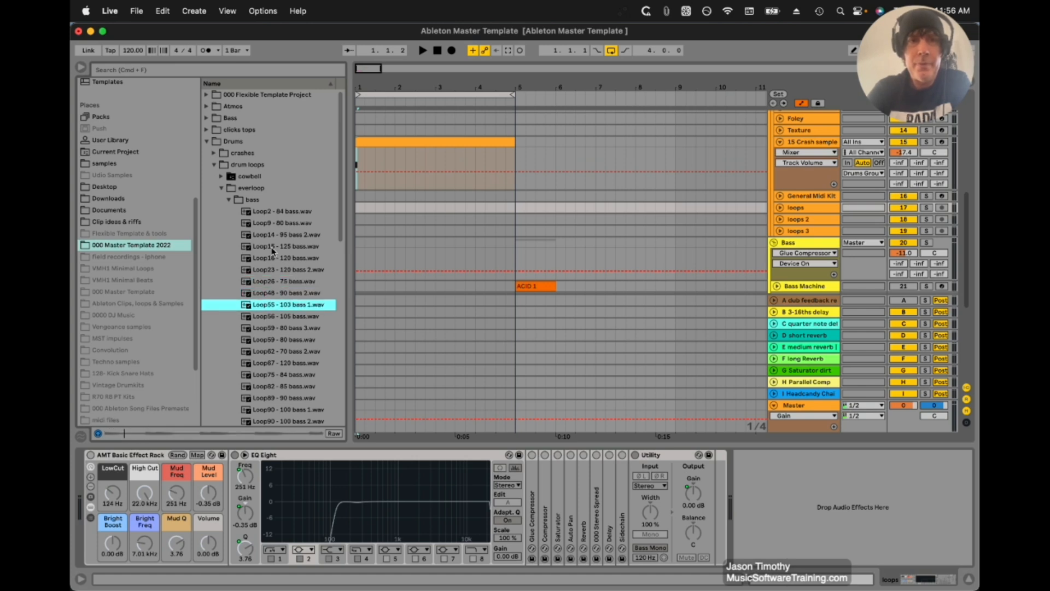
key("Down")
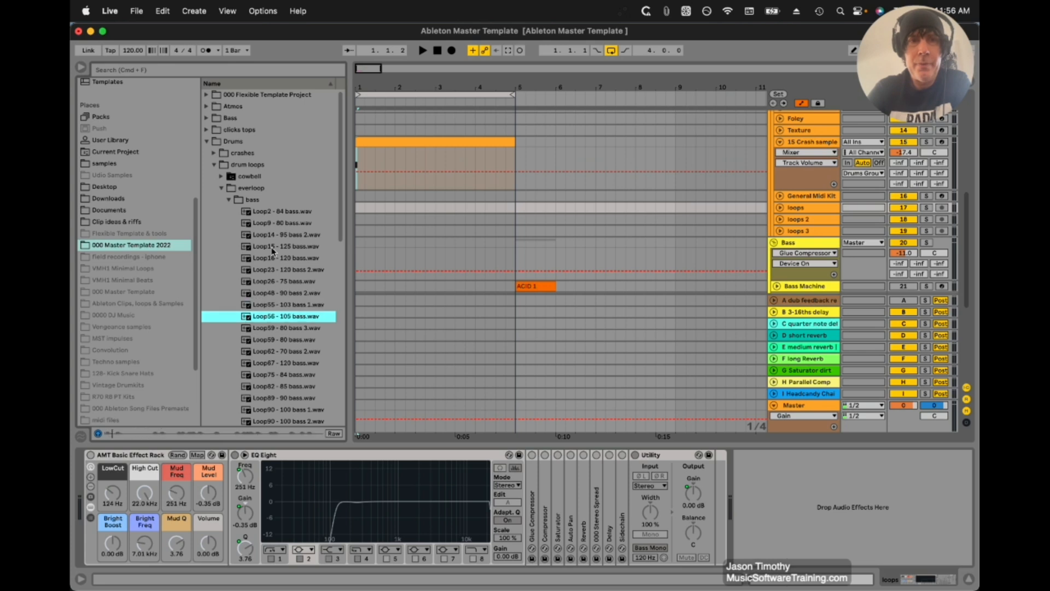
key("Down")
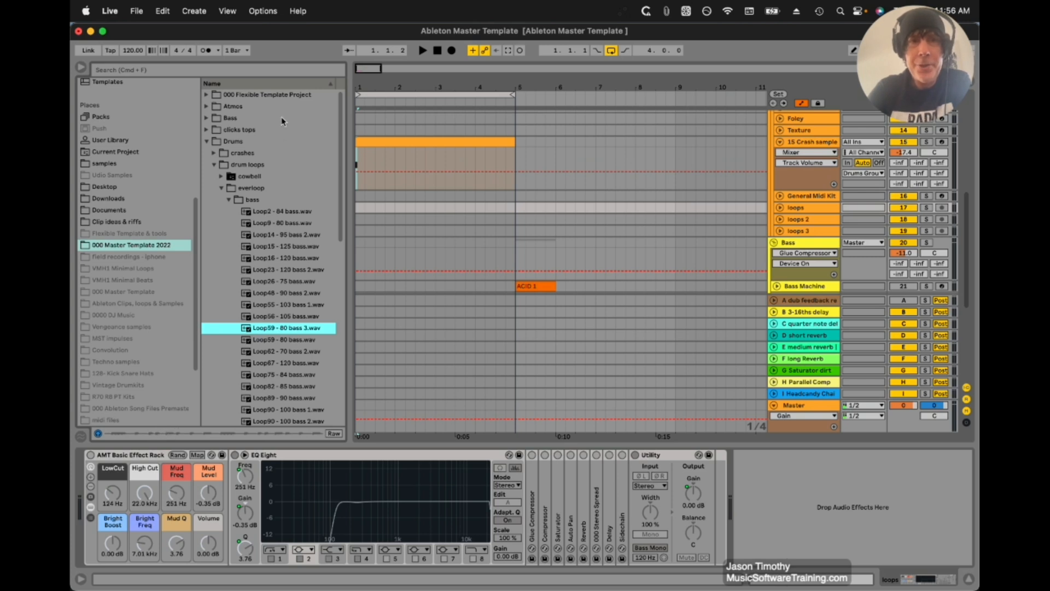
left_click(227, 200)
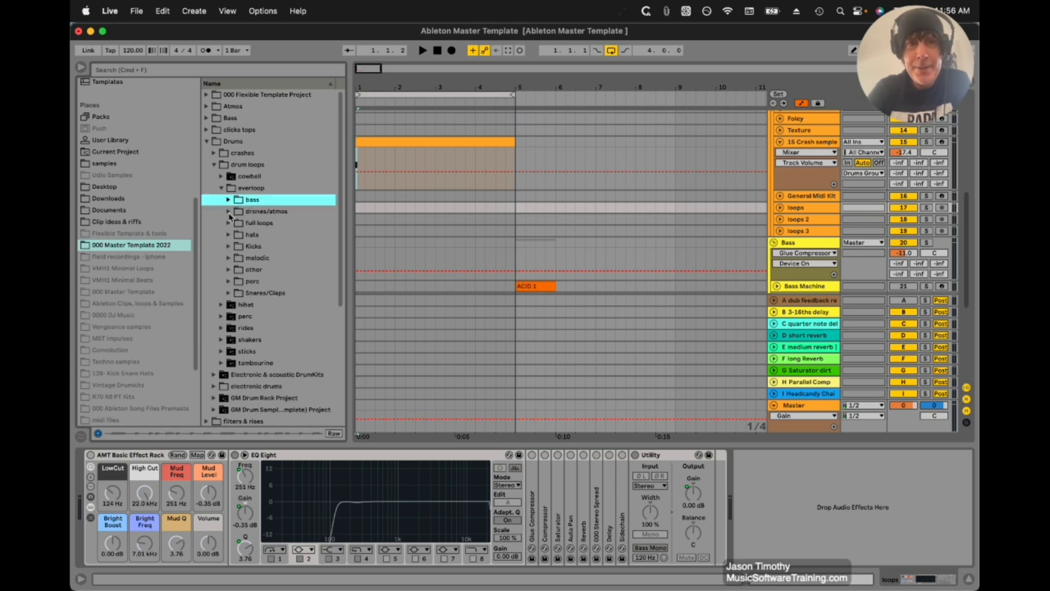
Expand the drones/atmos folder and preview its first five loops, from Loop4 - 124 drone 2.wav to Loop15 - 125 drone 2.wav.
left_click(228, 212)
left_click(280, 224)
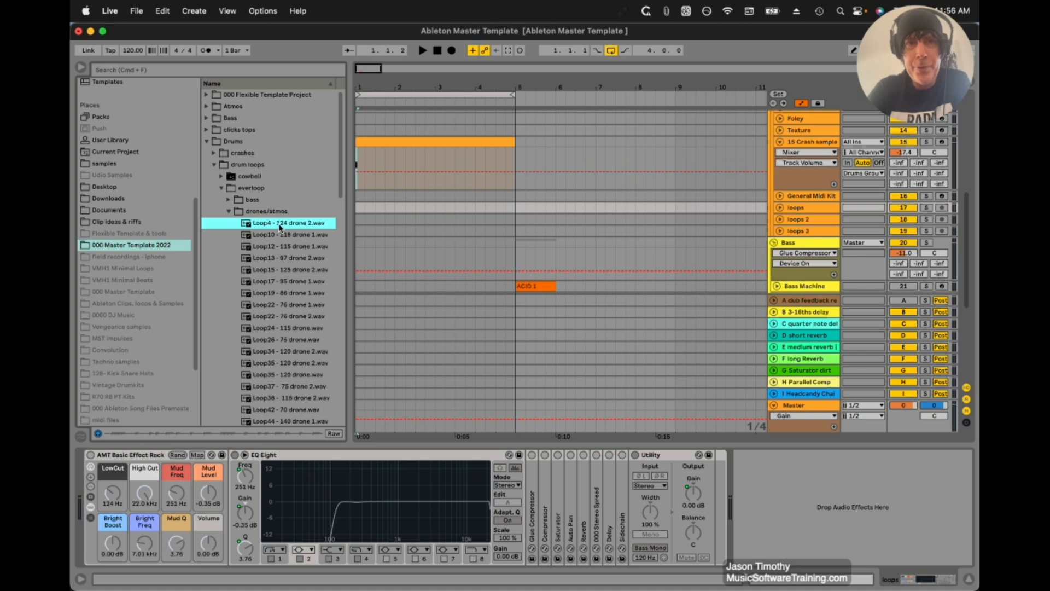
left_click(283, 235)
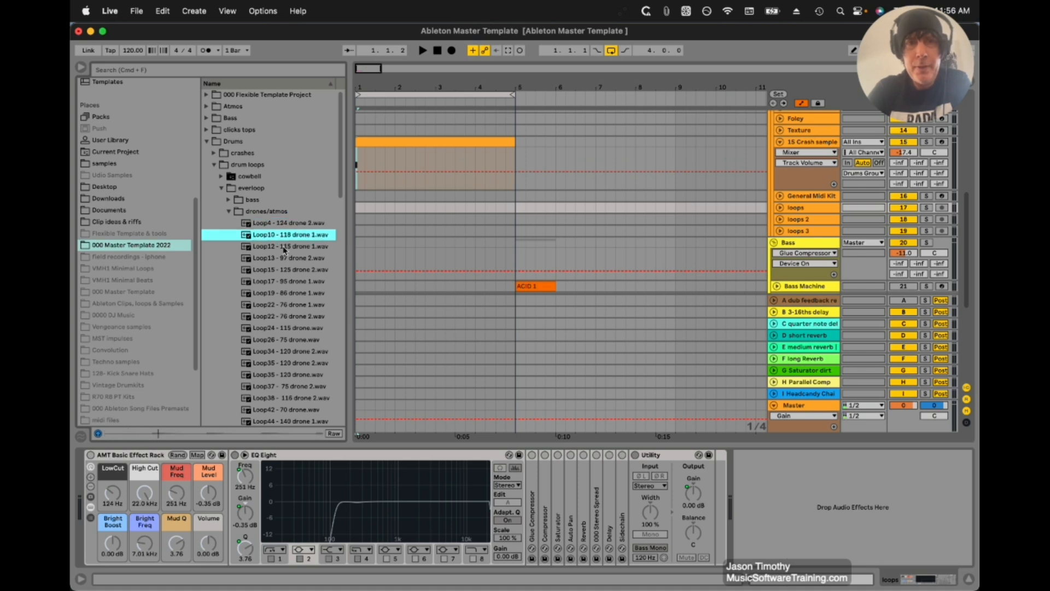
left_click(284, 247)
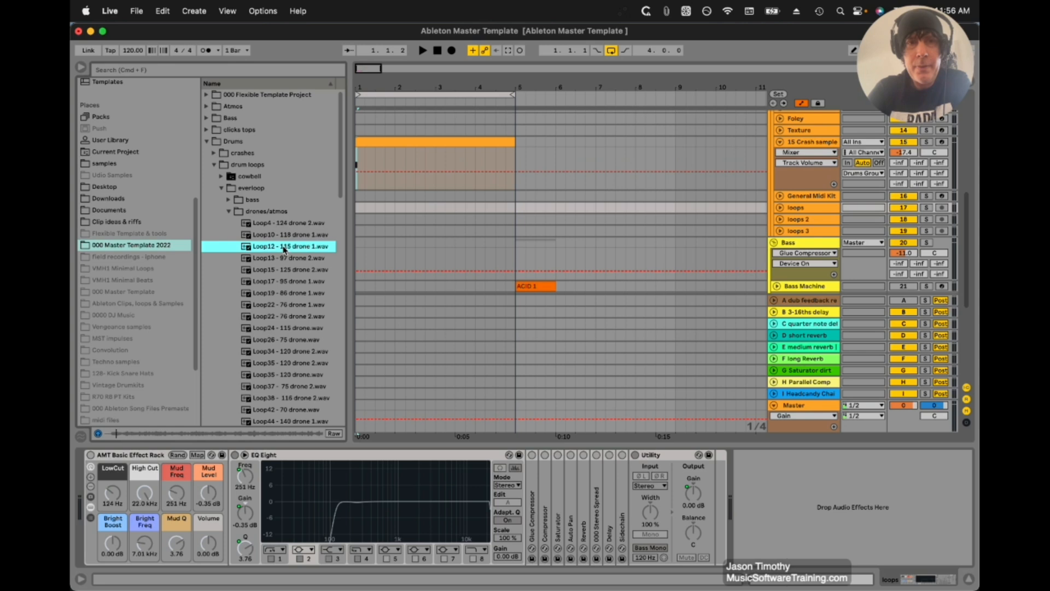
left_click(283, 262)
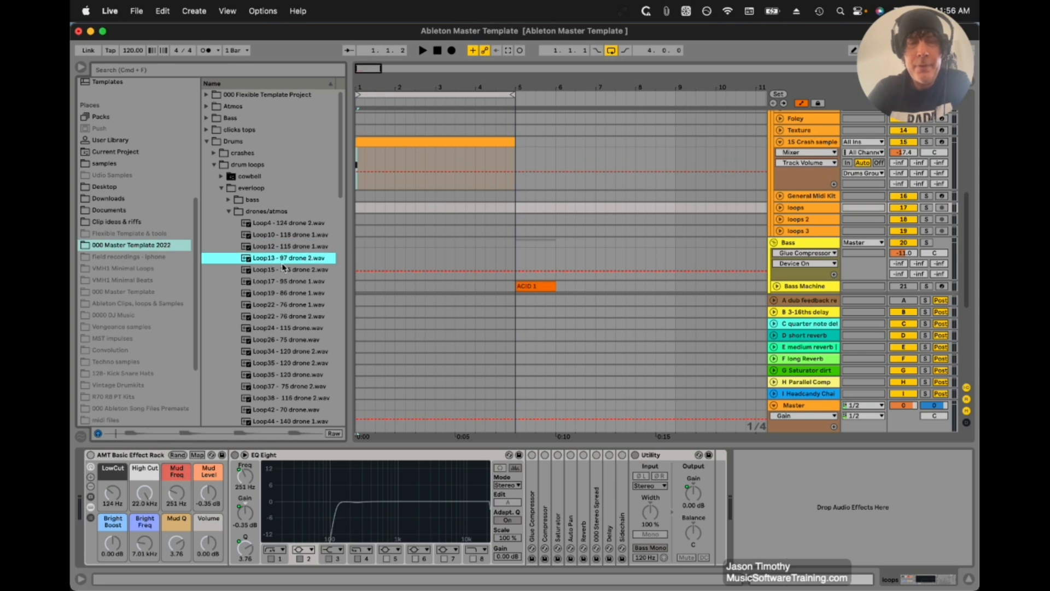
left_click(283, 271)
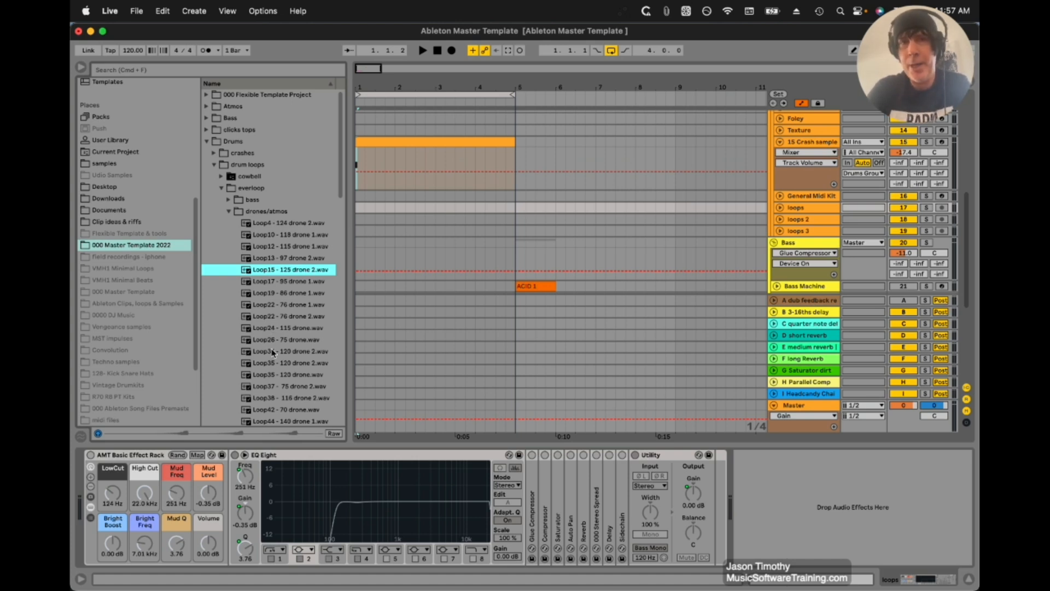
Browse to the end of the drones/atmos folder and preview Loop94 - 84 drone 2.wav.
scroll(272, 352, "down", 1)
scroll(272, 351, "down", 20)
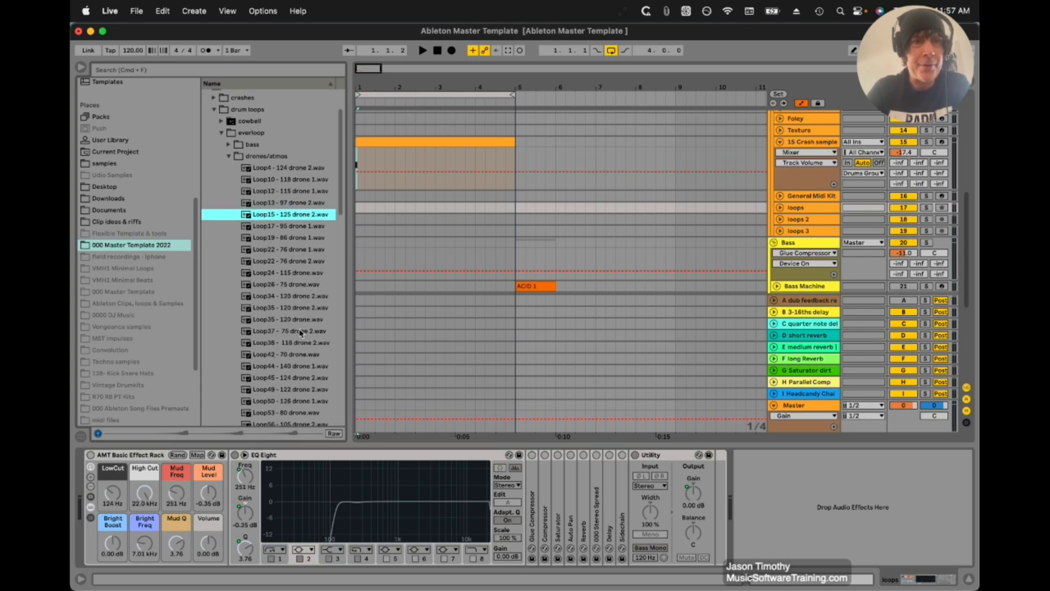
scroll(268, 356, "down", 13)
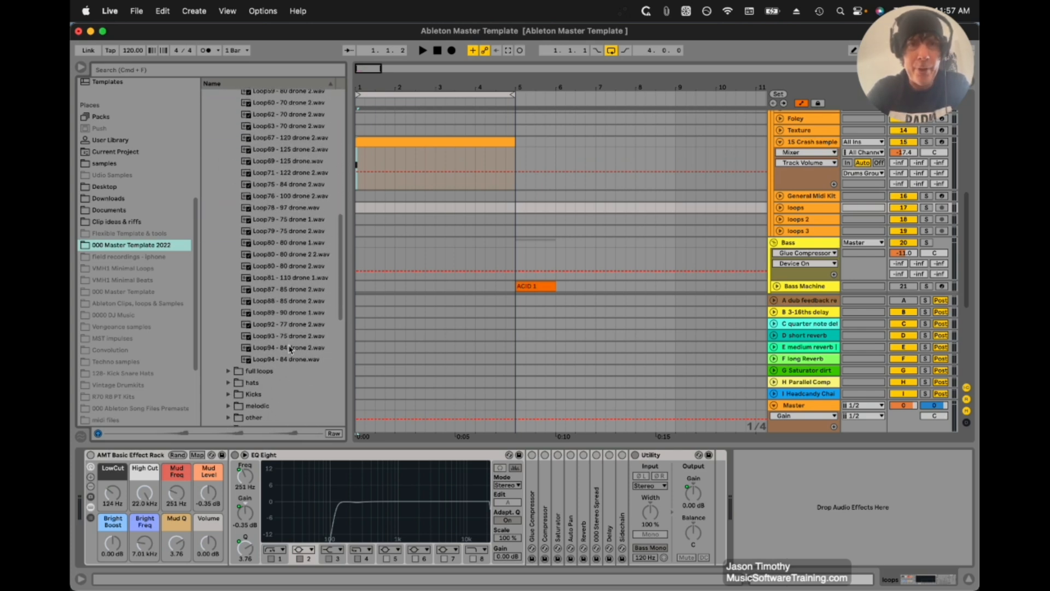
left_click(291, 349)
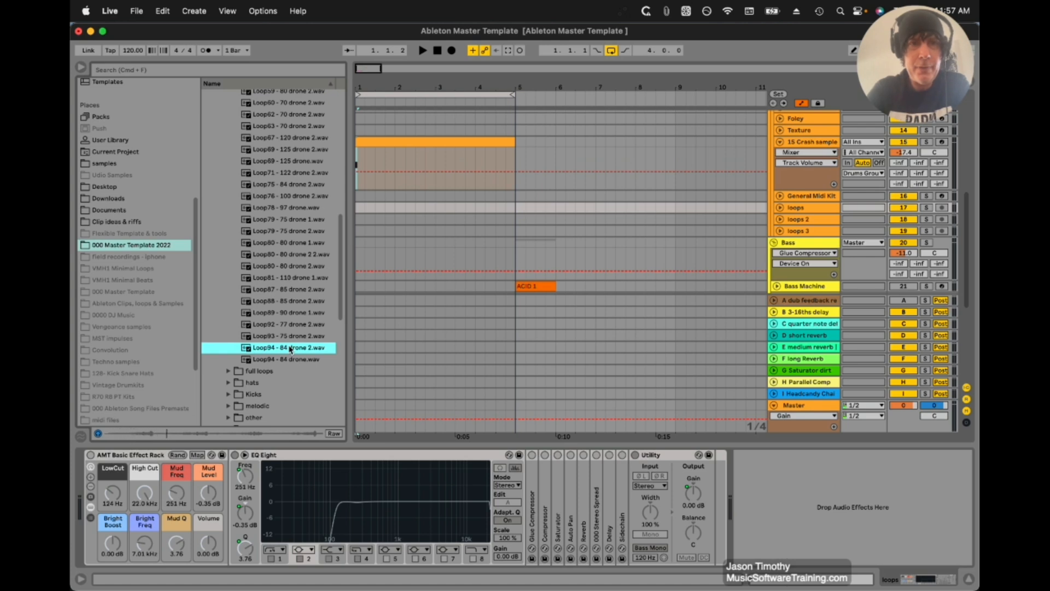
Preview Loop93 - 75 drone 2.wav and collapse the drones/atmos folder.
left_click(291, 338)
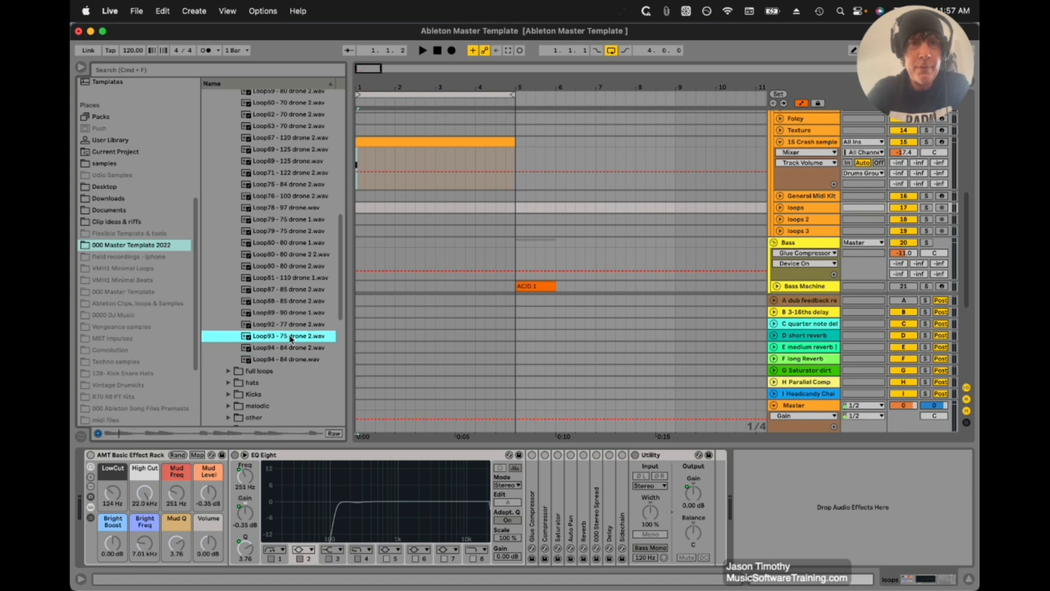
key("Left")
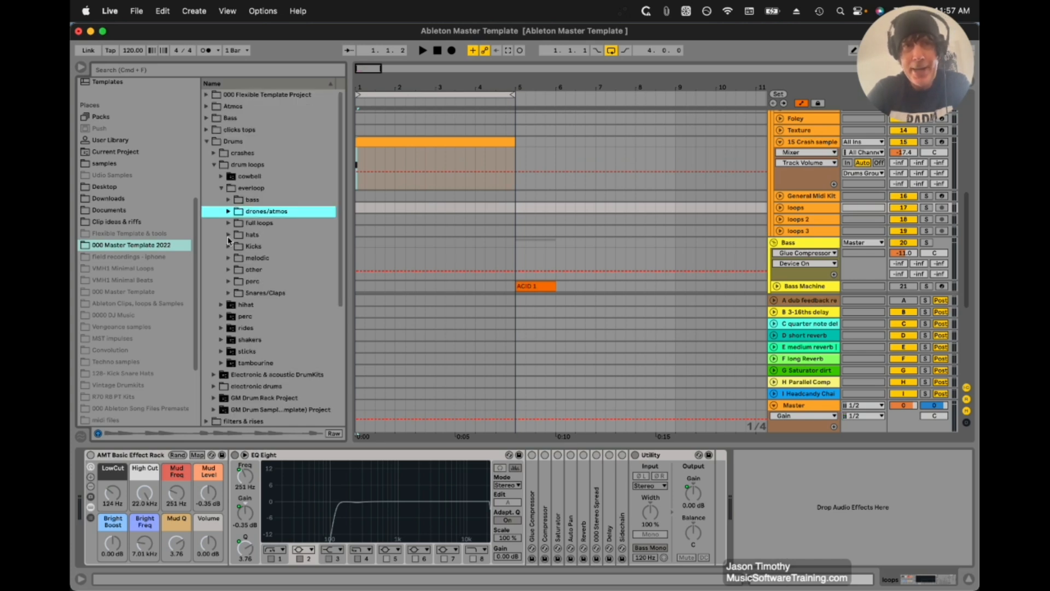
Preview the first four loops of the Kicks folder, from Loop1 - 125 kick 2.wav to Loop3 - 97 Kick.wav, and collapse the folder.
left_click(228, 246)
left_click(273, 262)
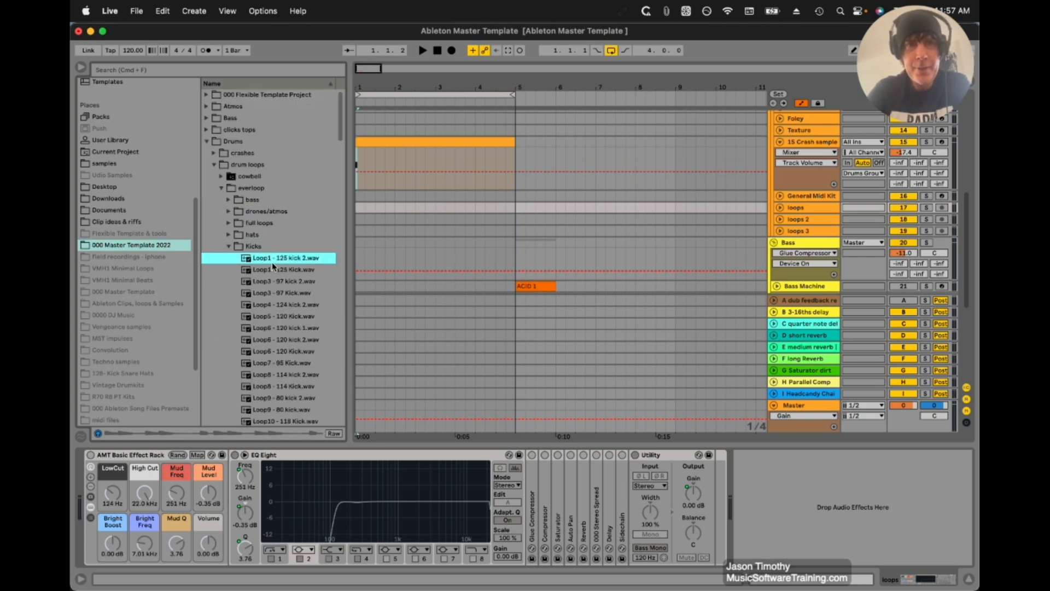
left_click(282, 270)
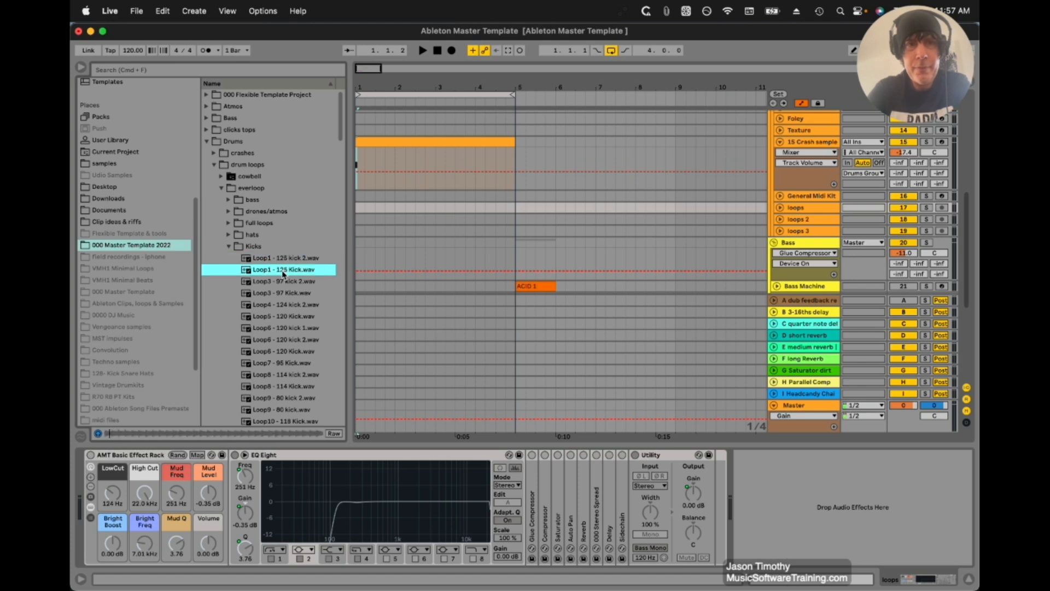
left_click(282, 282)
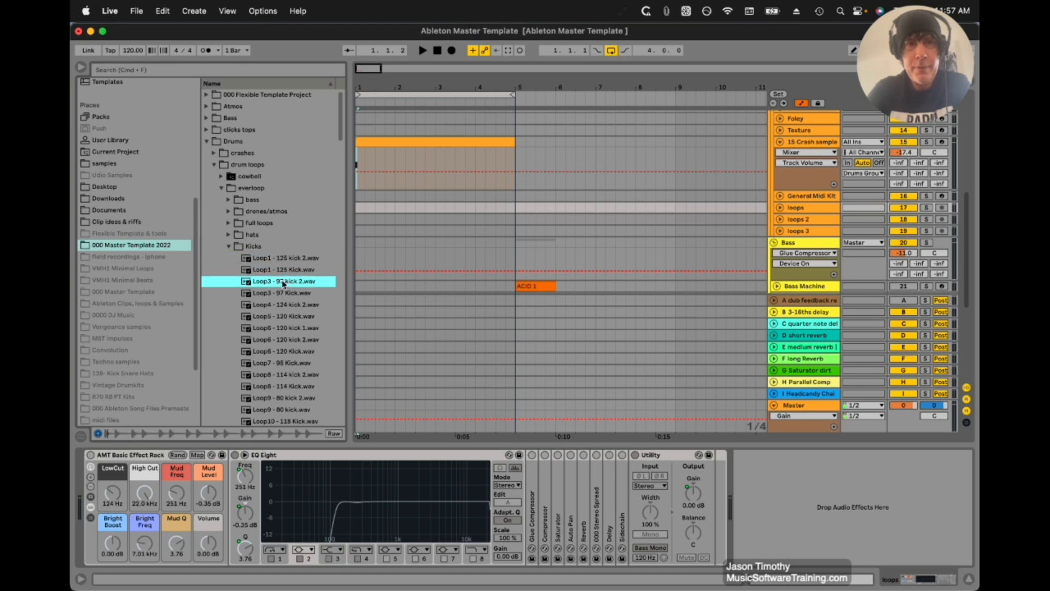
left_click(283, 293)
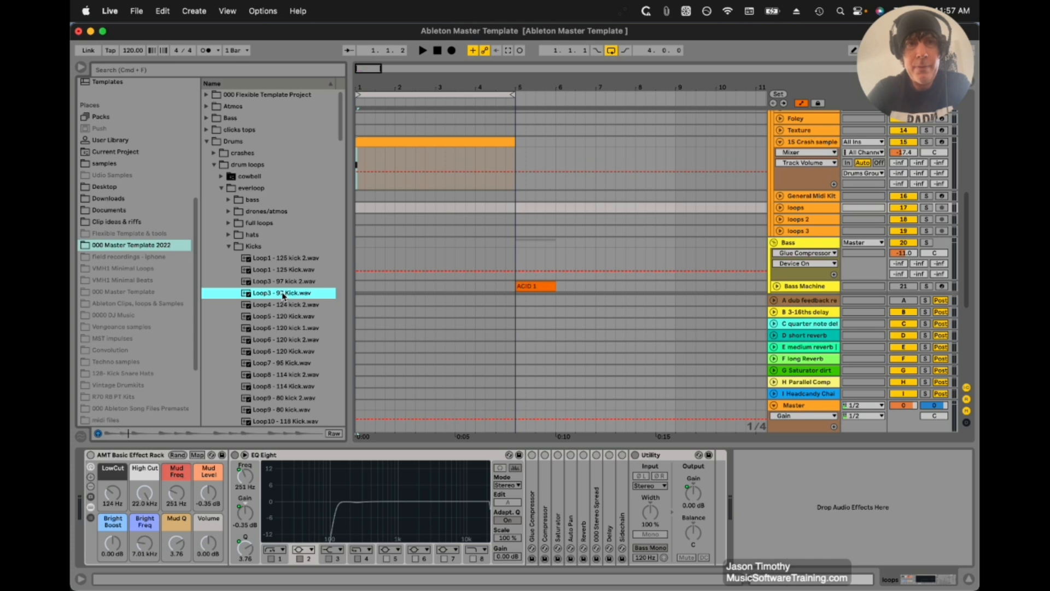
left_click(228, 247)
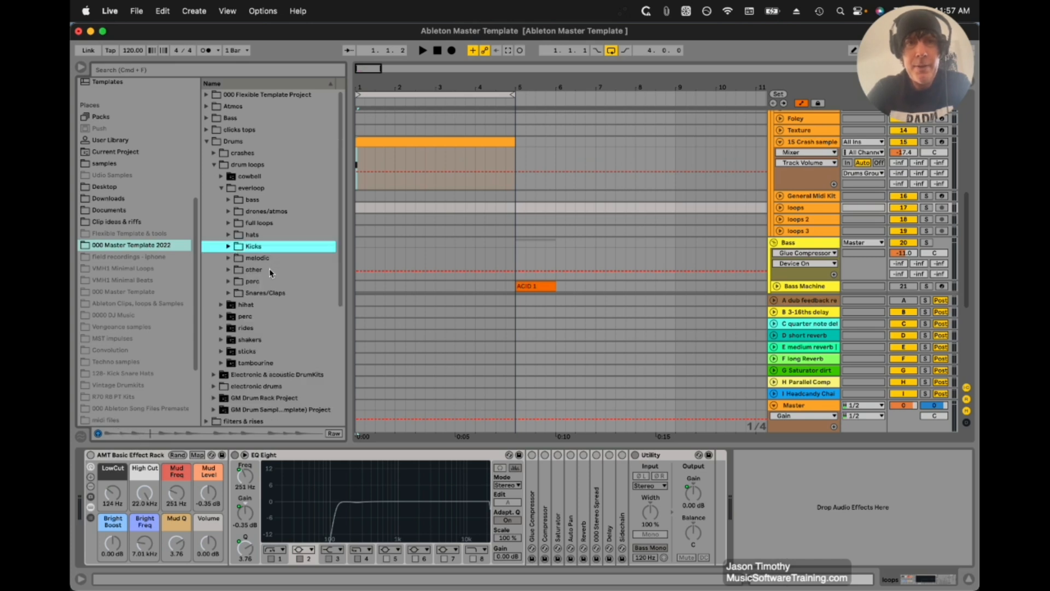
Preview the melodic folder's loops in order from the first Loop23 file to Loop39, and collapse the folder.
left_click(228, 259)
left_click(283, 308)
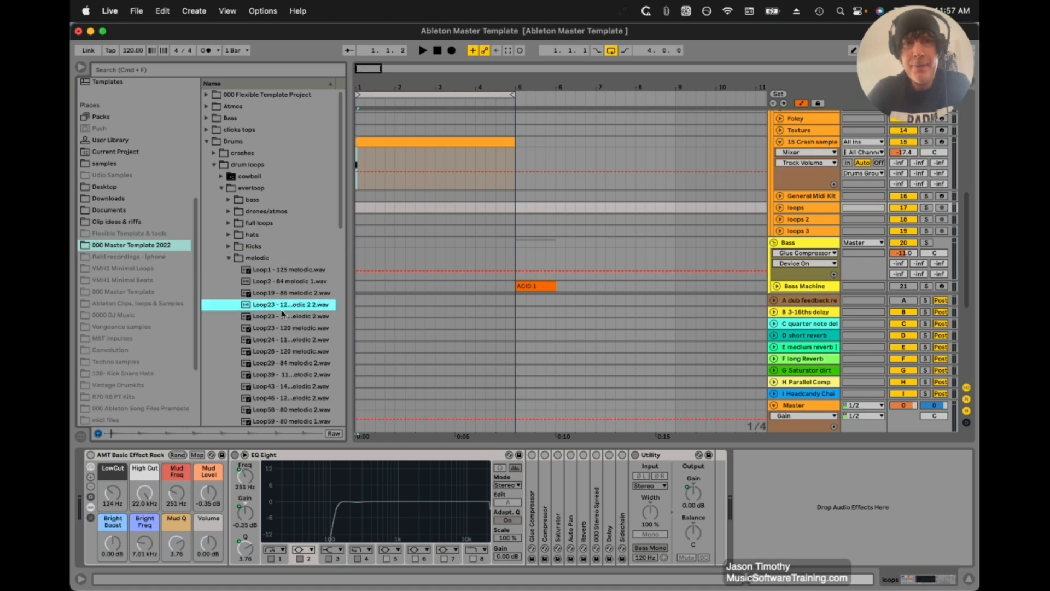
left_click(282, 318)
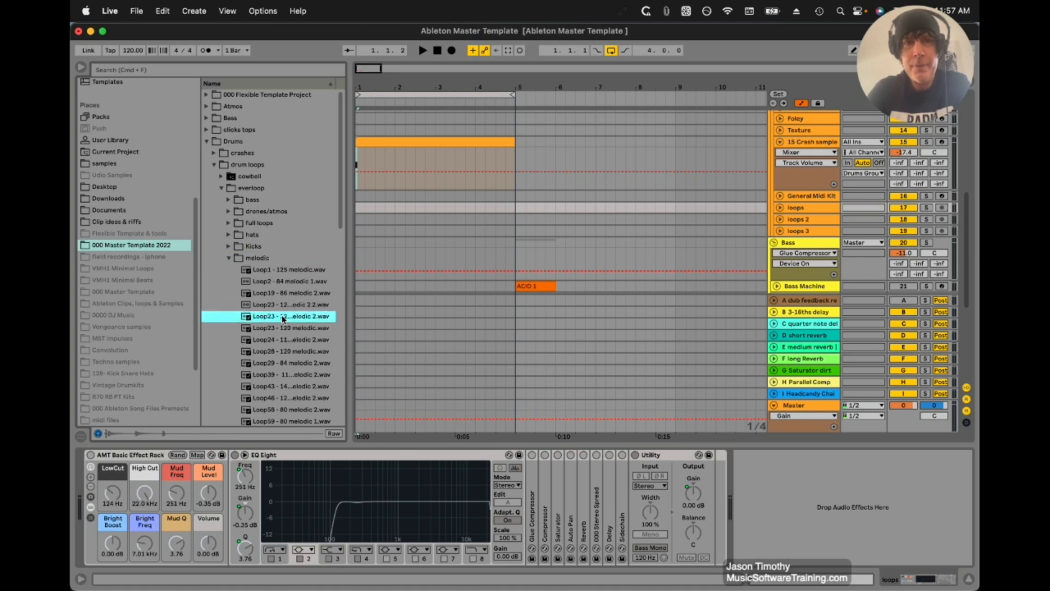
key("Down")
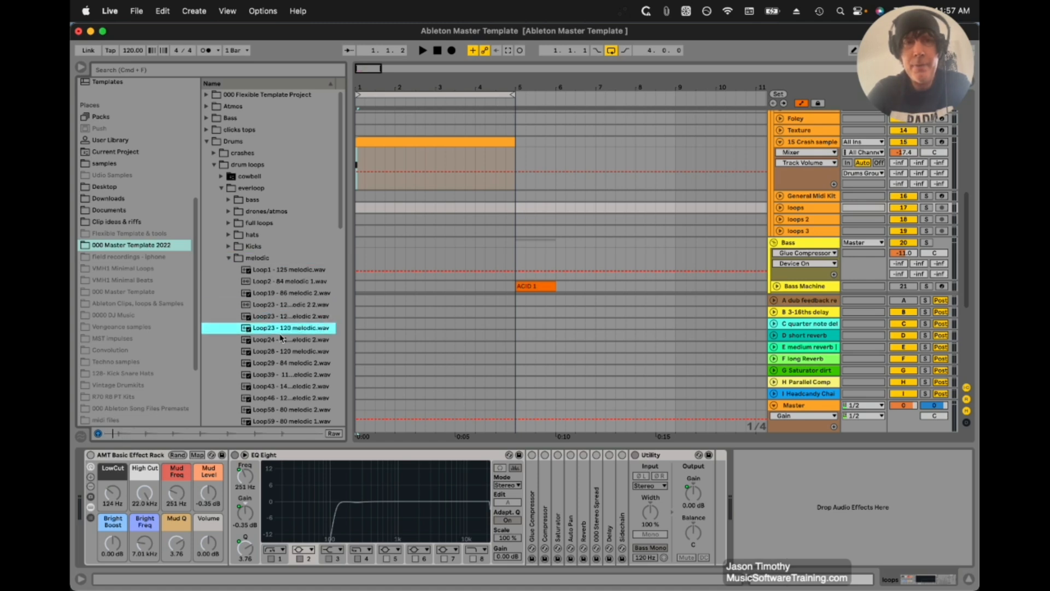
left_click(281, 340)
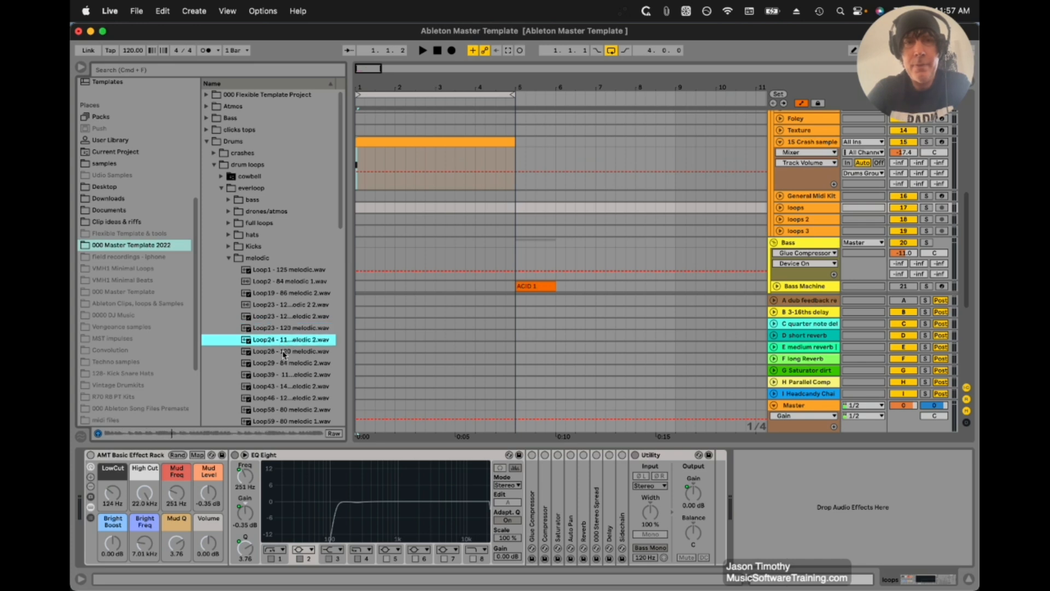
left_click(283, 352)
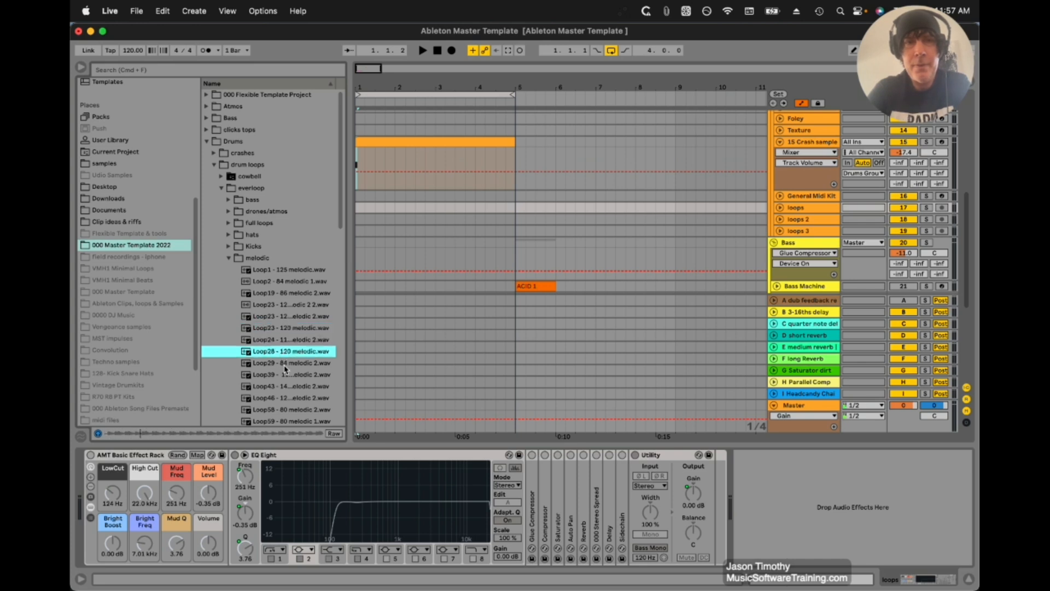
left_click(285, 366)
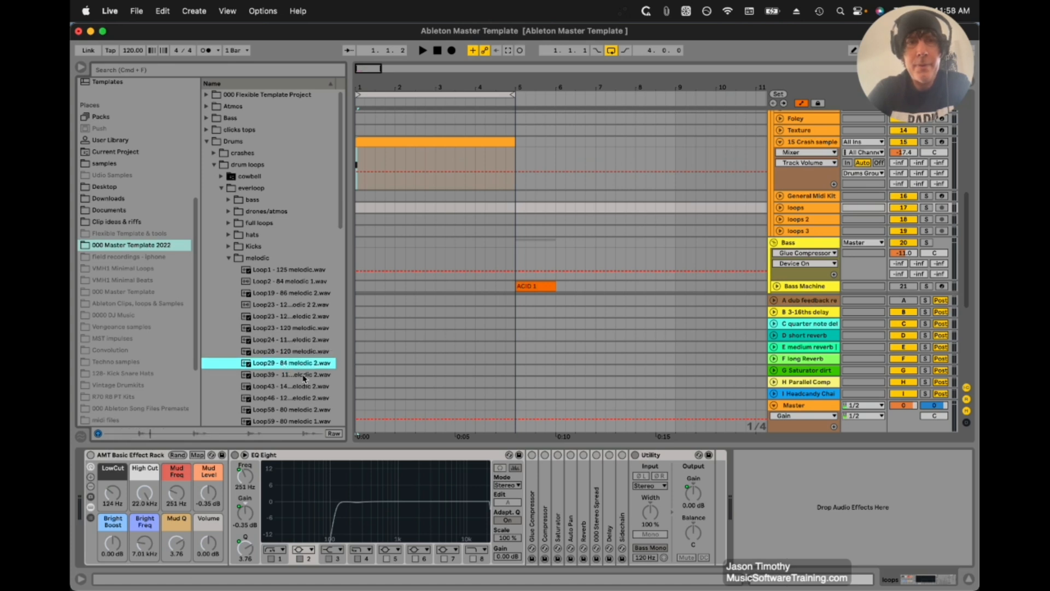
left_click(304, 376)
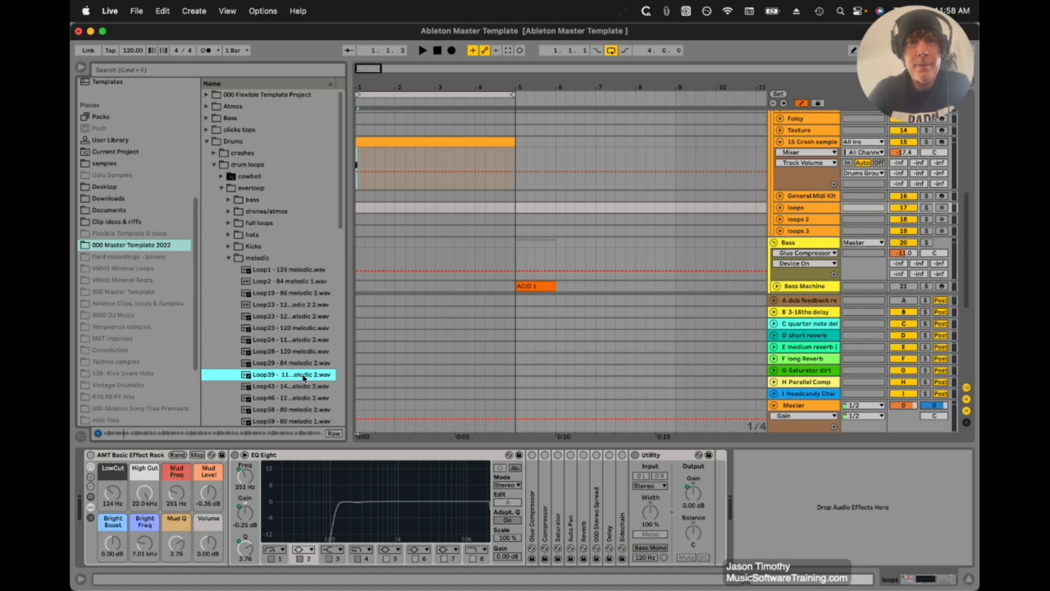
left_click(229, 257)
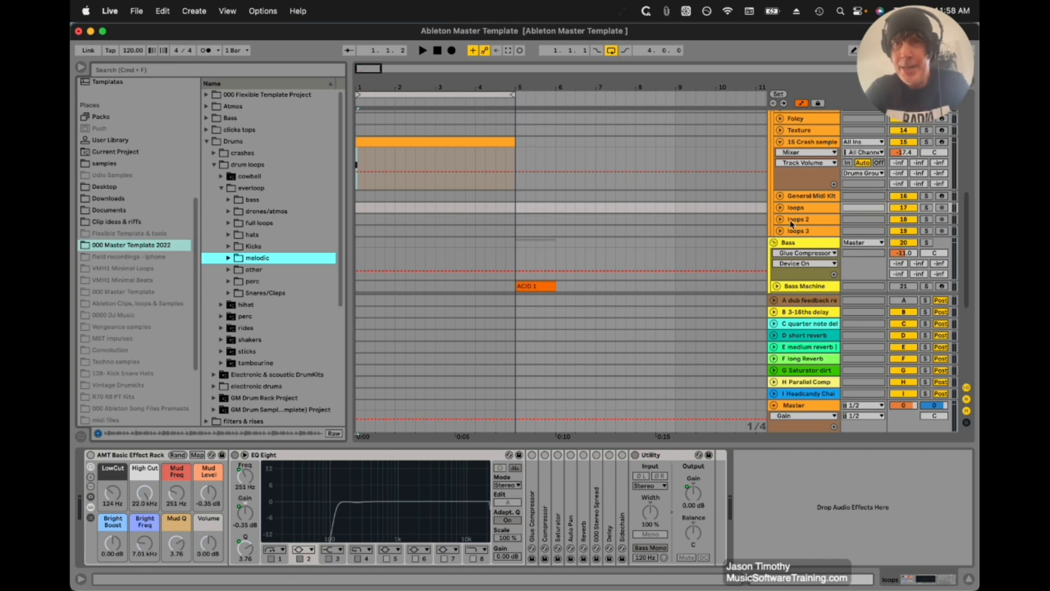
Collapse the Drums folder in the browser and fold the Drums group track in the arrangement.
left_click(206, 142)
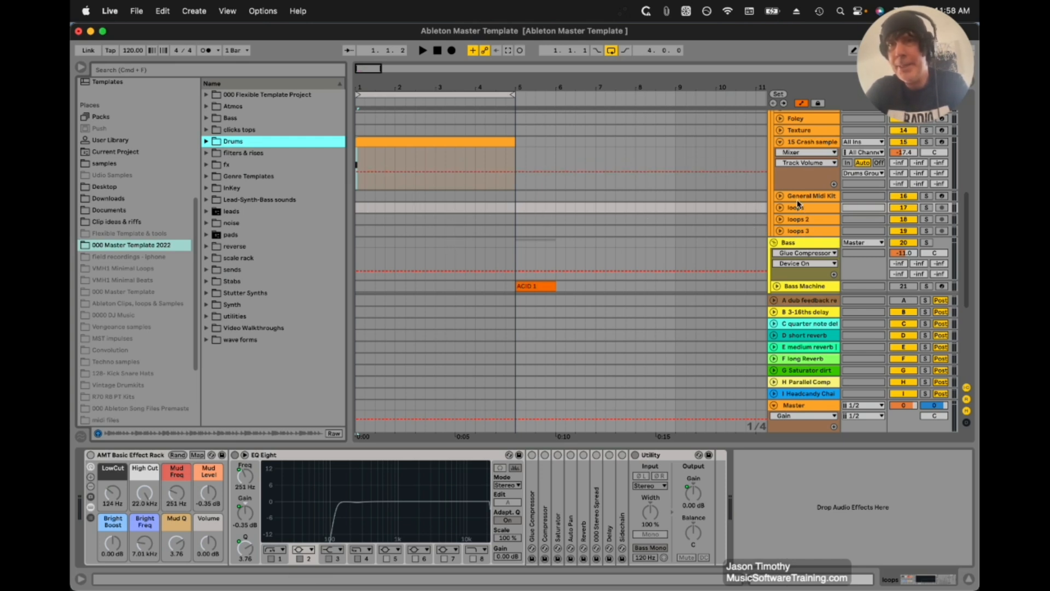
scroll(776, 170, "up", 3)
scroll(776, 169, "up", 5)
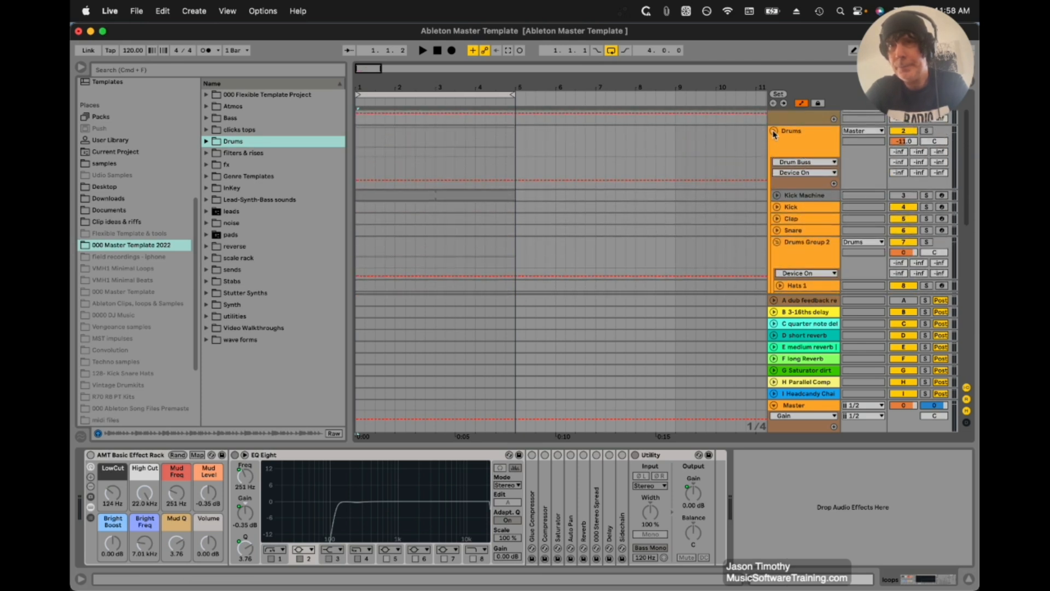
left_click(774, 132)
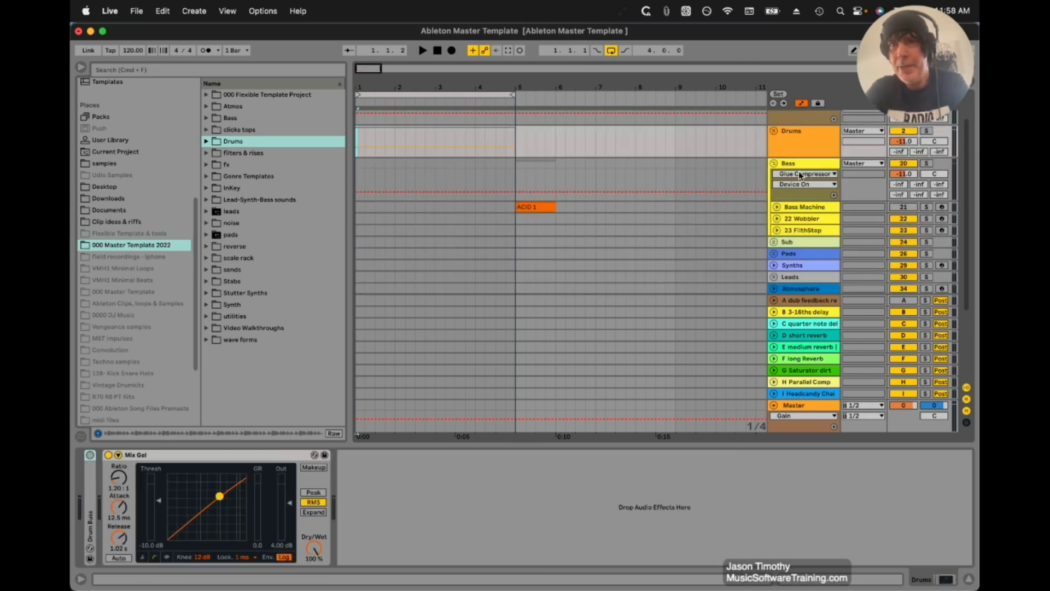
Show the Bass group's effect devices and the Bass Machine track's instrument rack.
scroll(800, 175, "down", 1)
left_click(788, 147)
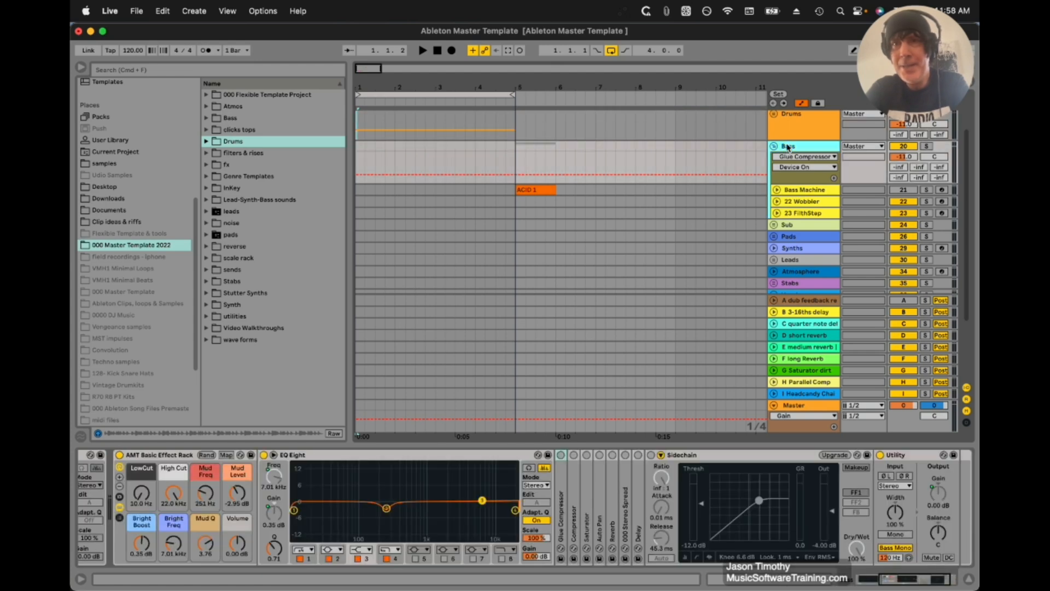
left_click(796, 190)
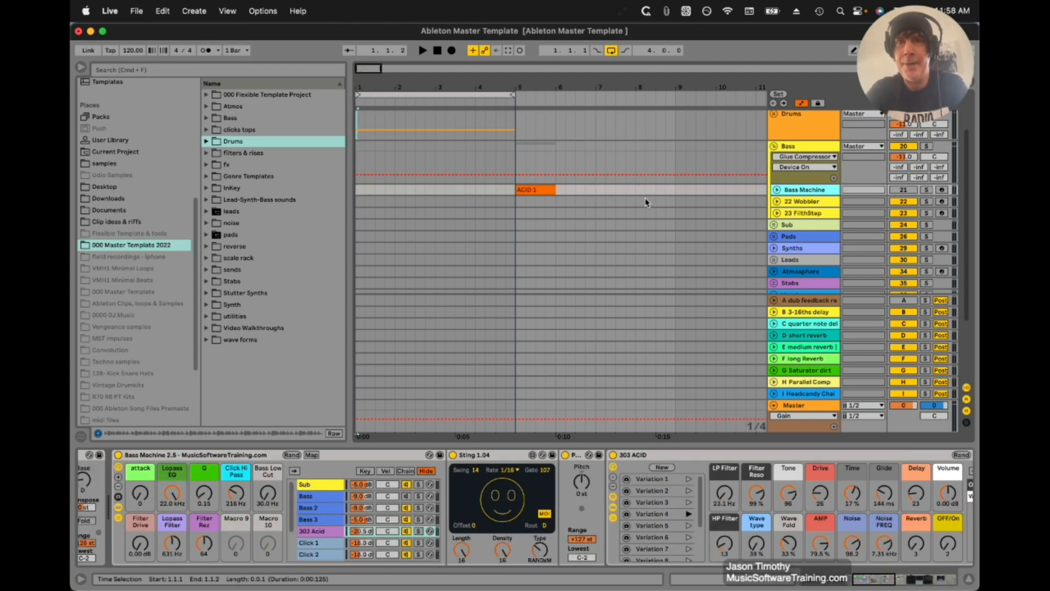
Select the ACID 1 clip and activate the Bass Machine track.
left_click(531, 190)
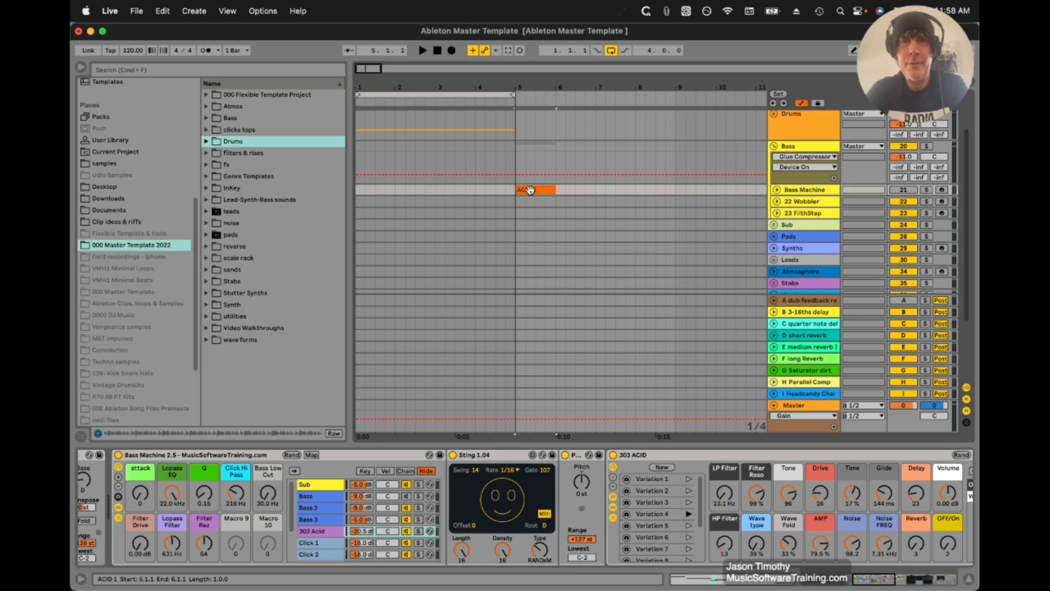
left_click_drag(762, 30, 646, 29)
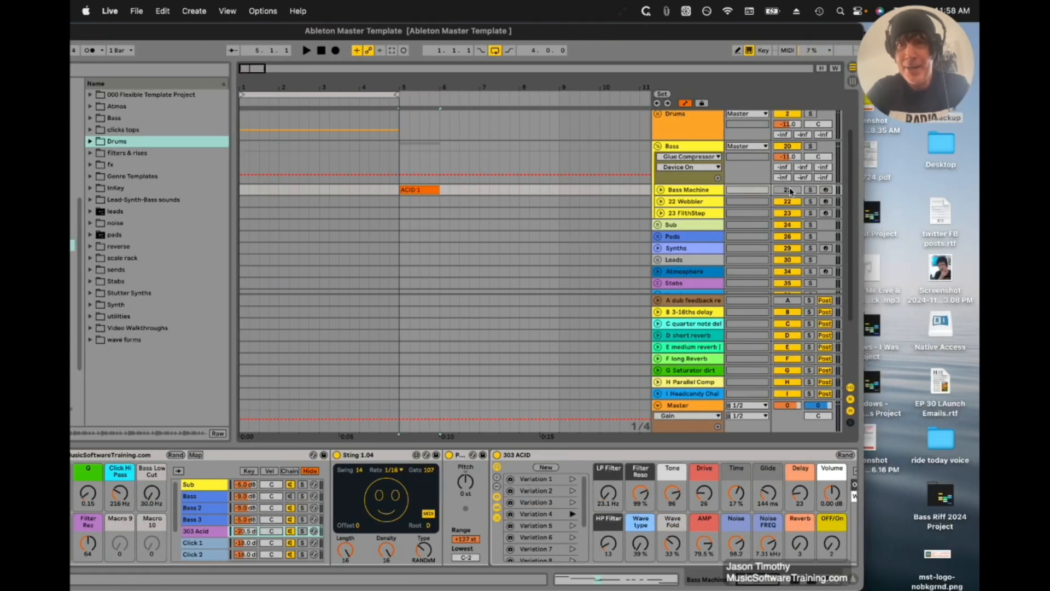
left_click(791, 191)
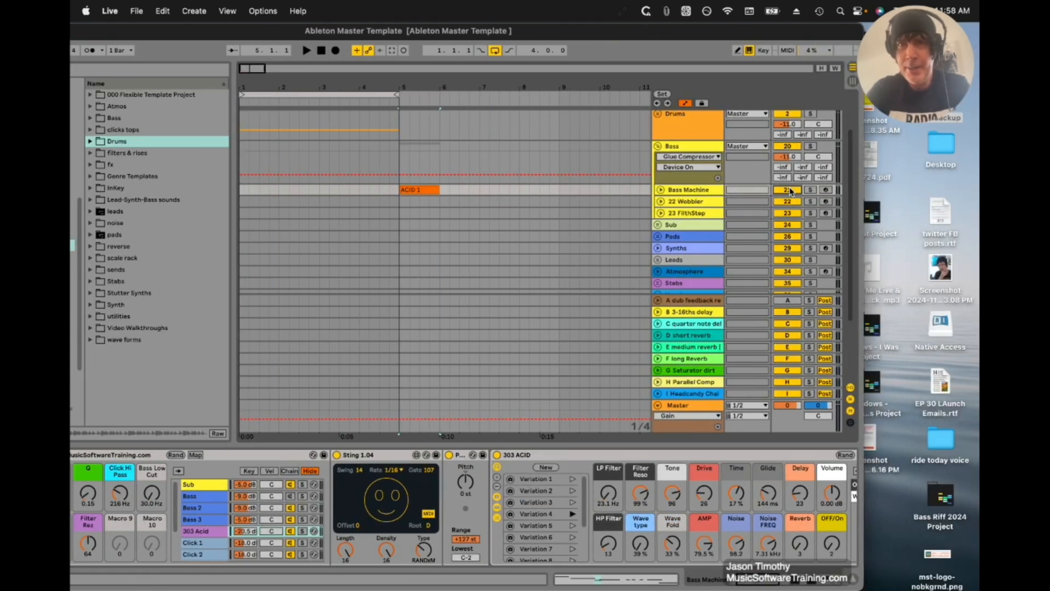
Loop the ACID 1 clip on the Bass Machine track and start playback.
scroll(523, 484, "left", 5)
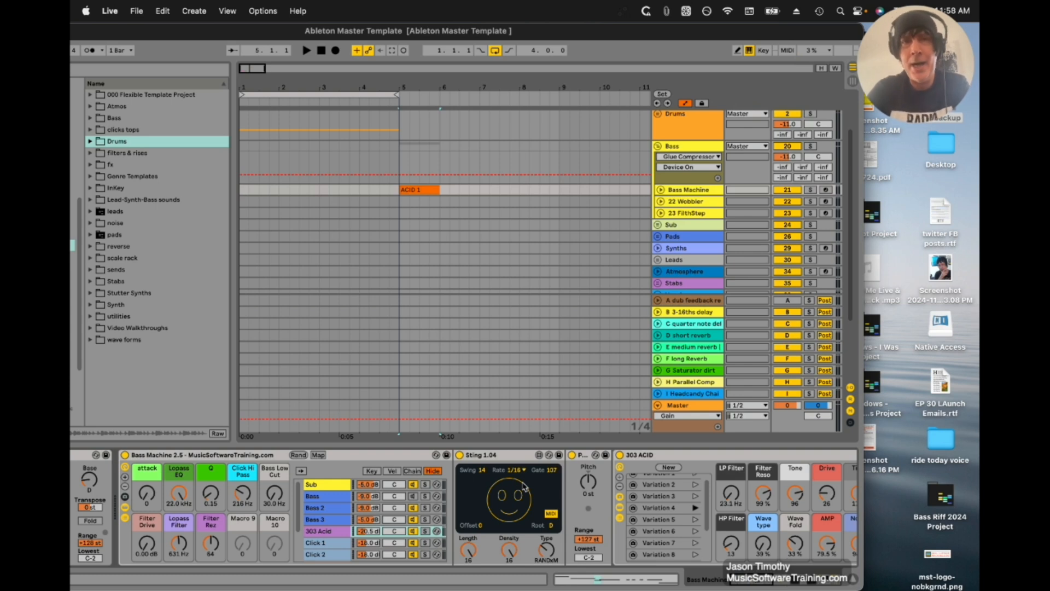
left_click(389, 535)
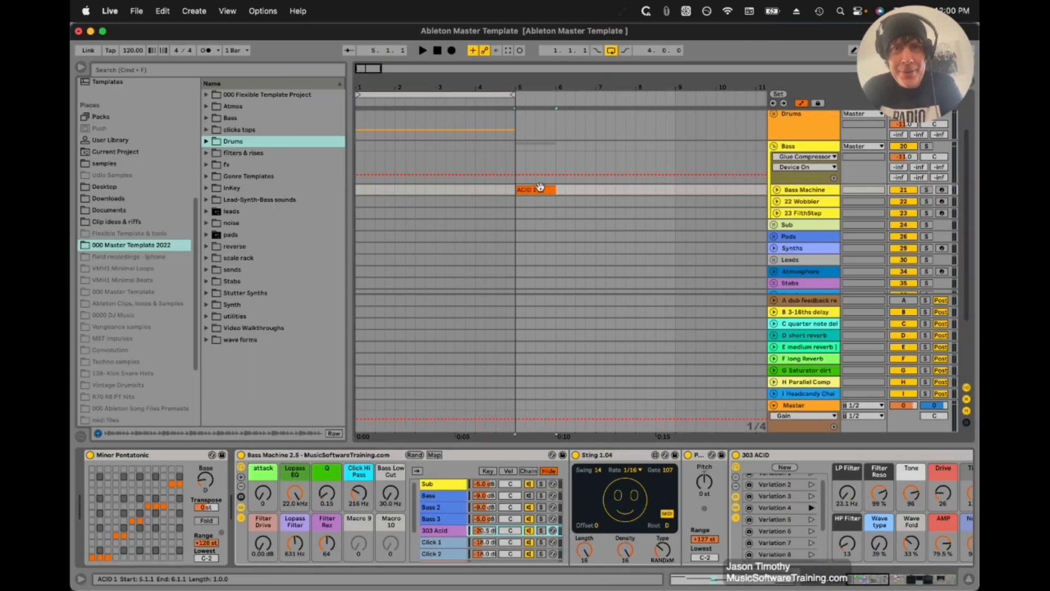
key("super+l")
key("space")
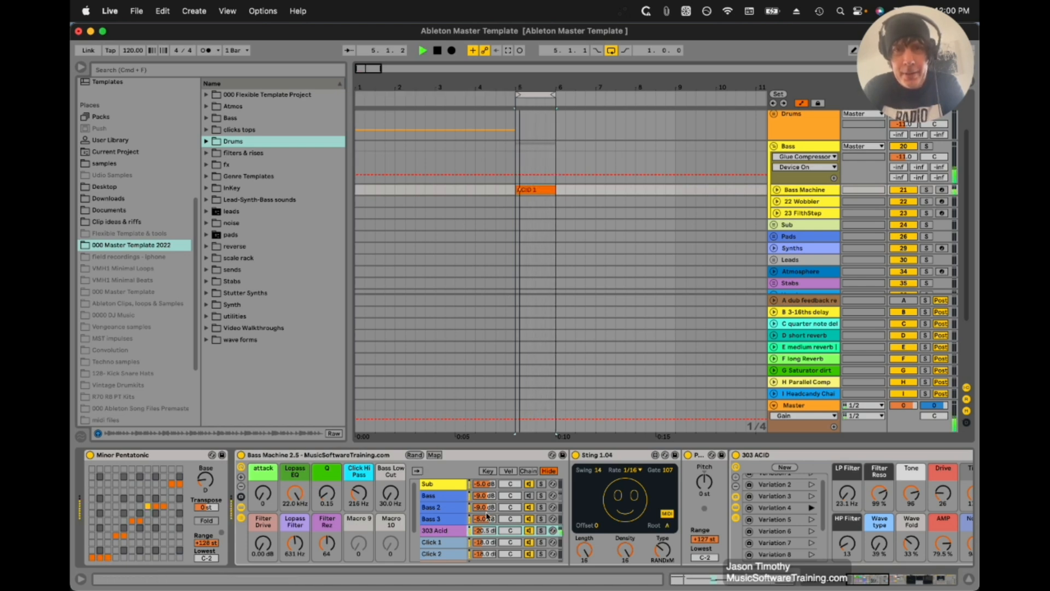
Inspect the devices of the Sub, Bass 3 and 303 Acid chains in the Bass Machine rack during playback.
left_click(450, 530)
scroll(450, 528, "down", 1)
right_click(487, 516)
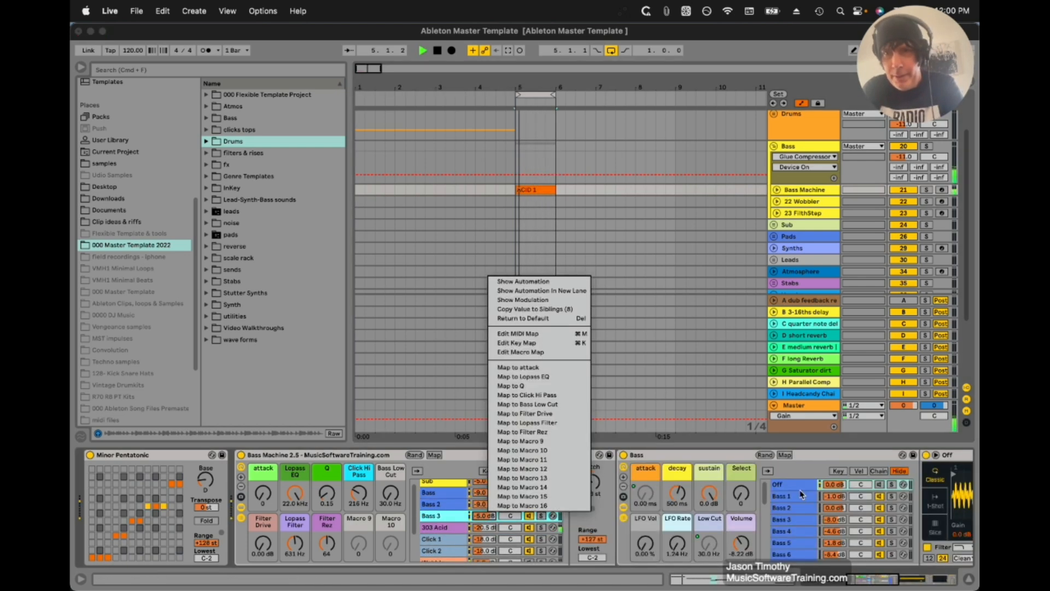
left_click(670, 449)
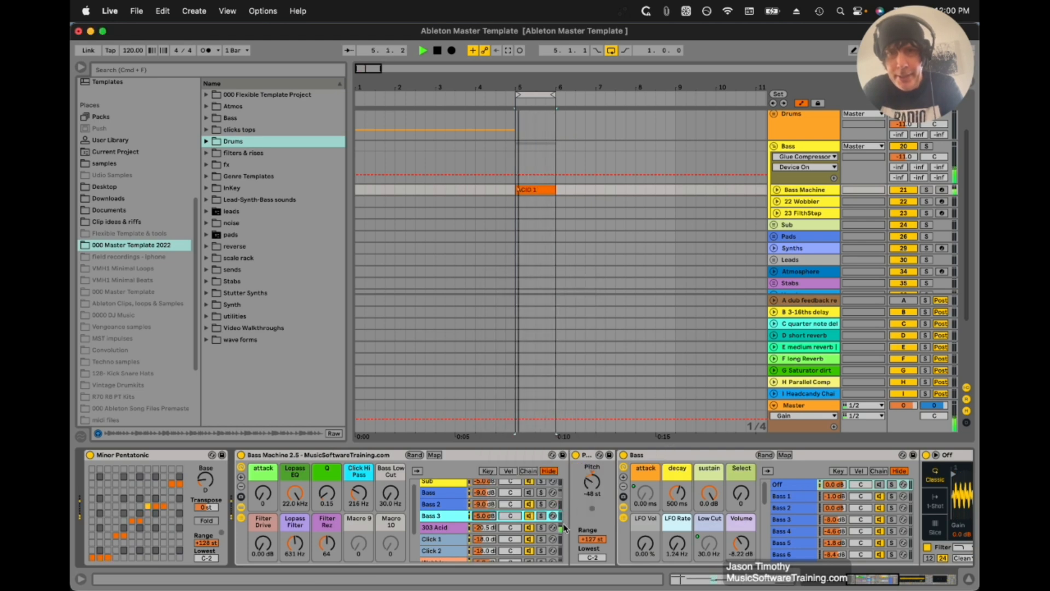
scroll(442, 497, "up", 1)
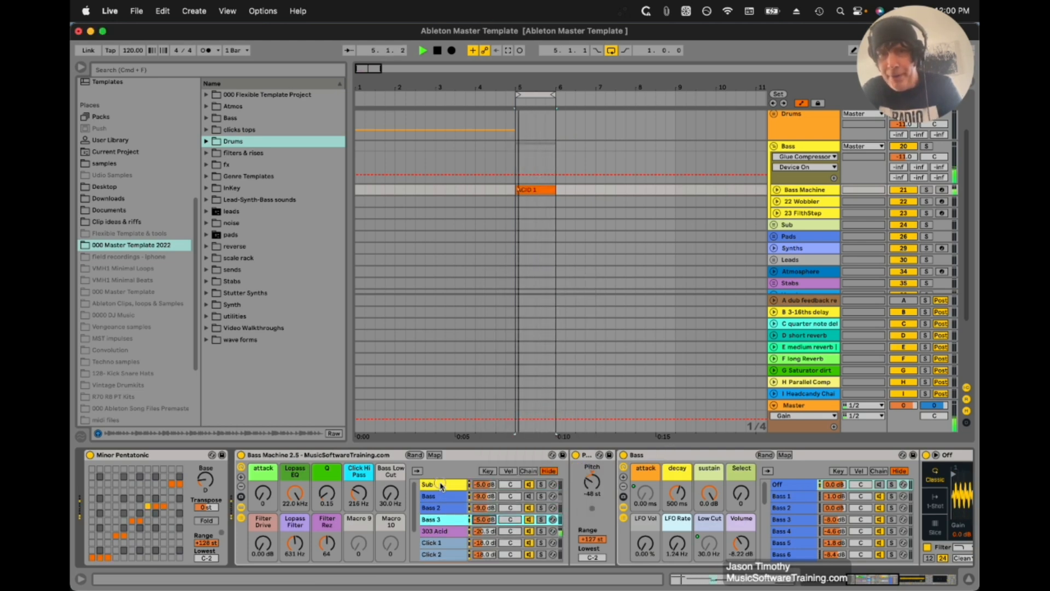
left_click(442, 496)
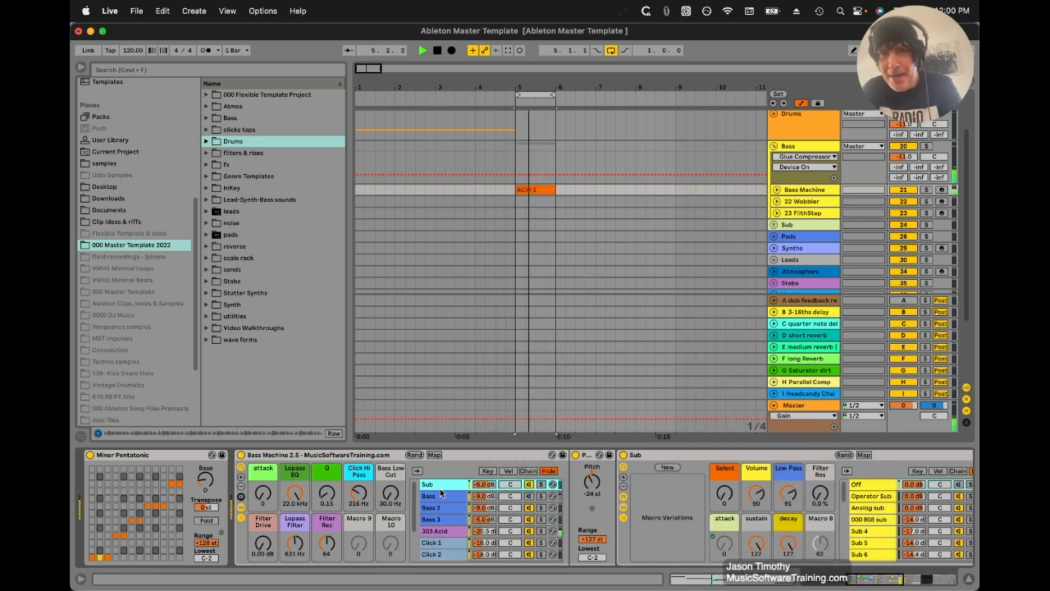
left_click(443, 519)
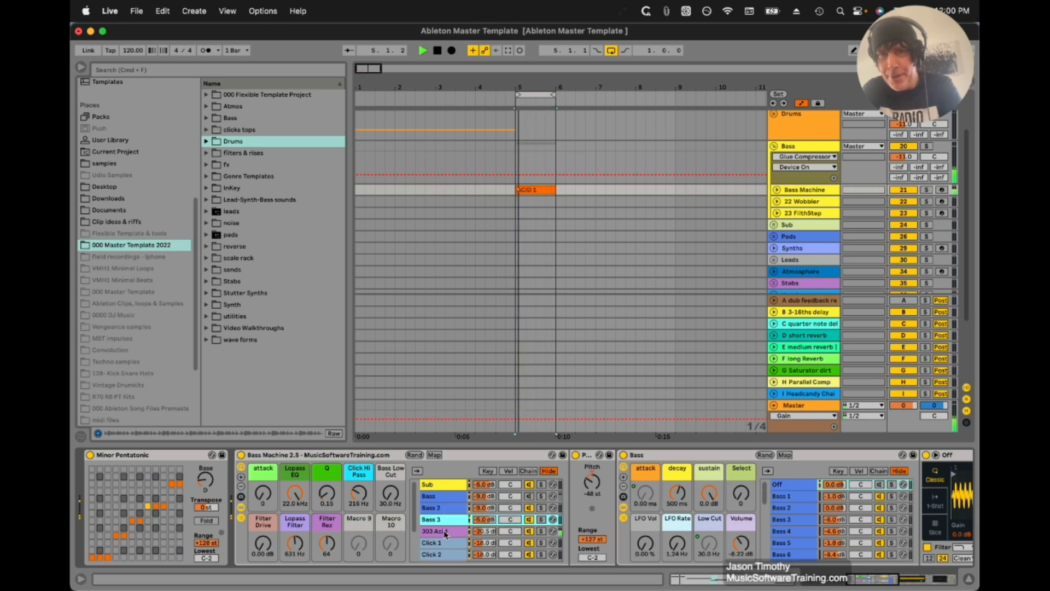
left_click(444, 532)
Audition the 303 ACID rack's macro variations in order by recalling Variation 1, Variation 2 and Variation 3.
scroll(603, 527, "right", 5)
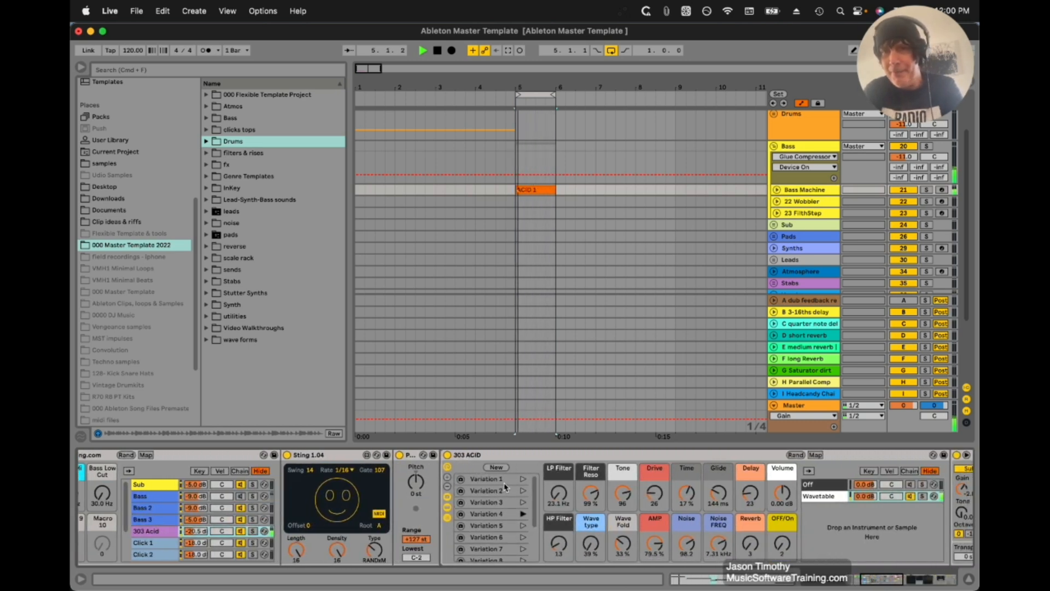
left_click(522, 479)
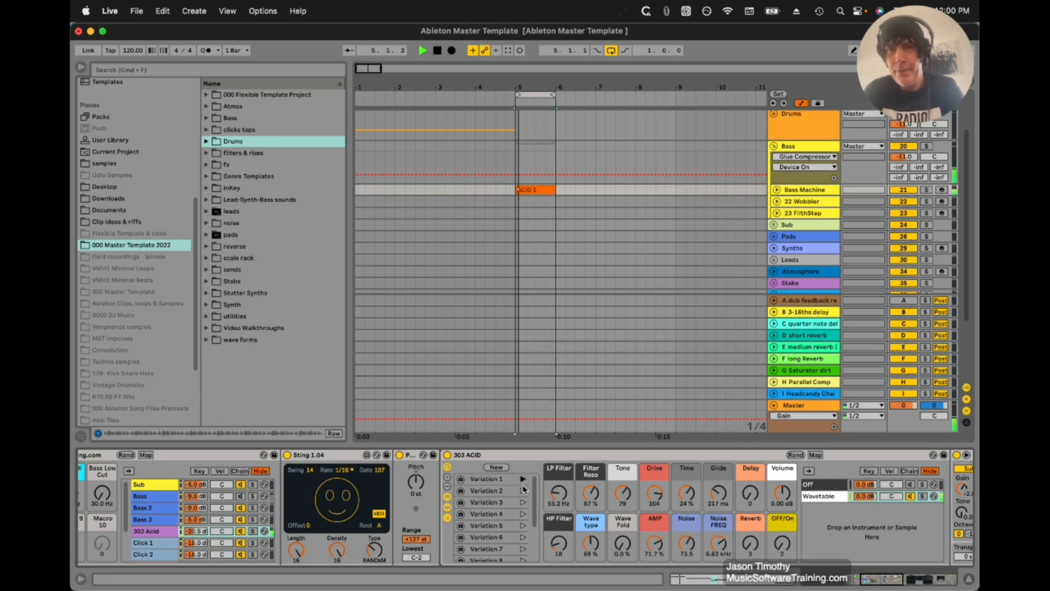
left_click(524, 492)
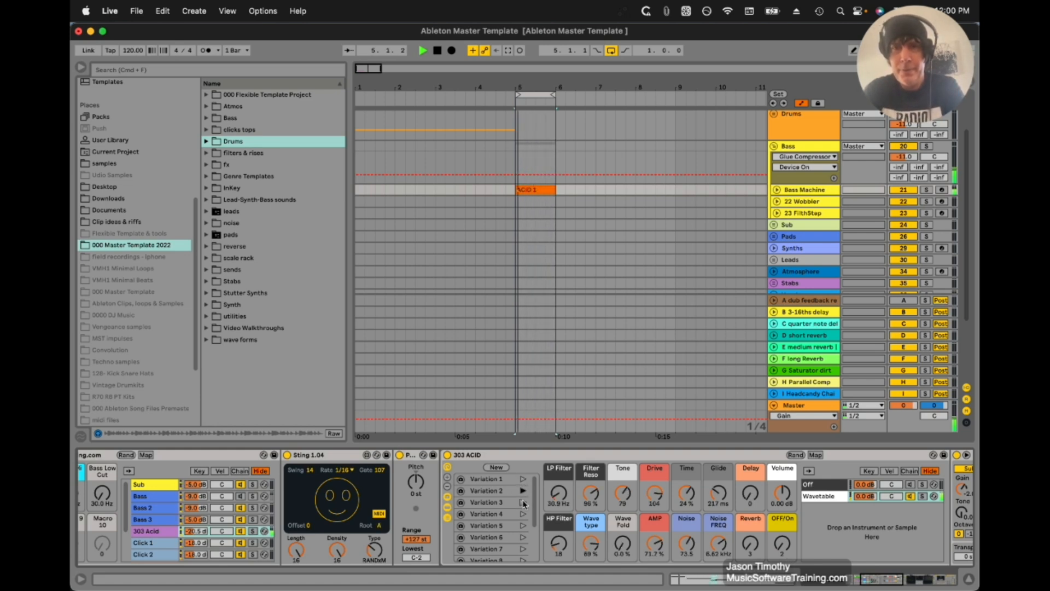
left_click(523, 502)
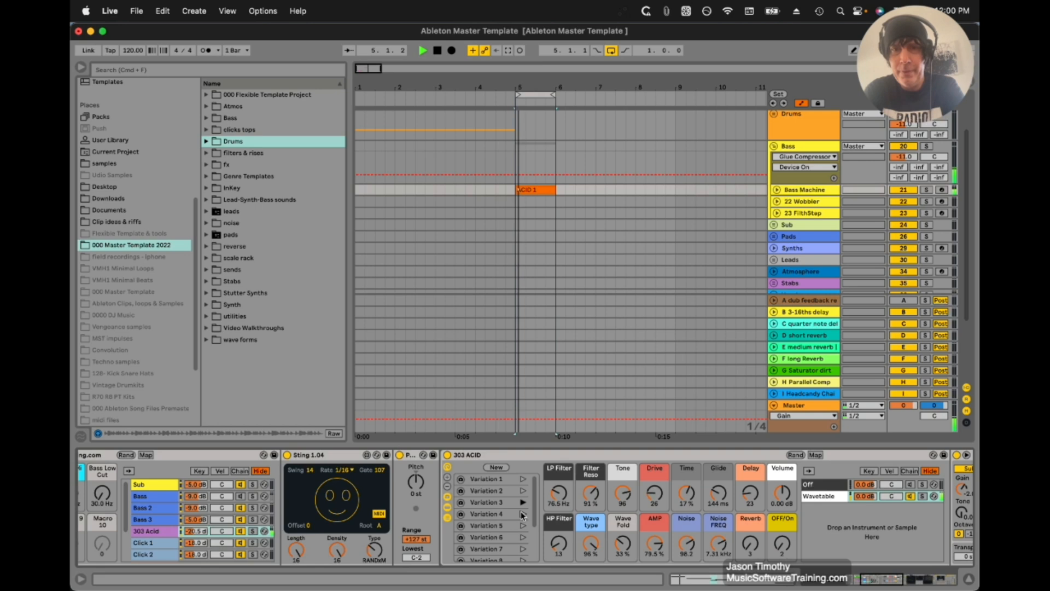
Audition the 303 ACID rack's Variations 4 through 8 in order, briefly raising the LP Filter to about 486 Hz on Variation 6.
left_click(523, 513)
left_click(524, 526)
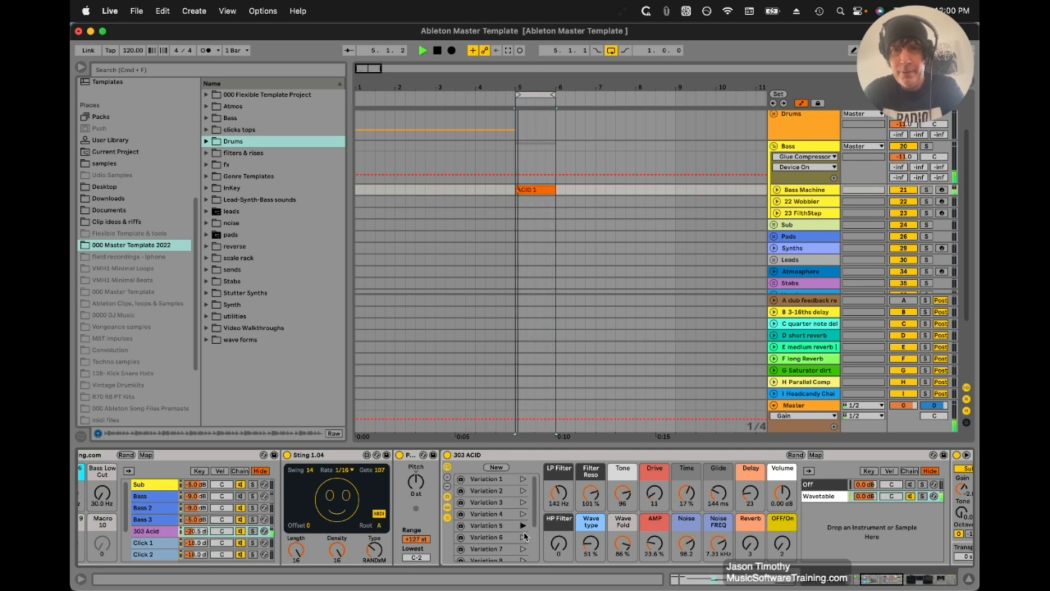
left_click(523, 538)
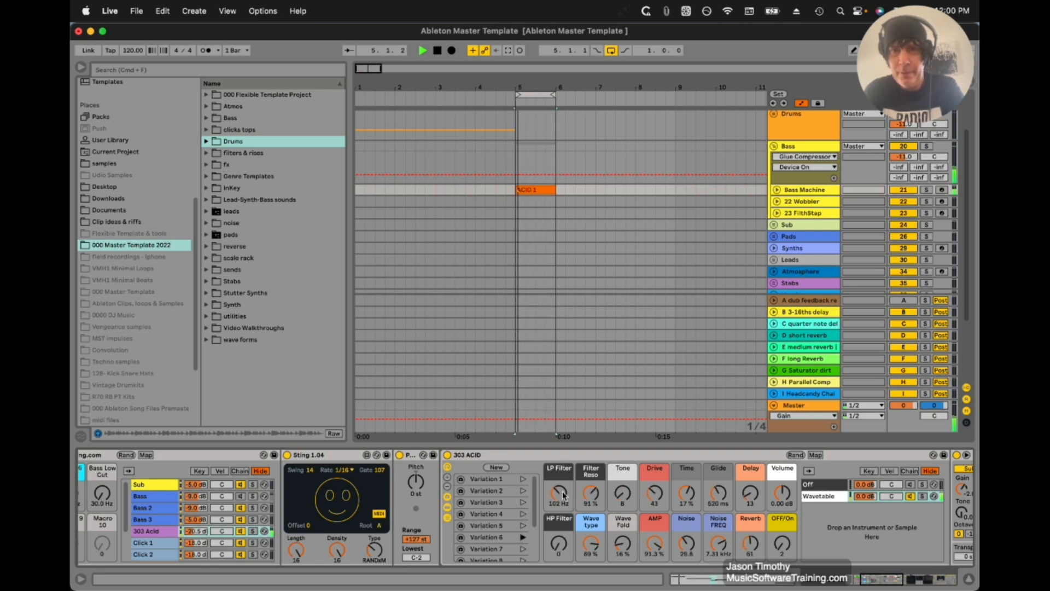
left_click_drag(564, 498, 564, 495)
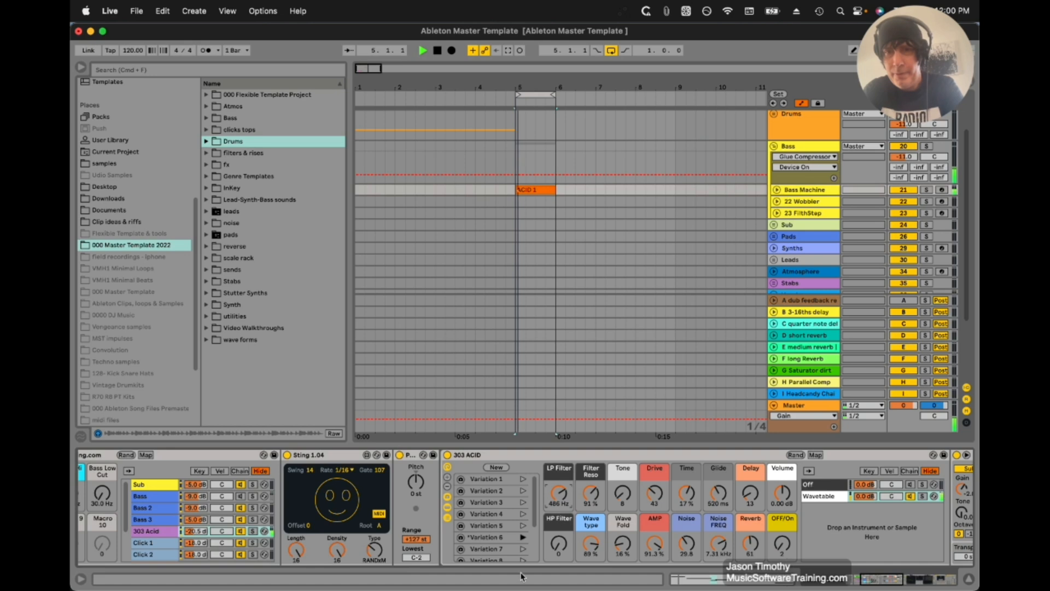
left_click(523, 548)
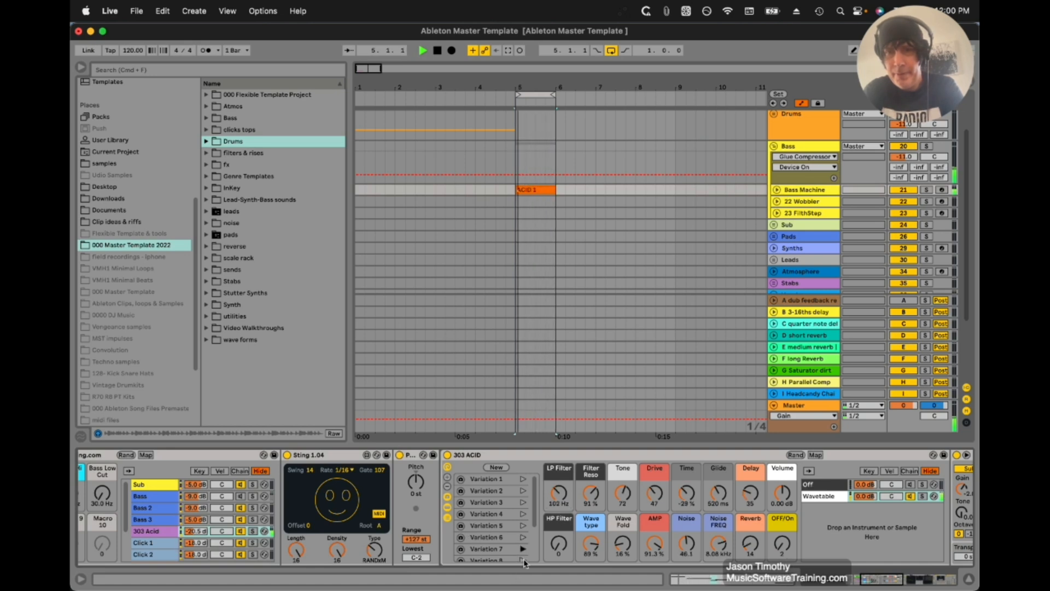
left_click(523, 559)
Adjust the 303 ACID rack's LP Filter to 137 Hz, Filter Reso to 107 % and Wave Fold to 29 %, and stop playback.
left_click_drag(588, 499, 555, 487)
scroll(594, 548, "down", 5)
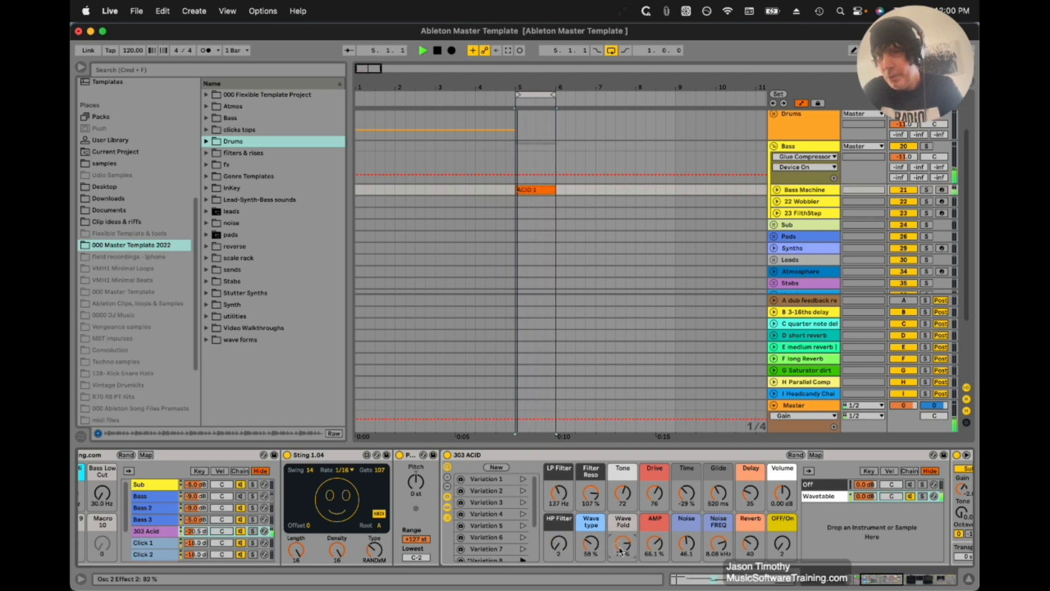
scroll(621, 549, "down", 10)
key("space")
scroll(622, 548, "up", 1)
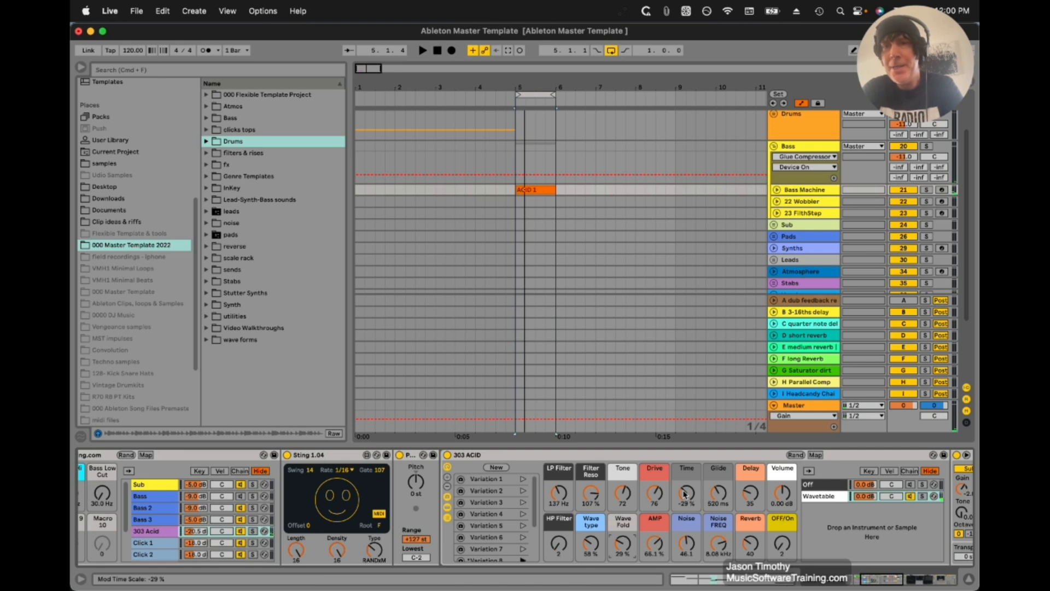
Turn off the Sting device and move the one-bar loop to the start of the arrangement at 1.1.1.
scroll(734, 495, "left", 5)
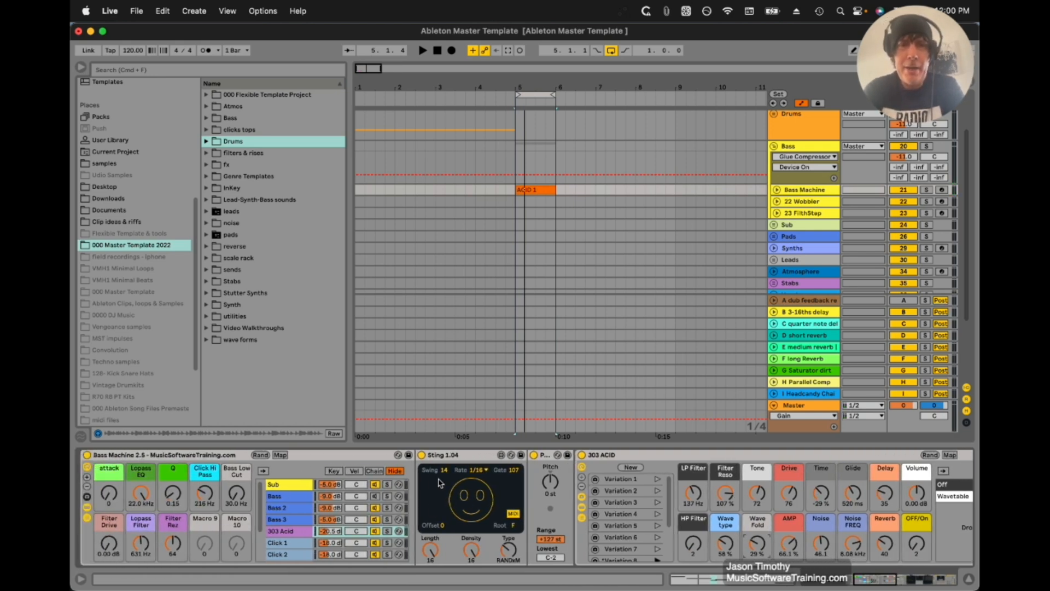
left_click(422, 455)
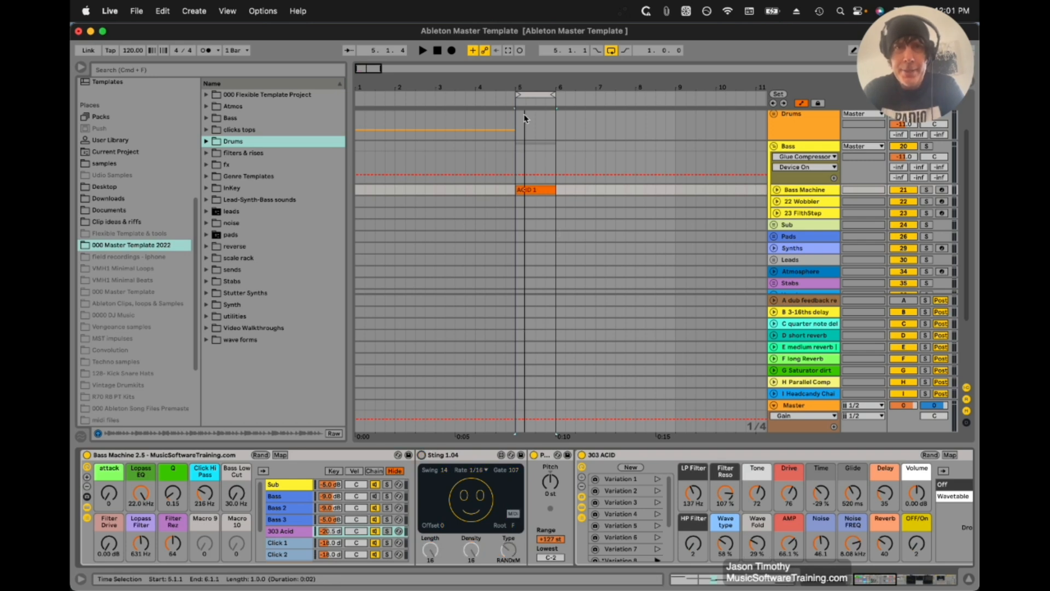
left_click_drag(527, 91, 368, 93)
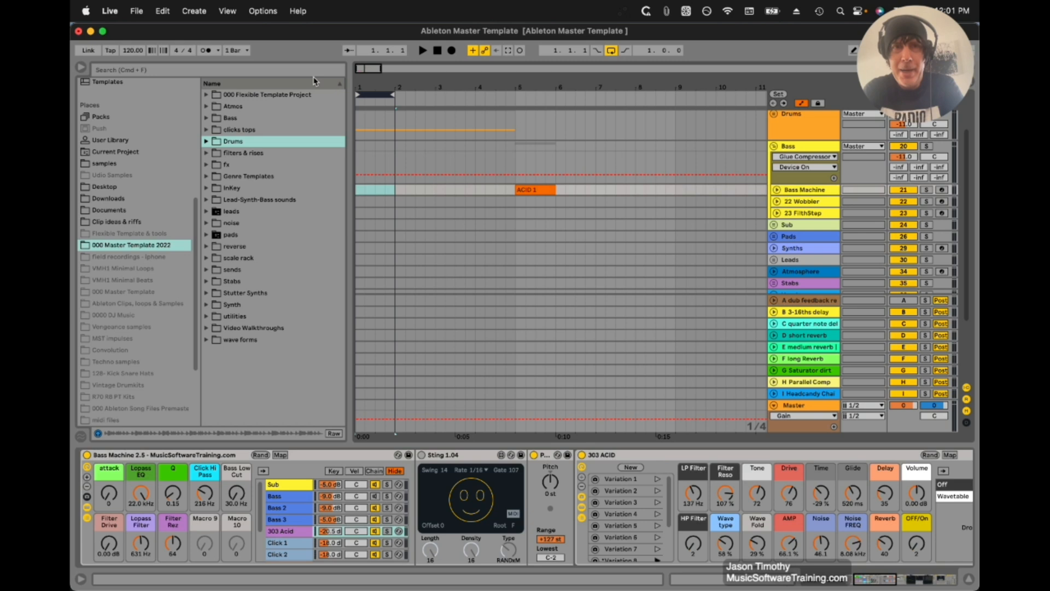
Select the Sub chain in the Bass Machine rack and inspect its nested sub chains and surrounding devices.
left_click(276, 485)
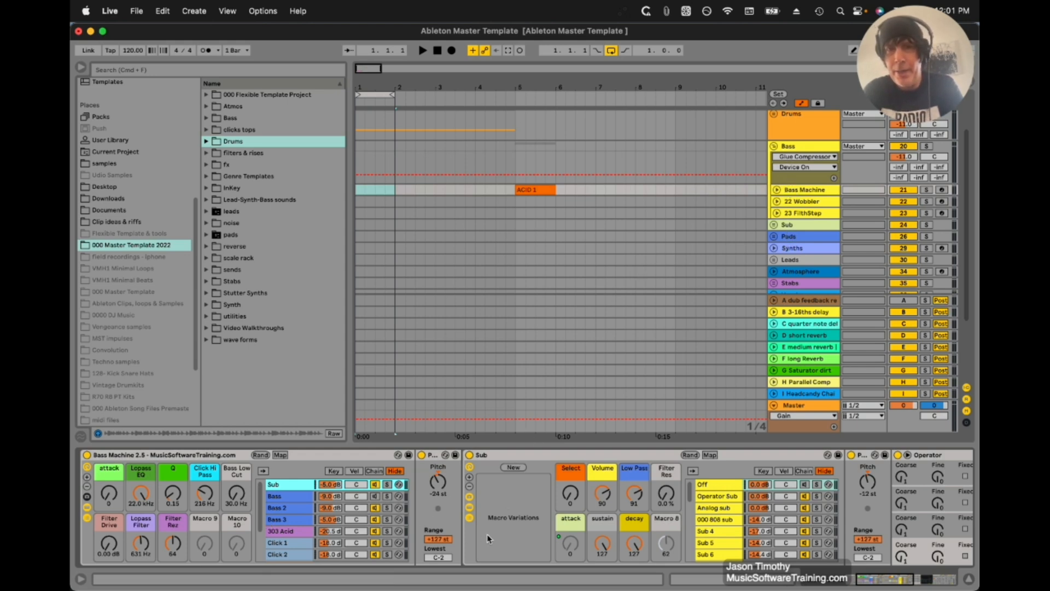
scroll(488, 539, "right", 5)
scroll(488, 539, "right", 2)
scroll(454, 529, "down", 1)
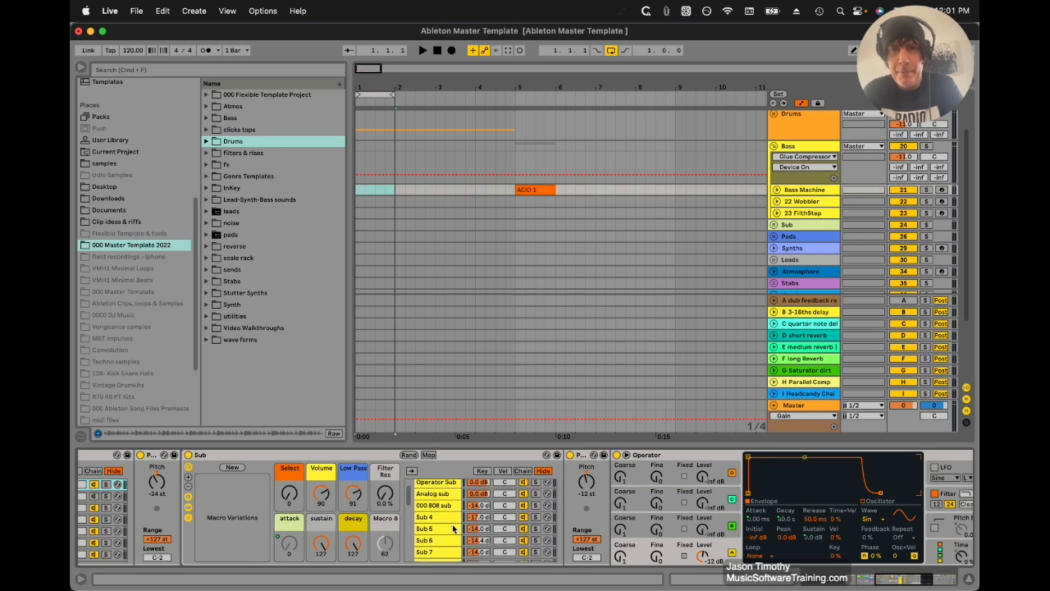
scroll(228, 498, "left", 8)
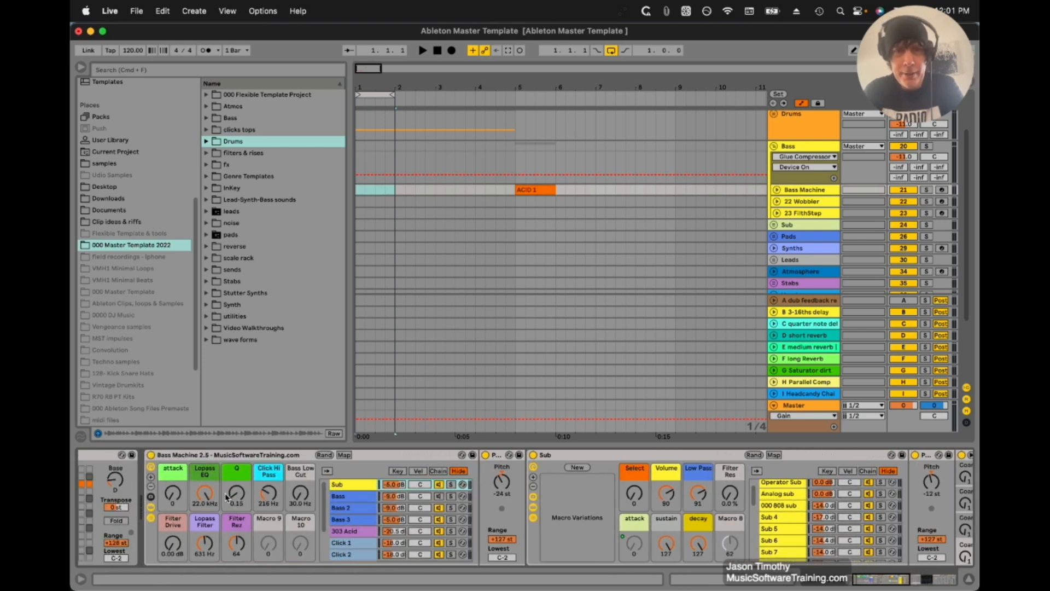
scroll(171, 508, "left", 2)
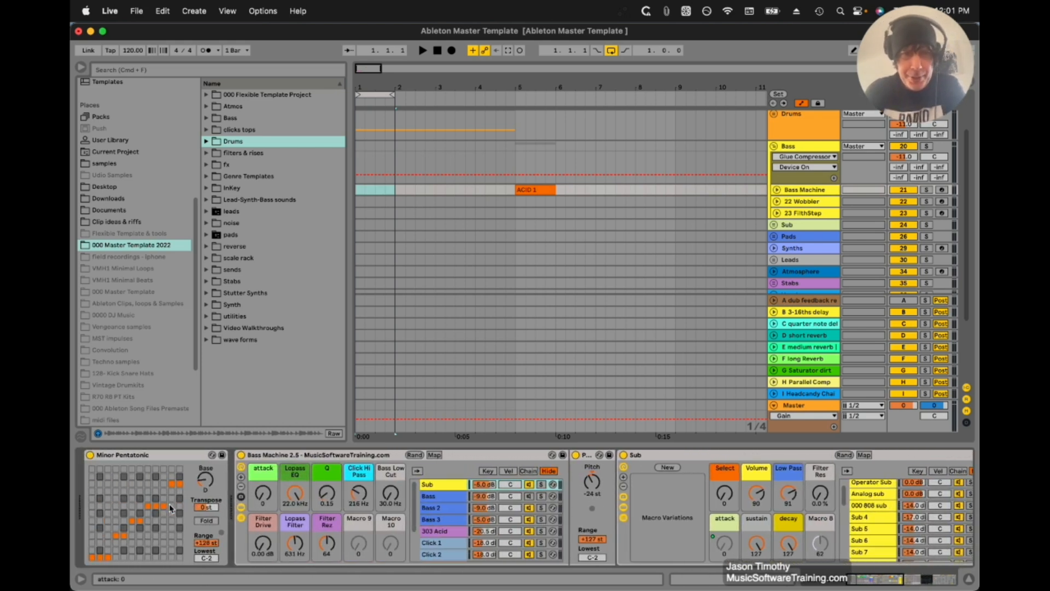
Select the Bass chain in the Bass Machine rack, keep it active, and reset its Select macro to 0.
left_click(430, 498)
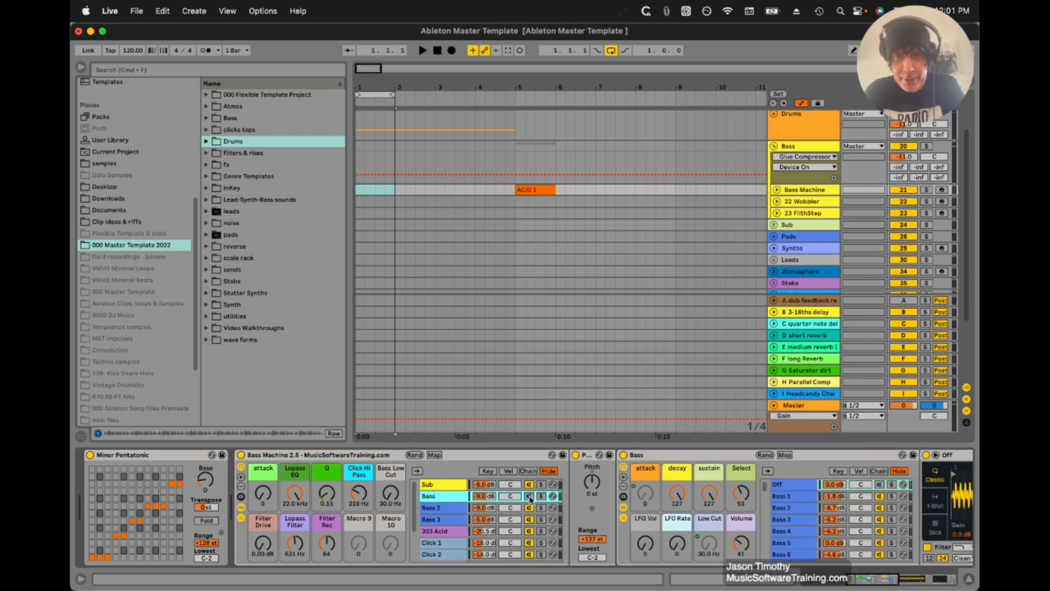
left_click(529, 496)
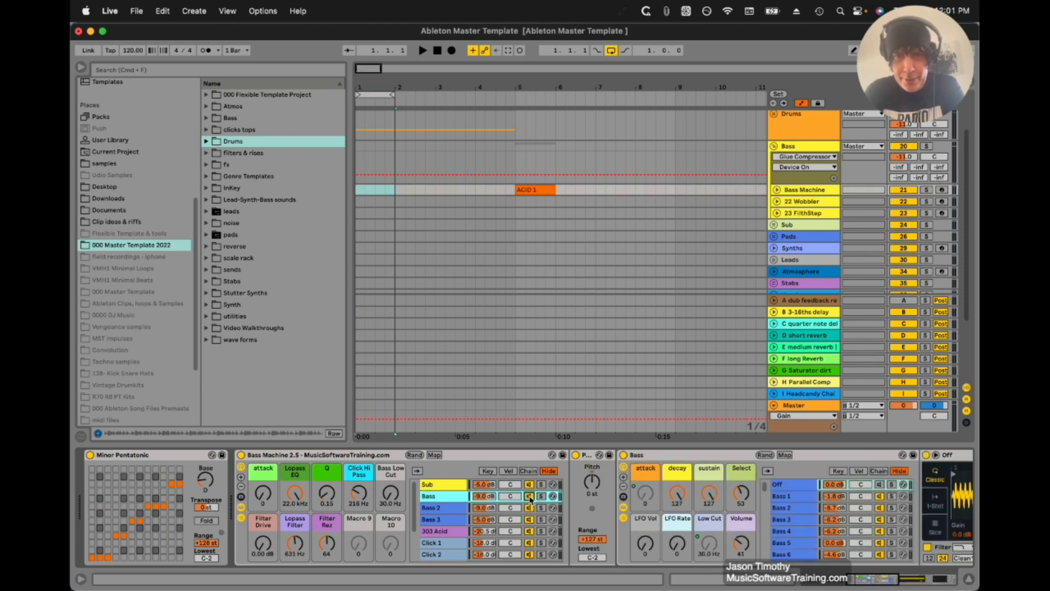
double_click(740, 495)
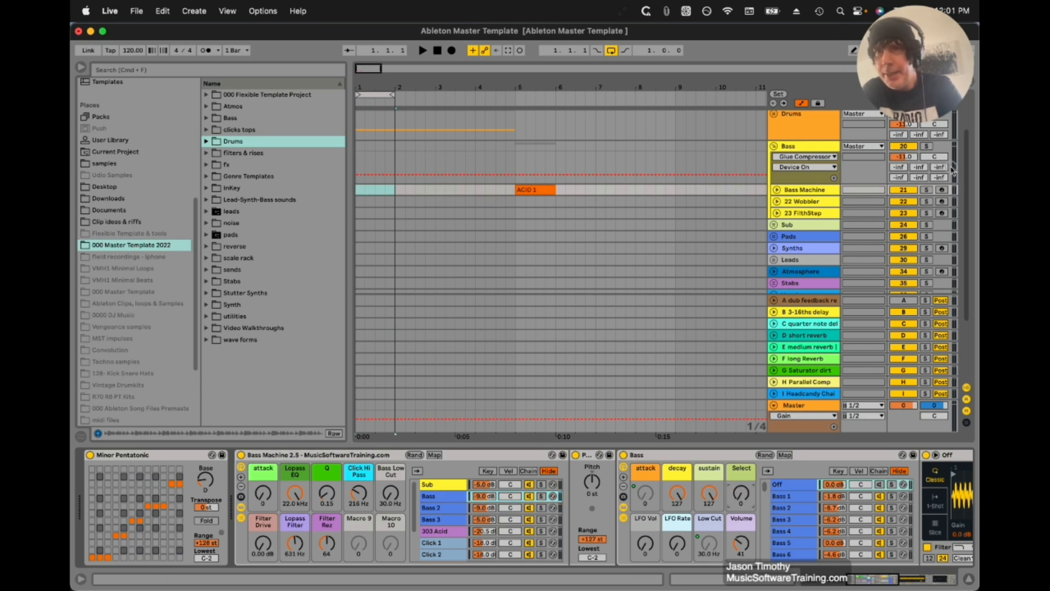
Audition the Bass chain's sounds by sweeping its Select macro gradually up to Bass 60.
left_click_drag(727, 496, 726, 496)
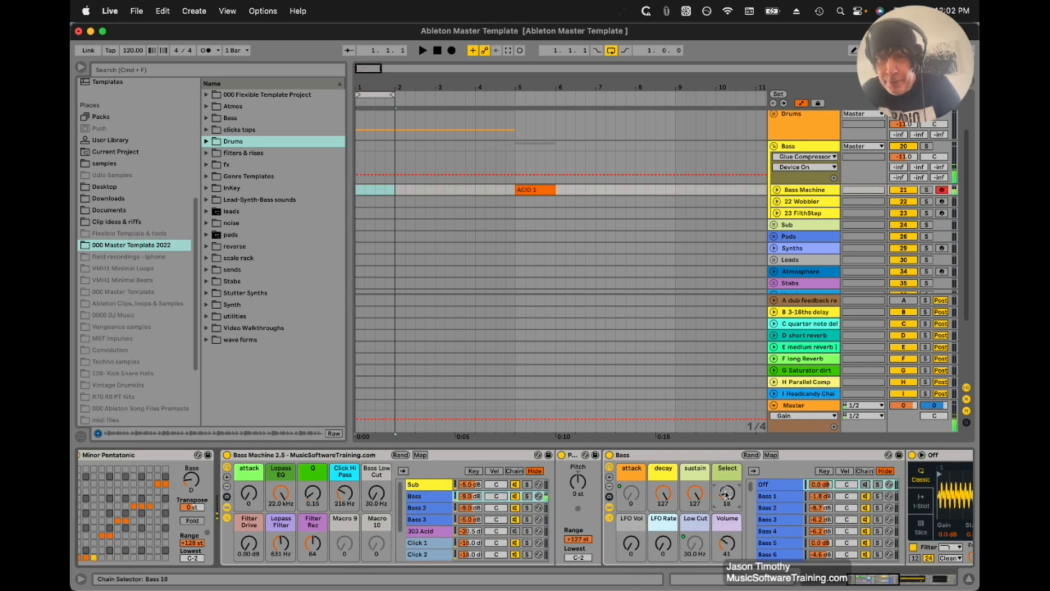
left_click_drag(726, 495, 726, 494)
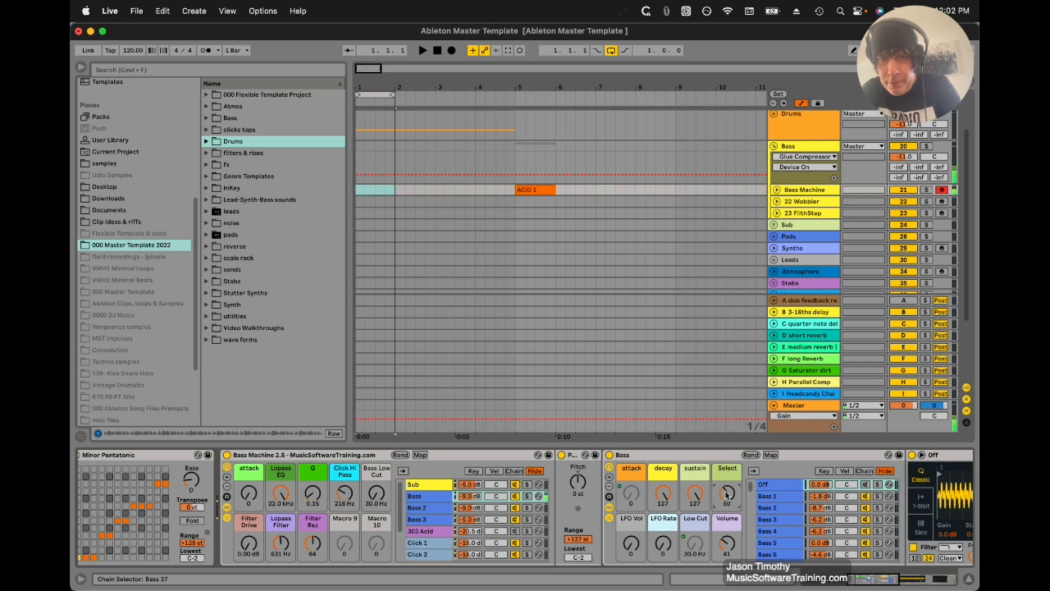
scroll(726, 495, "up", 5)
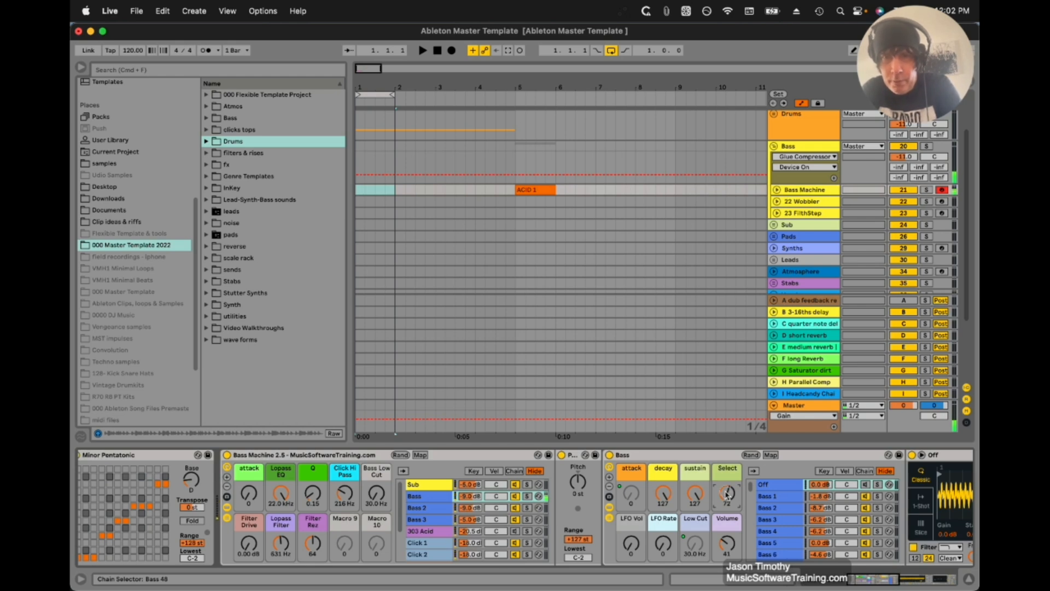
scroll(726, 495, "up", 2)
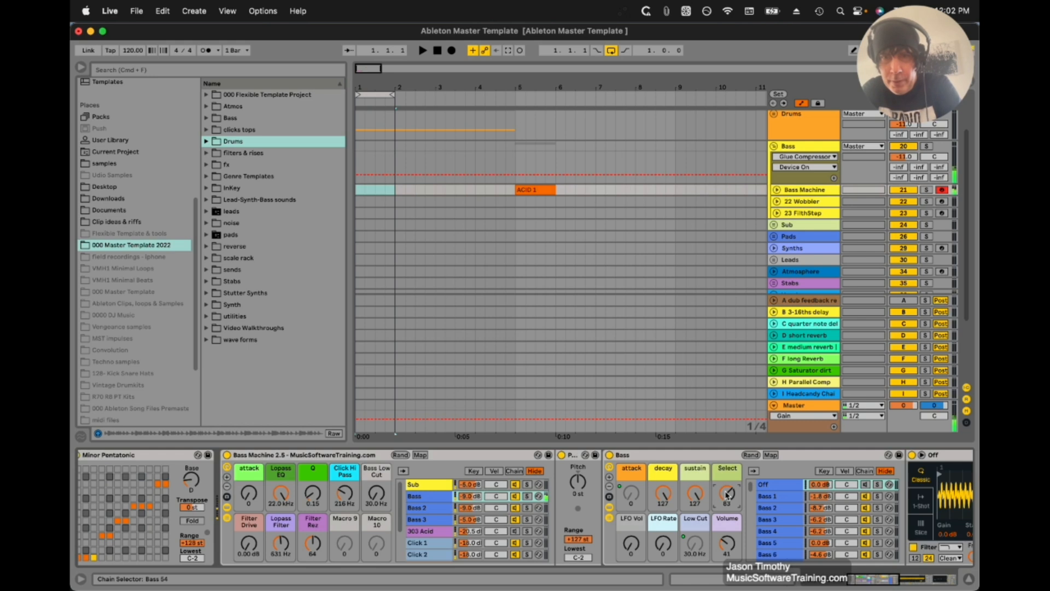
scroll(726, 496, "up", 1)
scroll(727, 495, "up", 5)
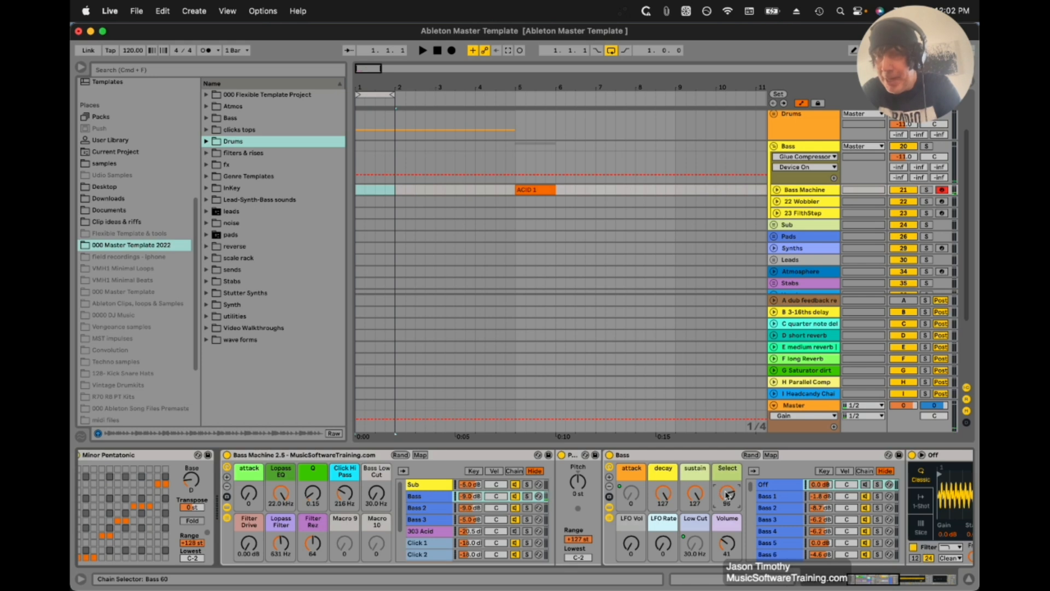
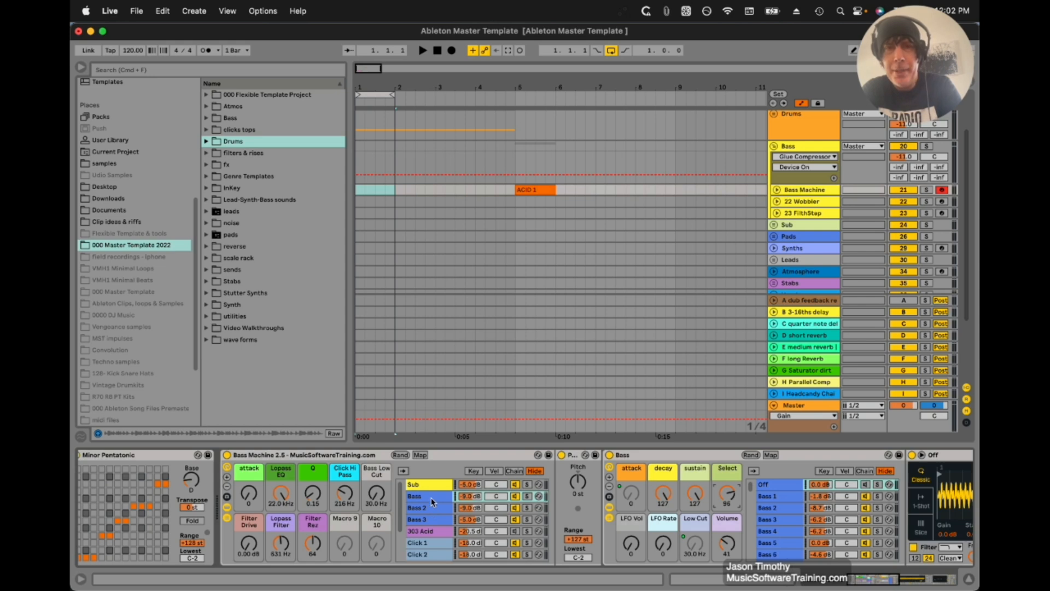
Switch to the Bass 2 chain and audition its sounds by raising its Select macro to 34.
left_click(437, 506)
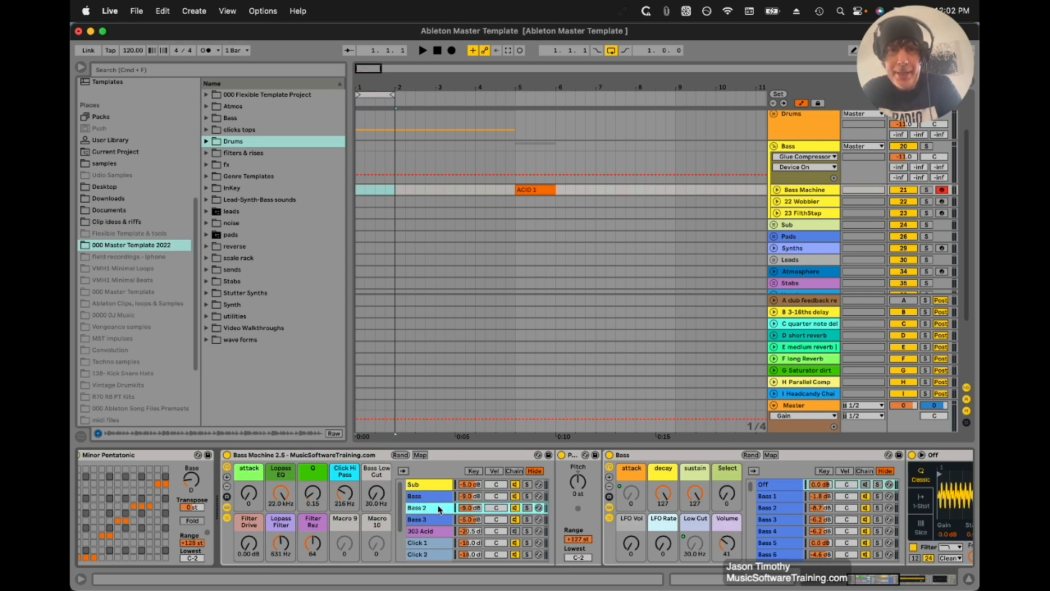
left_click(732, 494)
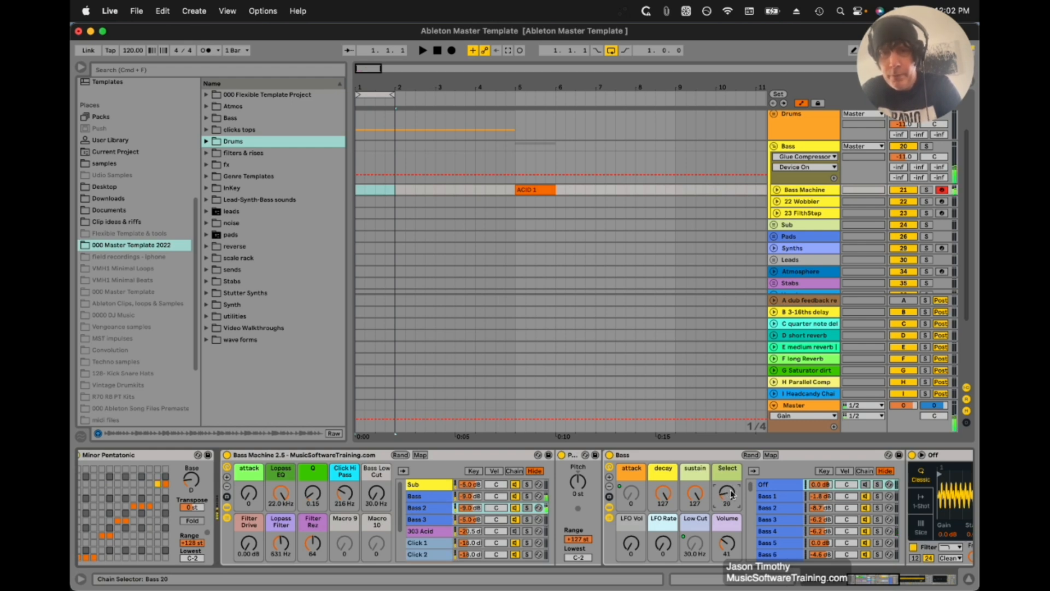
scroll(732, 494, "up", 5)
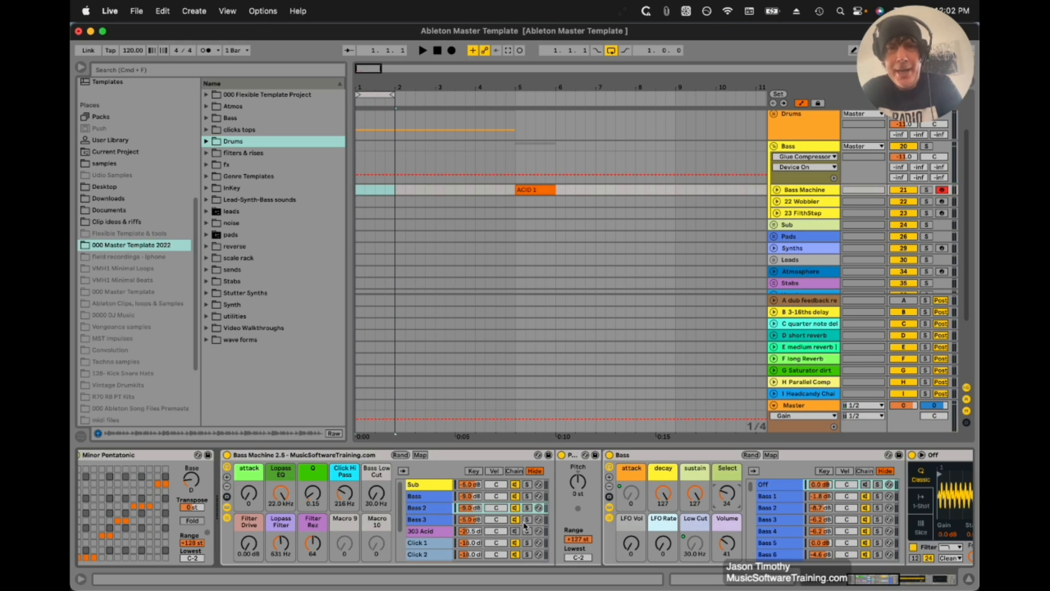
Solo the Bass 3 chain, audition its sounds by raising its Select macro to 15, and unsolo it.
left_click(435, 520)
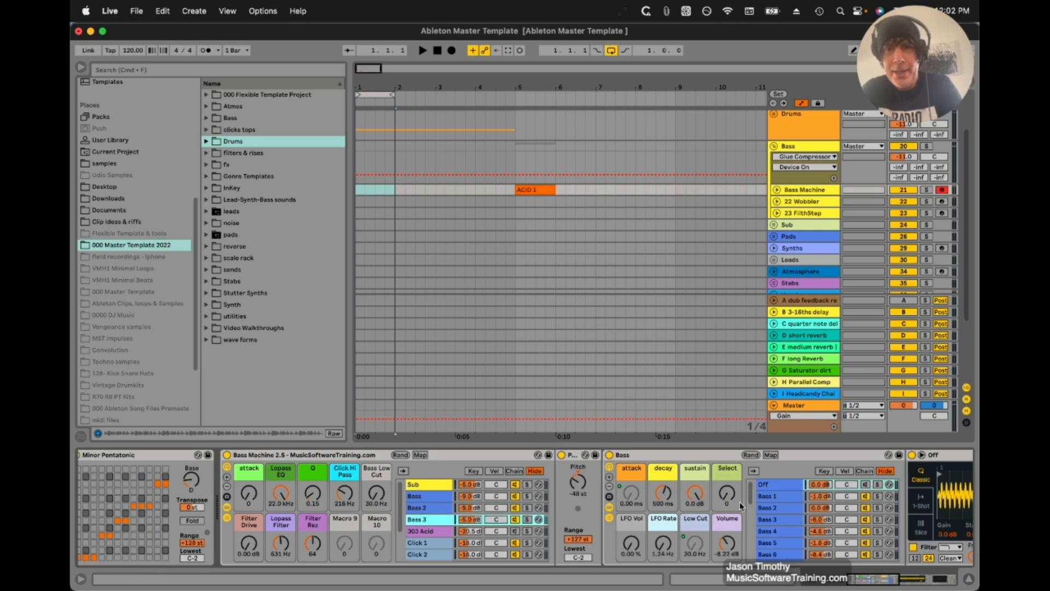
left_click(527, 520)
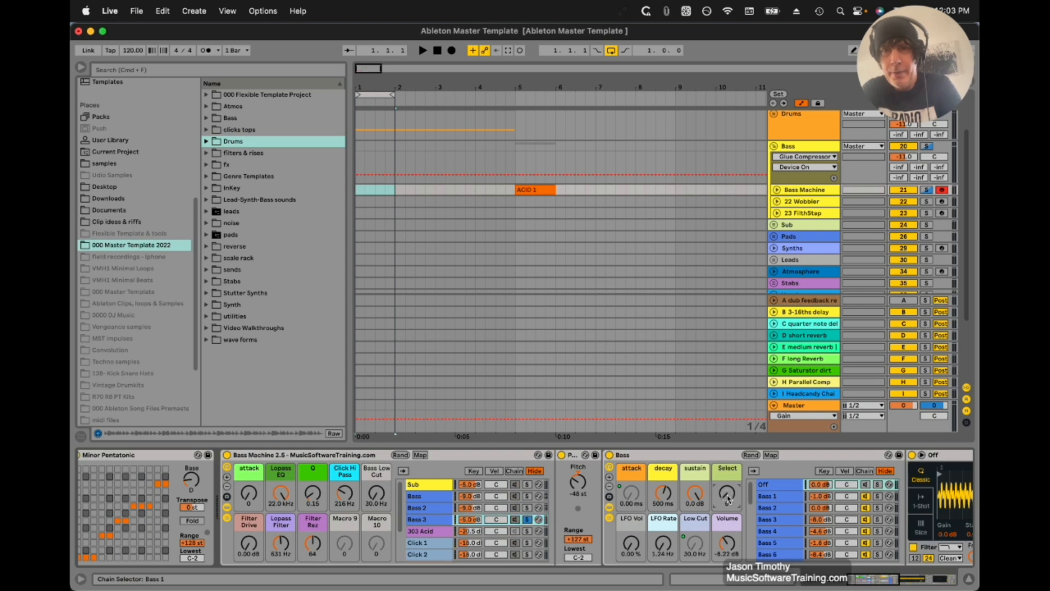
left_click_drag(727, 499, 727, 494)
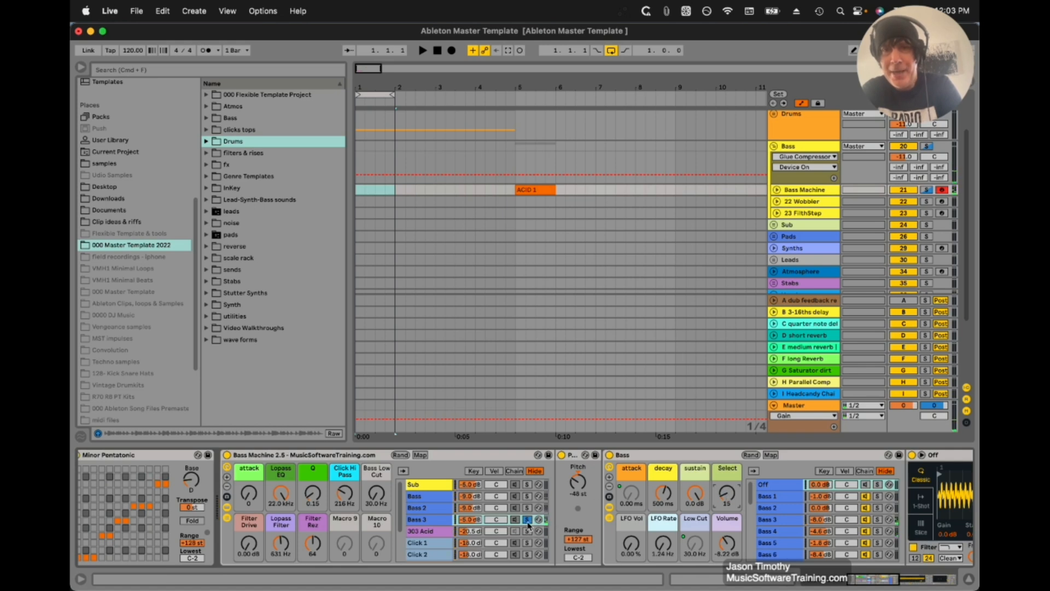
left_click(528, 520)
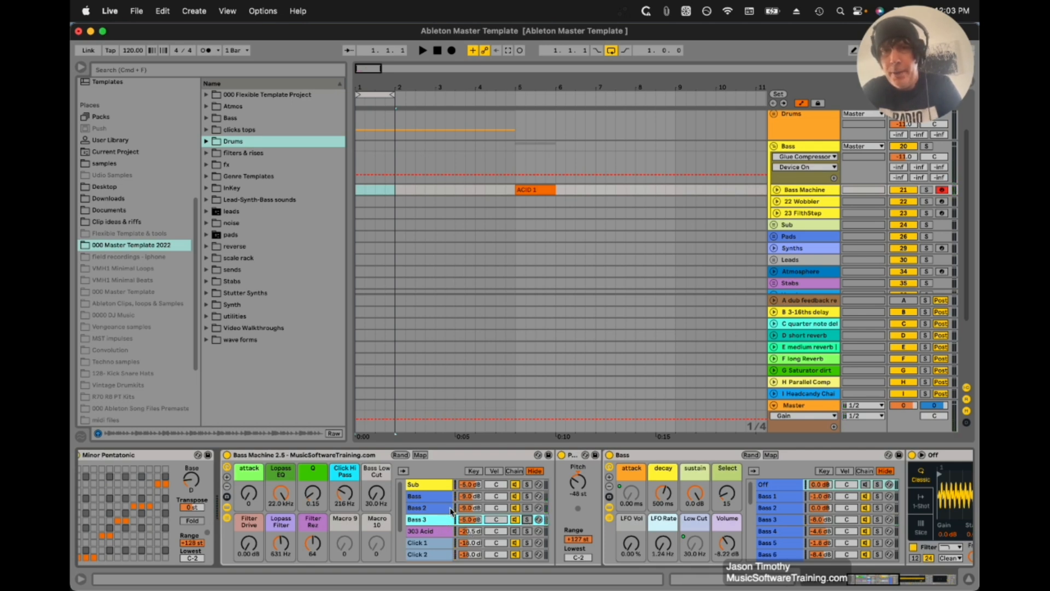
Select the Click 1 chain further down the Bass Machine rack and audition its sounds by raising Select to 26.
scroll(441, 540, "down", 3)
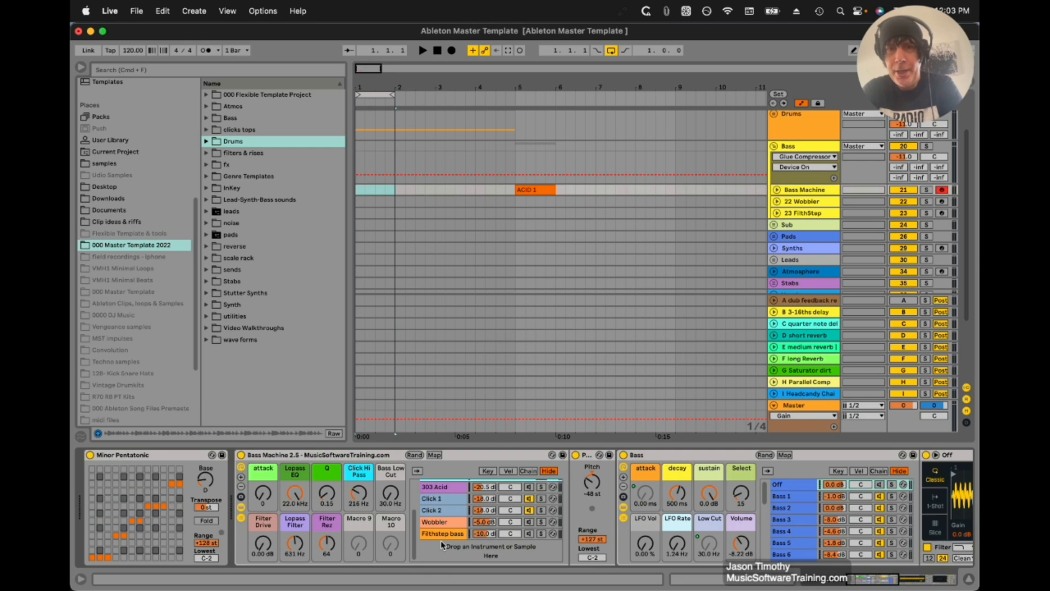
left_click(448, 502)
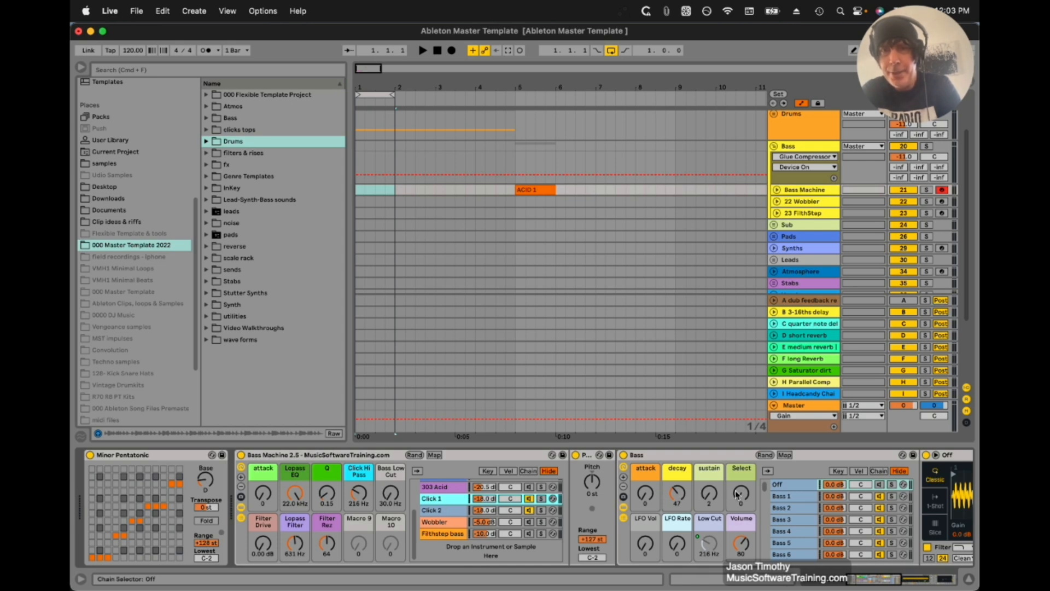
scroll(736, 495, "up", 4)
scroll(736, 494, "up", 5)
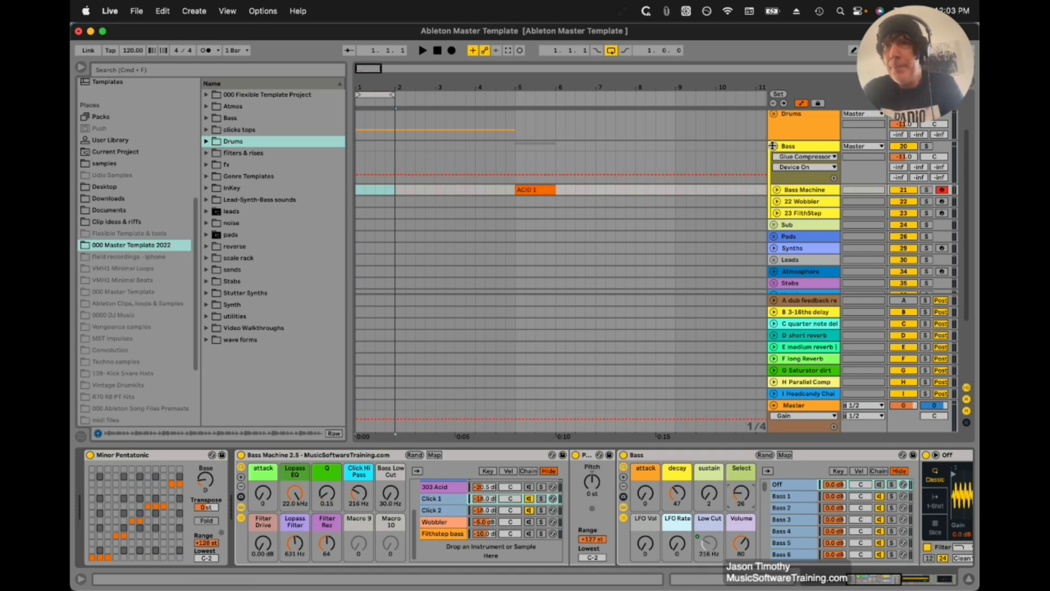
Select the 22 Wobbler track and set its rack's Sample Hard macro to 14 and fm 1 to about -6.4 dB.
left_click_drag(773, 146, 773, 150)
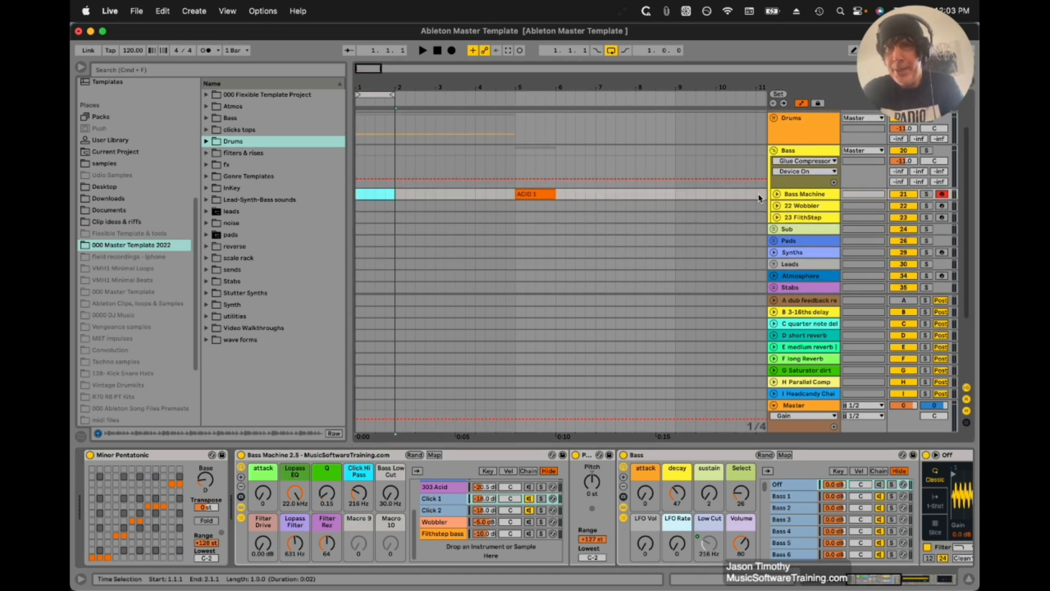
left_click(792, 208)
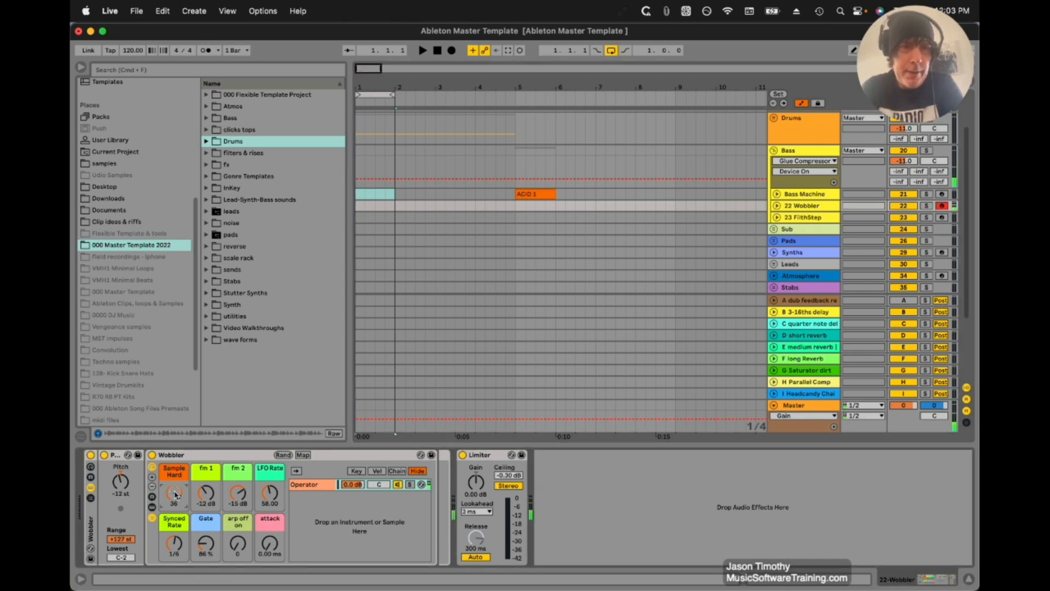
left_click_drag(175, 495, 206, 495)
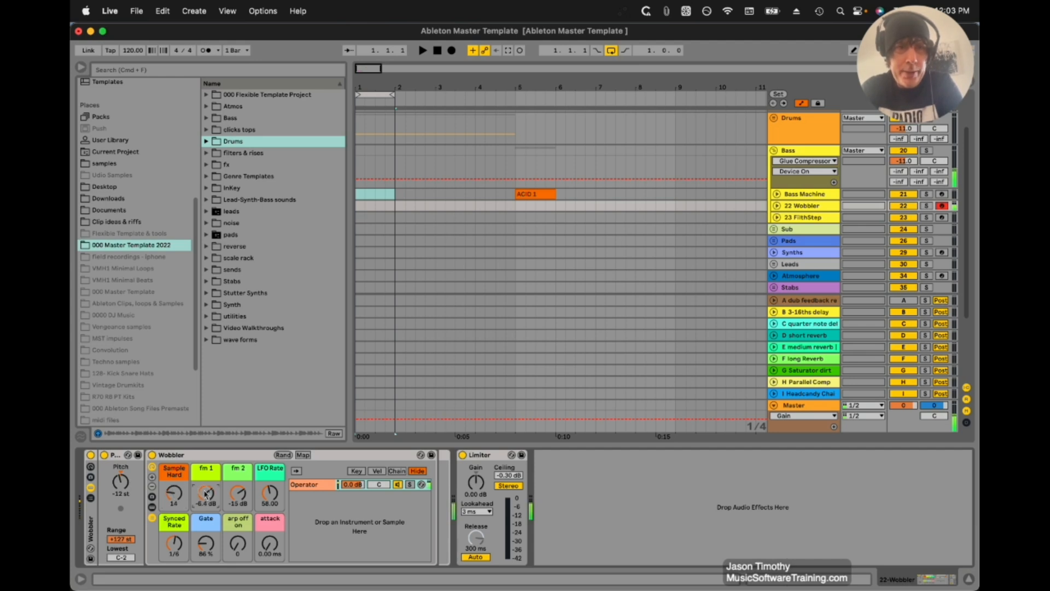
Set the Wobbler rack's LFO Rate to 70, fm 2 to -11 dB, Gate to 98 %, Synced Rate to 1/24 and Sample Hard to 27, and disarm the track.
left_click_drag(271, 494, 241, 496)
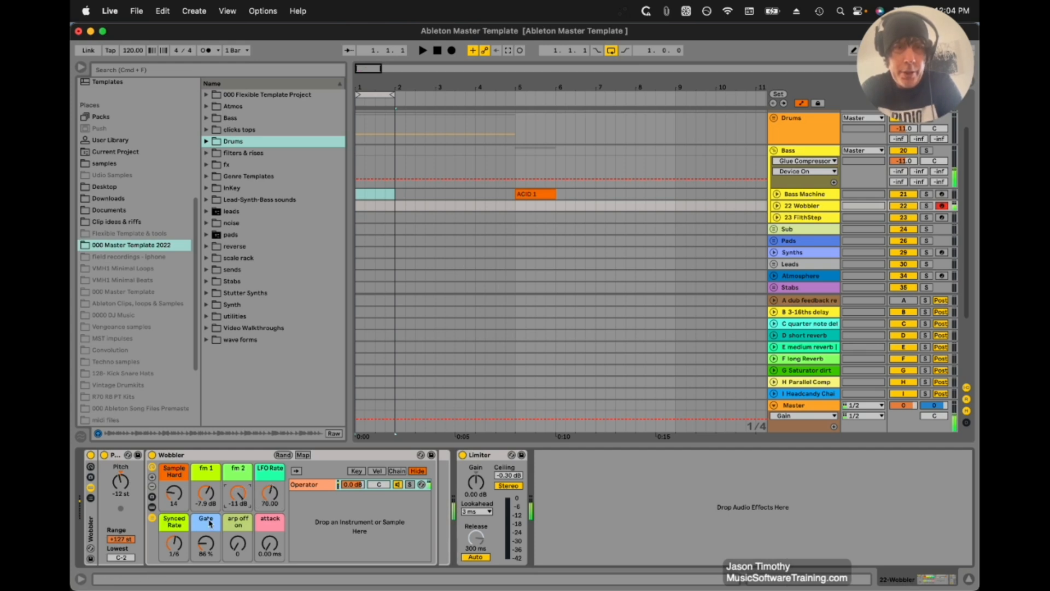
left_click_drag(204, 549, 238, 544)
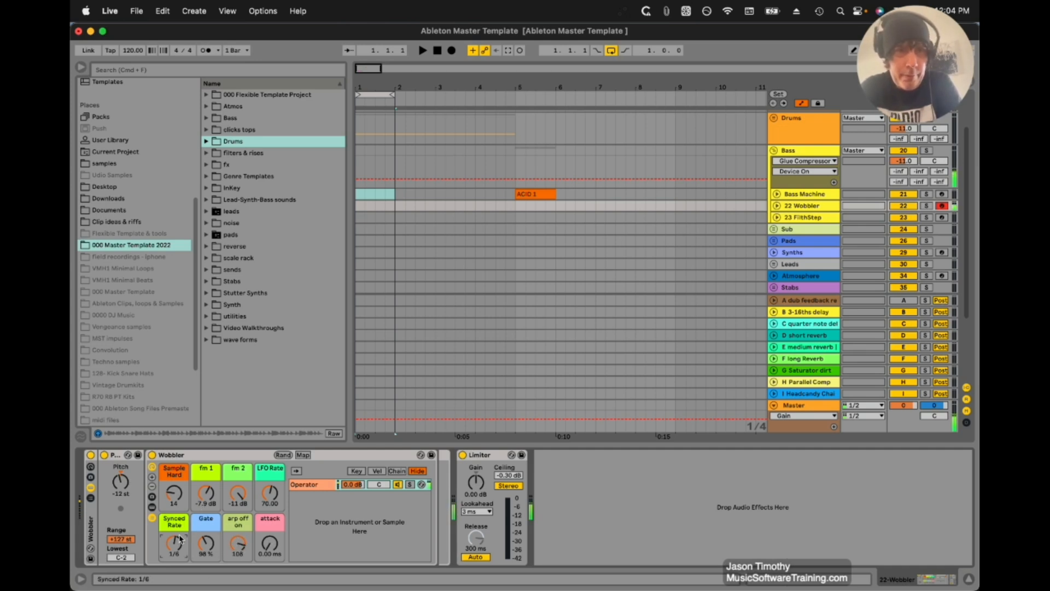
left_click_drag(181, 540, 175, 543)
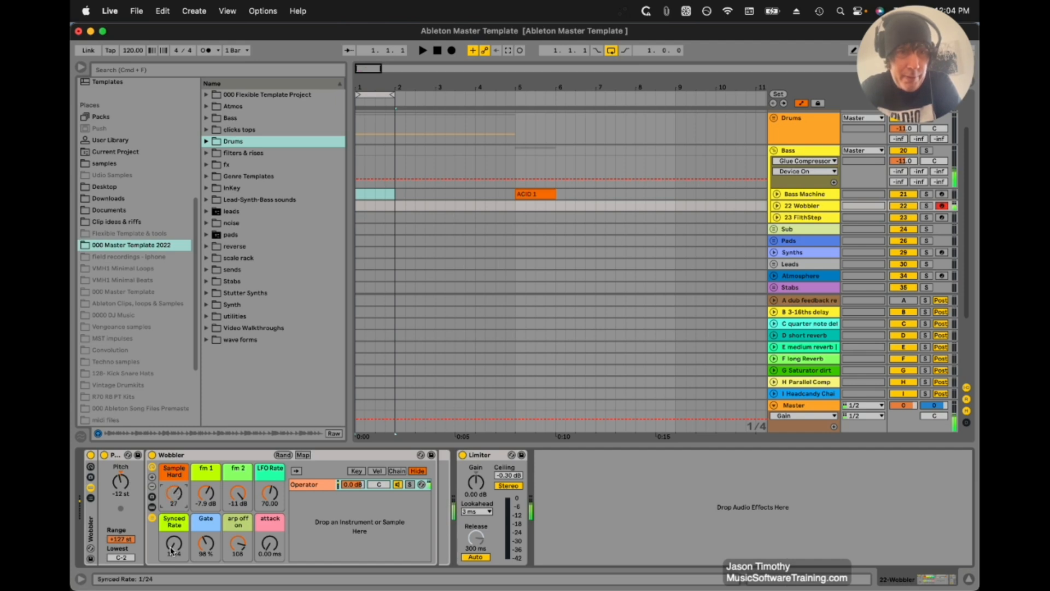
left_click_drag(244, 549, 243, 548)
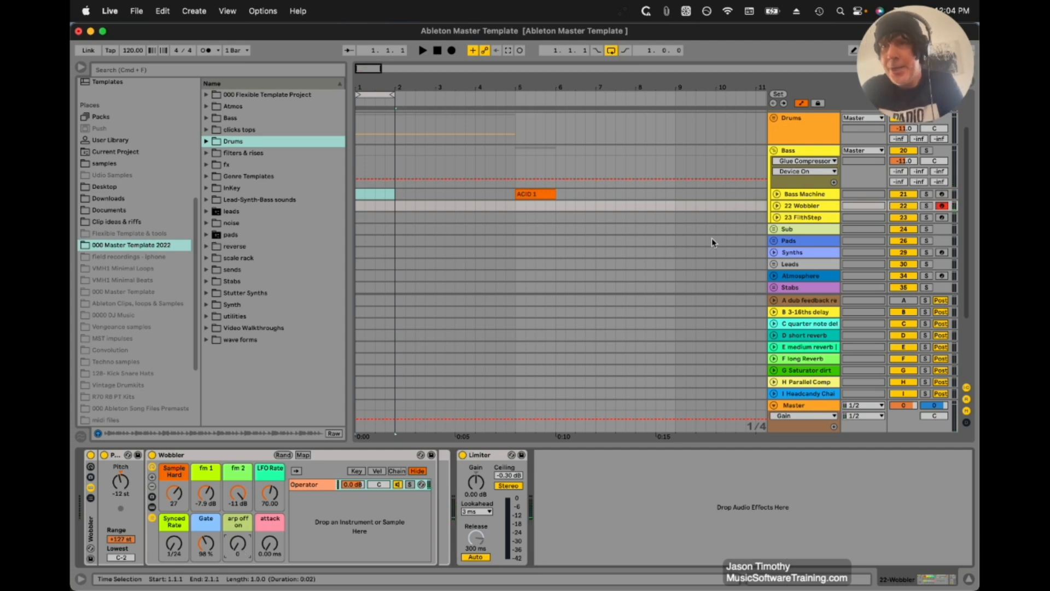
left_click(942, 206)
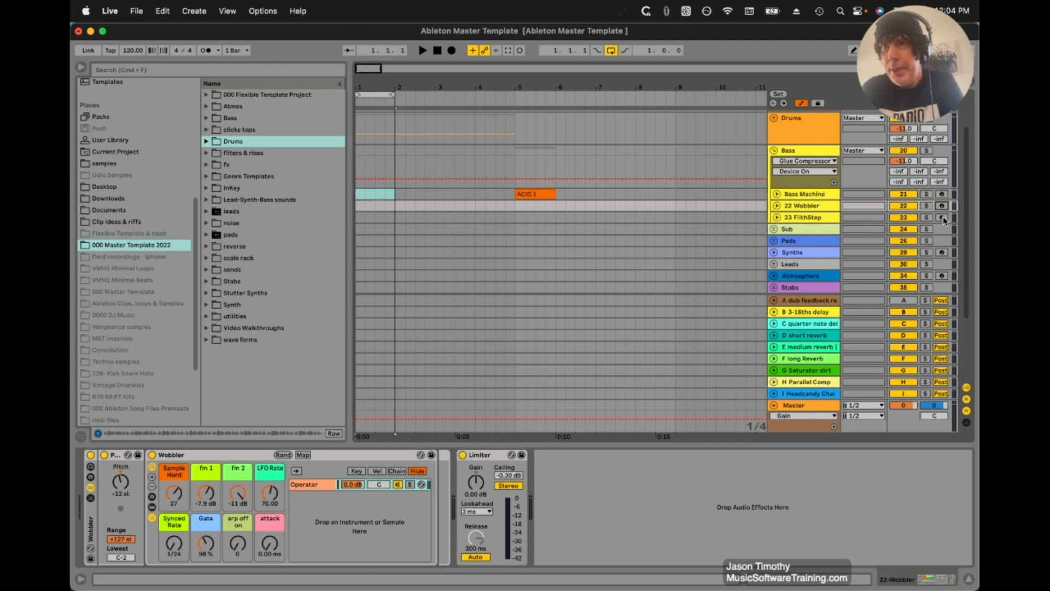
Arm the 23 FilthStep track and set its rack's dirty to -9.4 dB, fine mod to 989, harmonic crush to 17 and Bit Depth to 107.
left_click(943, 218)
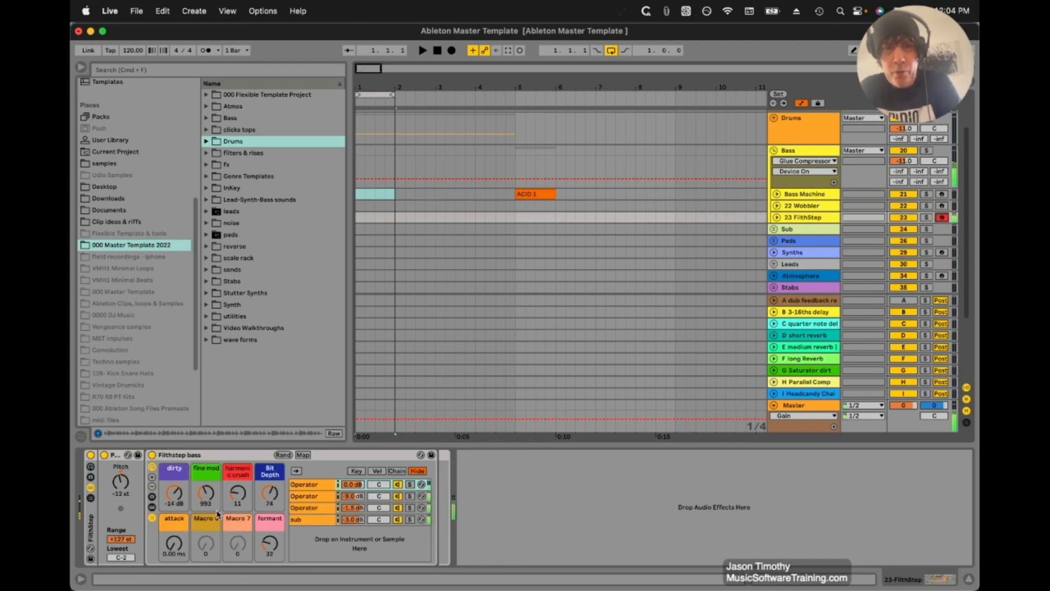
left_click_drag(173, 506, 271, 495)
left_click_drag(170, 502, 171, 501)
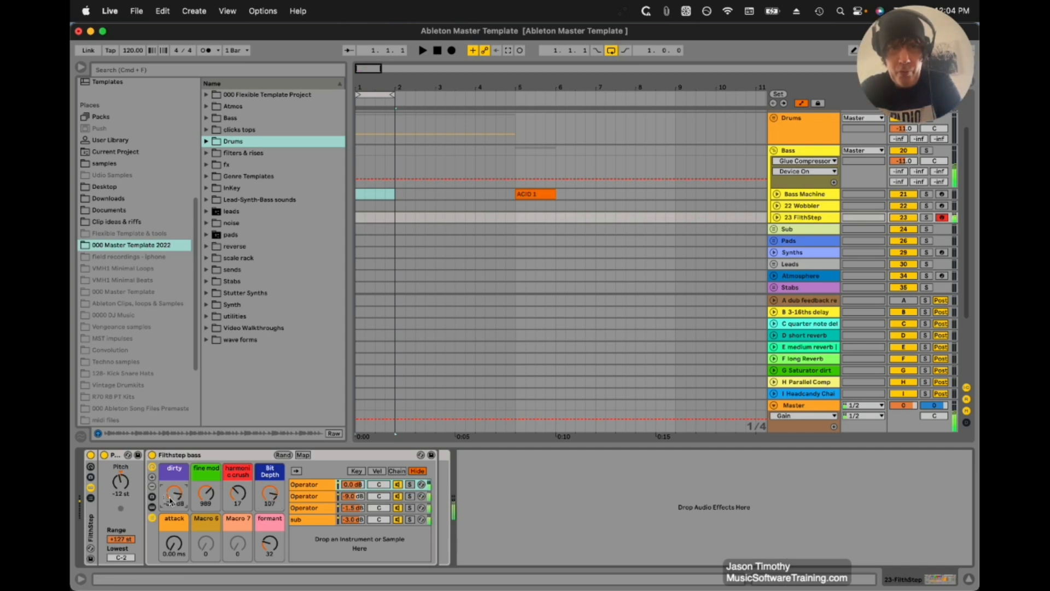
key("z")
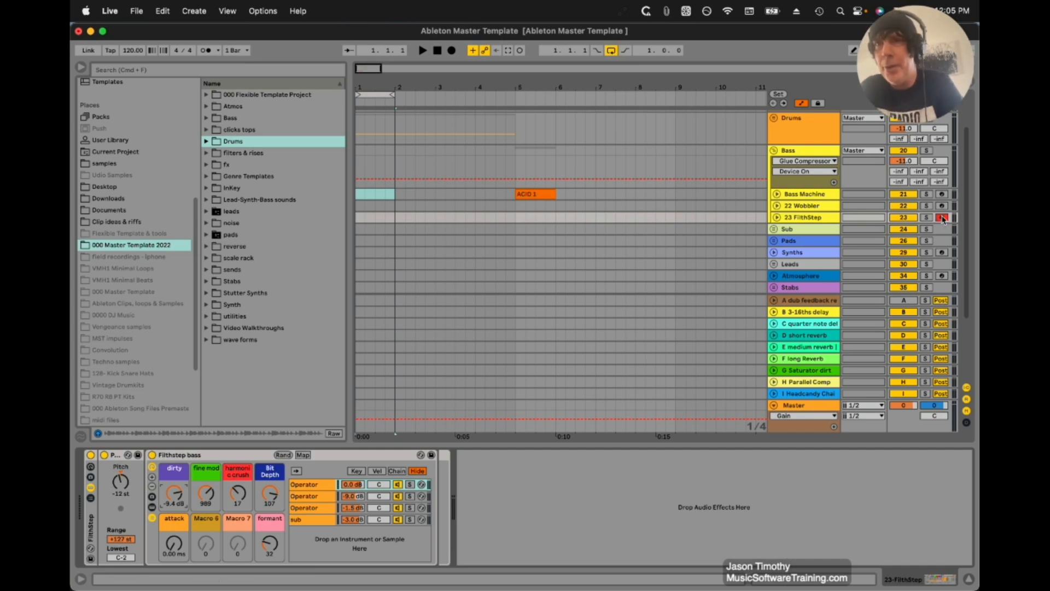
Expand the Sub group, collapse the Bass group and look through the Bass group's effect devices.
left_click(774, 228)
left_click(774, 151)
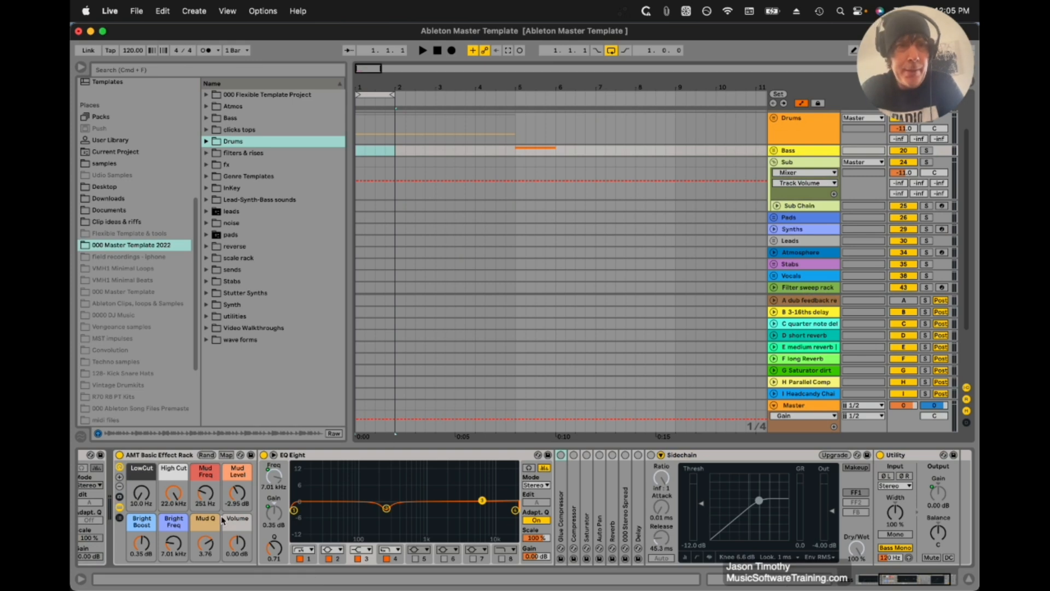
scroll(327, 560, "left", 5)
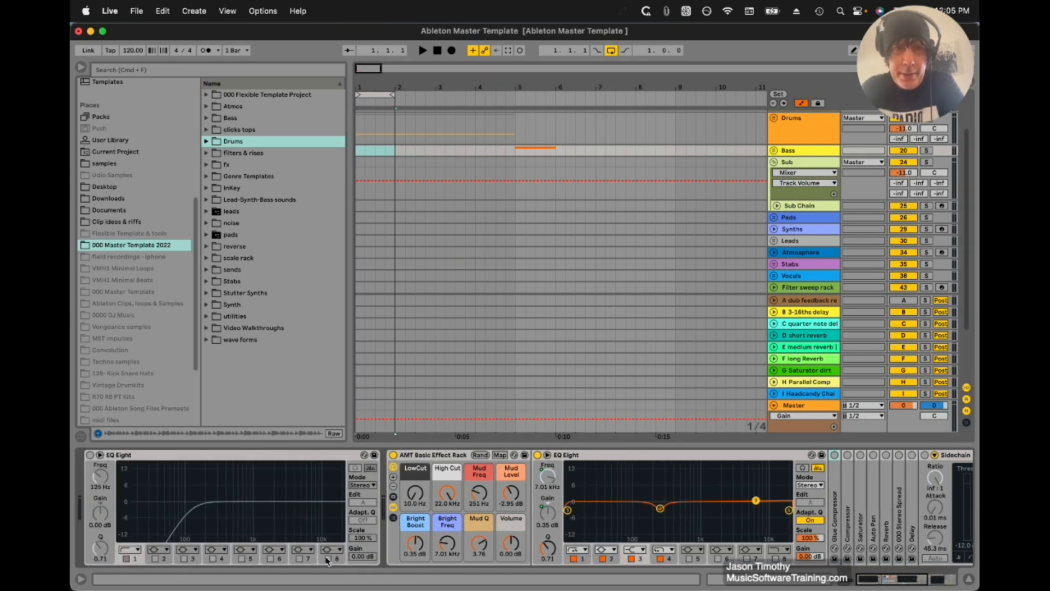
scroll(327, 560, "right", 3)
scroll(327, 560, "left", 1)
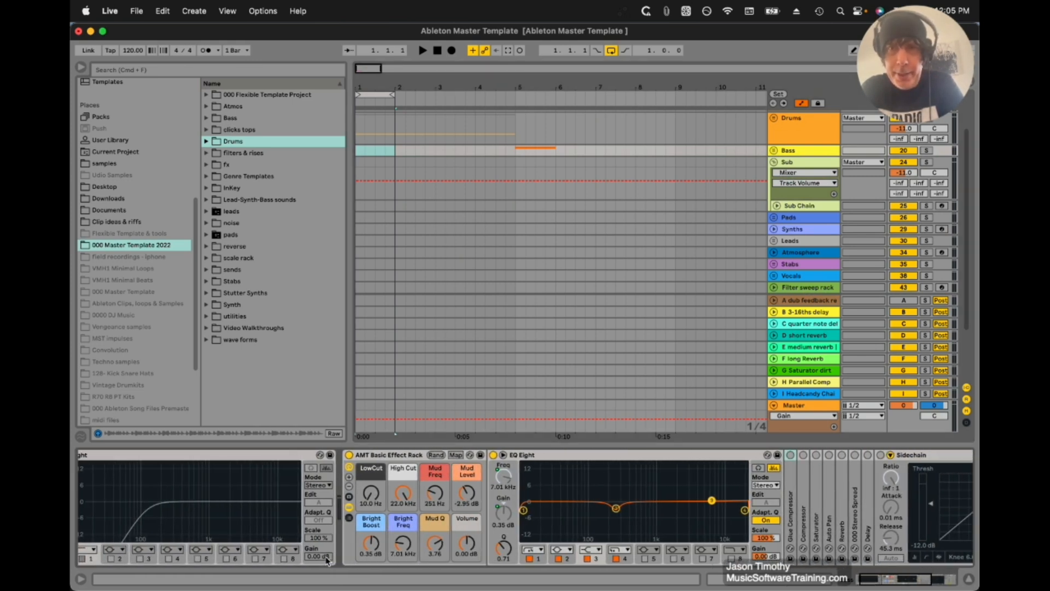
Select and arm the Sub Chain track, set its Select Sub macro to 5 and lower the computer keyboard octave to C3–D4.
left_click(819, 208)
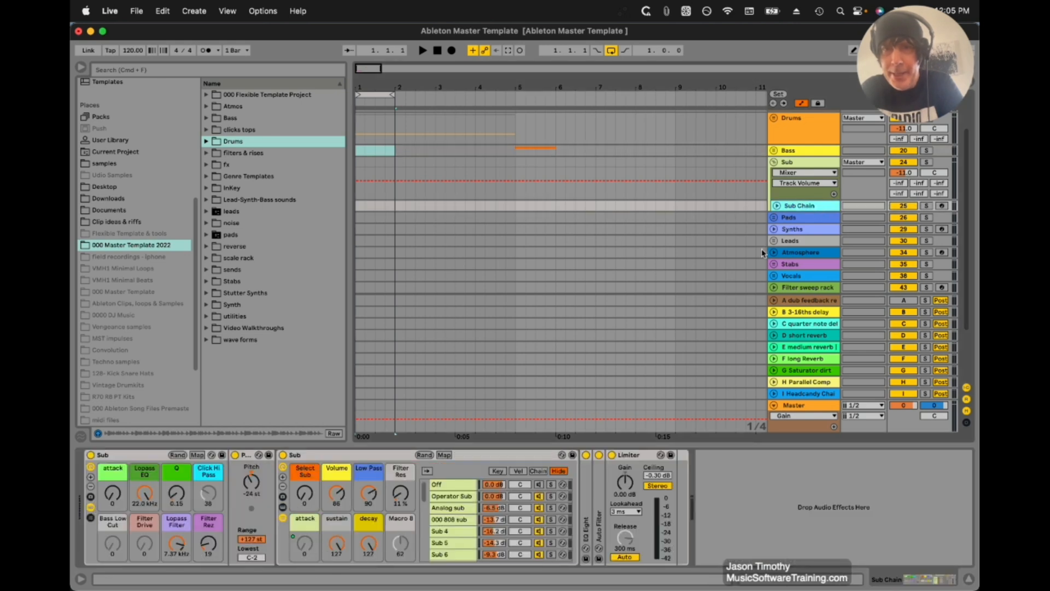
scroll(498, 550, "down", 3)
scroll(497, 549, "up", 3)
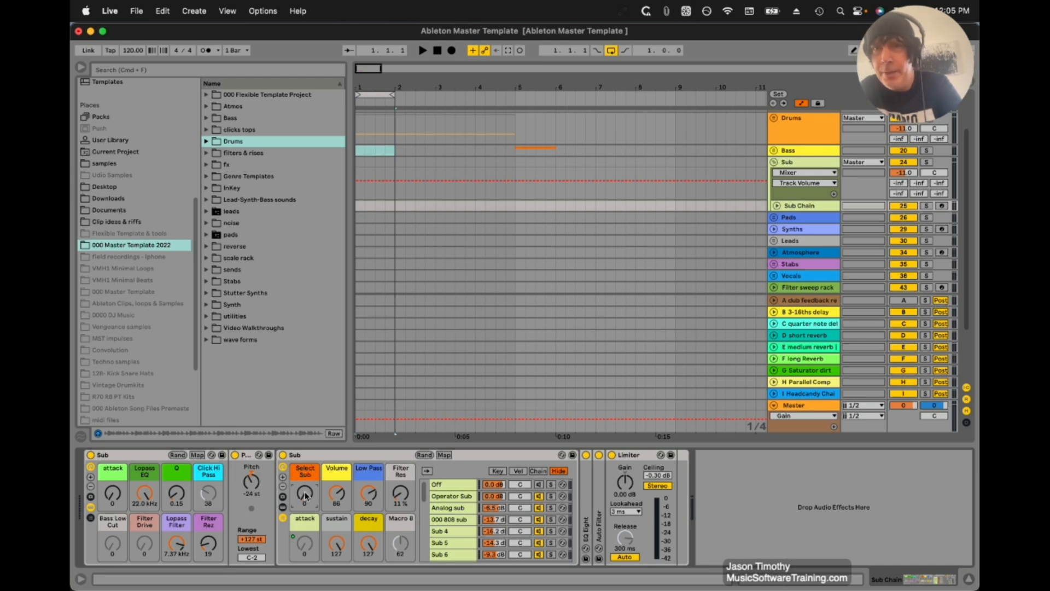
left_click(943, 206)
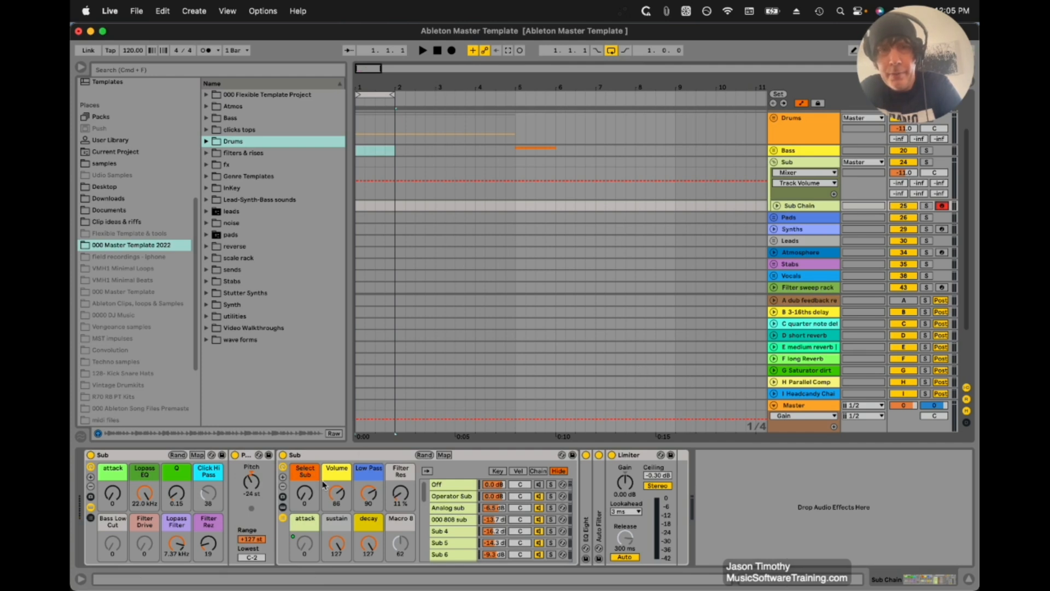
left_click_drag(304, 495, 304, 493)
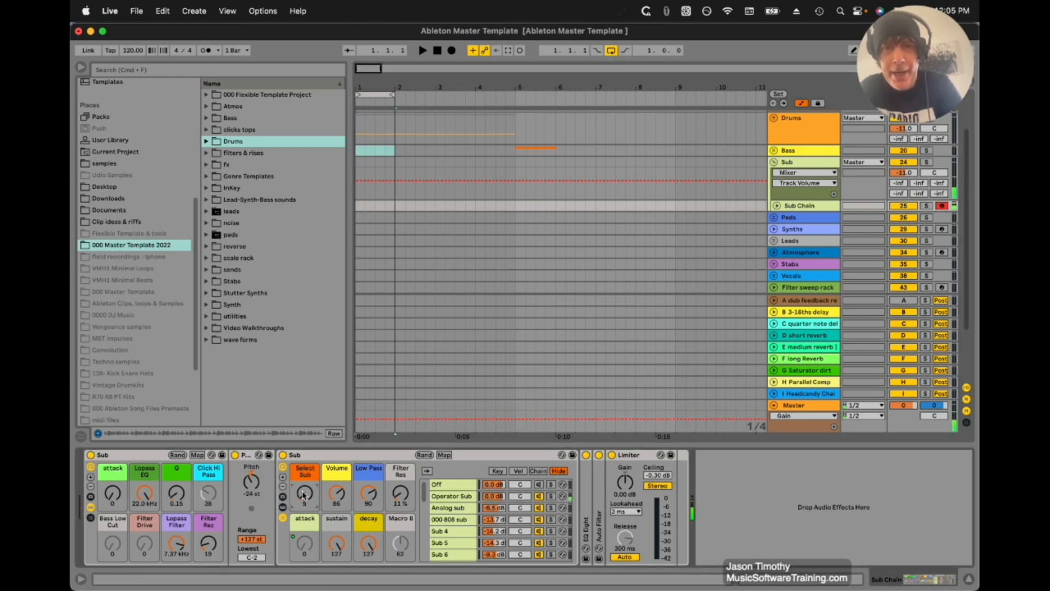
key("z")
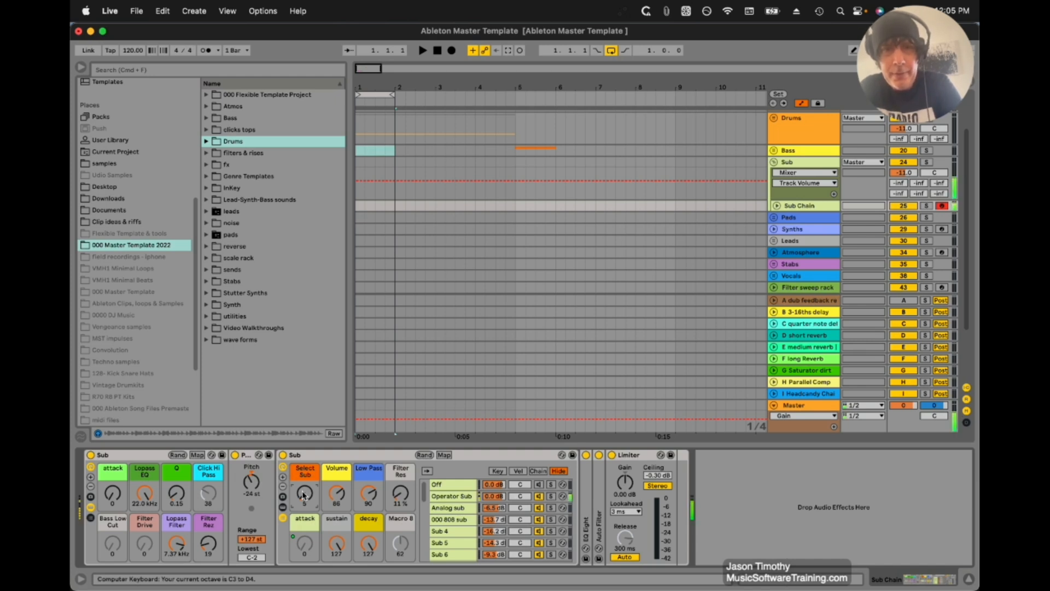
Audition more sub sounds with Select Sub, leaving it at 29, and browse the Sub rack's chain list down to Sub 24.
scroll(309, 492, "up", 3)
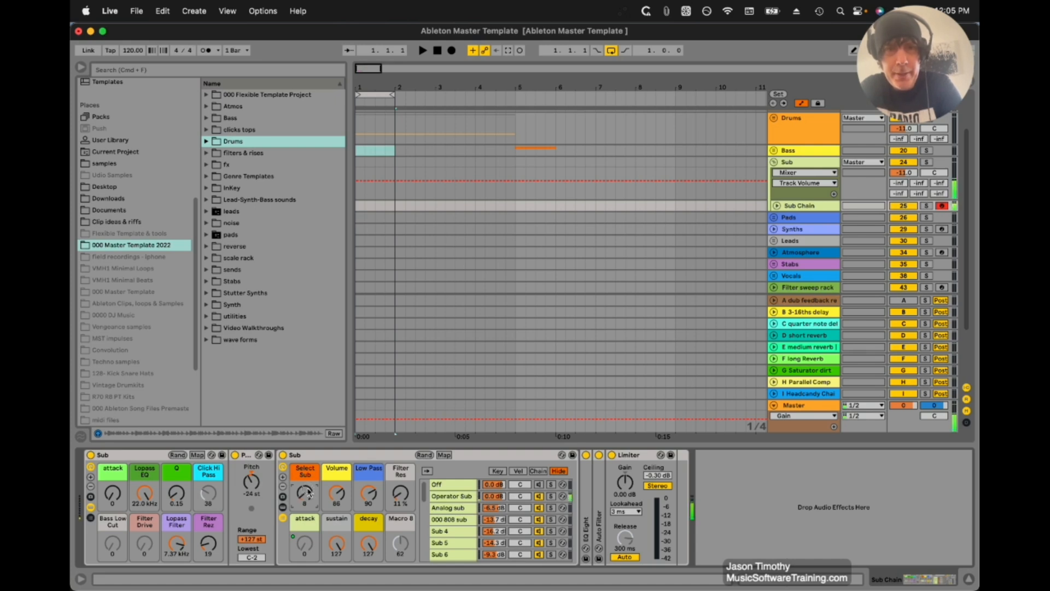
scroll(309, 493, "up", 5)
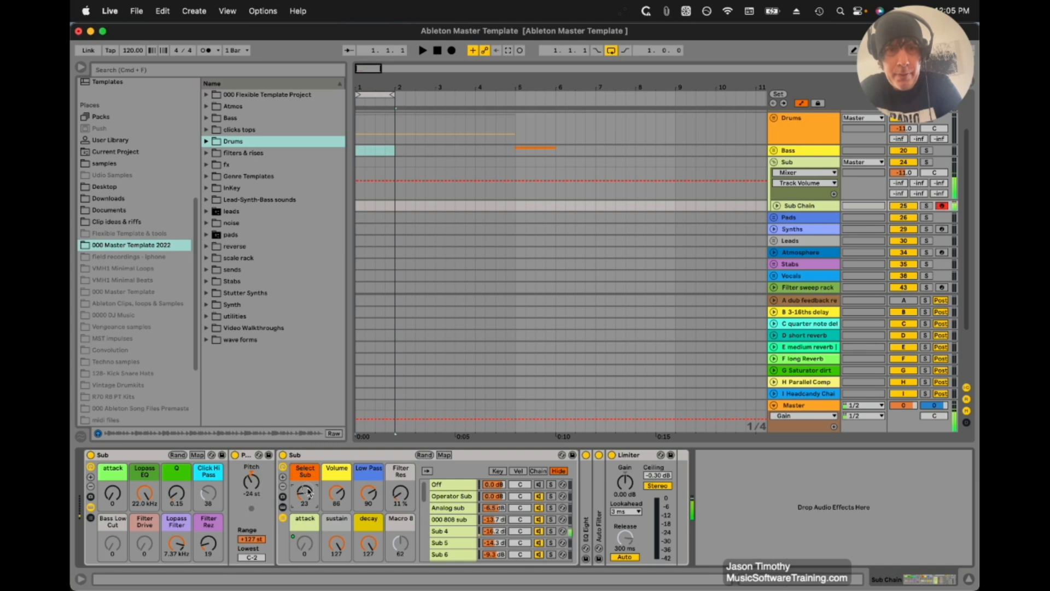
scroll(309, 493, "up", 5)
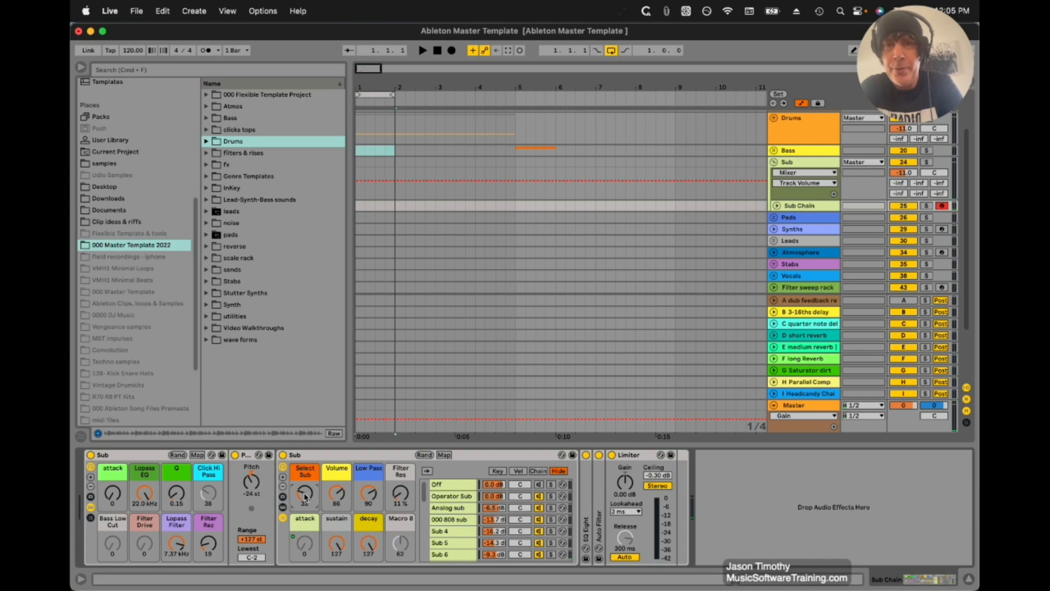
scroll(305, 498, "down", 5)
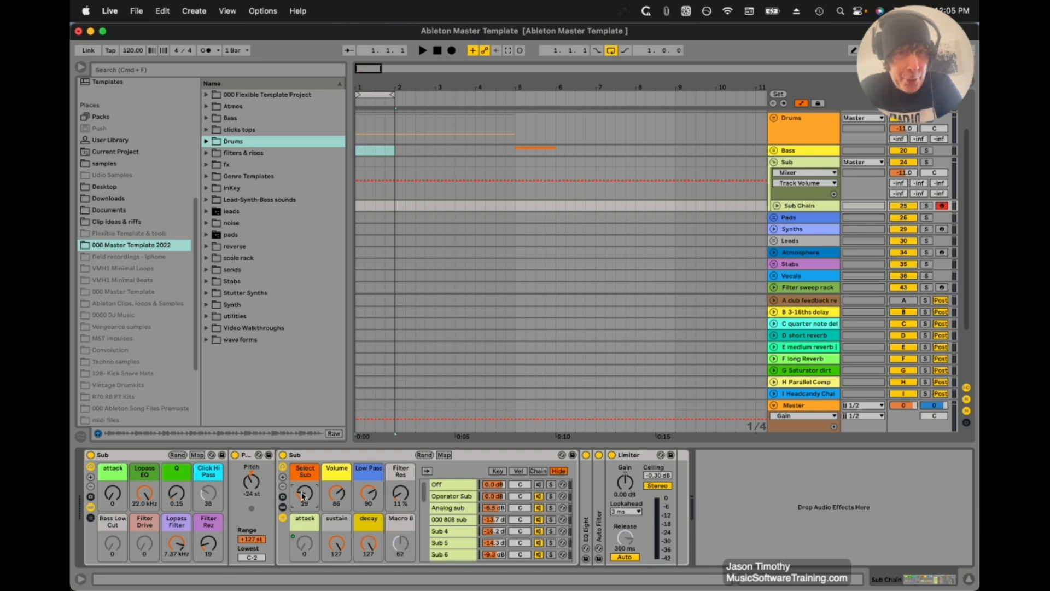
scroll(454, 524, "down", 6)
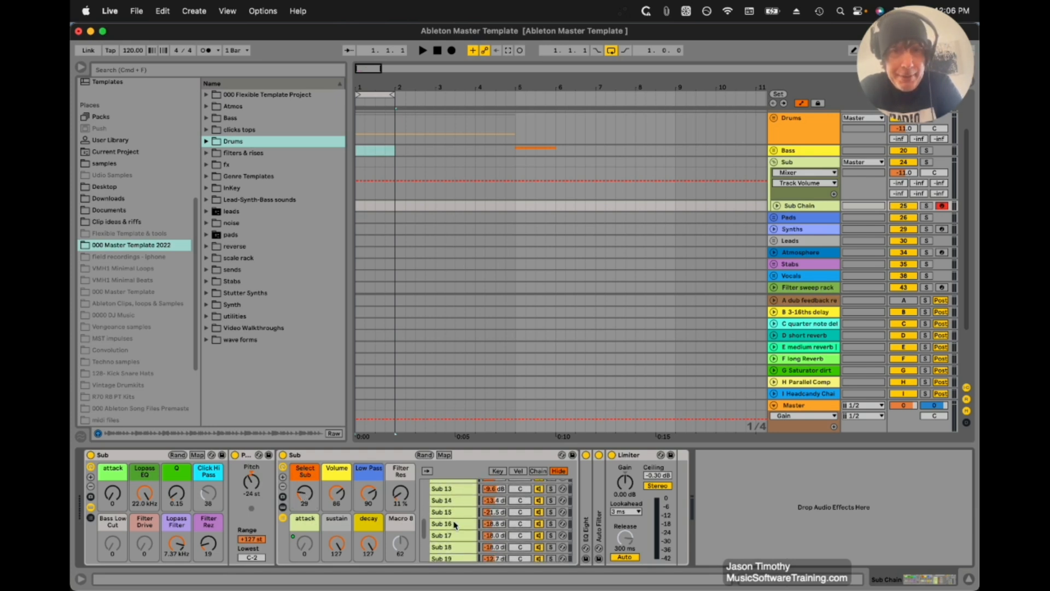
scroll(454, 524, "down", 3)
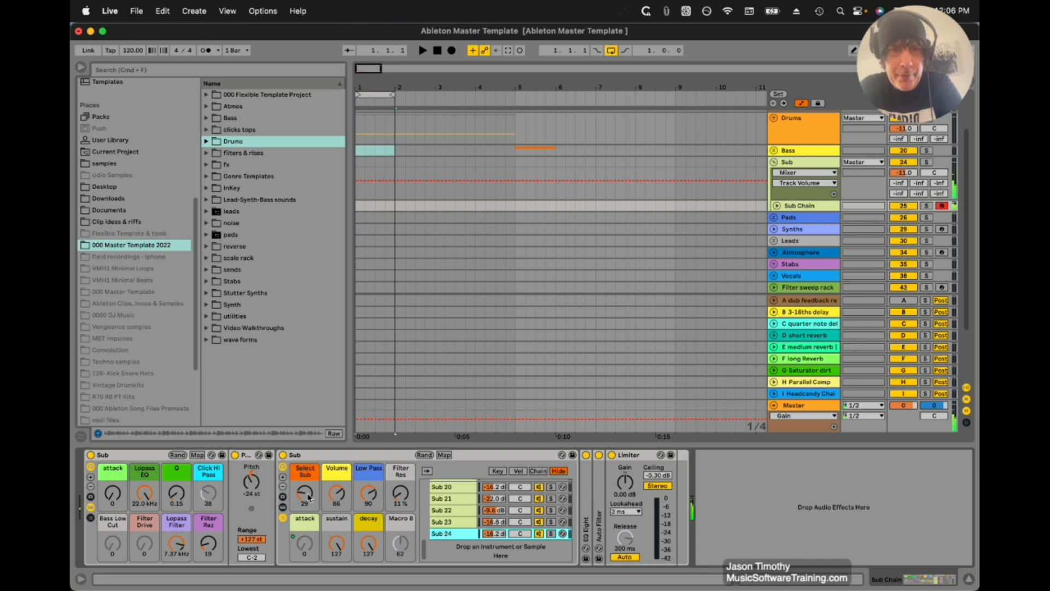
Set the Sub rack's Select Sub to 74, Low Pass to 65 and Filter Res to 35 %, and disarm the Sub Chain track.
left_click_drag(307, 495, 308, 496)
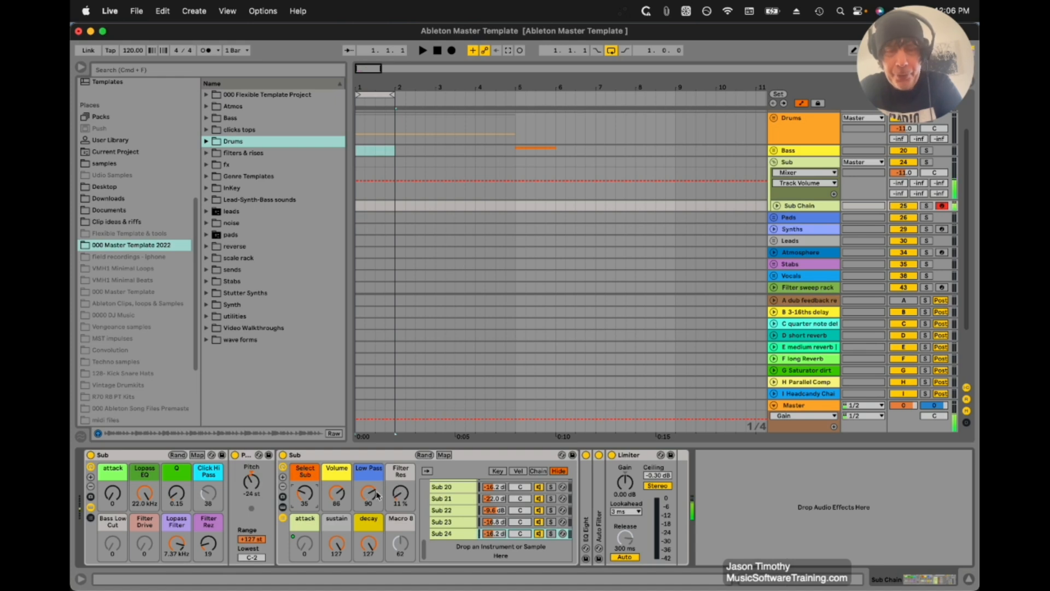
left_click_drag(370, 495, 398, 493)
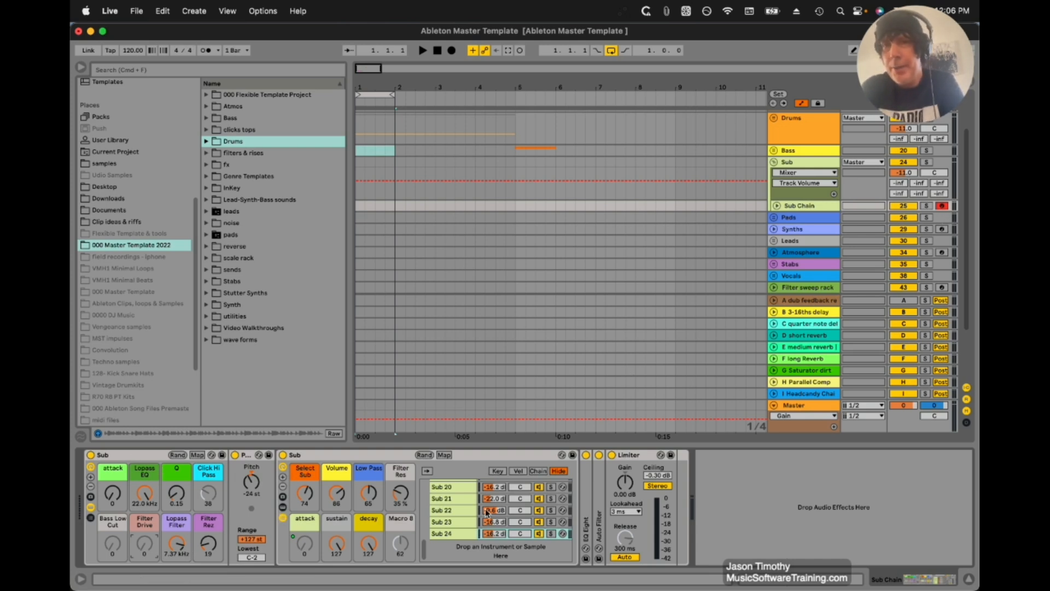
scroll(460, 523, "up", 10)
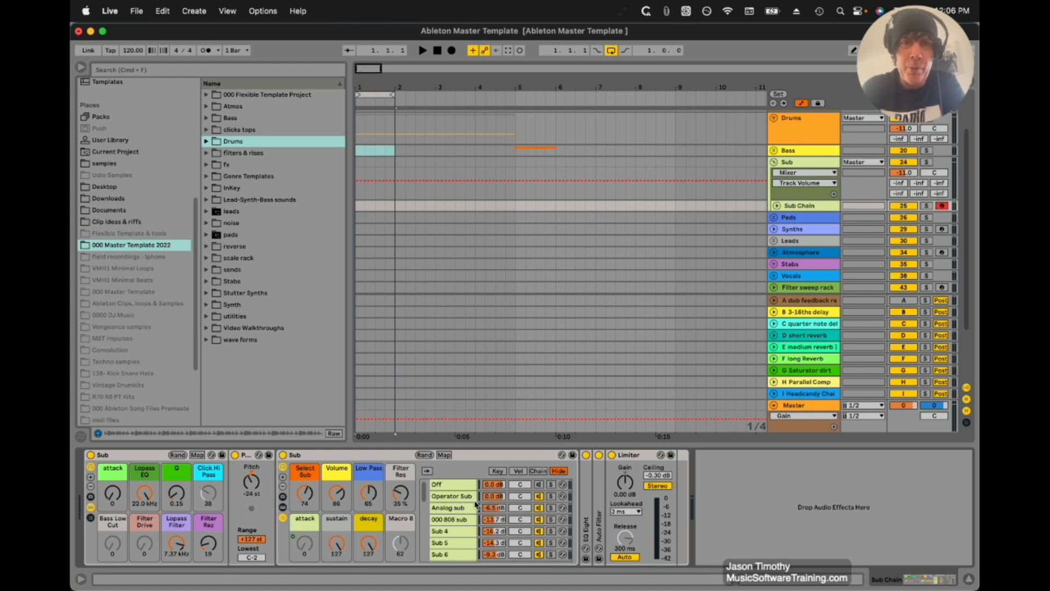
left_click(942, 205)
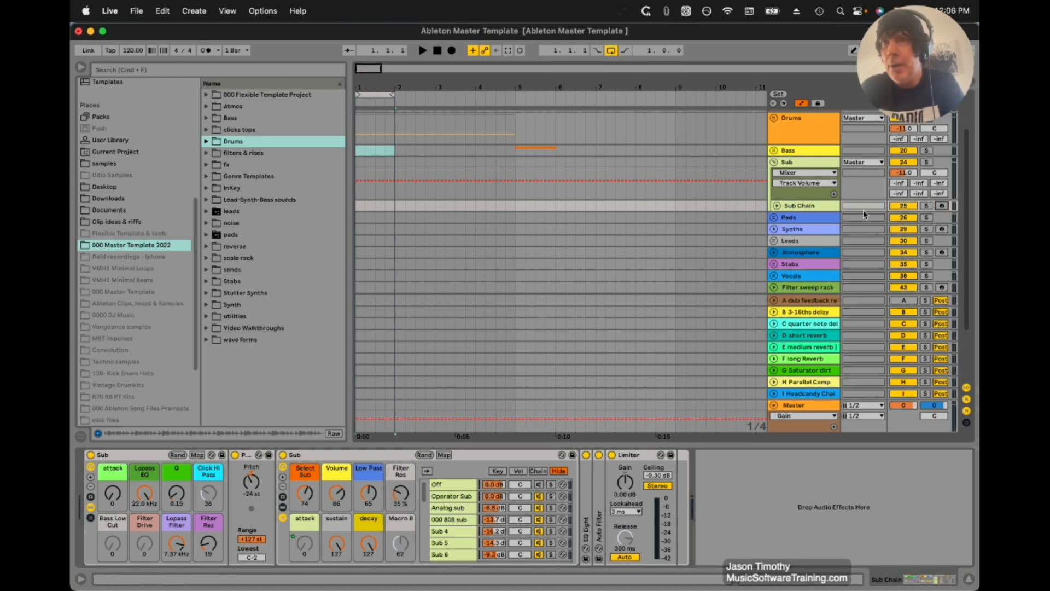
Expand the Pads group, briefly solo it, and select and arm the sampler pads track.
left_click(774, 218)
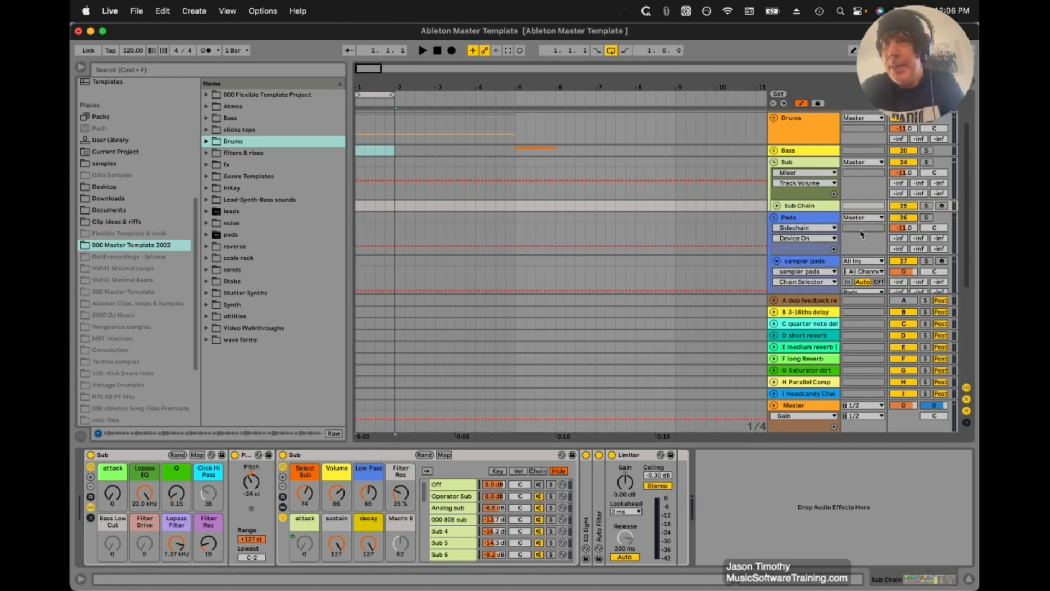
left_click(925, 219)
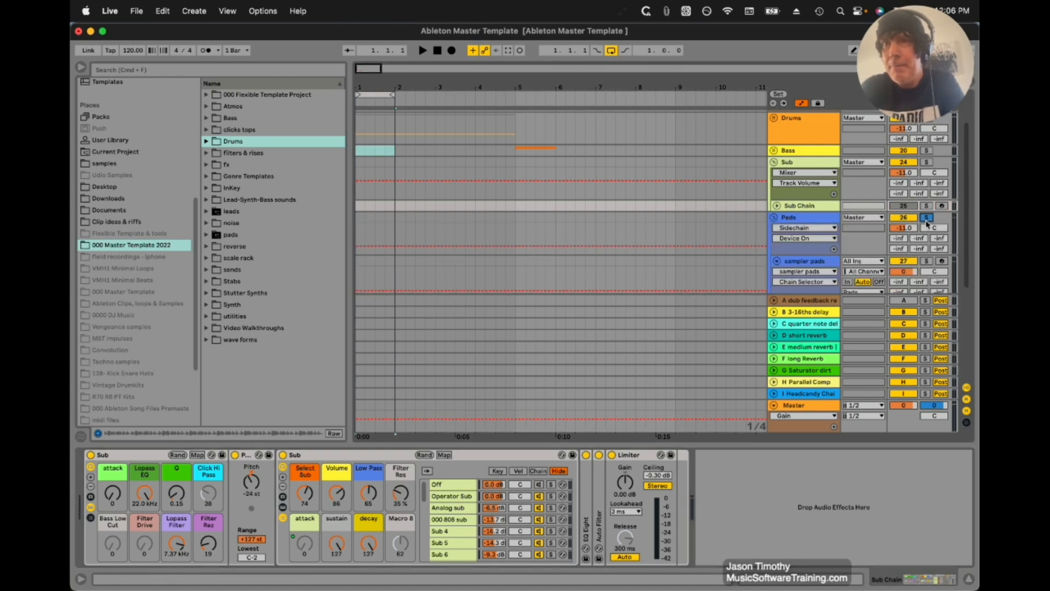
left_click(826, 262)
left_click(930, 139)
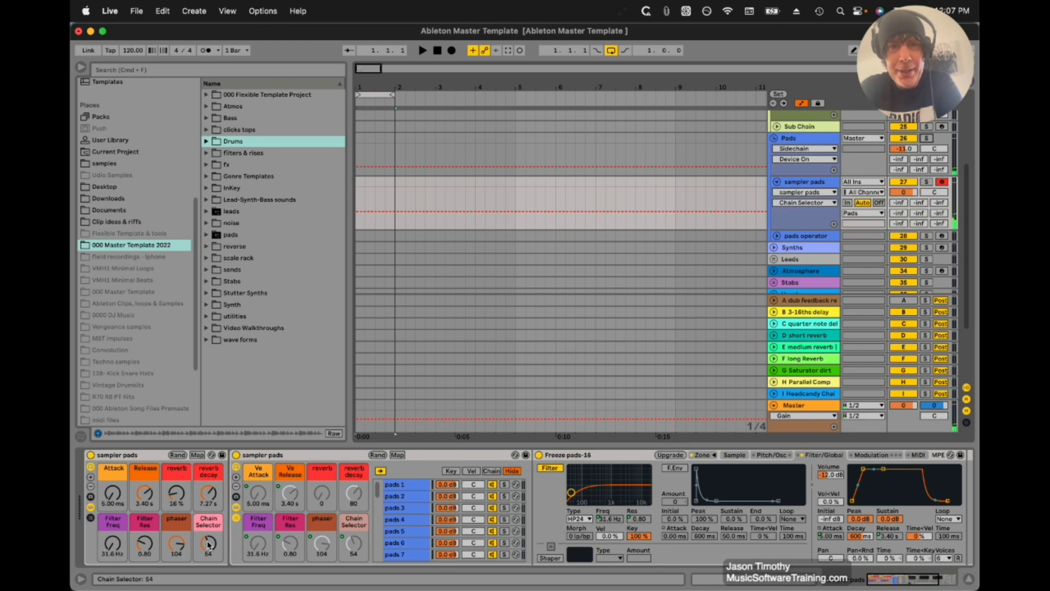
Audition the sampler pads by lowering the Chain Selector macro to 12 and stepping it up to 41.
scroll(208, 544, "down", 10)
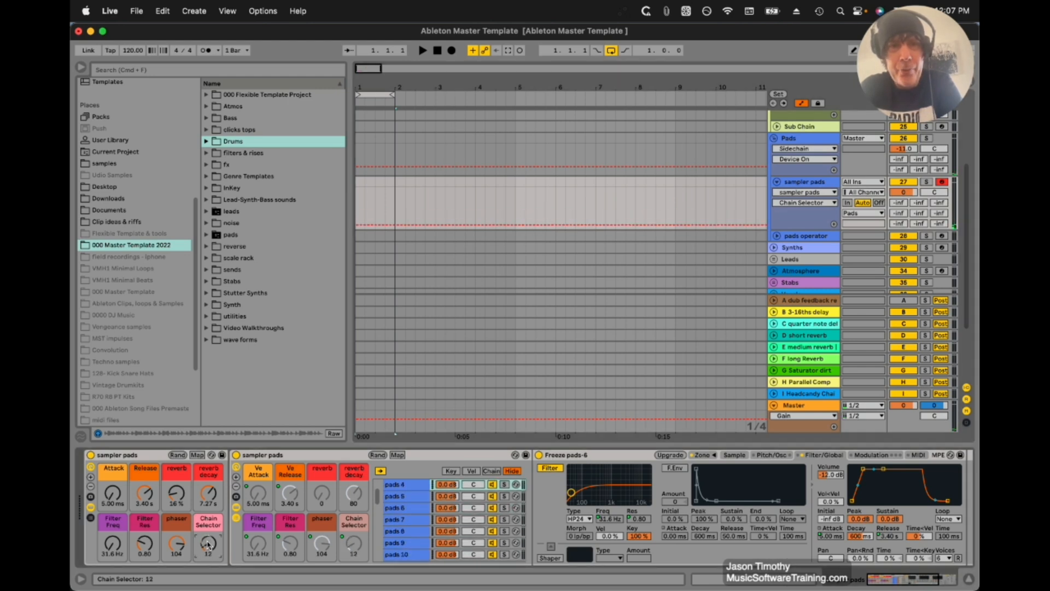
scroll(208, 544, "up", 1)
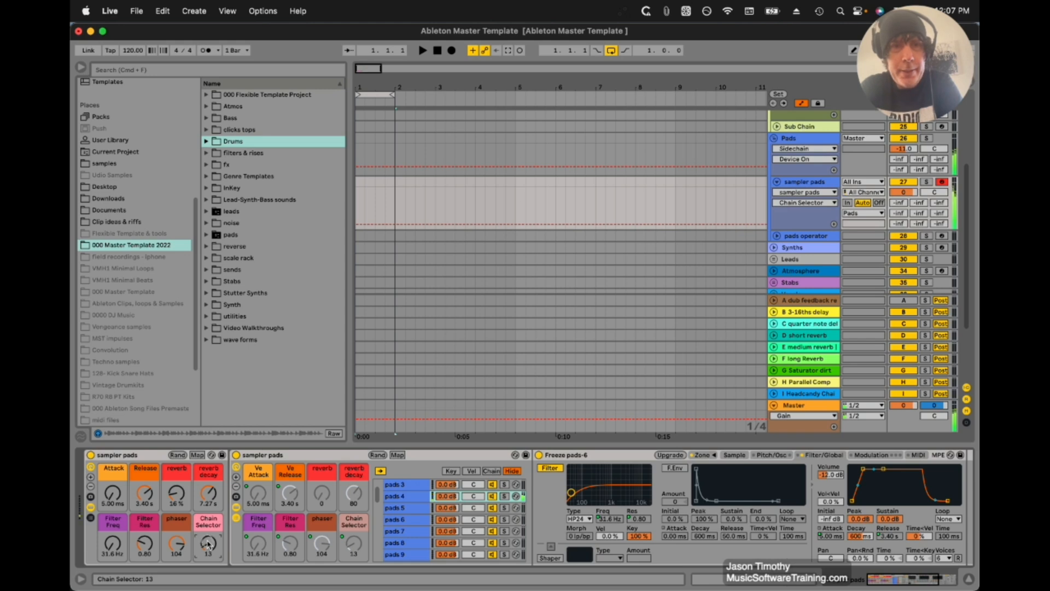
scroll(208, 544, "up", 7)
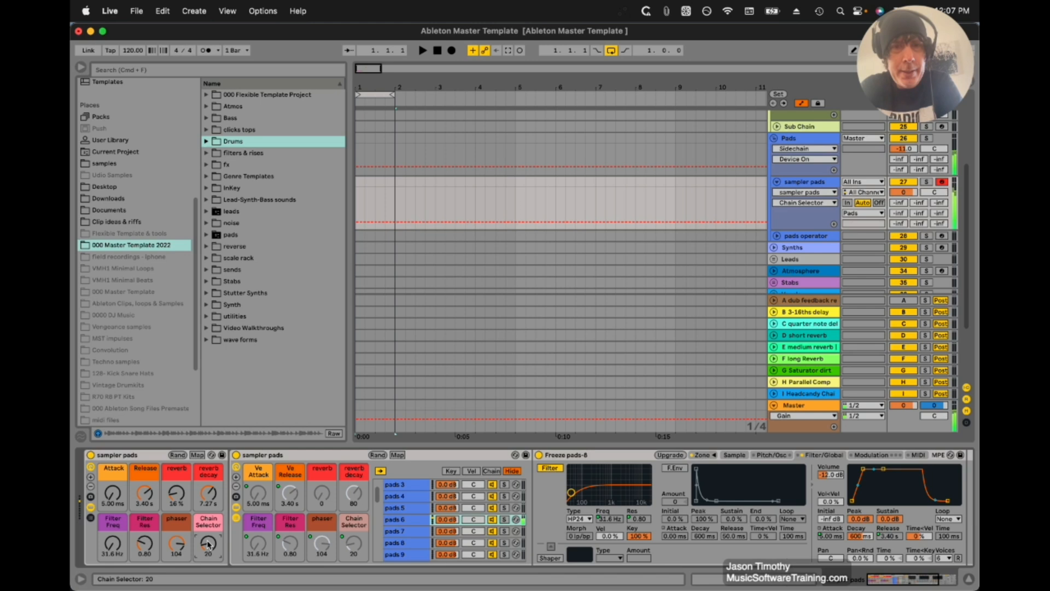
scroll(209, 544, "up", 8)
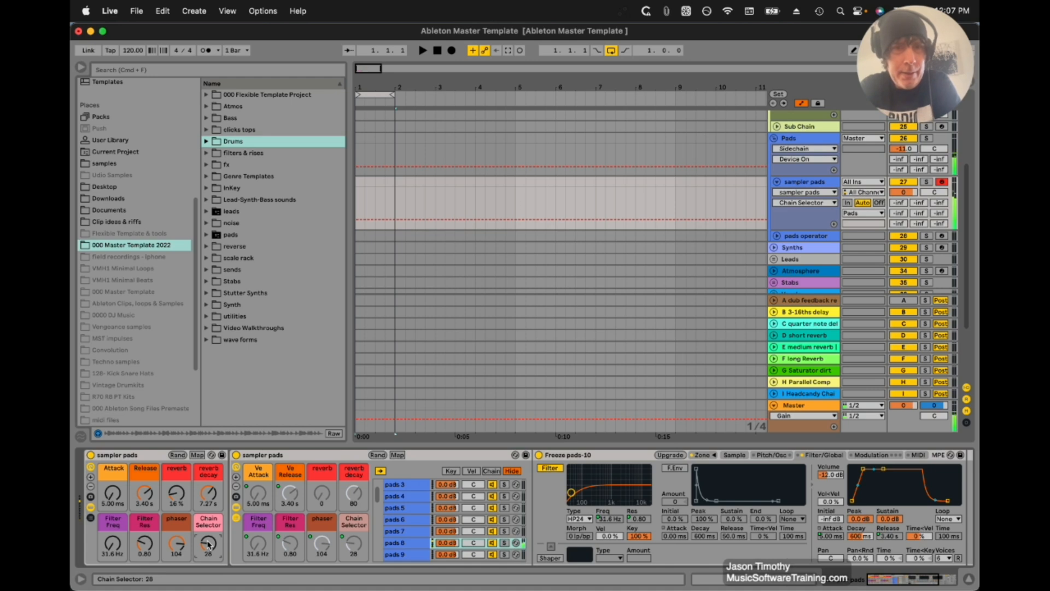
scroll(208, 545, "up", 13)
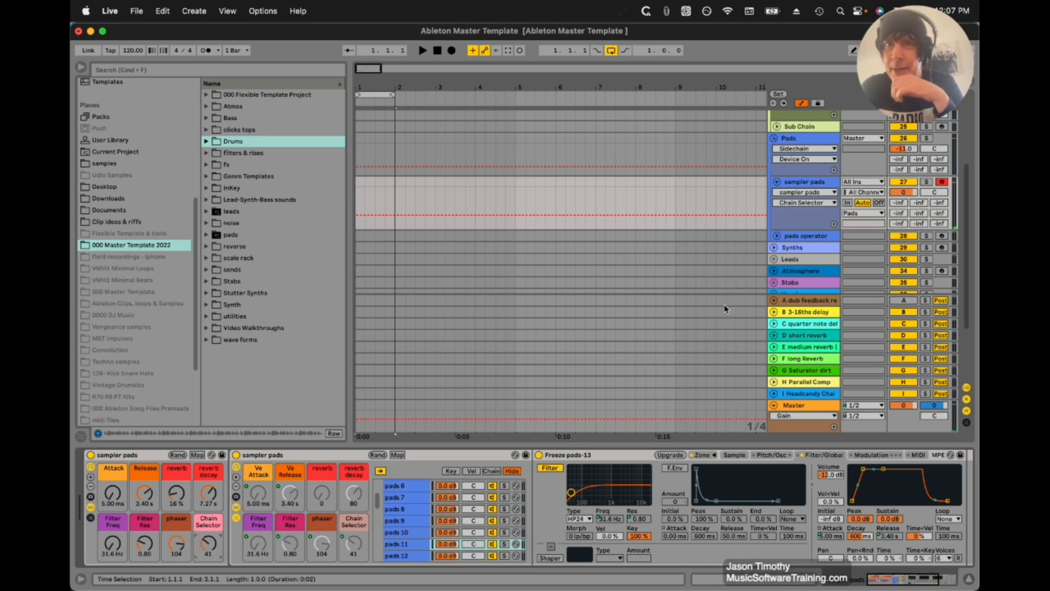
scroll(819, 183, "down", 2)
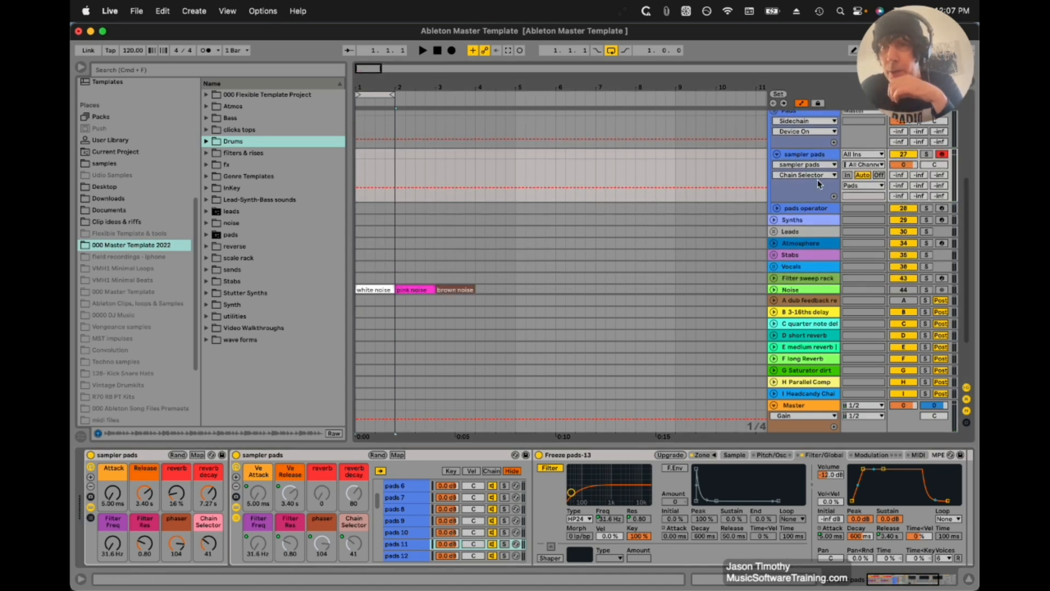
Arm the pads operator track and audition its pads with attack at 291 ms and the chain macro at 41.
left_click(942, 206)
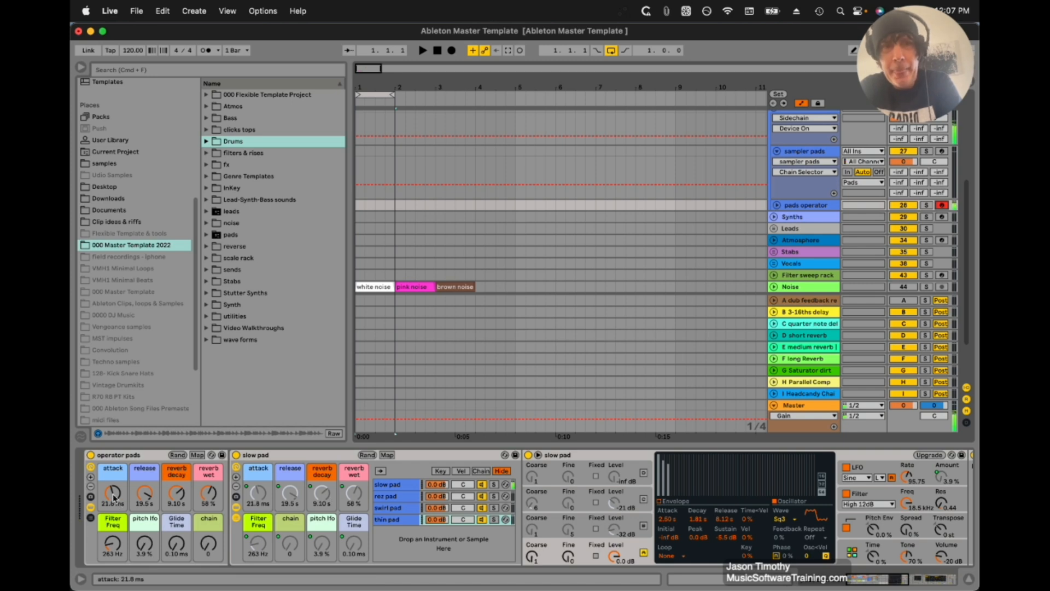
left_click_drag(113, 495, 115, 497)
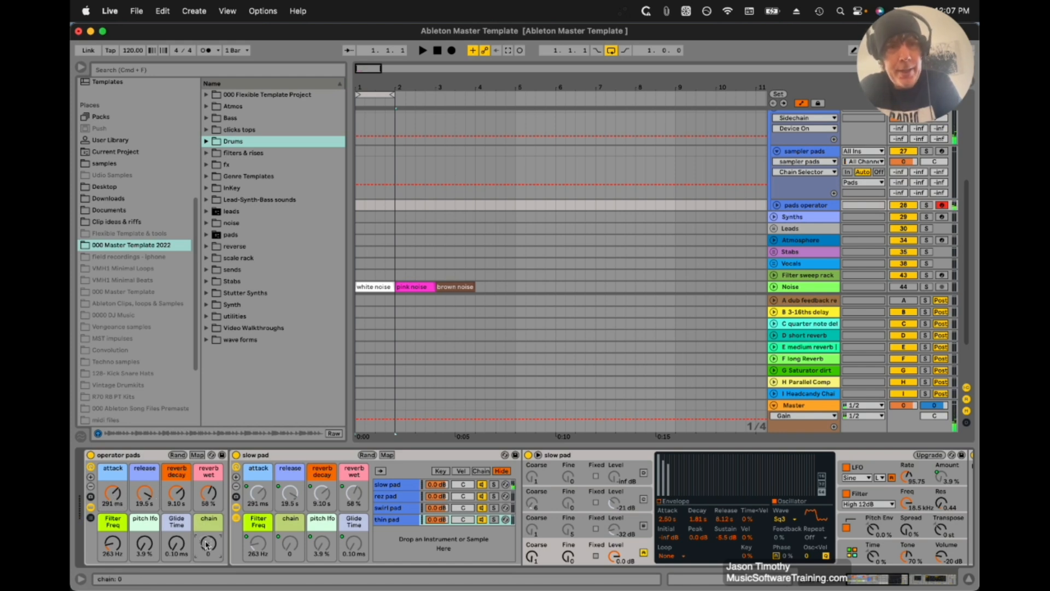
left_click_drag(207, 544, 206, 544)
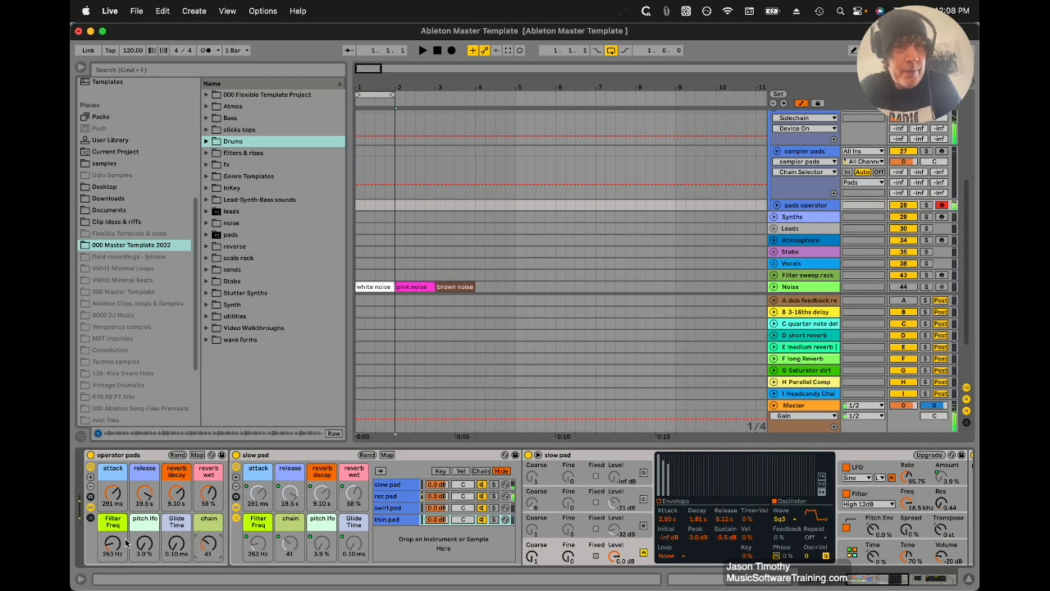
Shape the operator pads by setting attack to 0.00 ms and reverb wet to 61 %, and adjust the chain macro.
left_click_drag(111, 490, 111, 491)
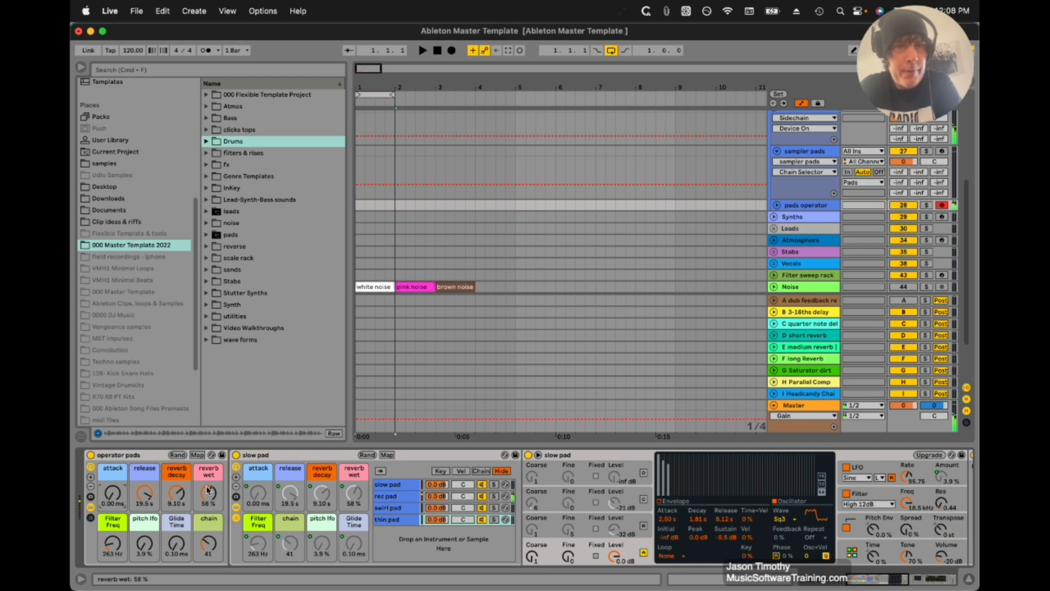
left_click_drag(208, 490, 208, 494)
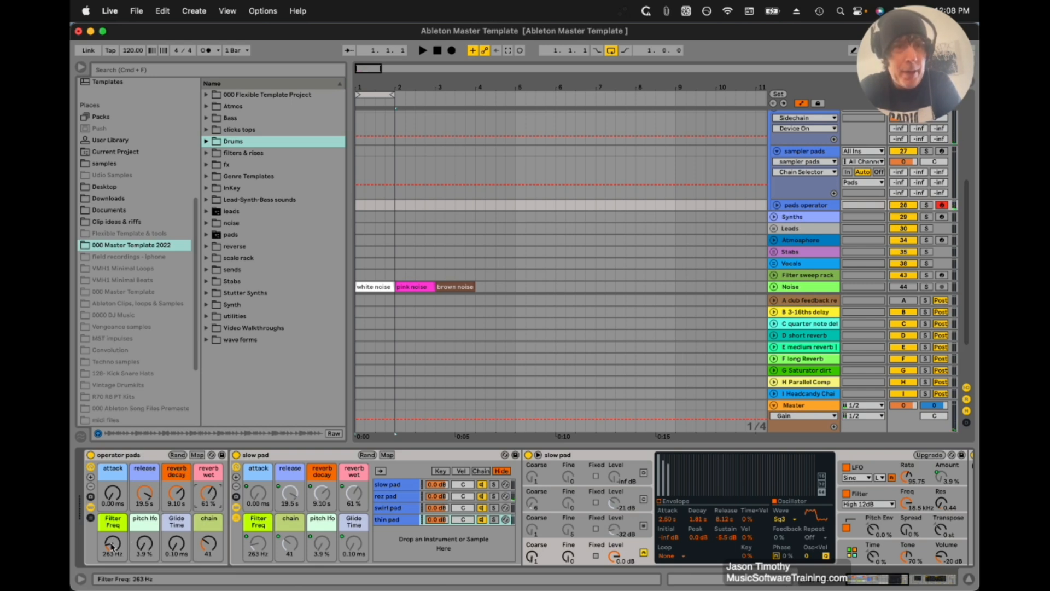
left_click_drag(210, 546, 210, 542)
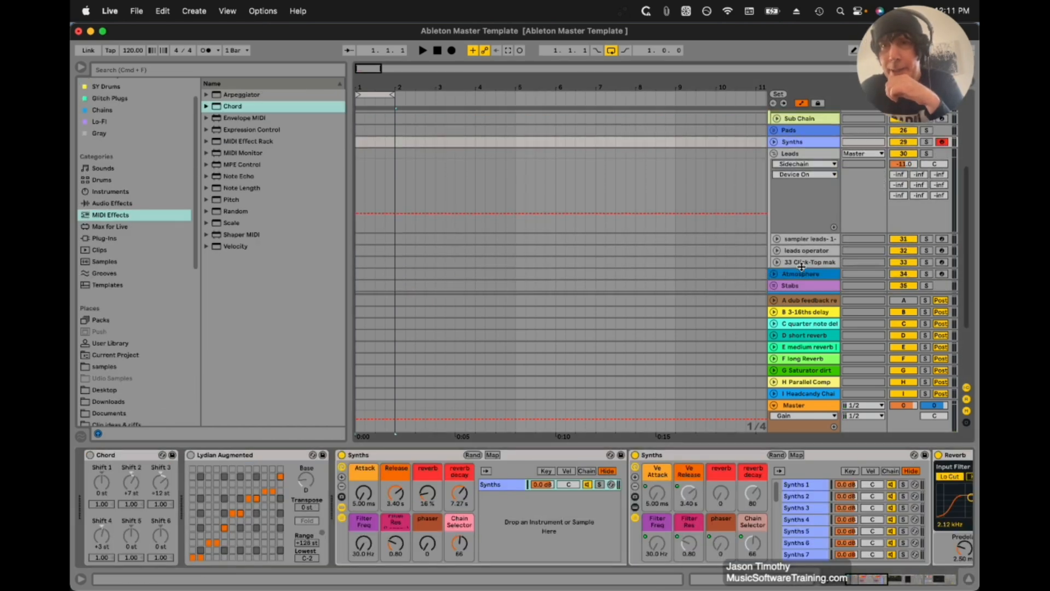
Arm the sampler leads track, audition its leads by raising Chain Selector to 41, and select the leads operator track.
scroll(802, 268, "down", 3)
left_click(821, 209)
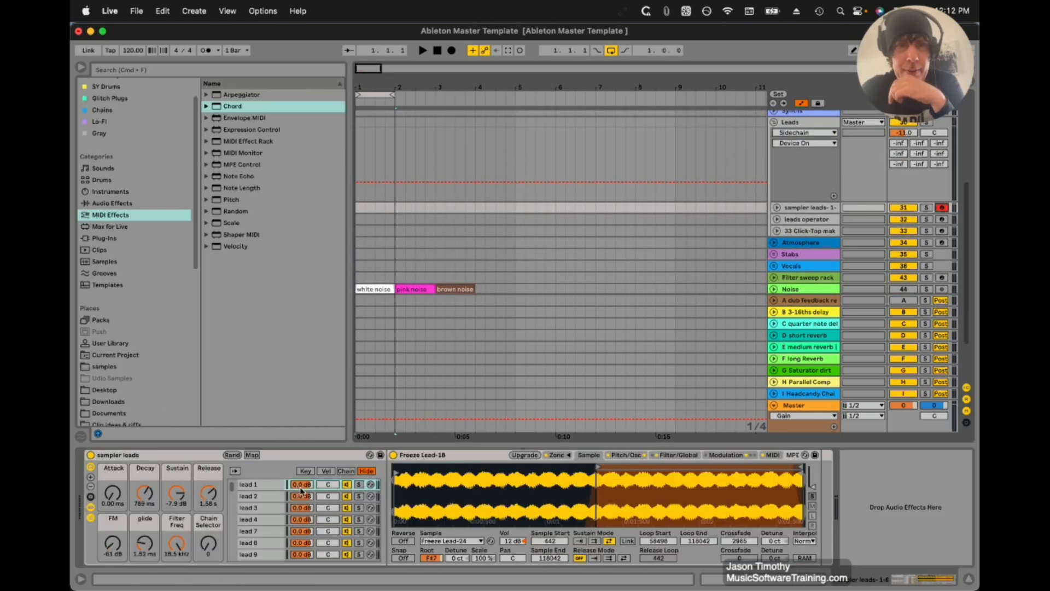
left_click(210, 548)
left_click_drag(210, 548, 207, 545)
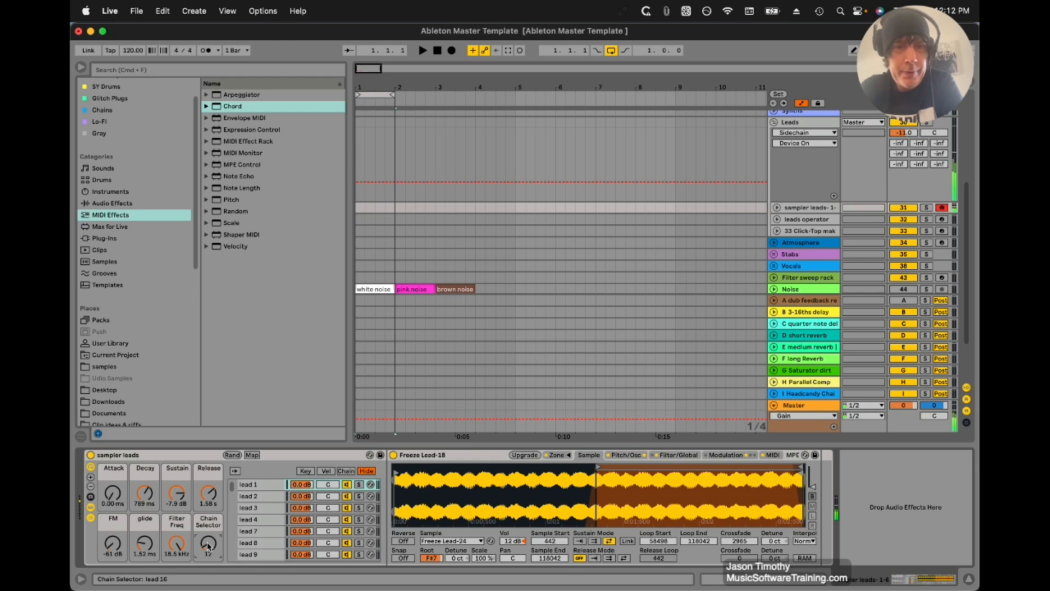
left_click_drag(208, 546, 208, 546)
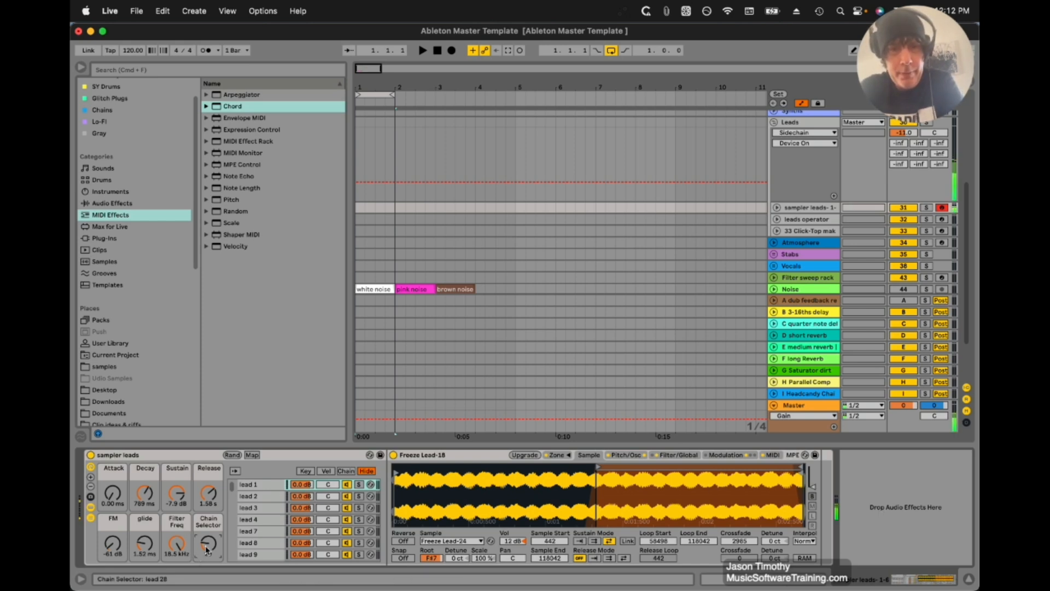
scroll(207, 549, "up", 7)
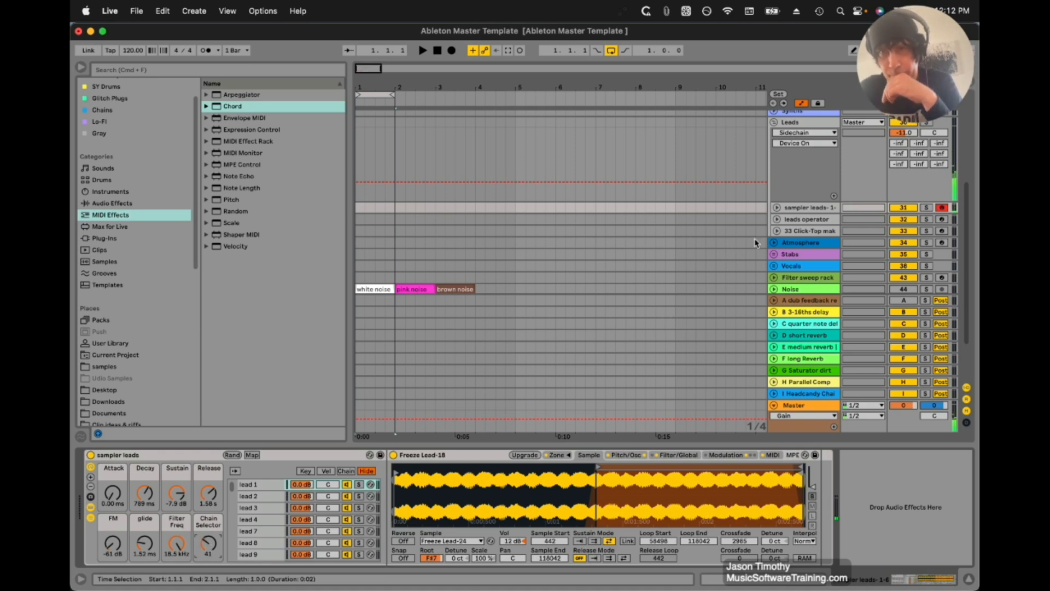
left_click(795, 220)
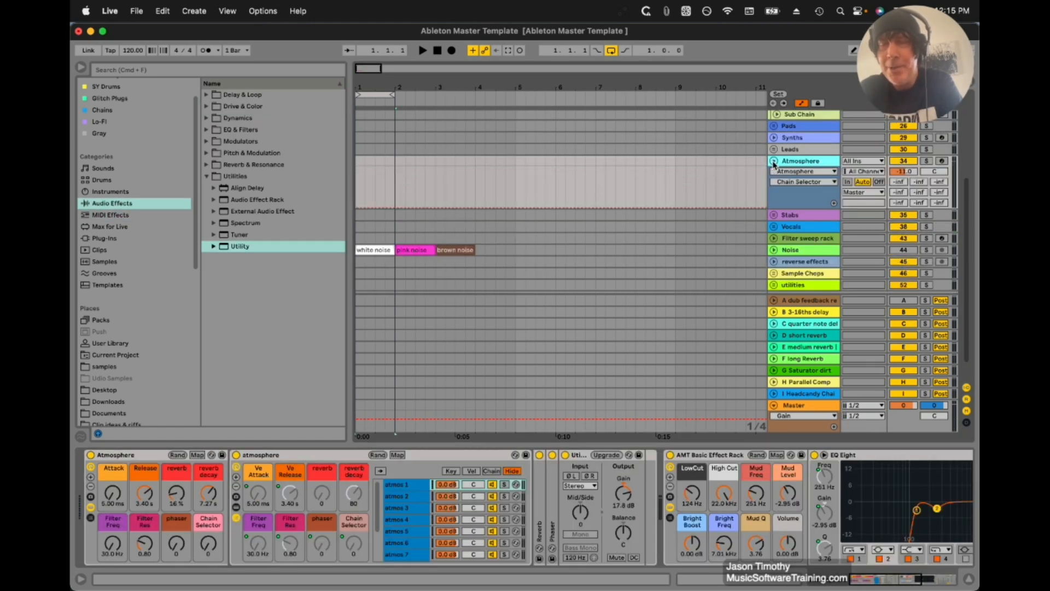
Collapse the Atmosphere track, expand the Stabs group, and set the chords rack's Chain Selector to 28 on its Stabs track.
left_click(775, 162)
left_click(774, 173)
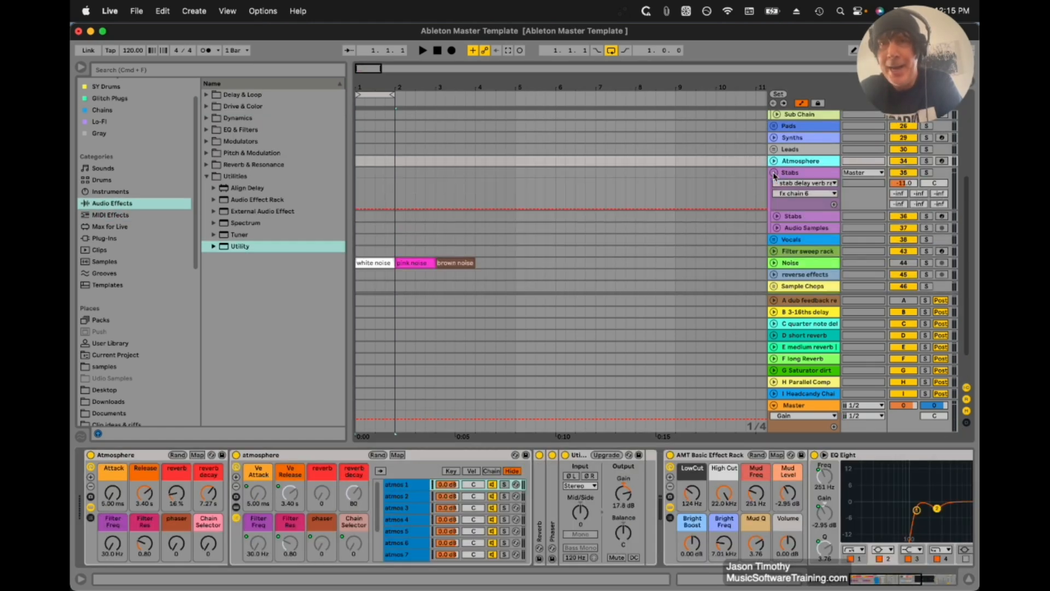
left_click(805, 218)
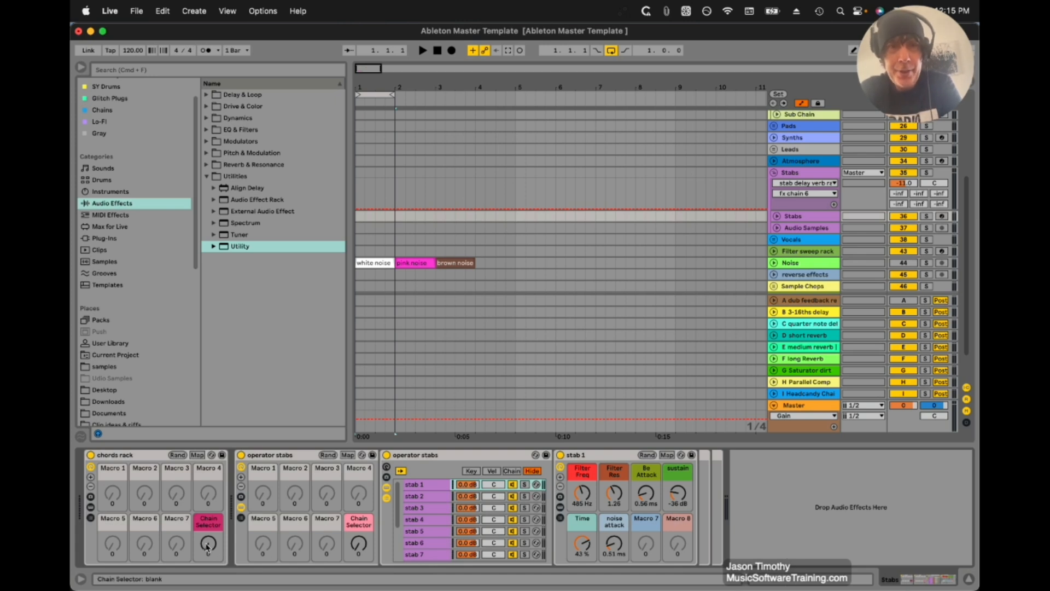
left_click_drag(207, 545, 206, 314)
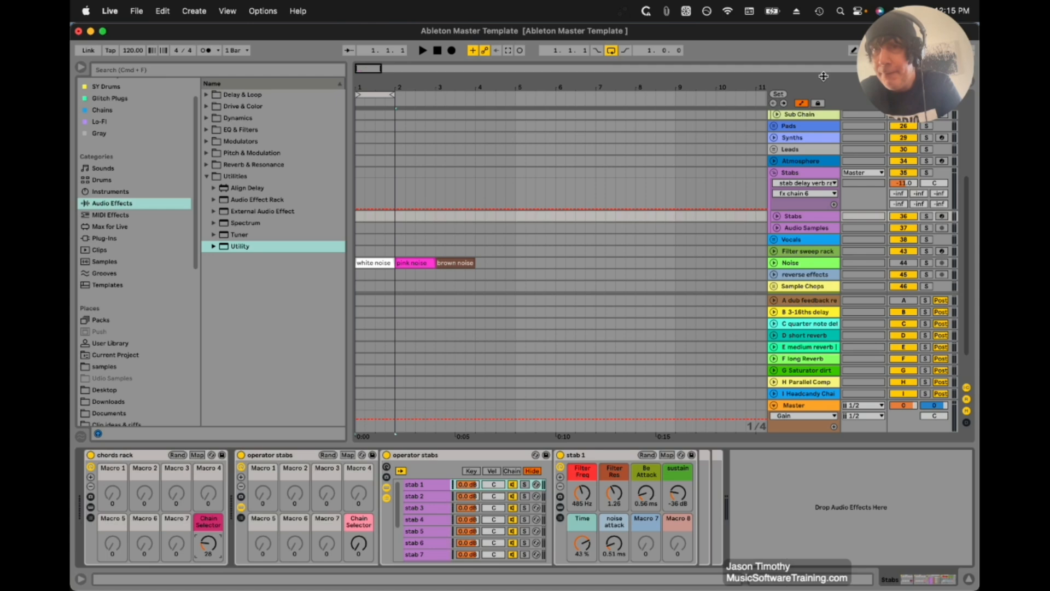
left_click(792, 152)
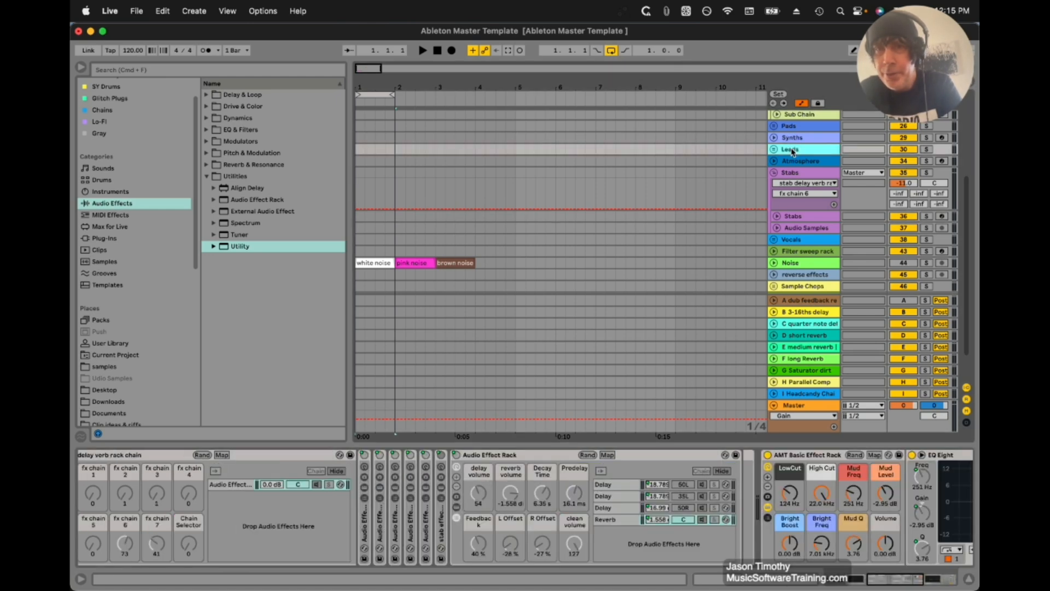
Arm the Stabs track and audition the operator stabs by stepping their Chain Selector up to 73 and back to 69.
left_click(941, 216)
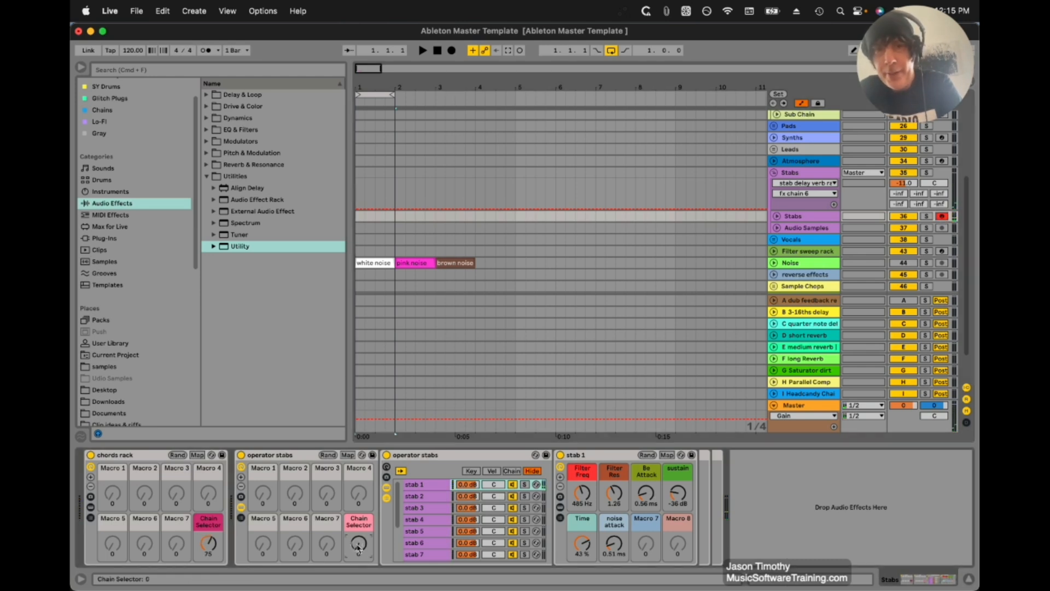
scroll(358, 549, "up", 3)
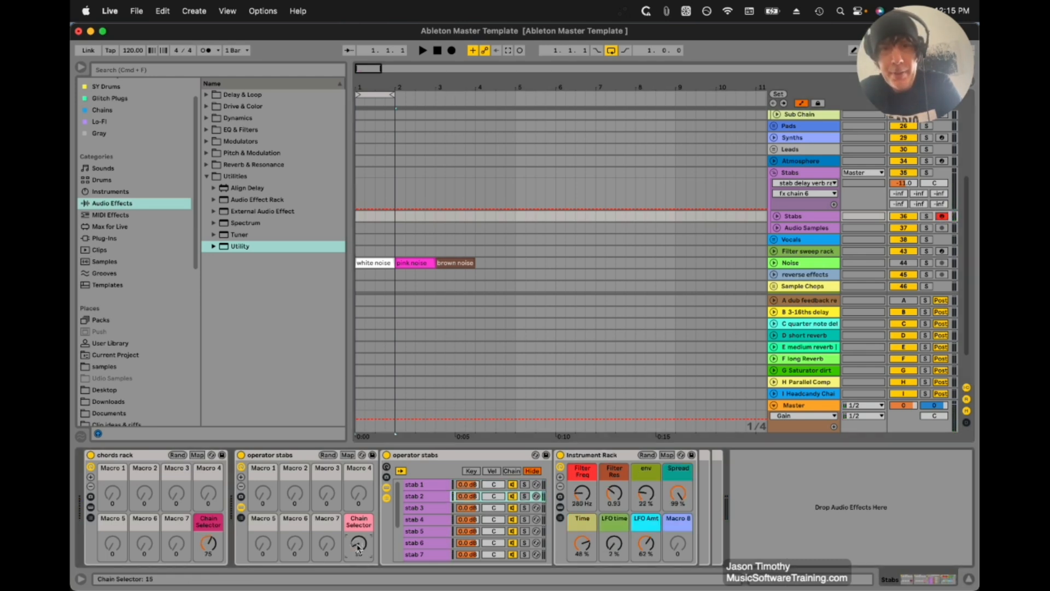
scroll(358, 548, "up", 3)
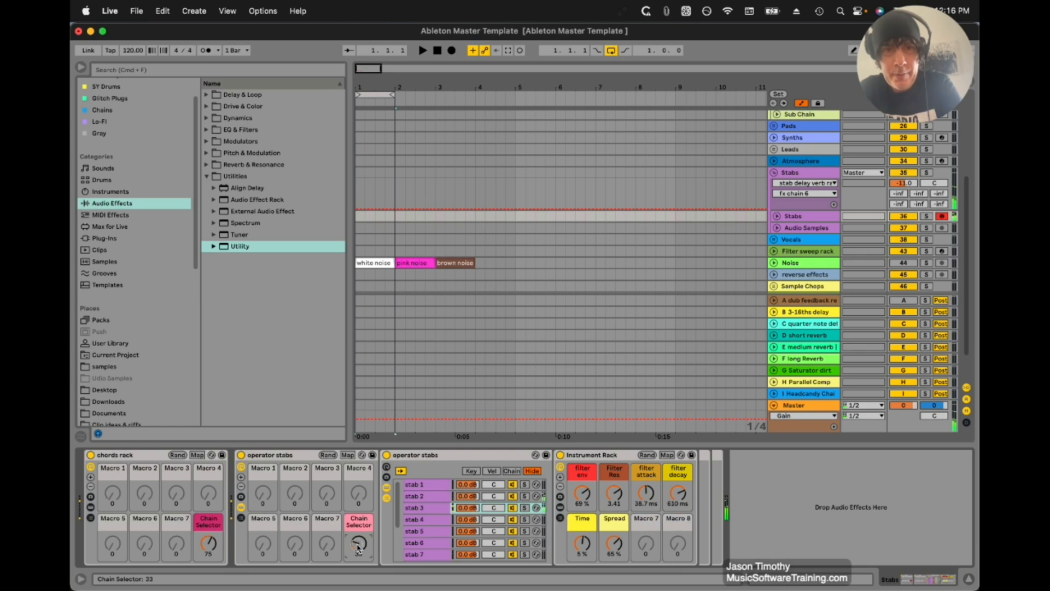
scroll(358, 549, "up", 3)
scroll(358, 549, "up", 3)
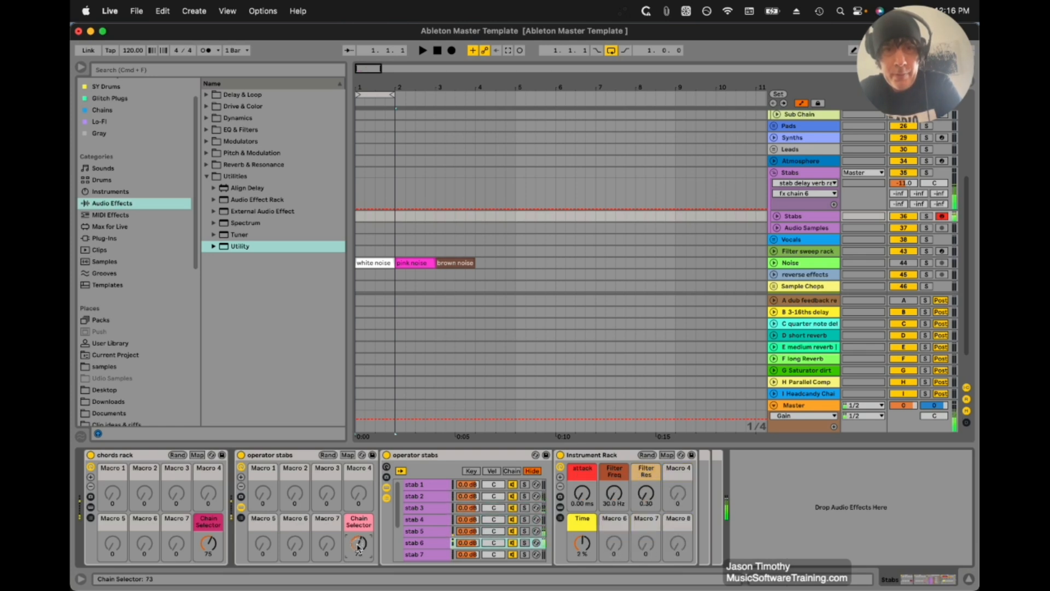
scroll(358, 548, "down", 1)
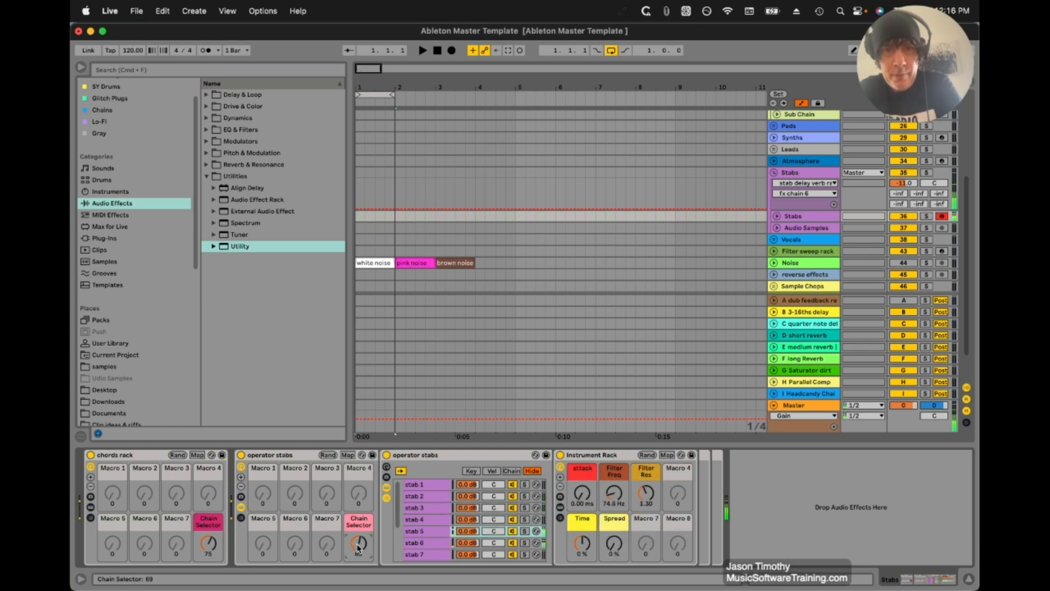
On the Stabs group's stab delay verb rack, set fx chain 1 to 83, fx chain 3 to 85 and fx chain 6 to 127.
left_click(798, 175)
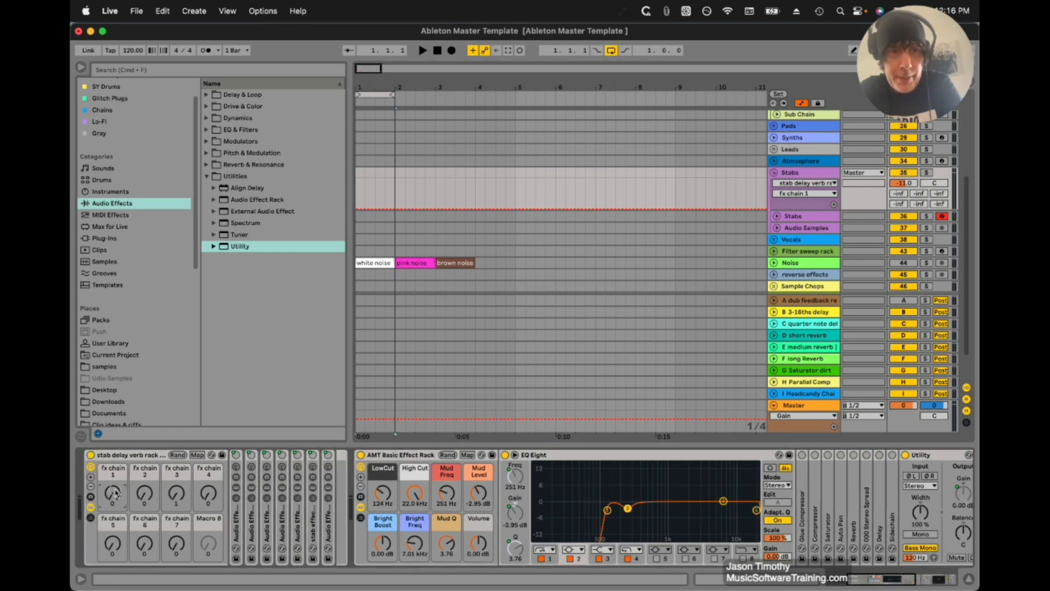
left_click_drag(116, 494, 116, 462)
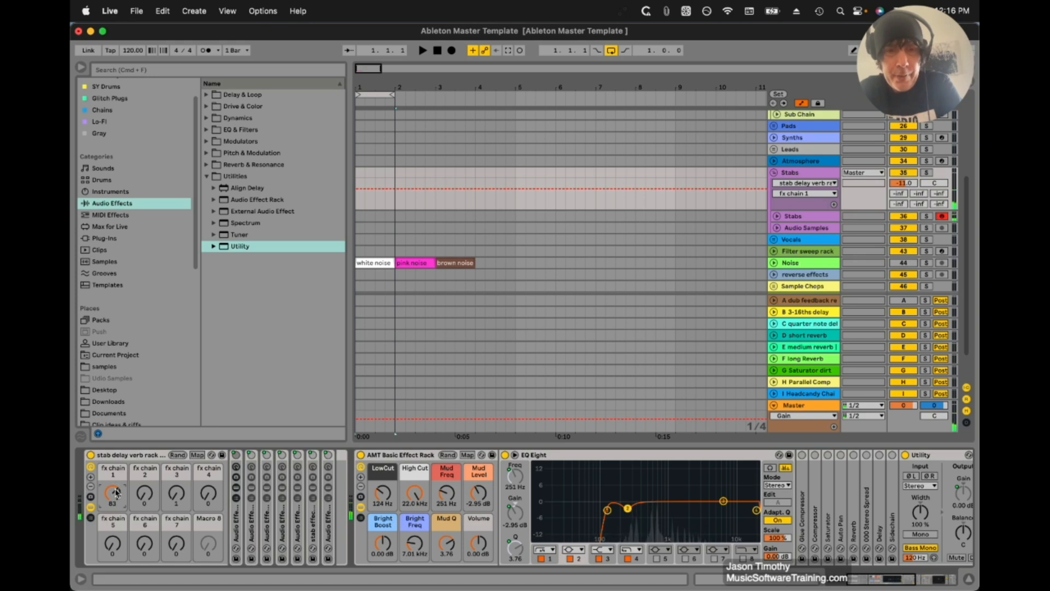
left_click_drag(147, 496, 146, 529)
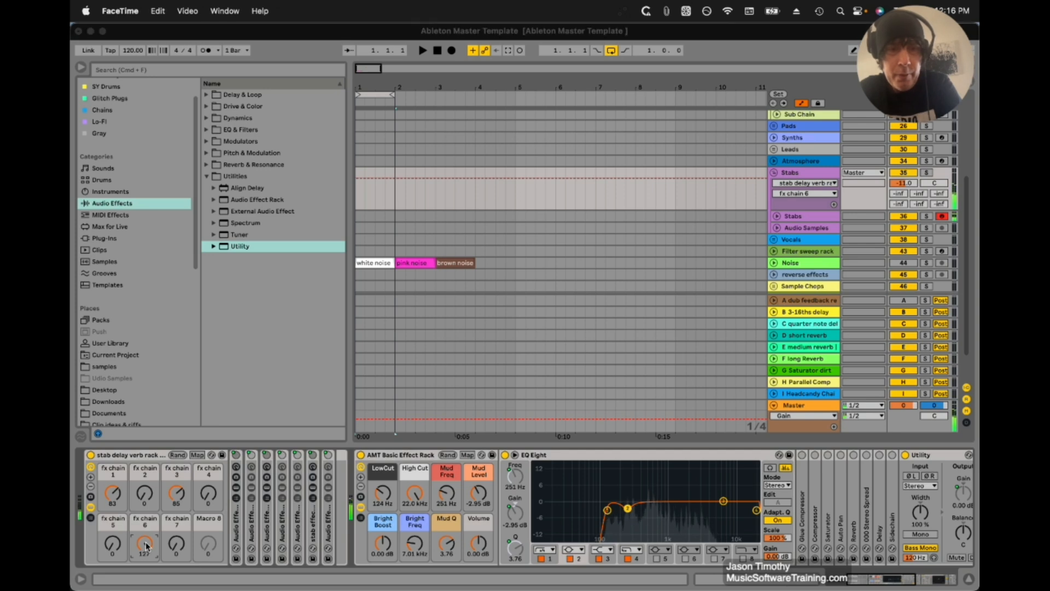
Collapse the Stabs group, expand the Vocals group and show the effect rack on the Vocals 1 track.
left_click(773, 172)
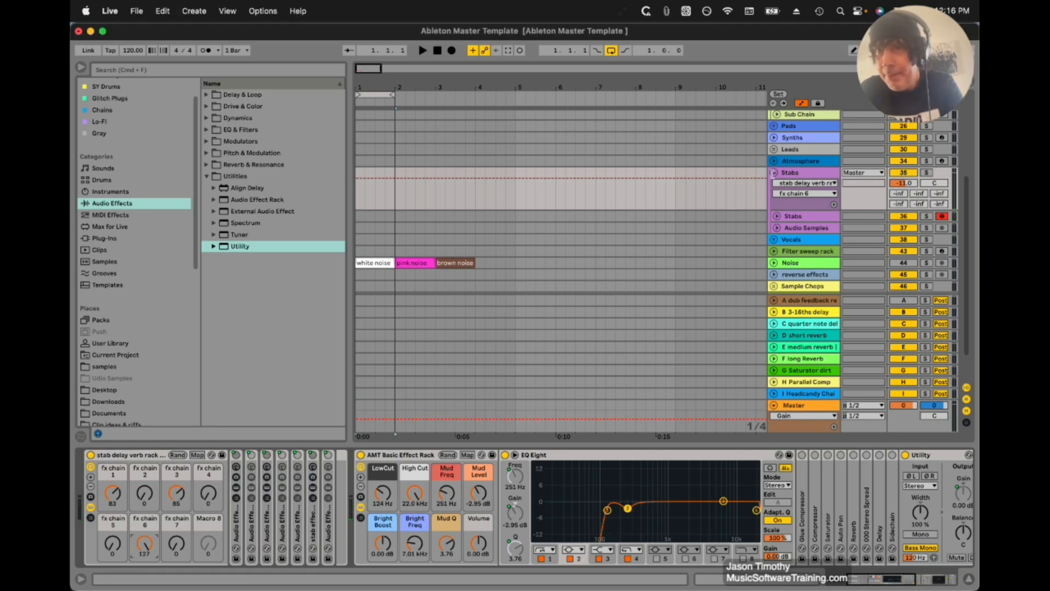
left_click(773, 173)
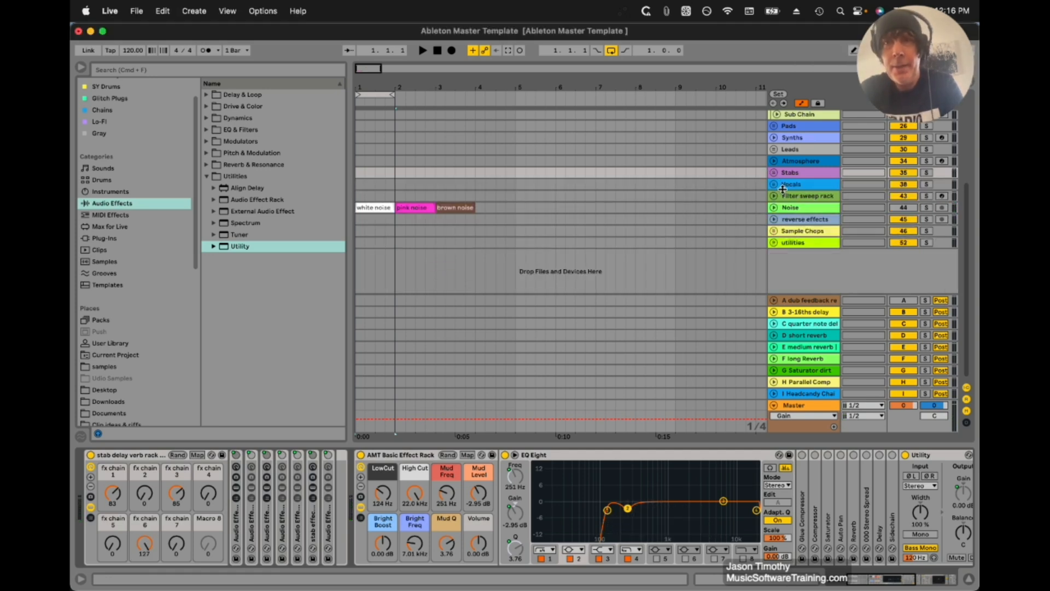
left_click(774, 185)
scroll(798, 213, "down", 4)
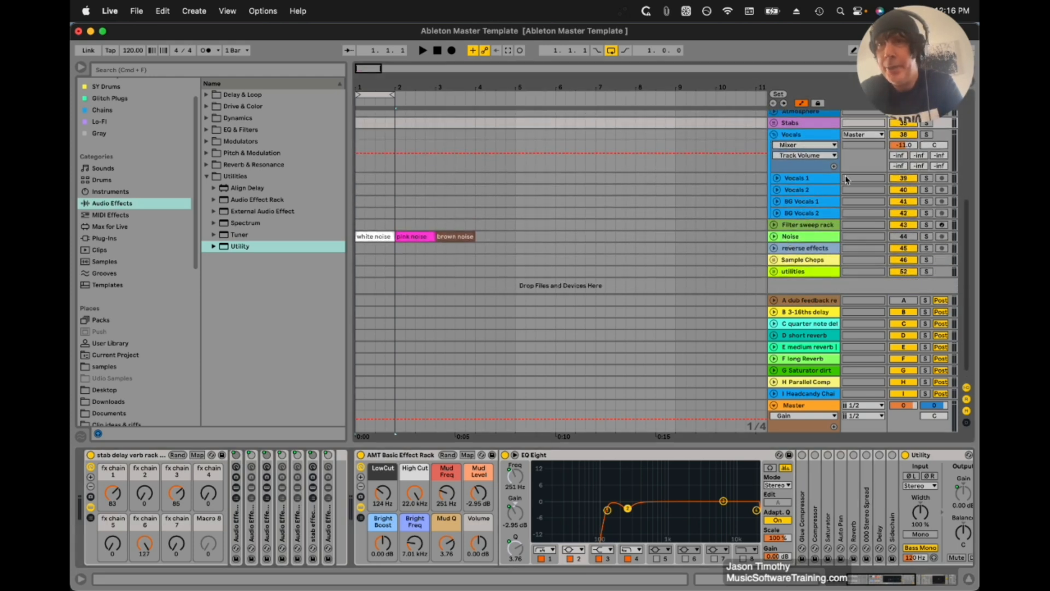
left_click(800, 180)
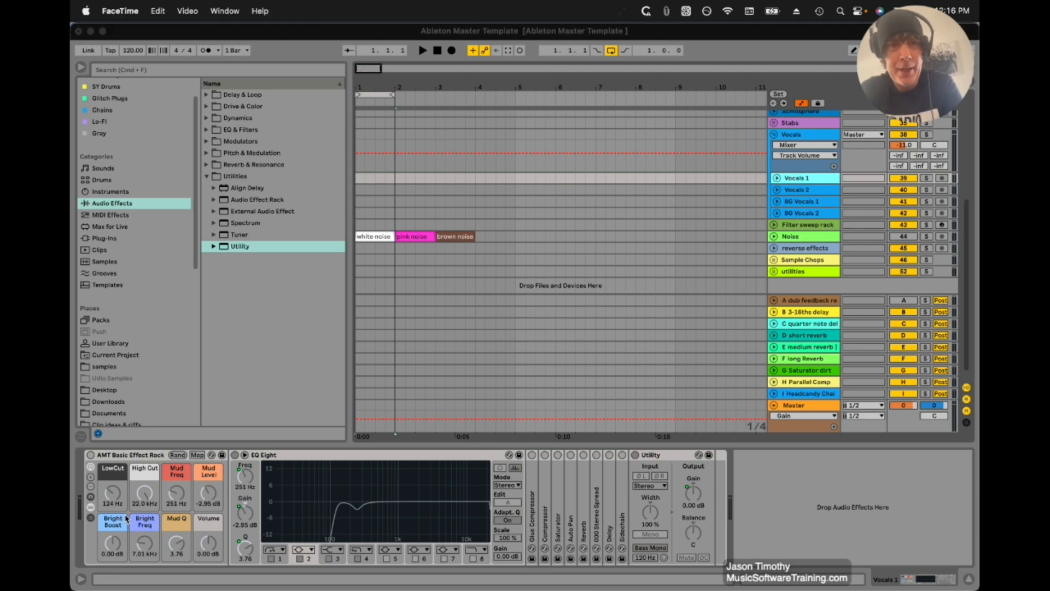
Arm the Filter sweep rack track, audition it with Filter Freq at 14, and leave the track collapsed.
left_click(774, 224)
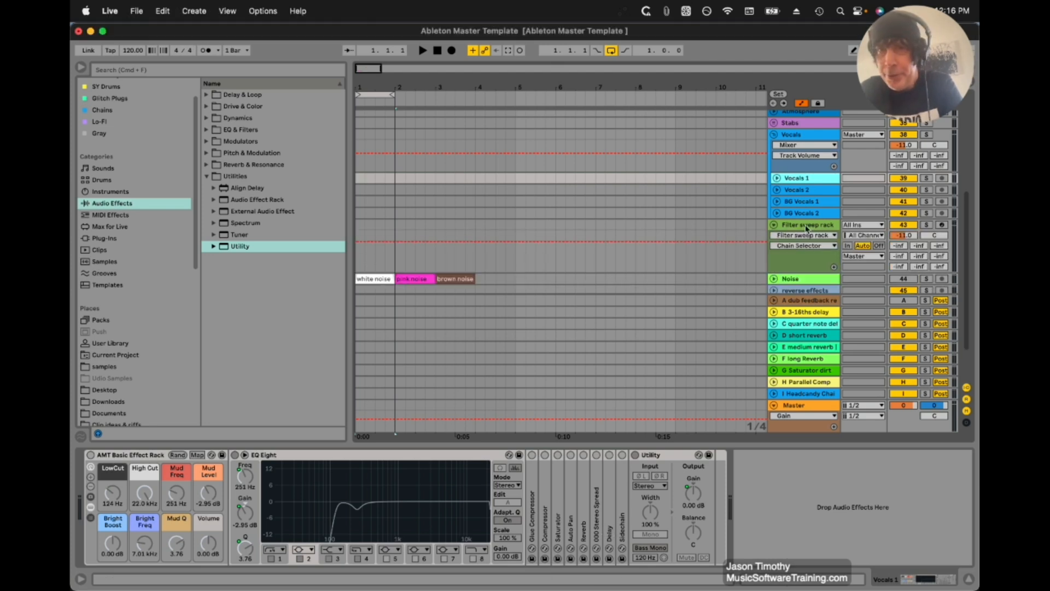
left_click(941, 225)
left_click(108, 492)
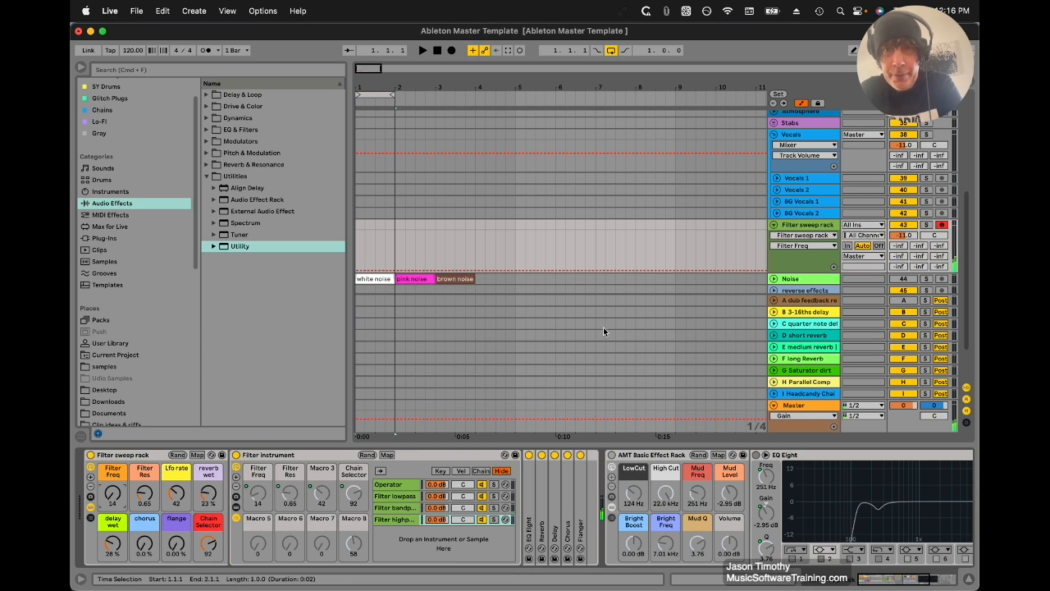
left_click(773, 225)
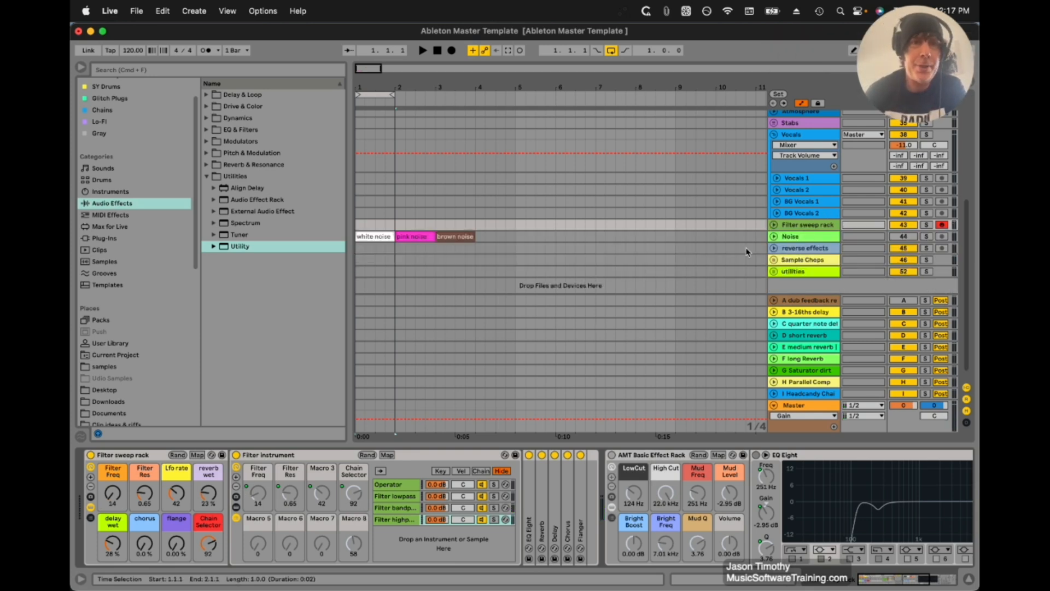
Audition the Noise track's white noise clip with a brief solo, and open the pink noise clip's waveform.
scroll(813, 226, "down", 1)
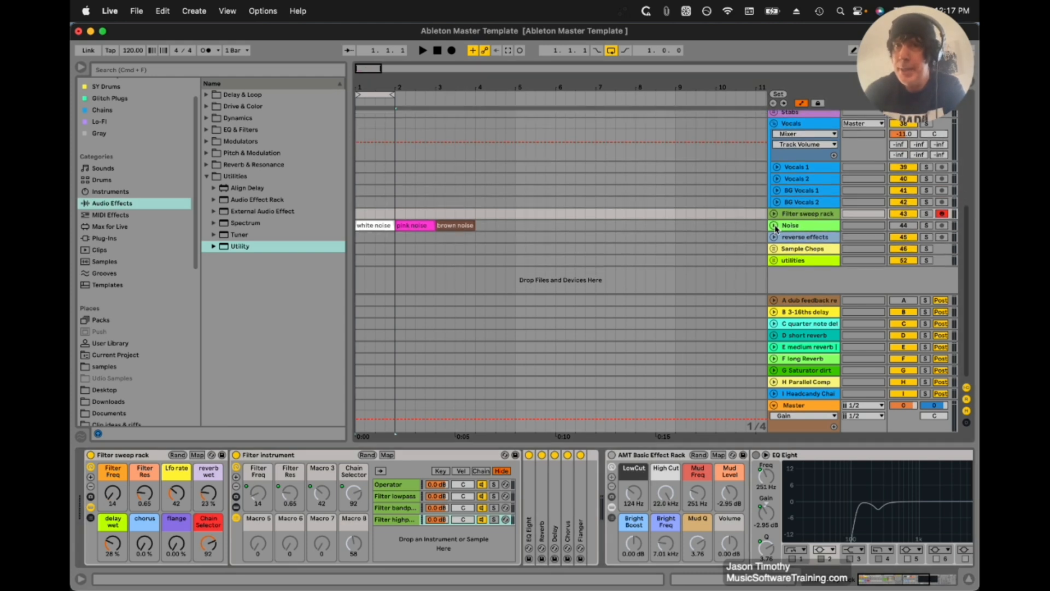
left_click(374, 225)
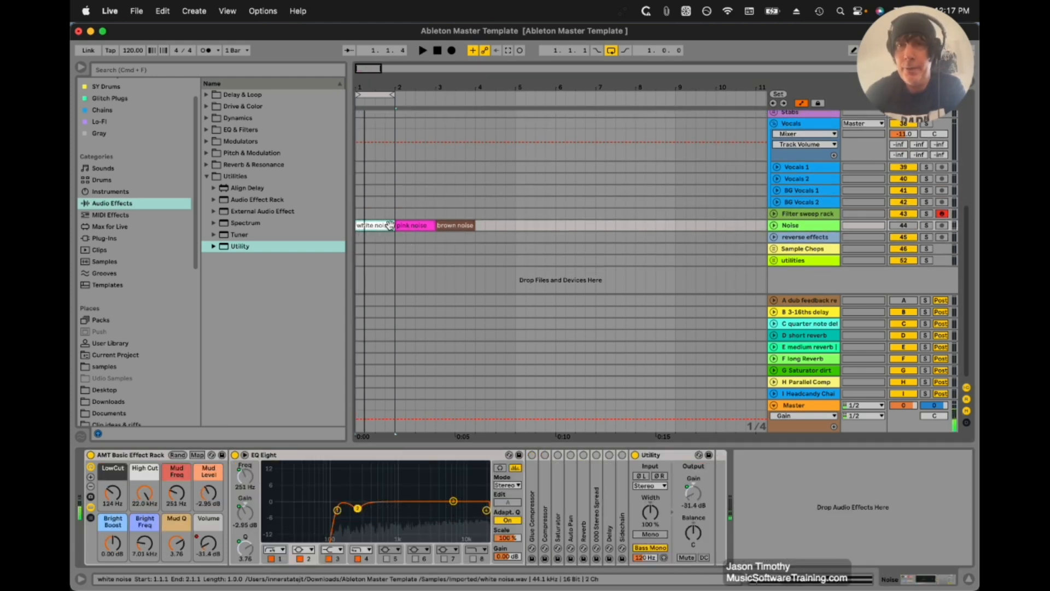
left_click(927, 226)
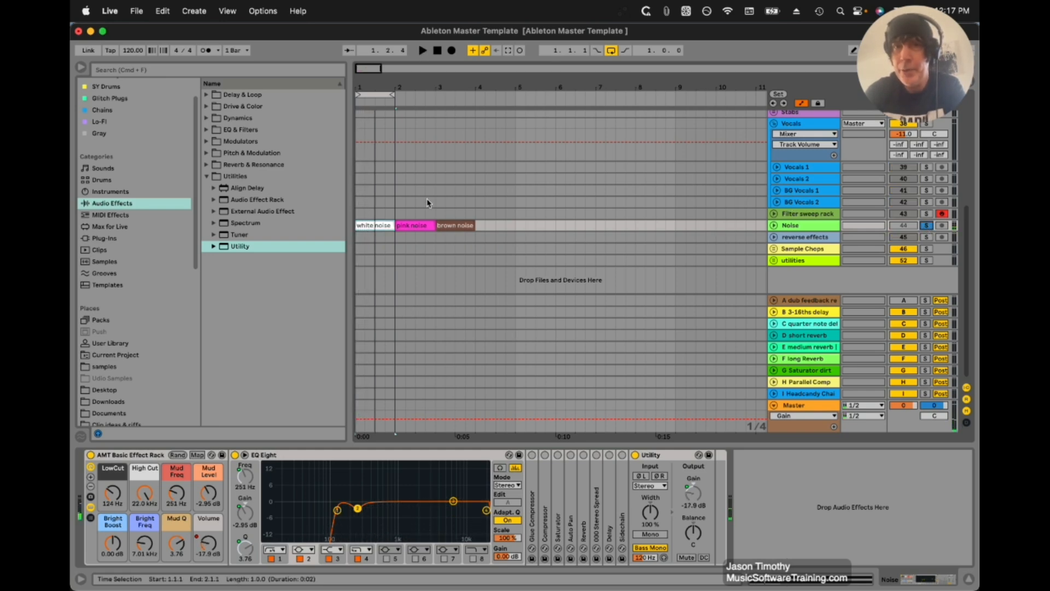
double_click(458, 225)
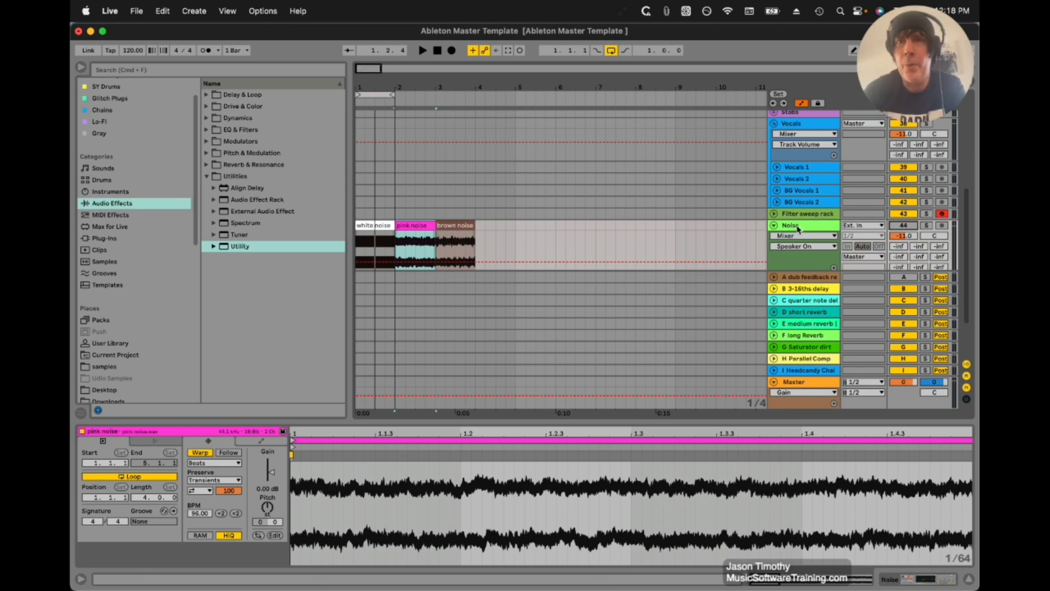
scroll(799, 228, "down", 3)
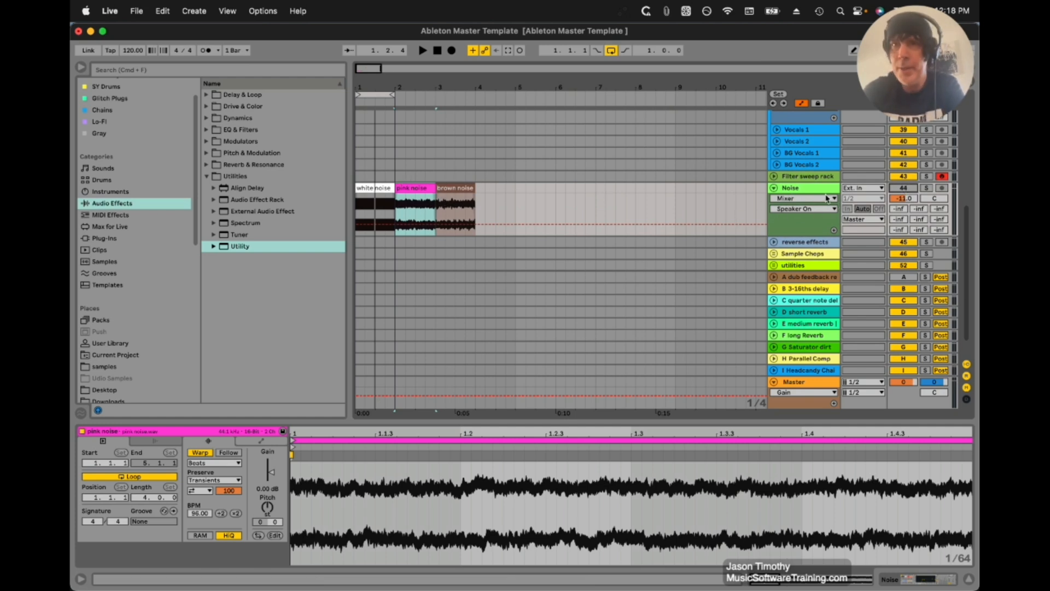
Expand the reverse effects track and show its Reverse effects rack.
scroll(827, 199, "down", 2)
left_click(774, 214)
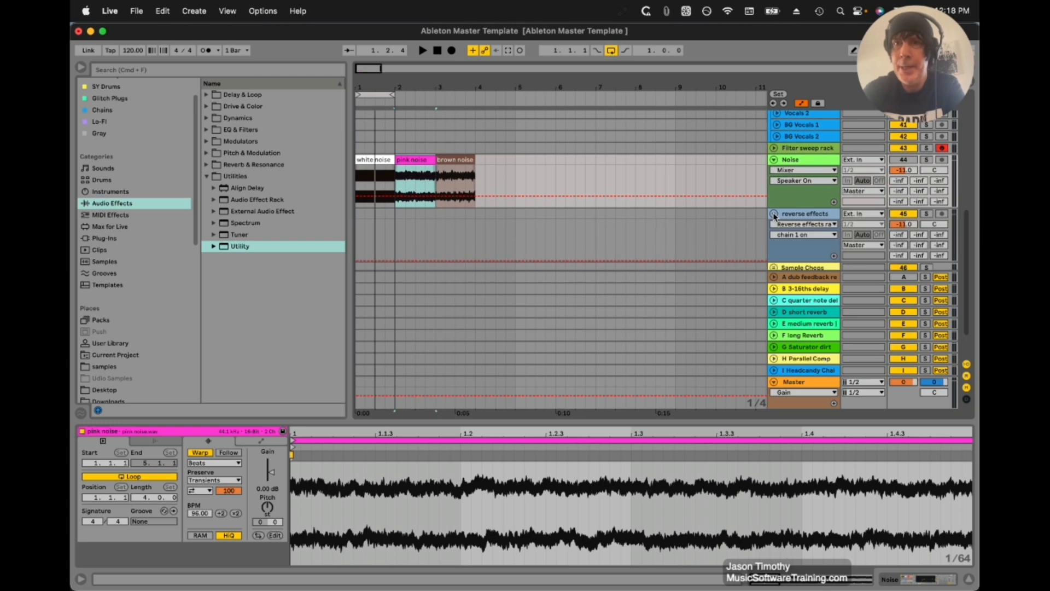
left_click(805, 214)
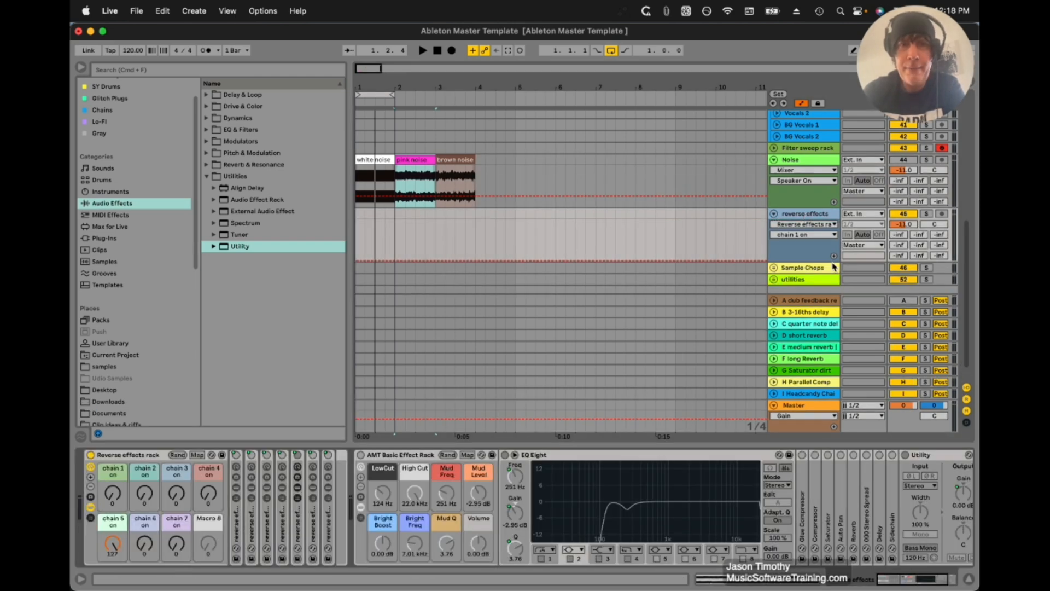
In Session View, audition the reverse effects track's clips reverse 1, reverse 2 and reverse 3, and stop playback.
key("Tab")
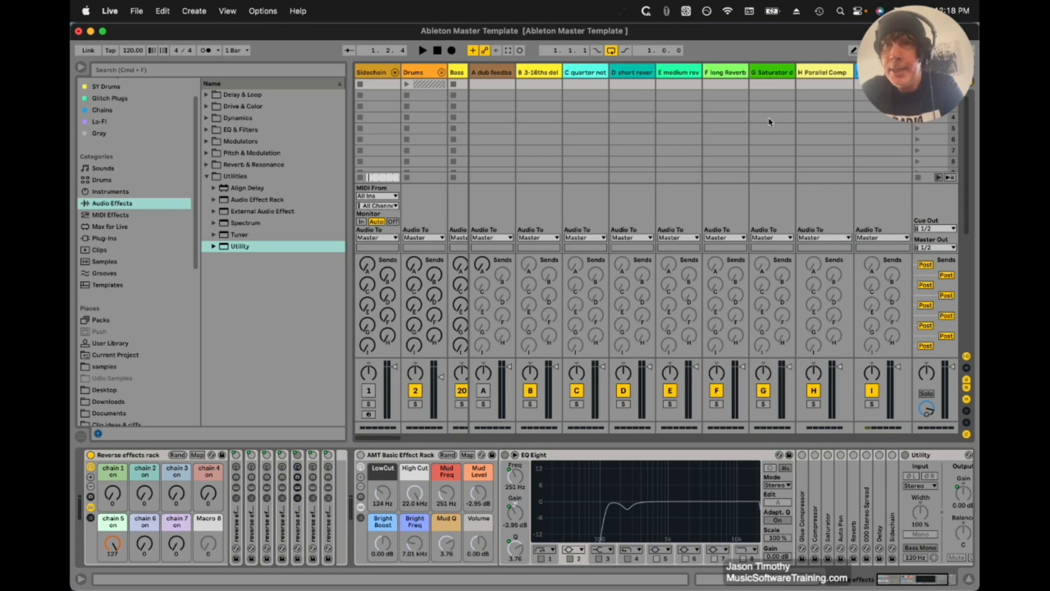
scroll(400, 125, "right", 10)
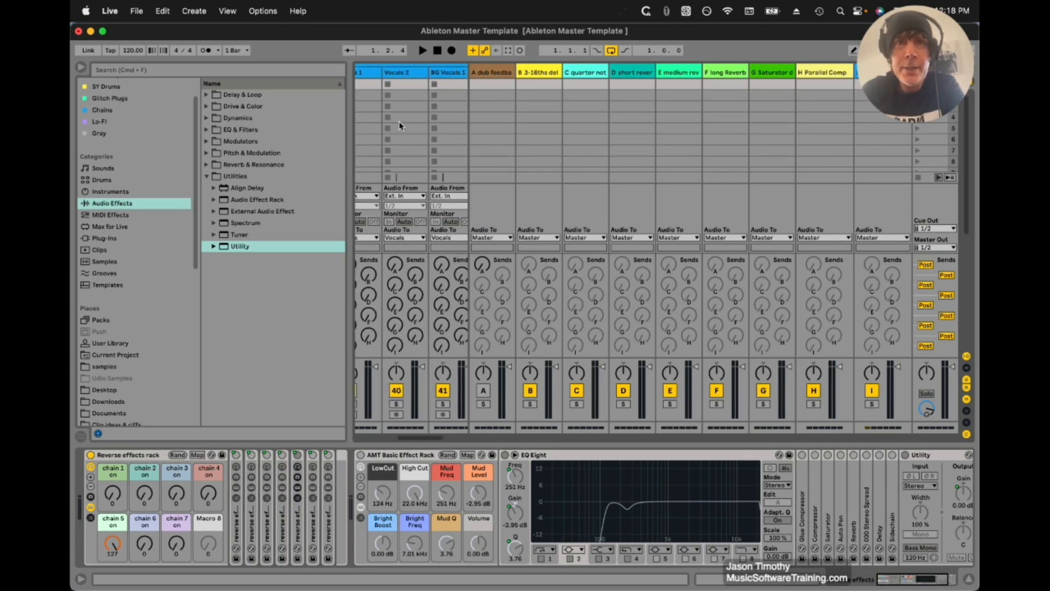
scroll(400, 126, "right", 10)
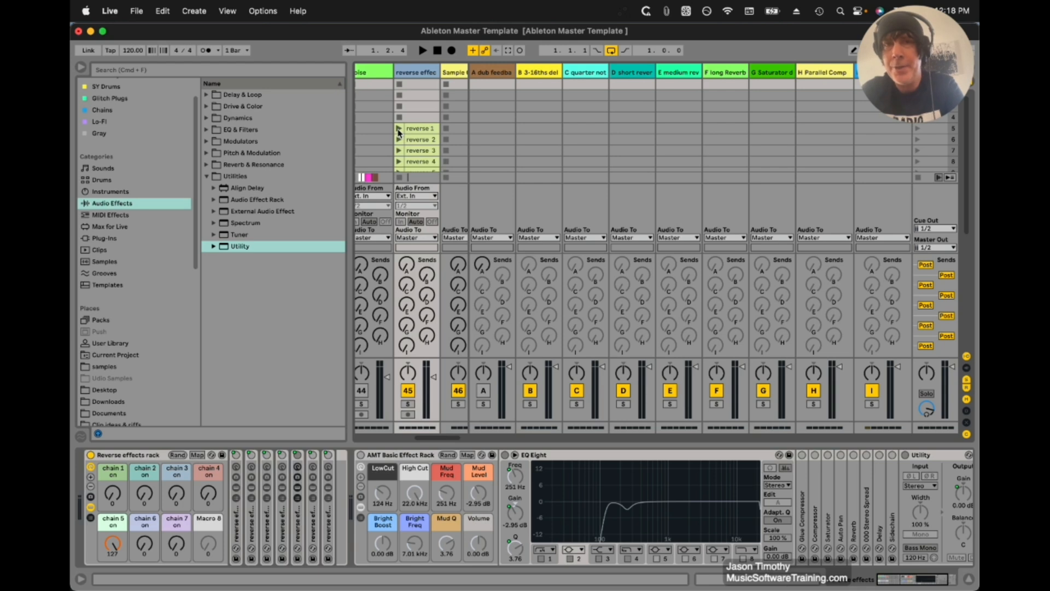
left_click(399, 130)
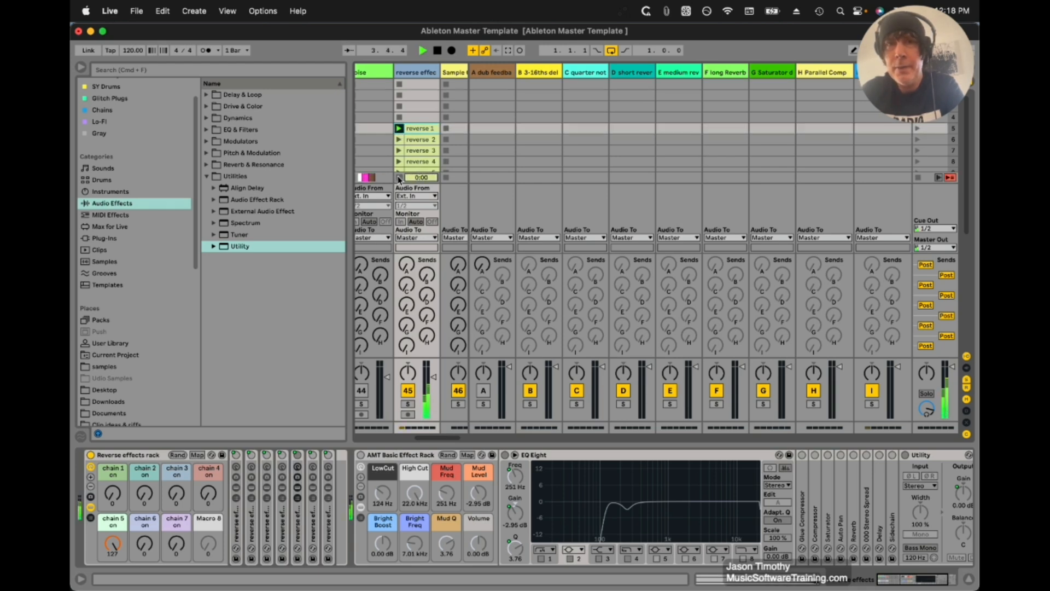
left_click(398, 141)
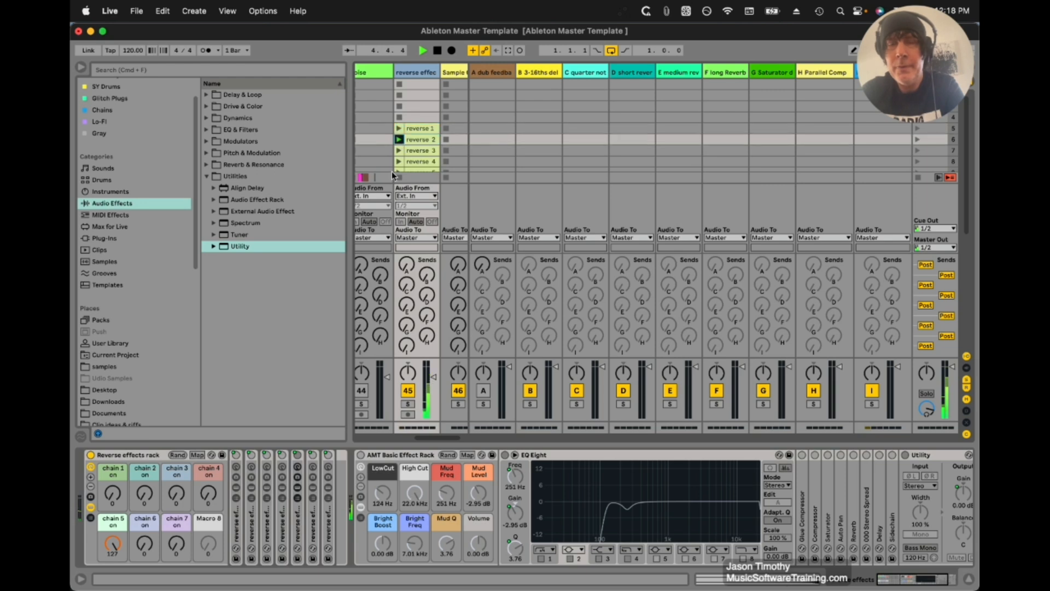
left_click(398, 152)
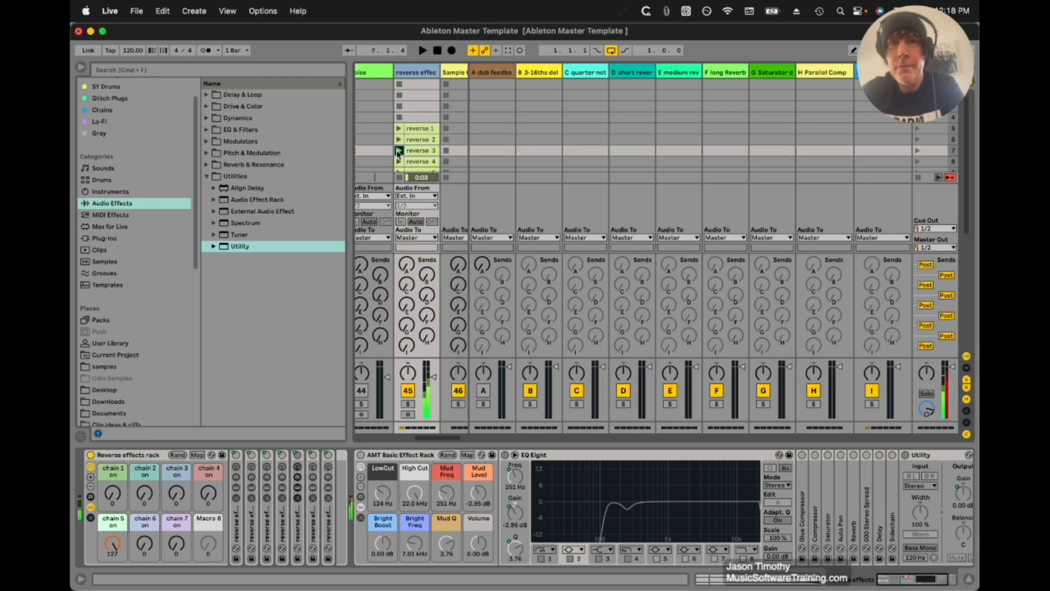
left_click(438, 51)
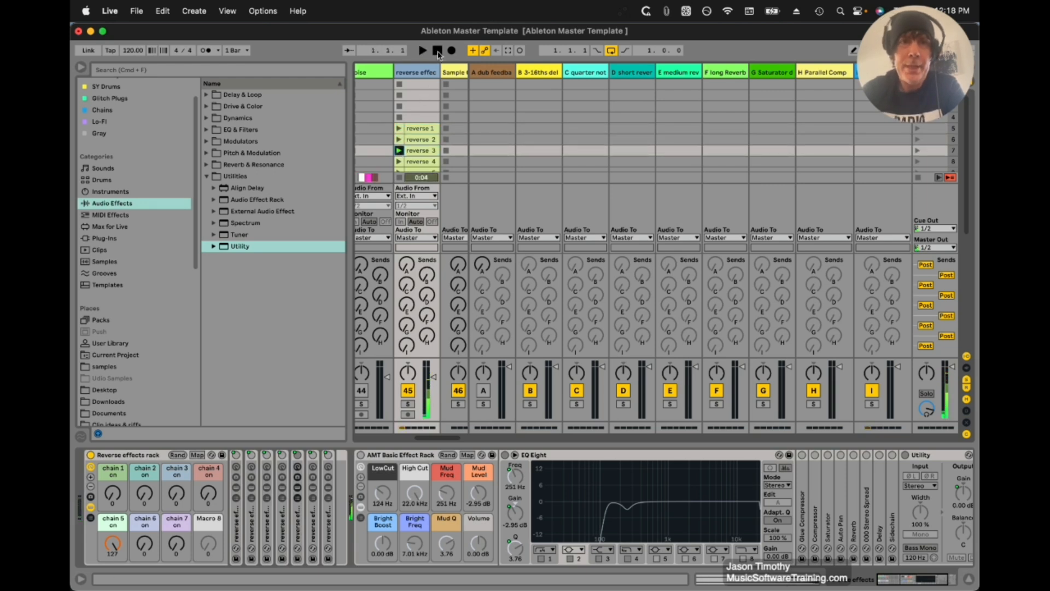
Back in Arrangement View, expand the Sample Chops and utilities groups and show the Verb tester track's devices.
key("Tab")
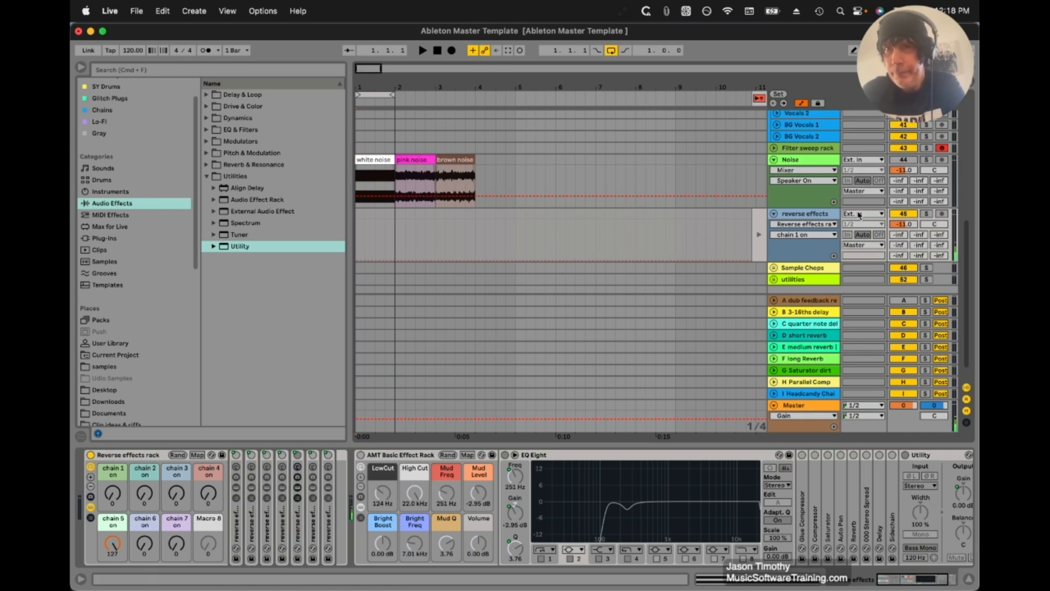
scroll(774, 257, "down", 1)
left_click(774, 250)
scroll(778, 249, "down", 5)
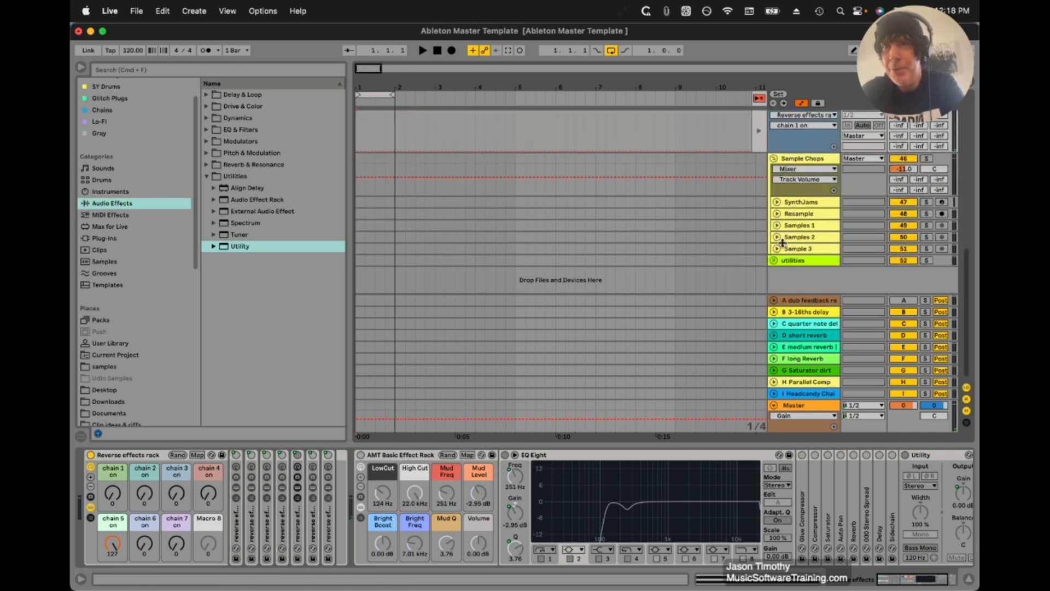
left_click(774, 261)
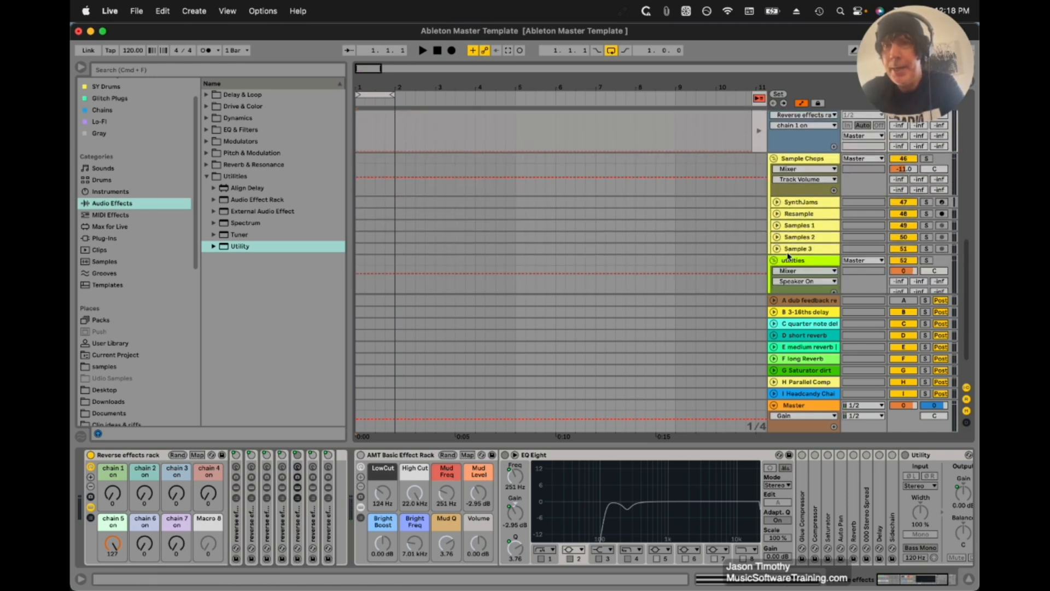
scroll(774, 263, "down", 2)
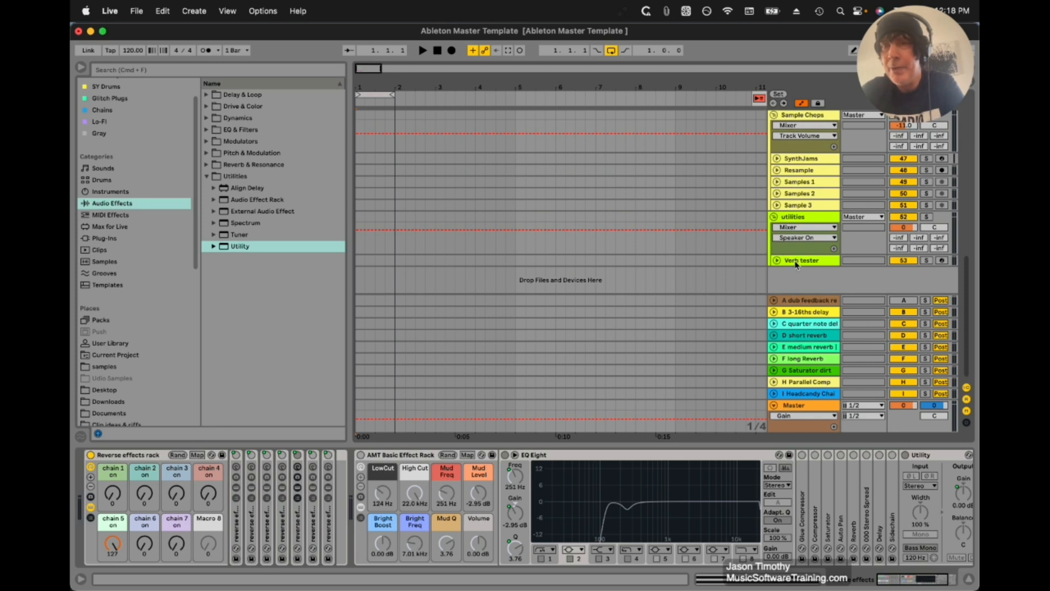
left_click(786, 263)
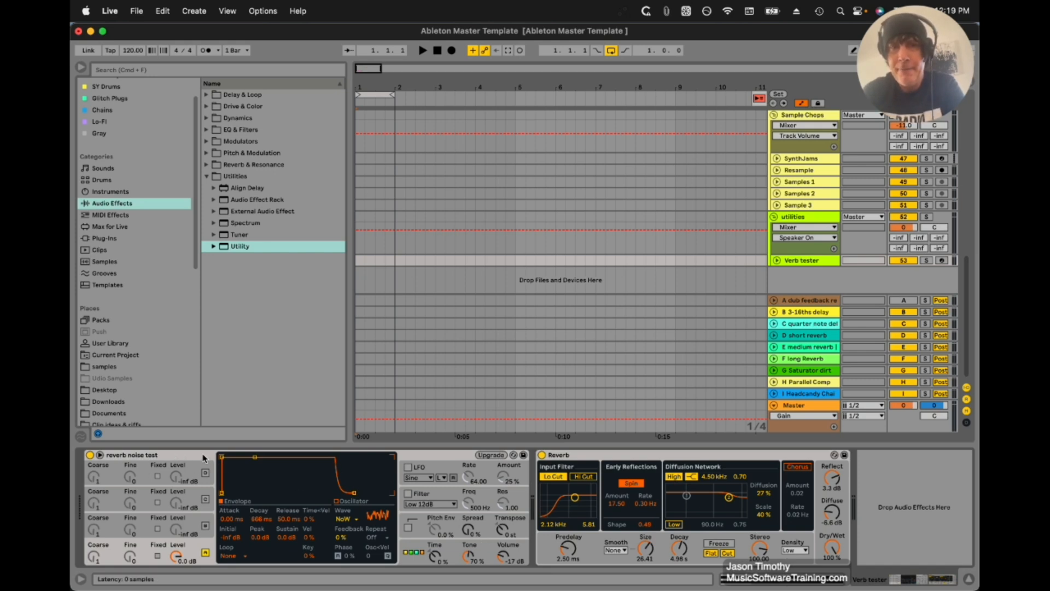
Arm Verb tester, set its Reverb to Reflect 6.0 dB, Diffuse -3.9 dB and Decay 932 ms, and collapse the utilities group.
left_click(942, 261)
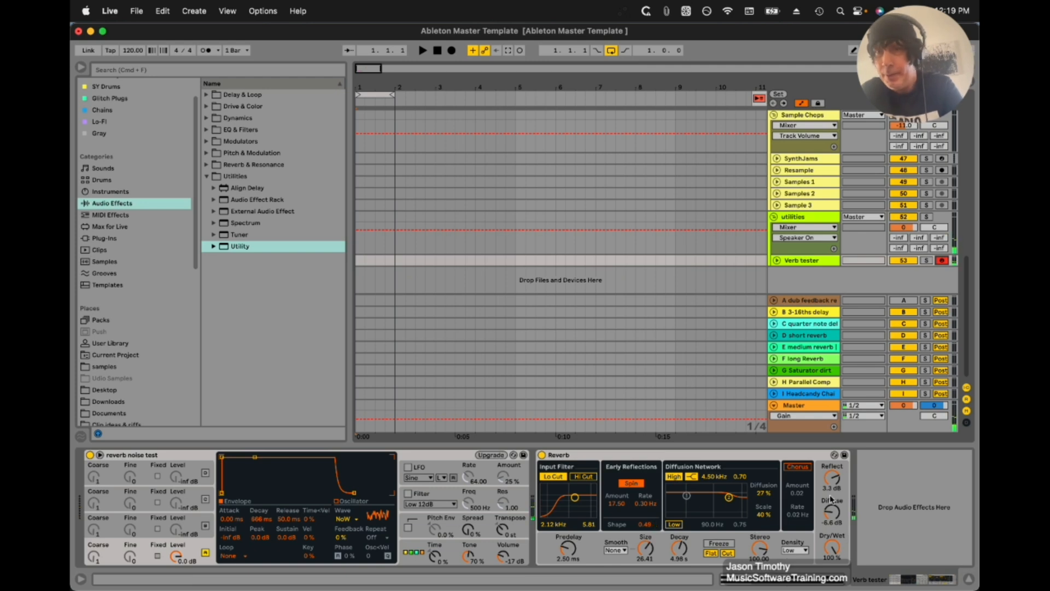
left_click_drag(826, 477, 834, 514)
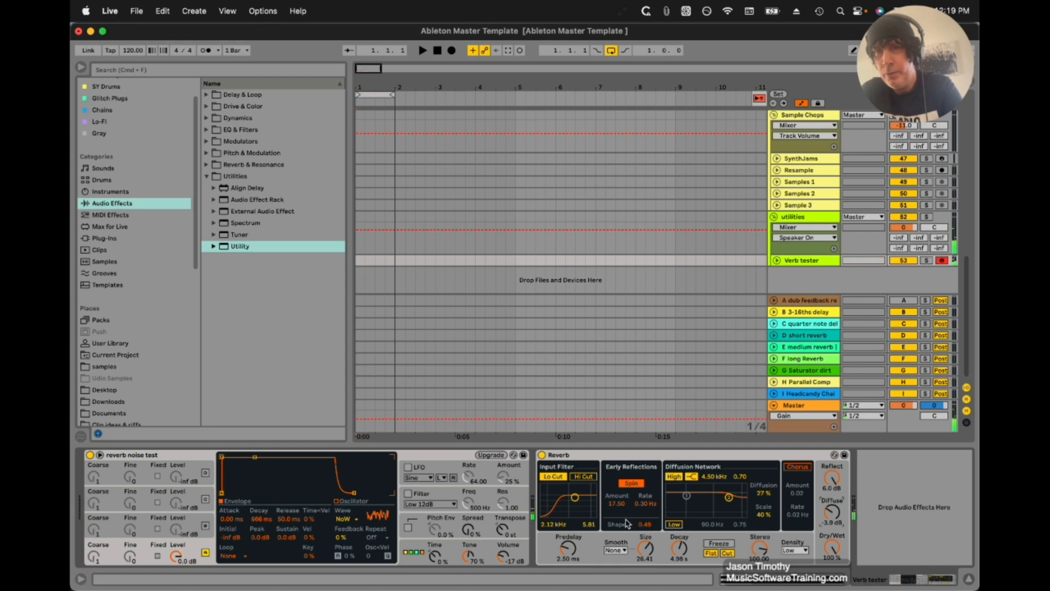
left_click_drag(680, 548, 681, 549)
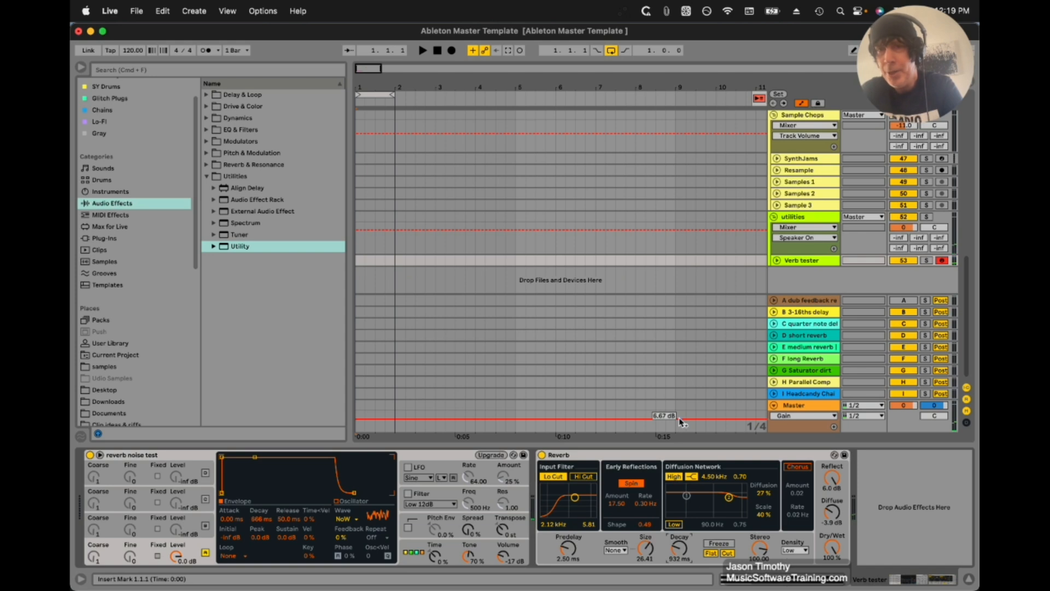
left_click(633, 458)
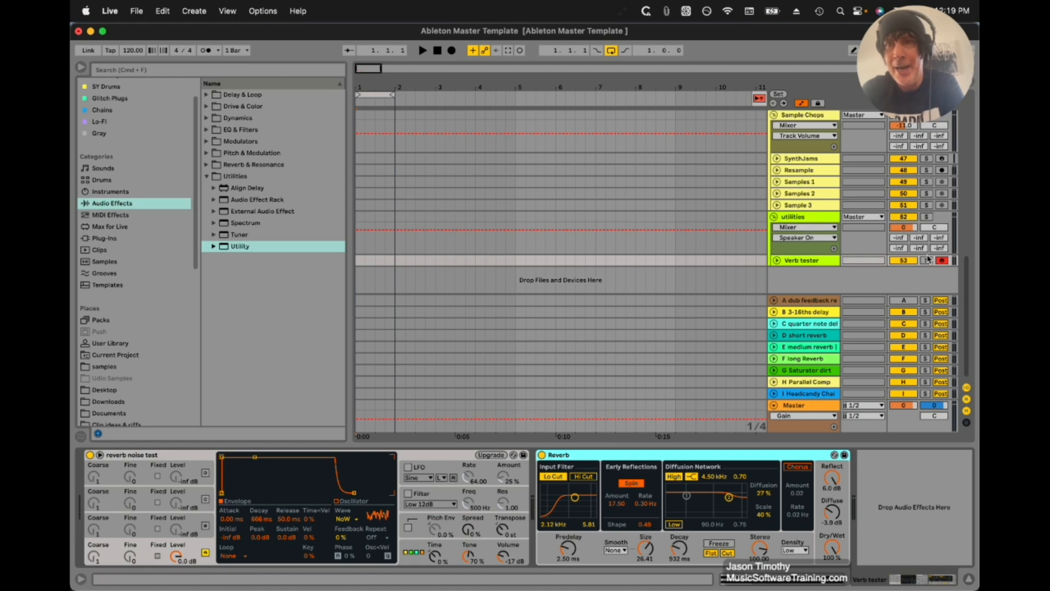
left_click(774, 217)
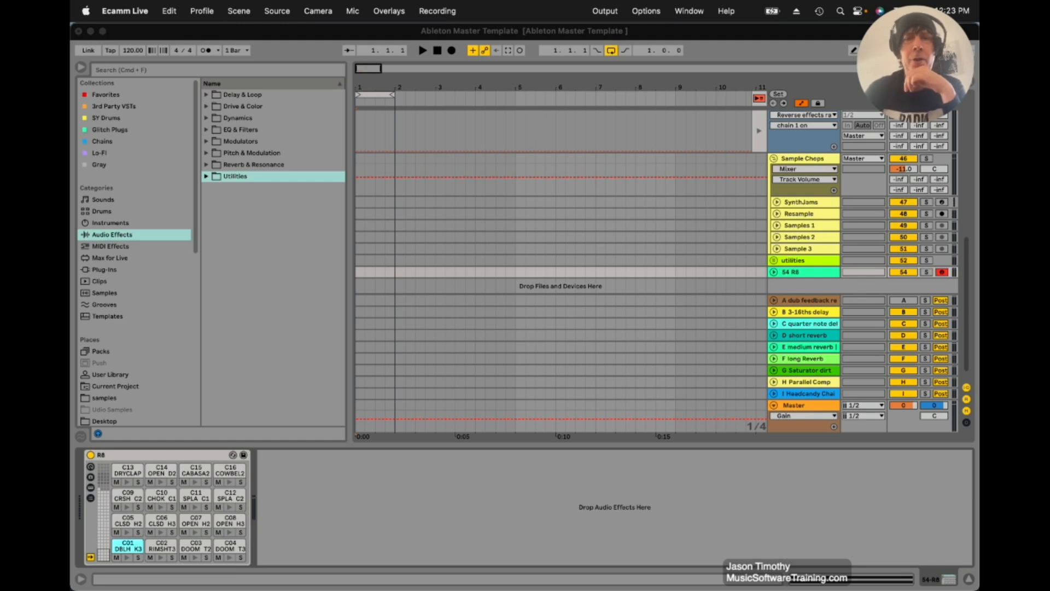
Show the device rack on the I Headcandy Chain return track.
left_click(715, 53)
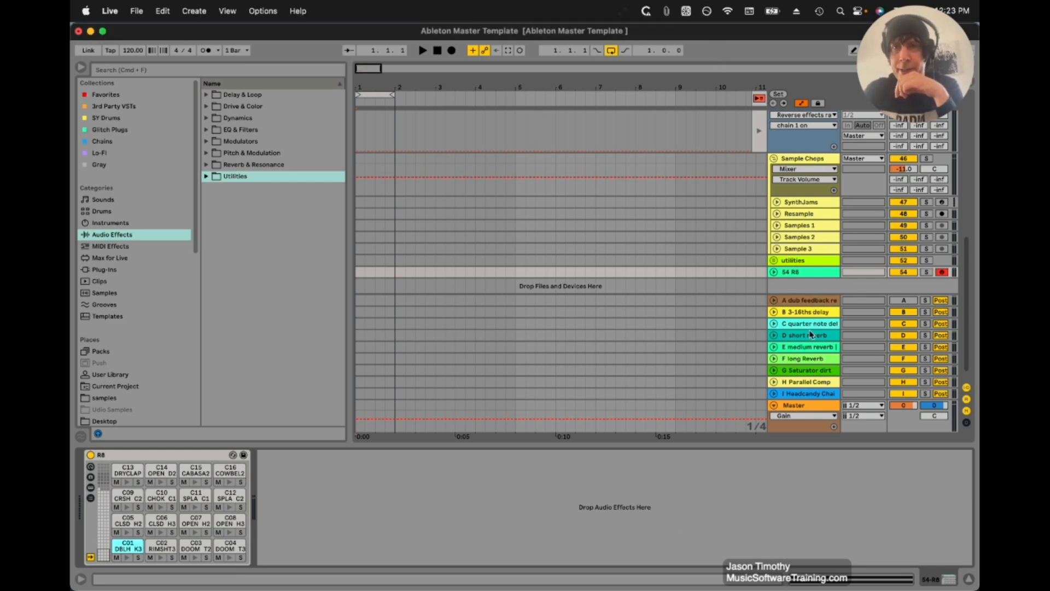
left_click(808, 393)
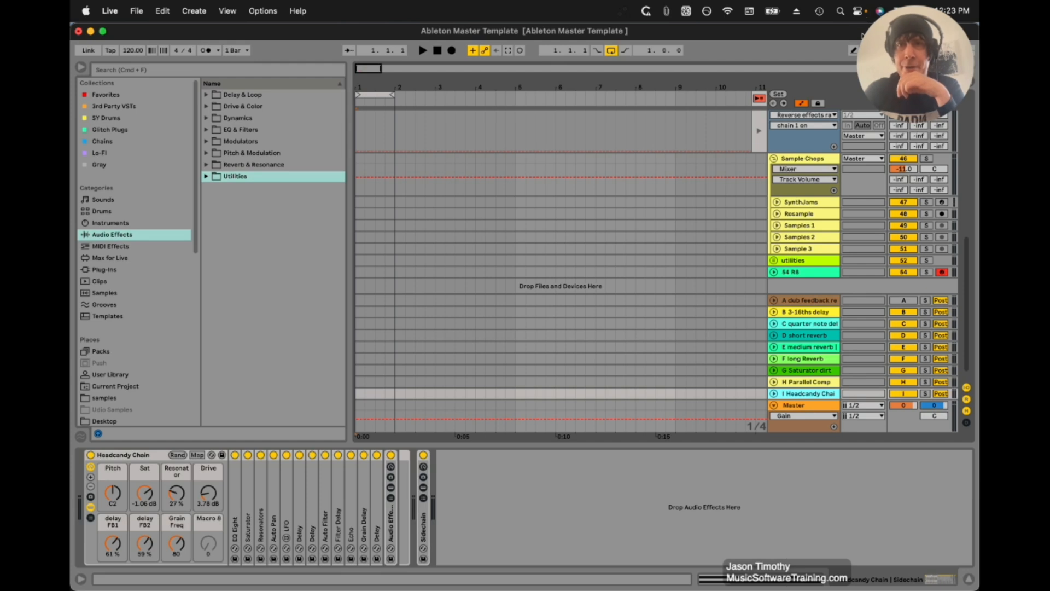
Play the Sidechain track and audition its sends to the dub feedback, 3-16ths and quarter note delays, resetting each to -inf.
scroll(781, 184, "up", 5)
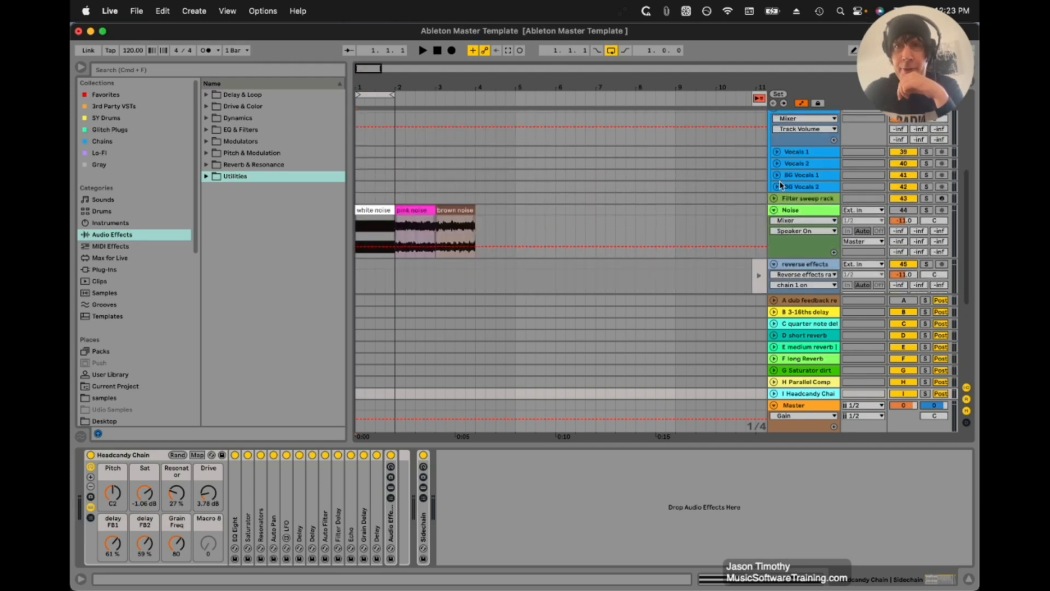
scroll(780, 185, "up", 5)
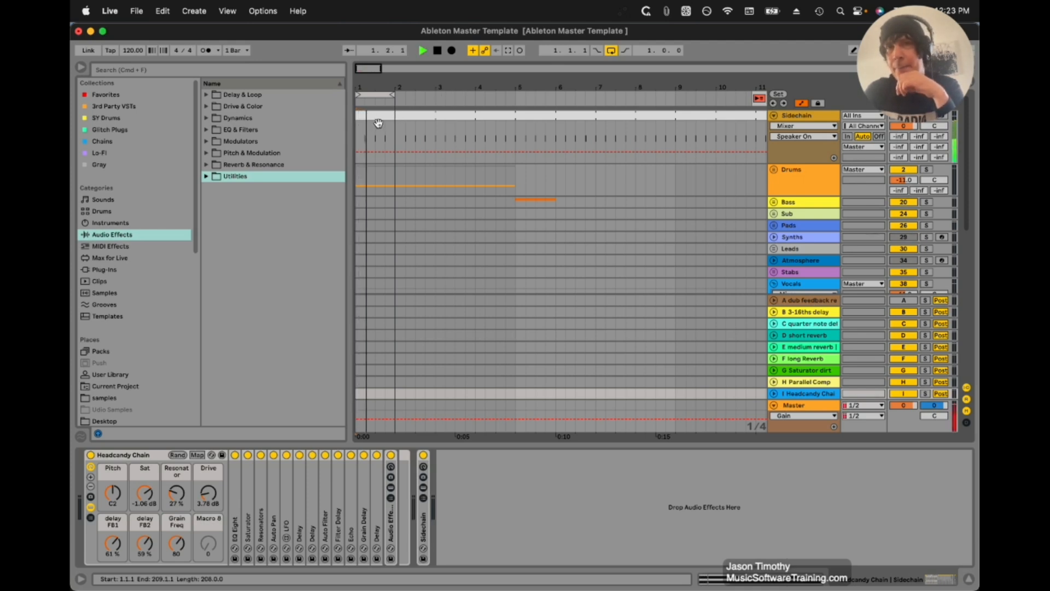
left_click(902, 139)
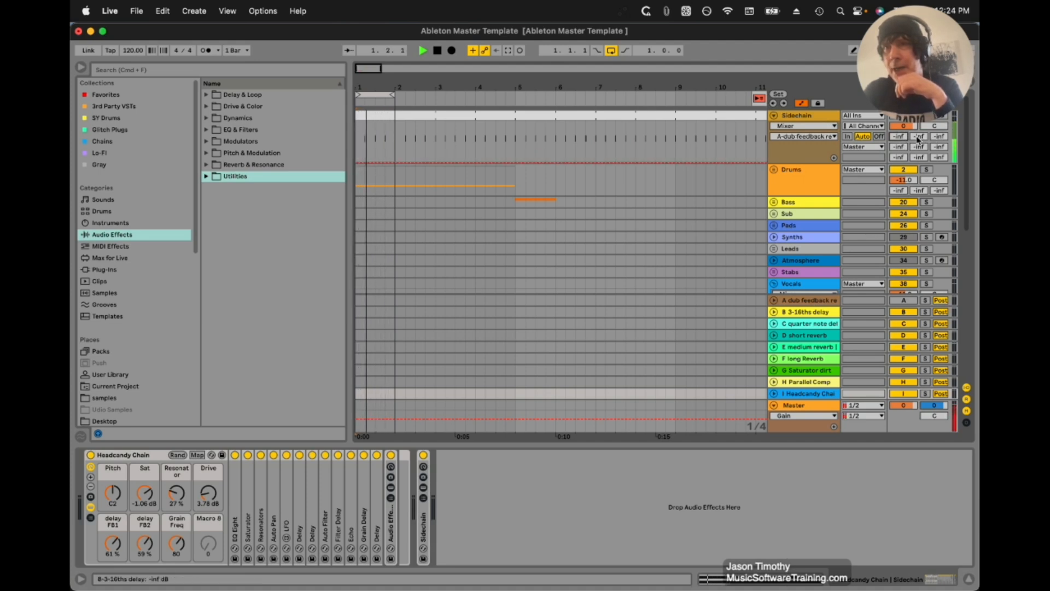
left_click_drag(919, 139, 918, 137)
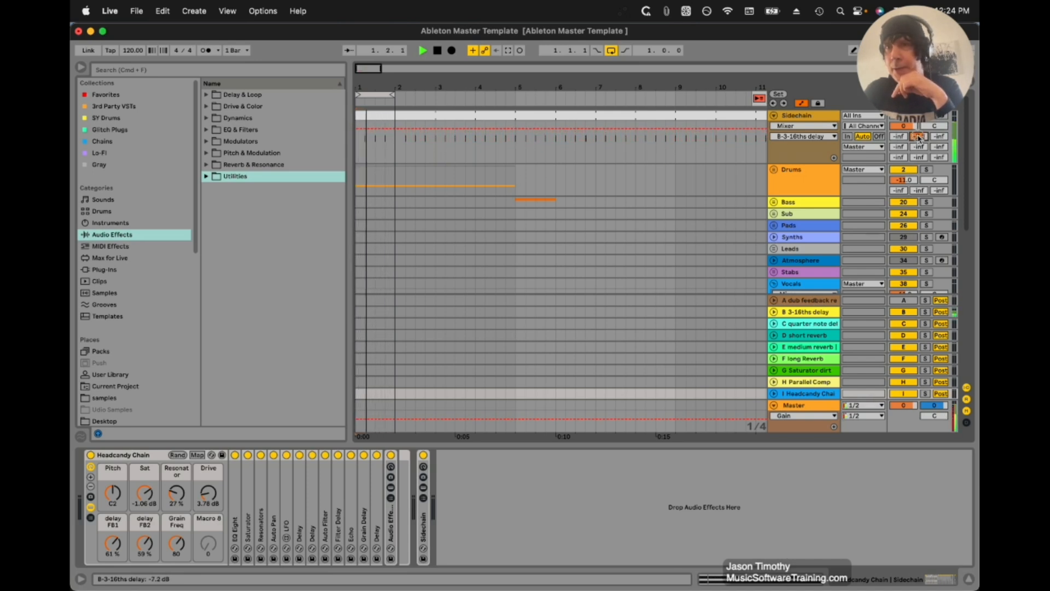
left_click_drag(919, 139, 939, 139)
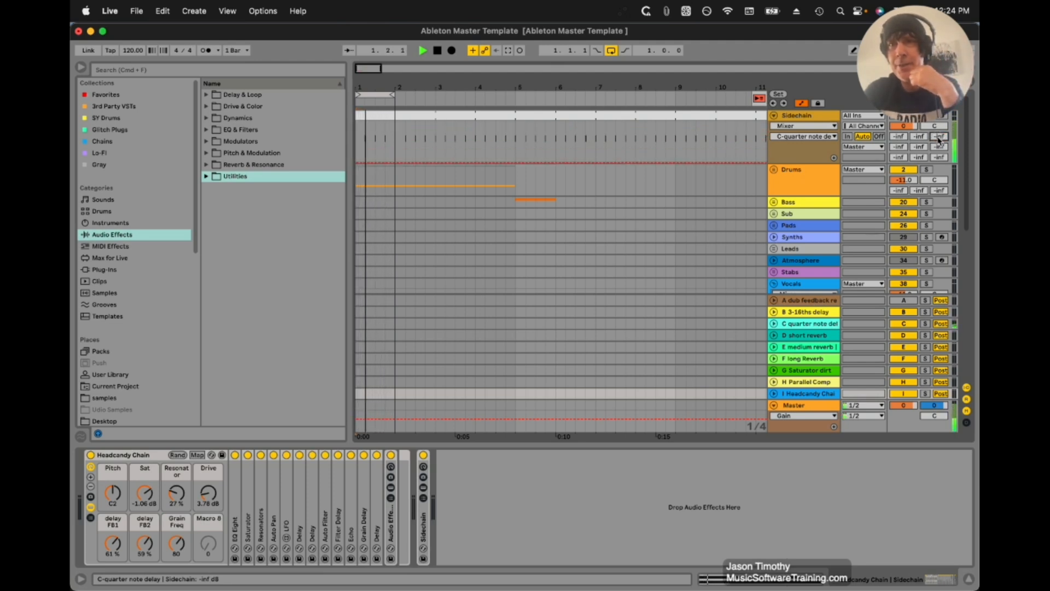
Audition the Sidechain track's sends to the short, medium and long reverbs in turn, resetting each to -inf.
left_click_drag(898, 151, 938, 150)
double_click(924, 150)
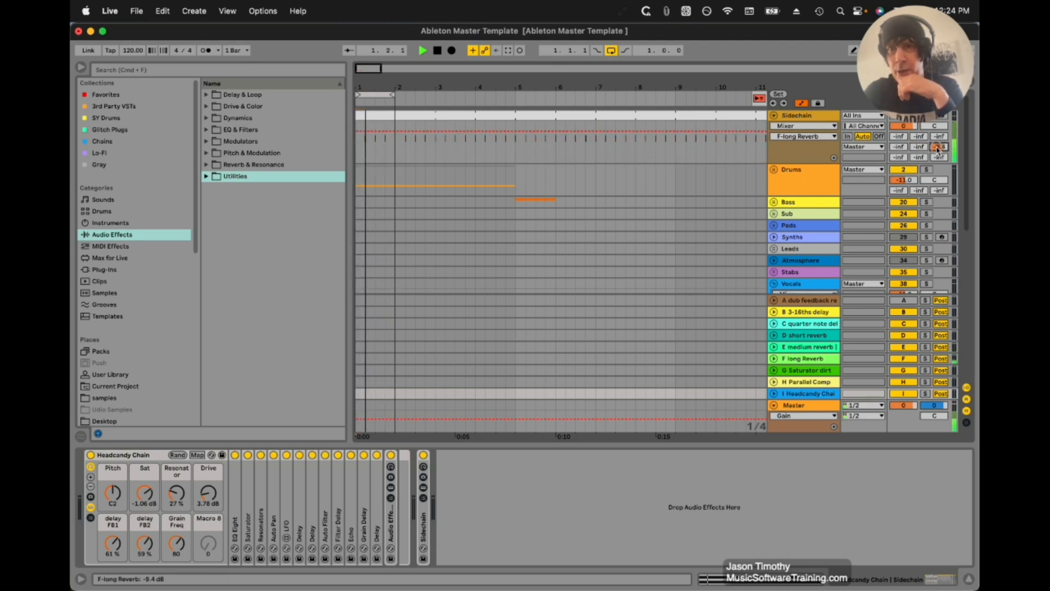
double_click(938, 149)
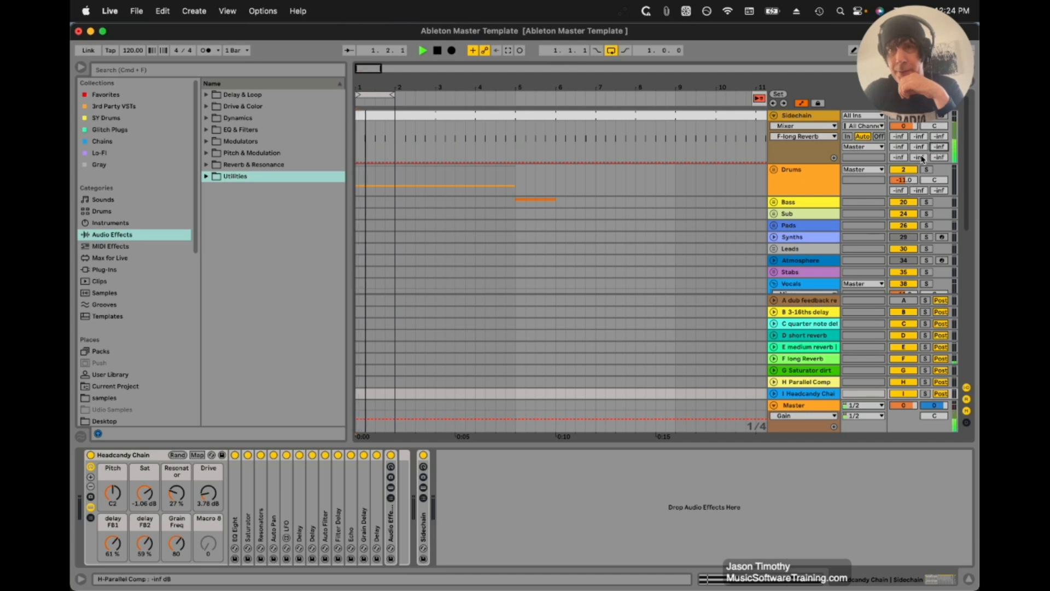
Audition the Sidechain track's sends to Saturator dirt and Parallel Comp, resetting each to -inf.
left_click_drag(904, 158, 904, 159)
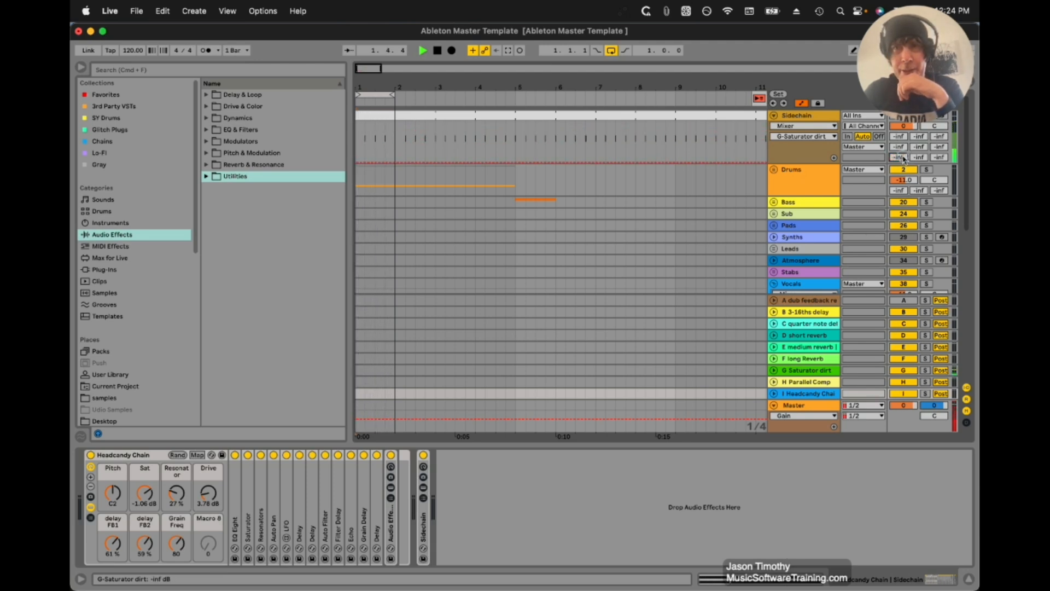
left_click(919, 158)
left_click_drag(920, 158, 921, 158)
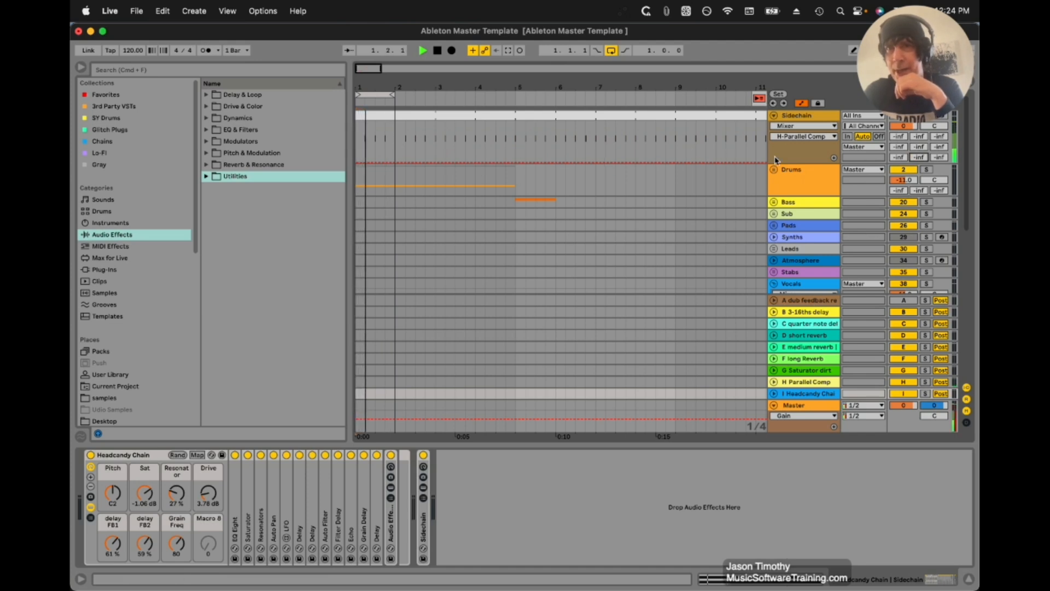
Audition the Sidechain track's send to the Headcandy Chain, reset it to -inf and stop playback.
left_click(938, 158)
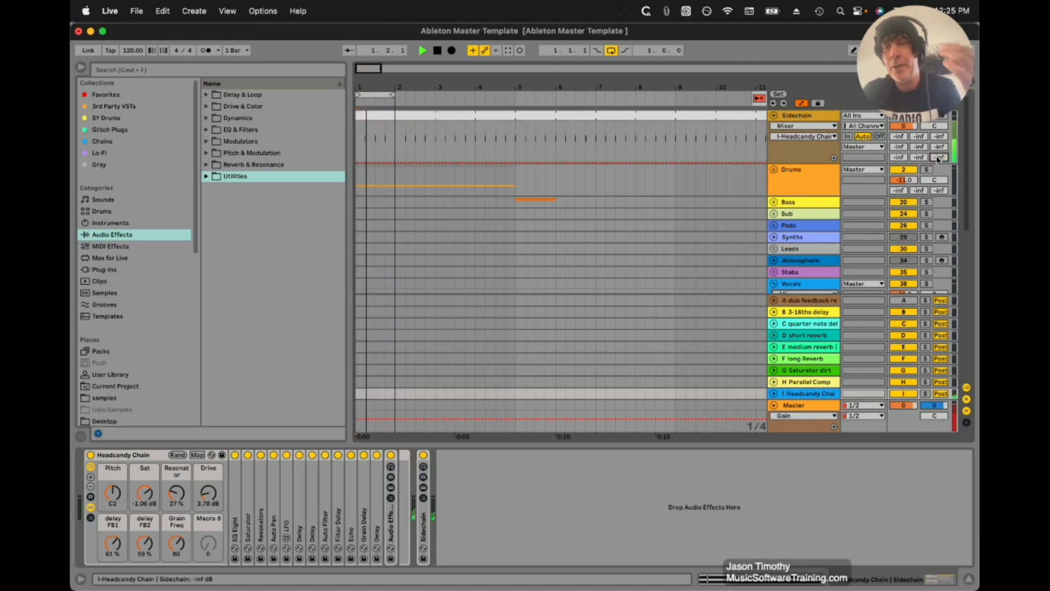
left_click_drag(939, 159, 938, 161)
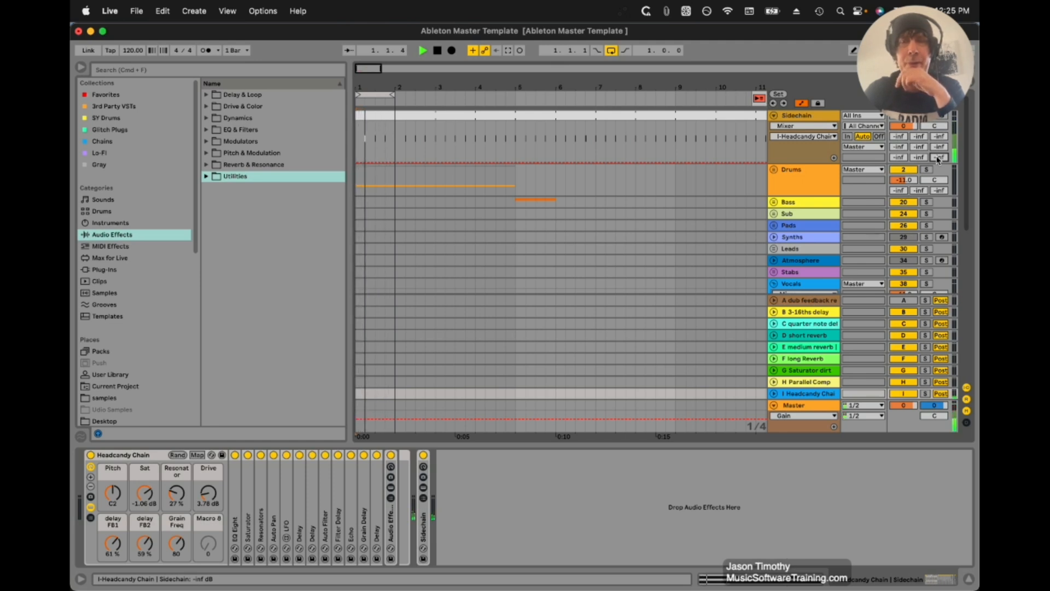
key("space")
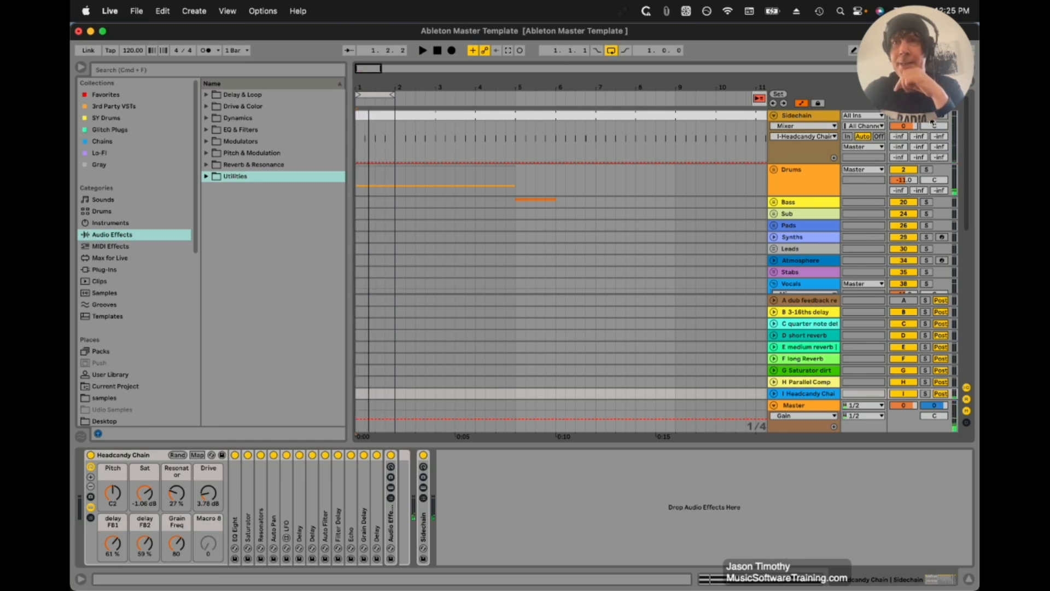